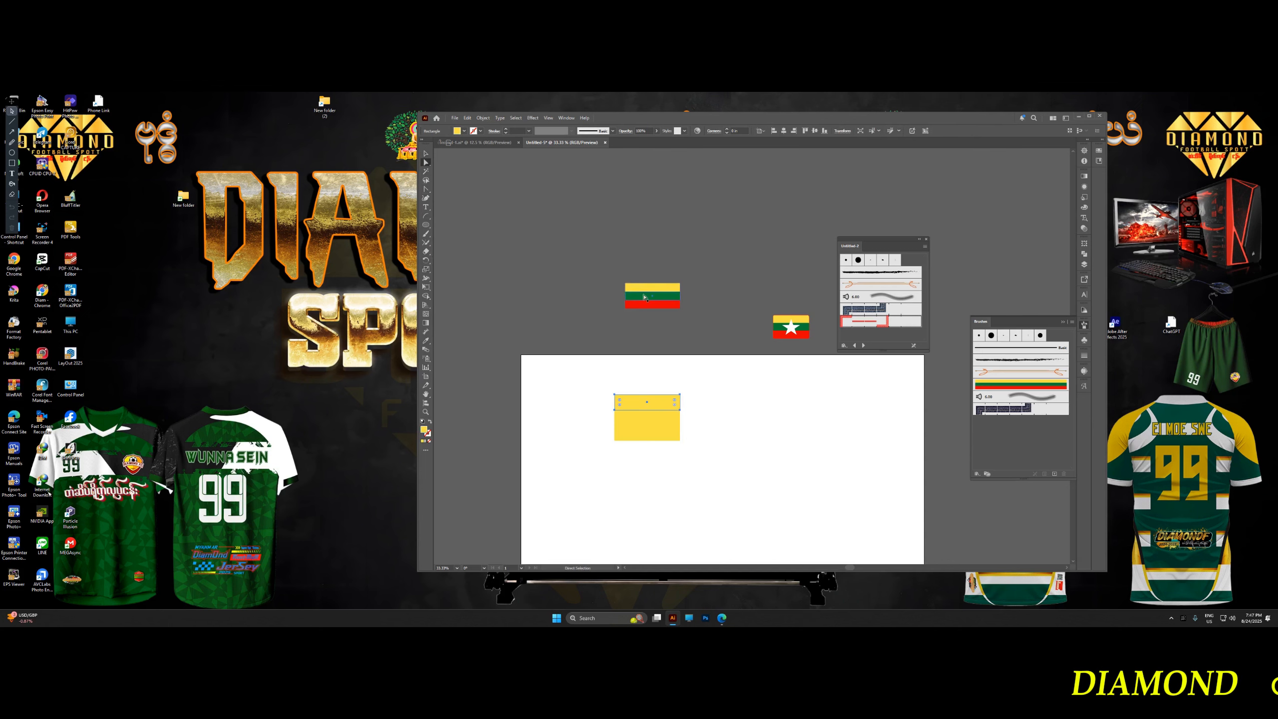
# Recolour the middle yellow stripe green and the lowest one red by sampling the reference flag with the Eyedropper.
pyautogui.moveTo(655, 408); pyautogui.dragTo(657, 423)
pyautogui.click(425, 341)
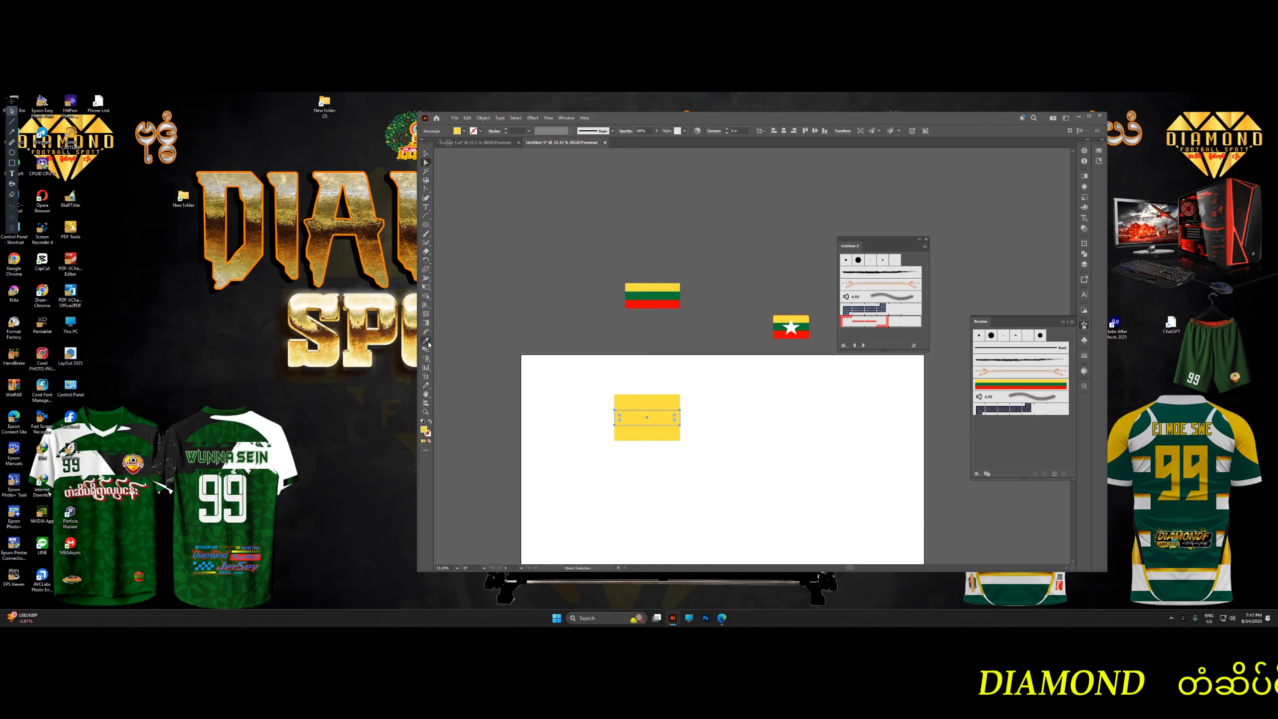
pyautogui.click(660, 299)
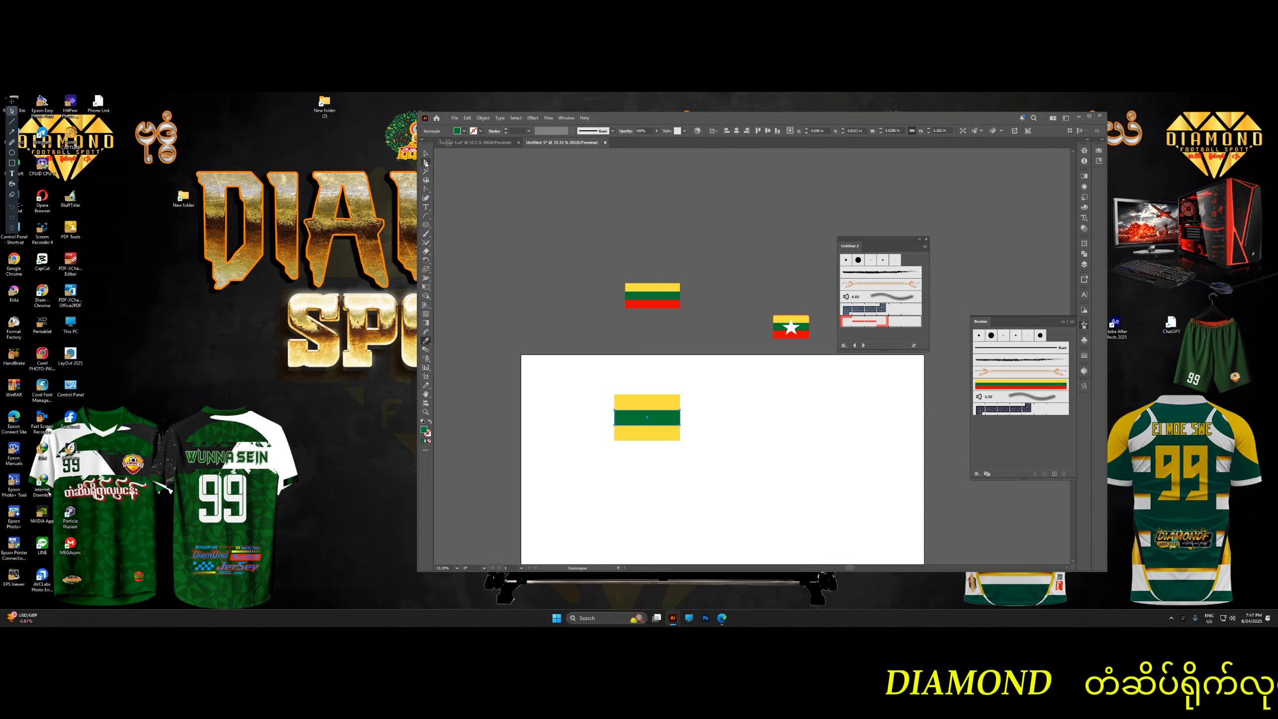
pyautogui.click(426, 163)
pyautogui.click(638, 439)
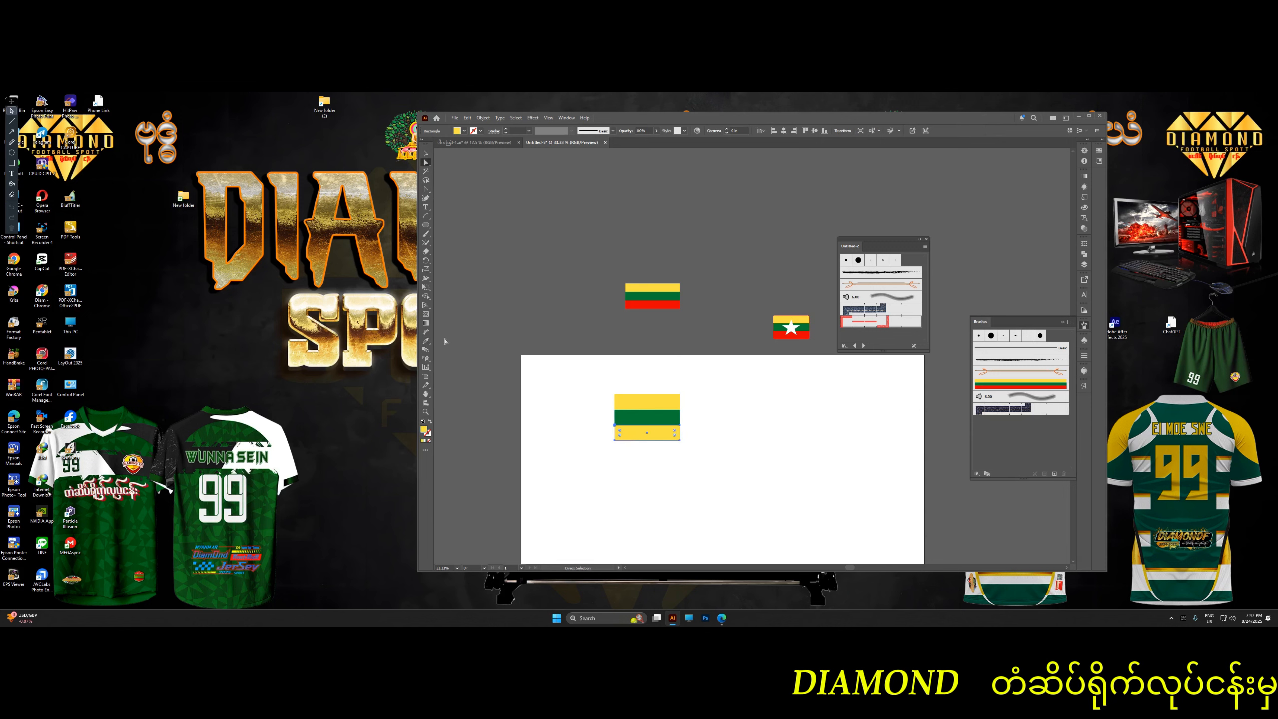
pyautogui.click(426, 341)
pyautogui.click(663, 301)
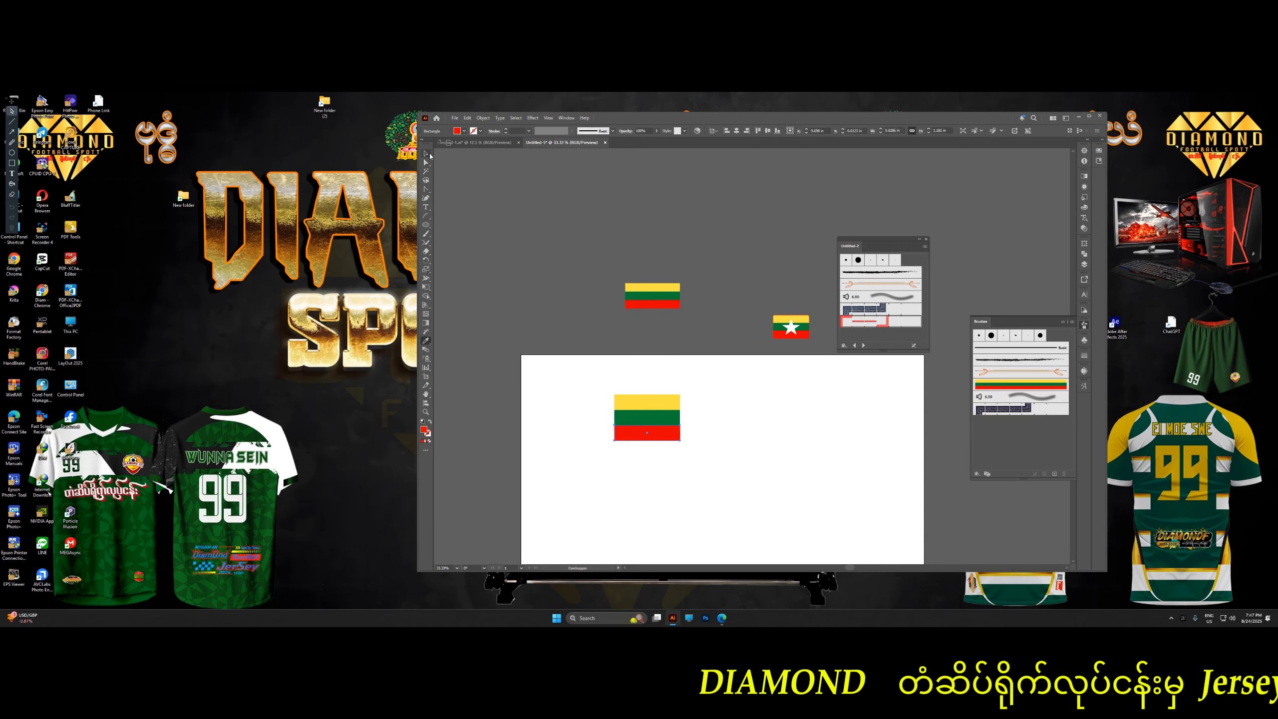
# Select all three stripes together and scale them down into a smaller flag.
pyautogui.click(426, 153)
pyautogui.moveTo(630, 449); pyautogui.dragTo(663, 430)
pyautogui.click(722, 618)
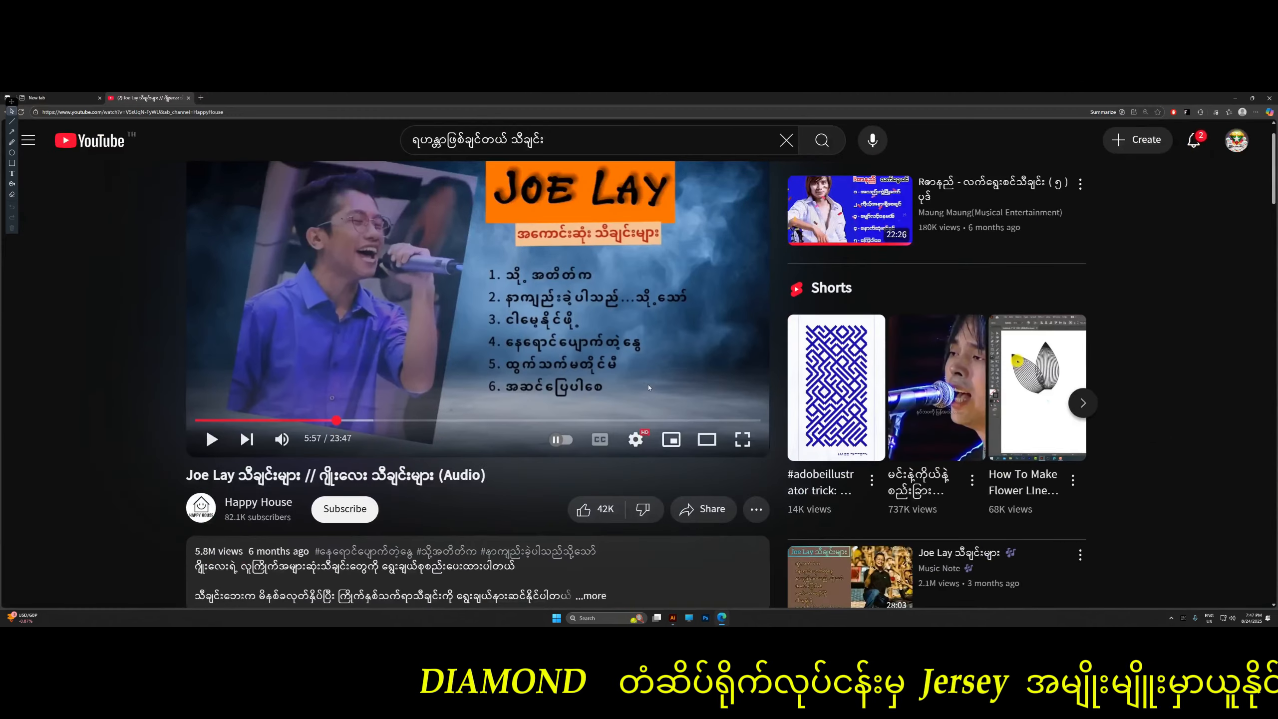
pyautogui.click(1234, 98)
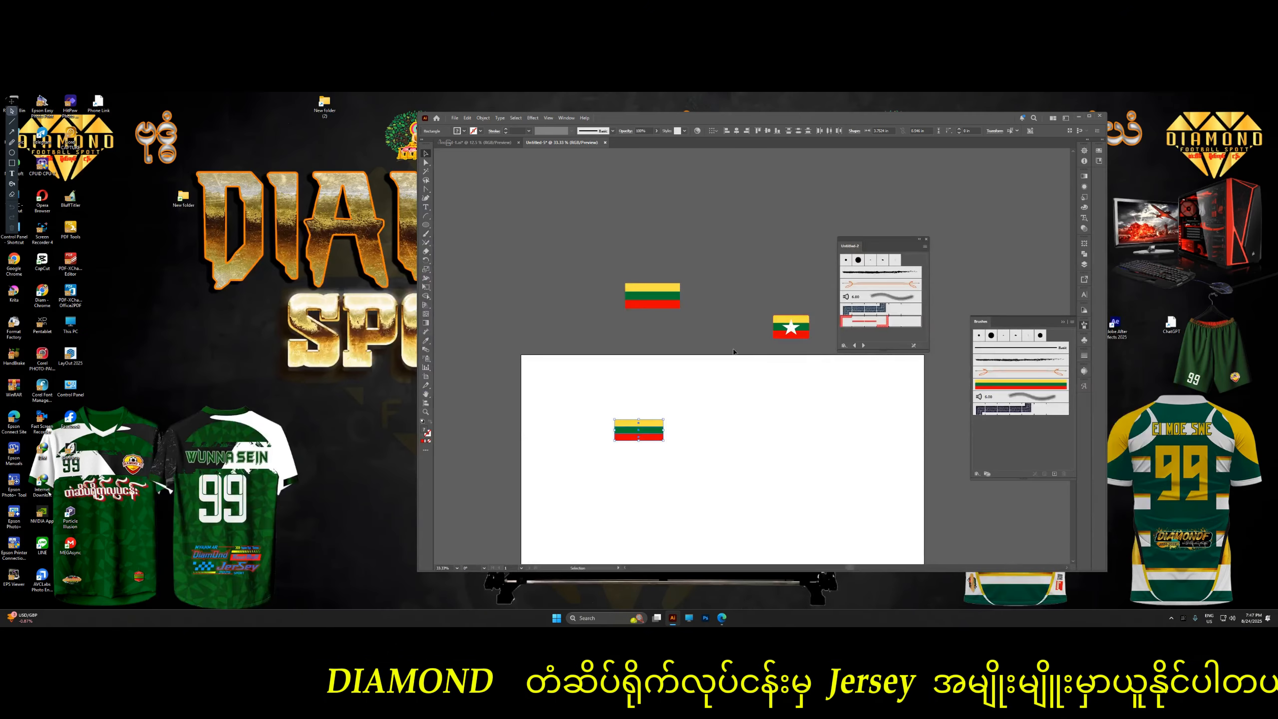
# Make the three-striped flag narrower and flatter, and create a new Art Brush from it that stretches to fit stroke length.
pyautogui.scroll(4, 660, 429)
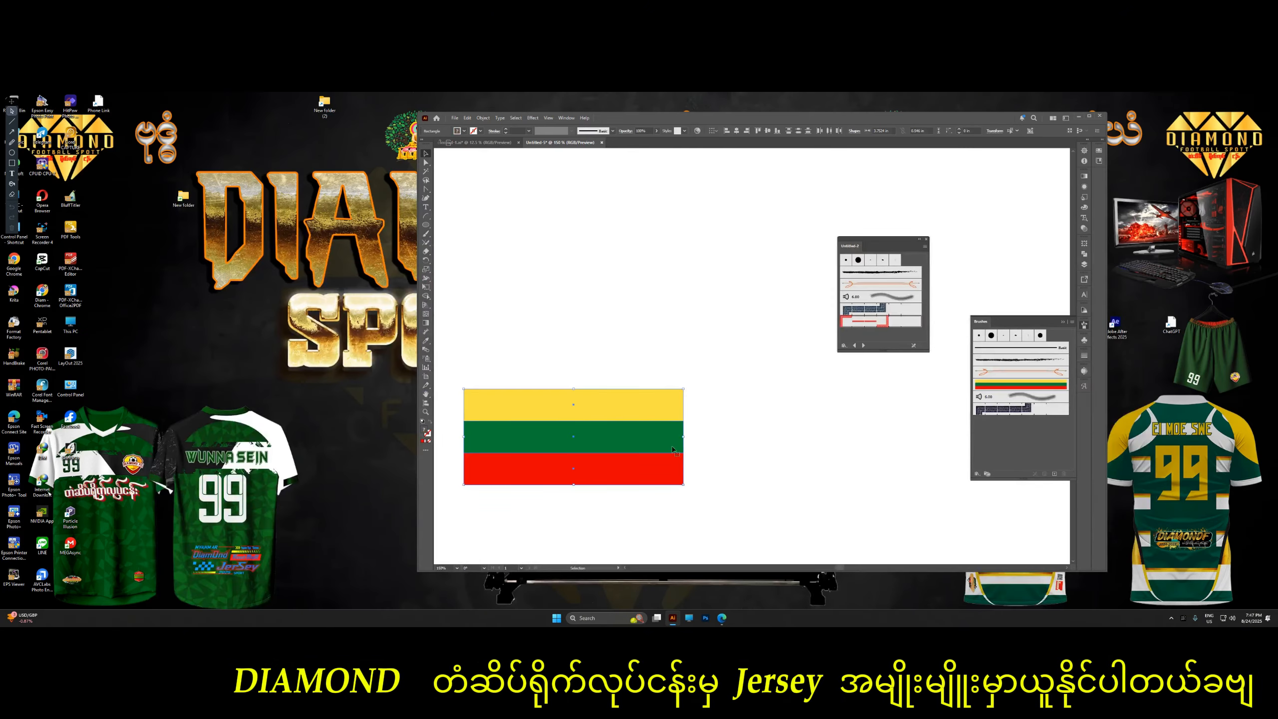
pyautogui.moveTo(684, 438); pyautogui.dragTo(631, 437)
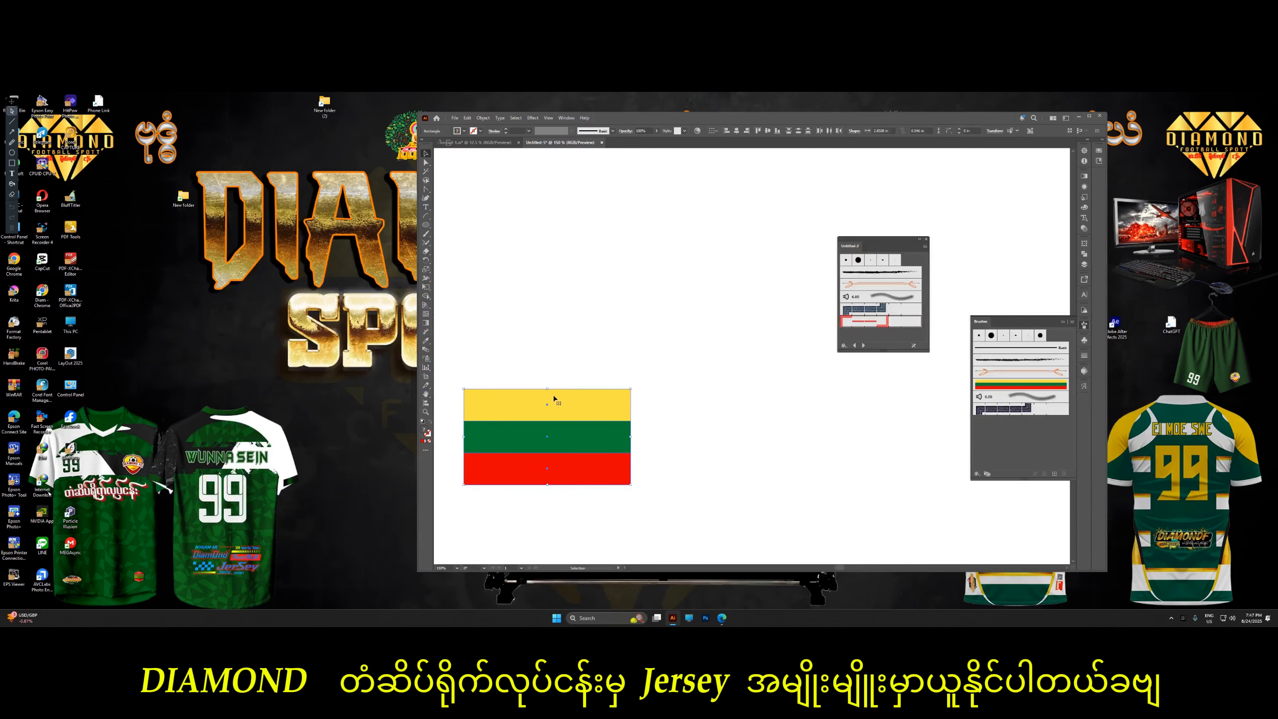
pyautogui.moveTo(548, 388)
pyautogui.mouseDown()
pyautogui.moveTo(549, 428)
pyautogui.moveTo(1018, 400)
pyautogui.mouseUp()
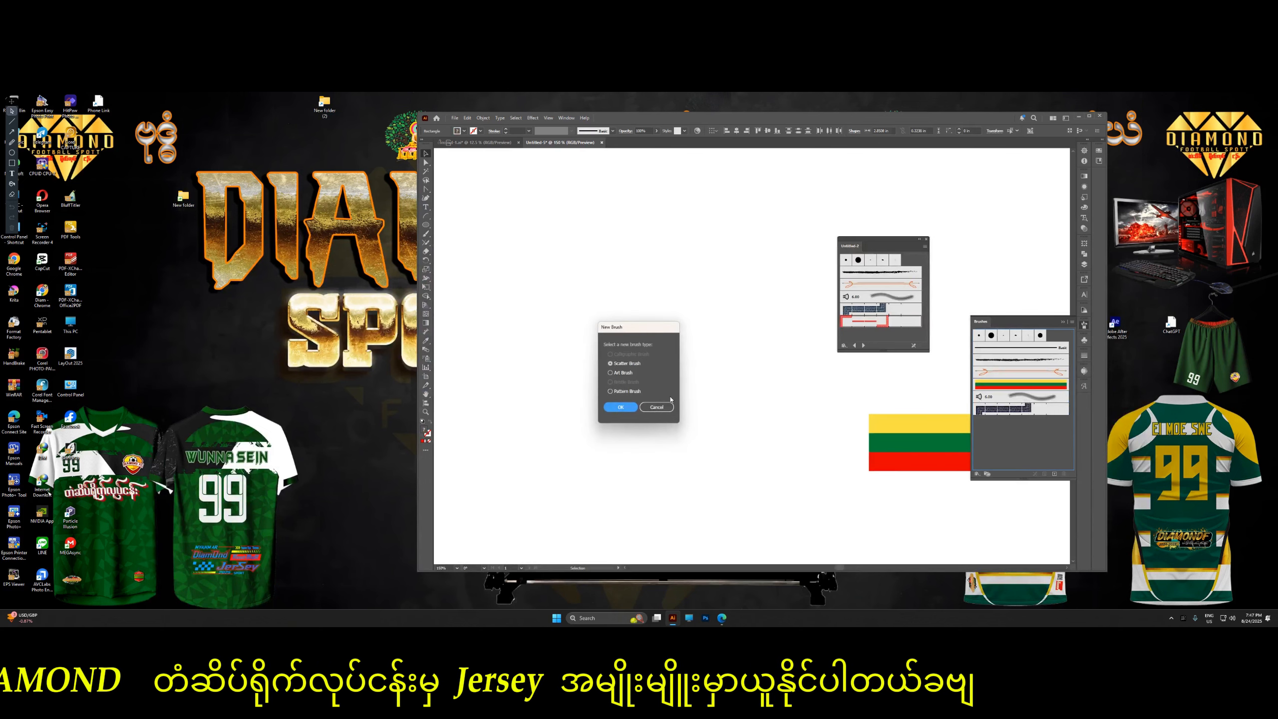
pyautogui.click(616, 374)
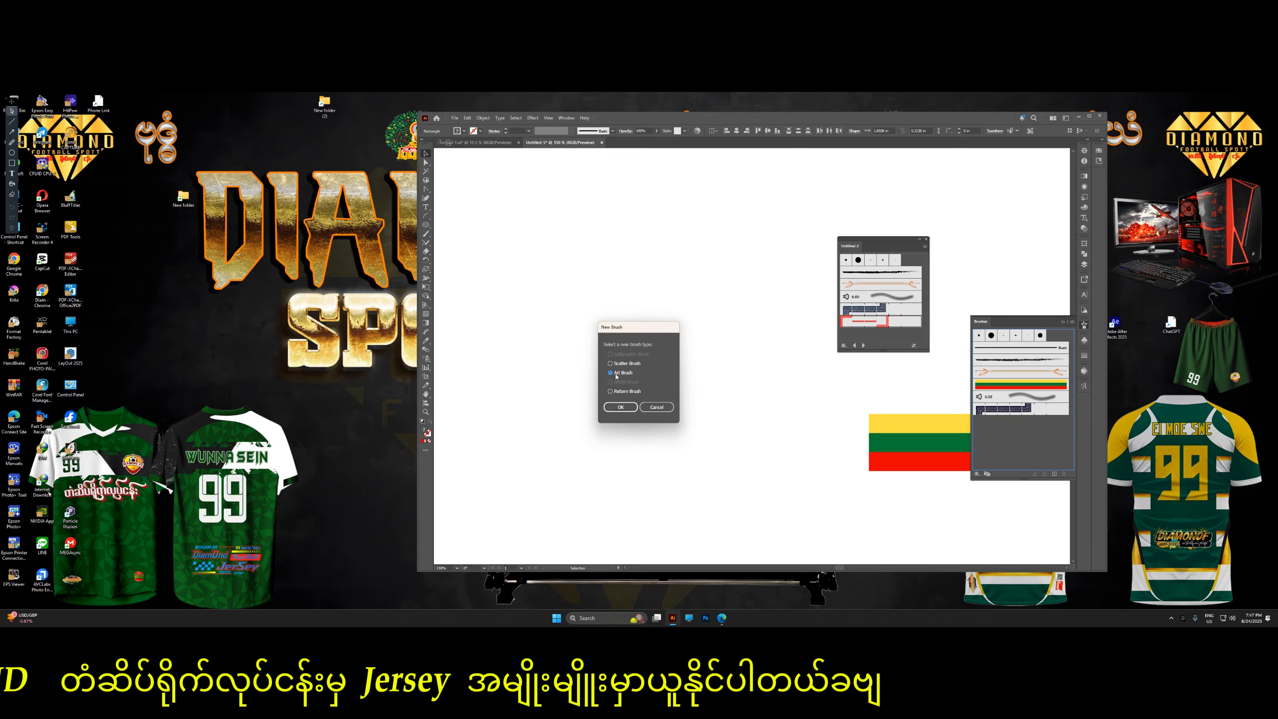
pyautogui.click(620, 407)
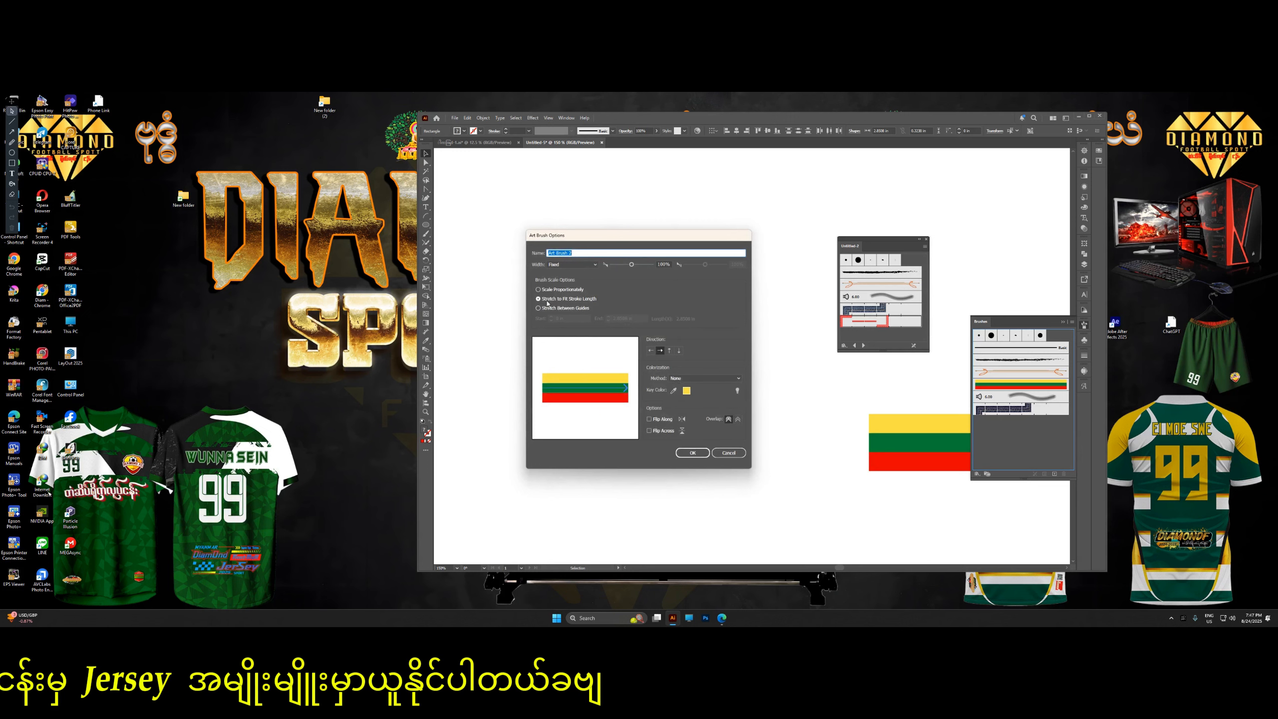
pyautogui.click(692, 453)
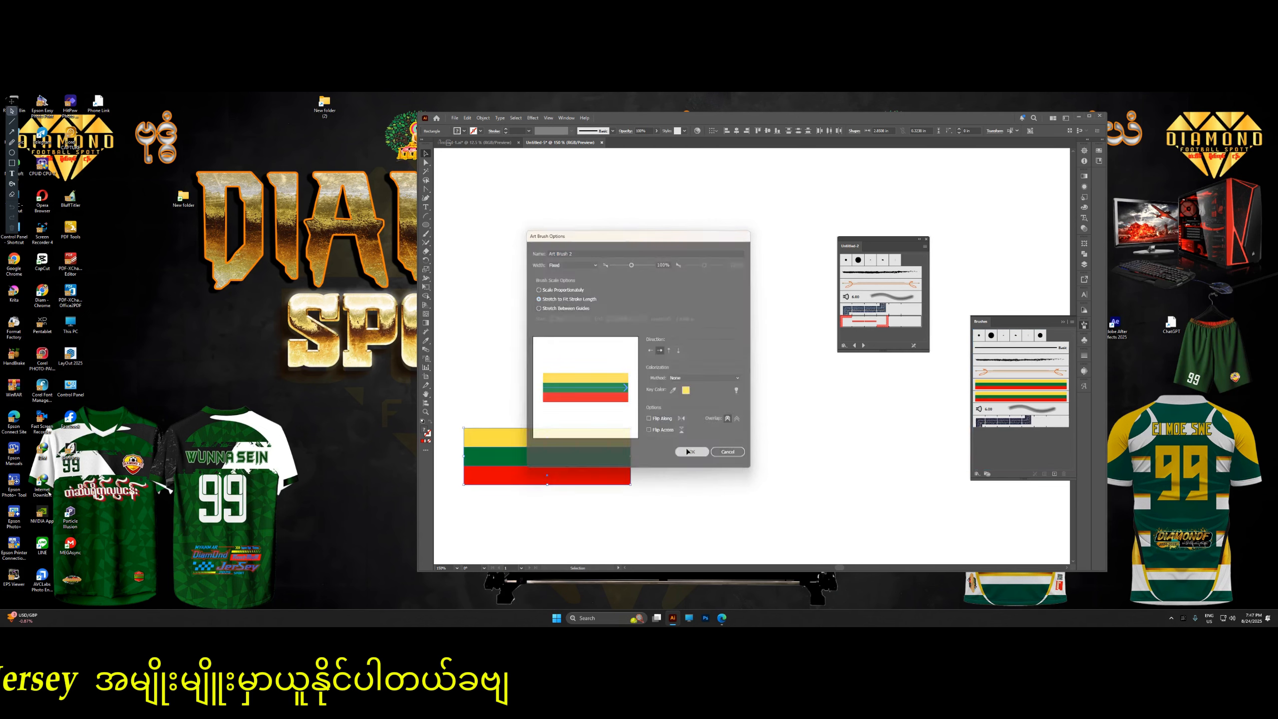
# Paint two short wavy strokes and one long curved stroke on the artboard with the striped art brush.
pyautogui.click(428, 234)
pyautogui.moveTo(526, 285); pyautogui.dragTo(688, 203)
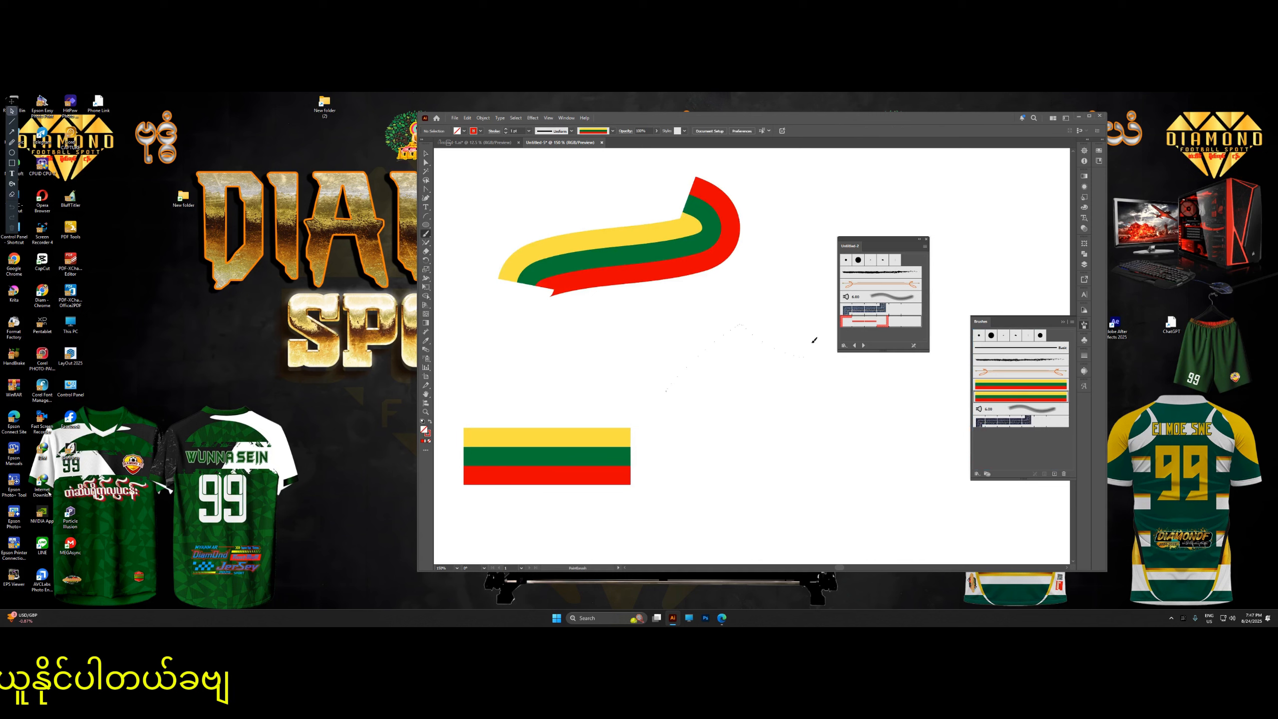
pyautogui.moveTo(815, 341); pyautogui.dragTo(816, 336)
pyautogui.hotkey('ctrl', '-')
pyautogui.hotkey('ctrl', '-')
pyautogui.hotkey('ctrl', '-')
pyautogui.hotkey('ctrl', '-')
pyautogui.moveTo(786, 502); pyautogui.dragTo(803, 419)
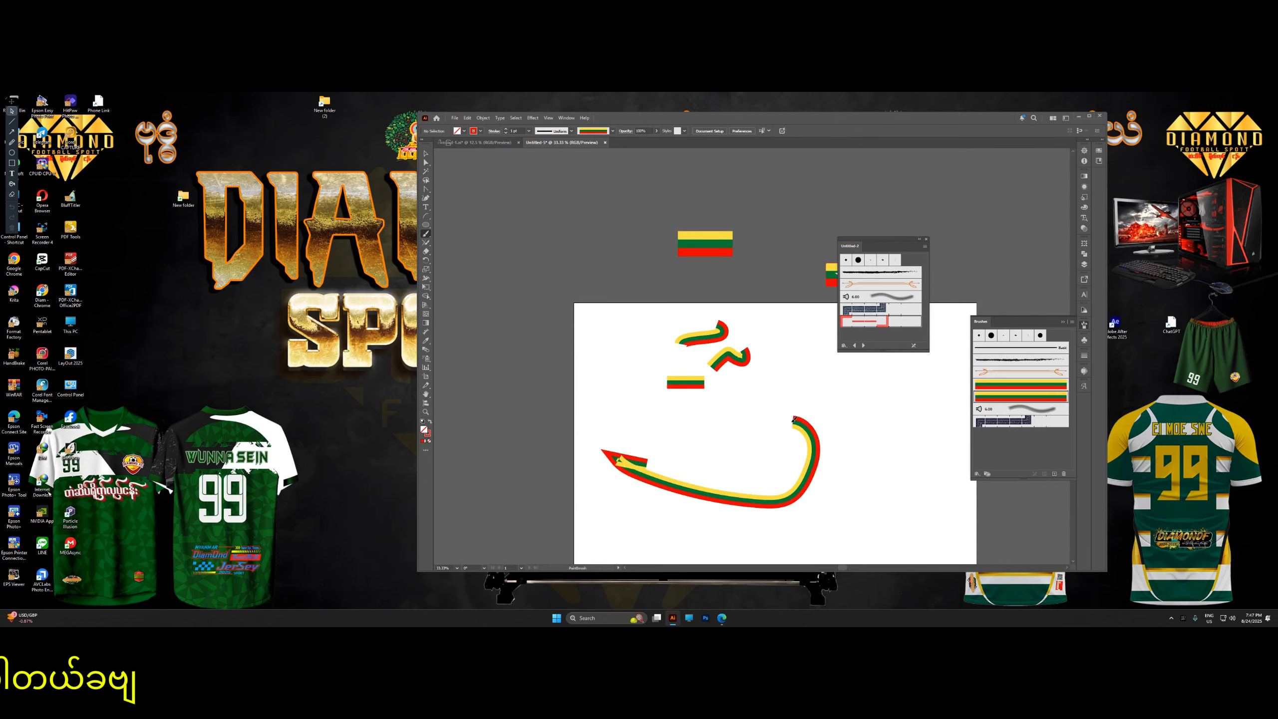
# Apply the width profile tapered at both ends and paint three curving striped strokes over and around the artboard's upper part.
pyautogui.click(572, 131)
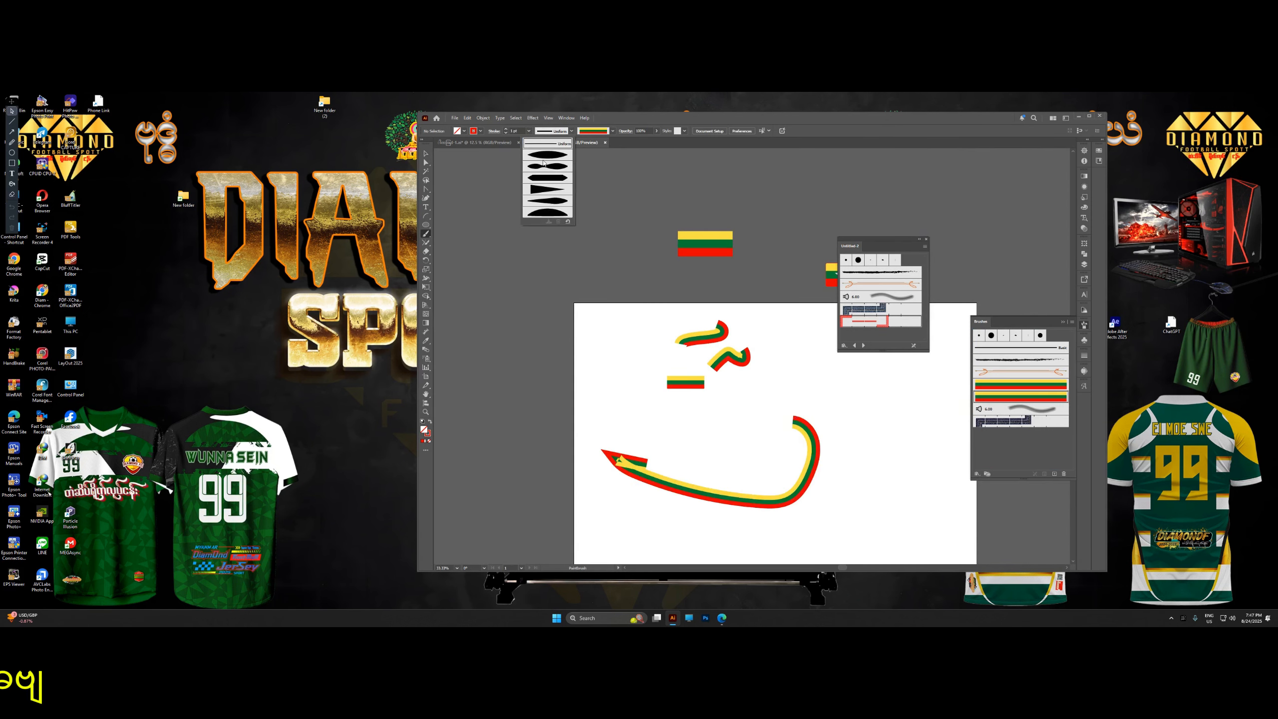
pyautogui.click(546, 158)
pyautogui.moveTo(647, 254); pyautogui.dragTo(556, 294)
pyautogui.hotkey('ctrl', '-')
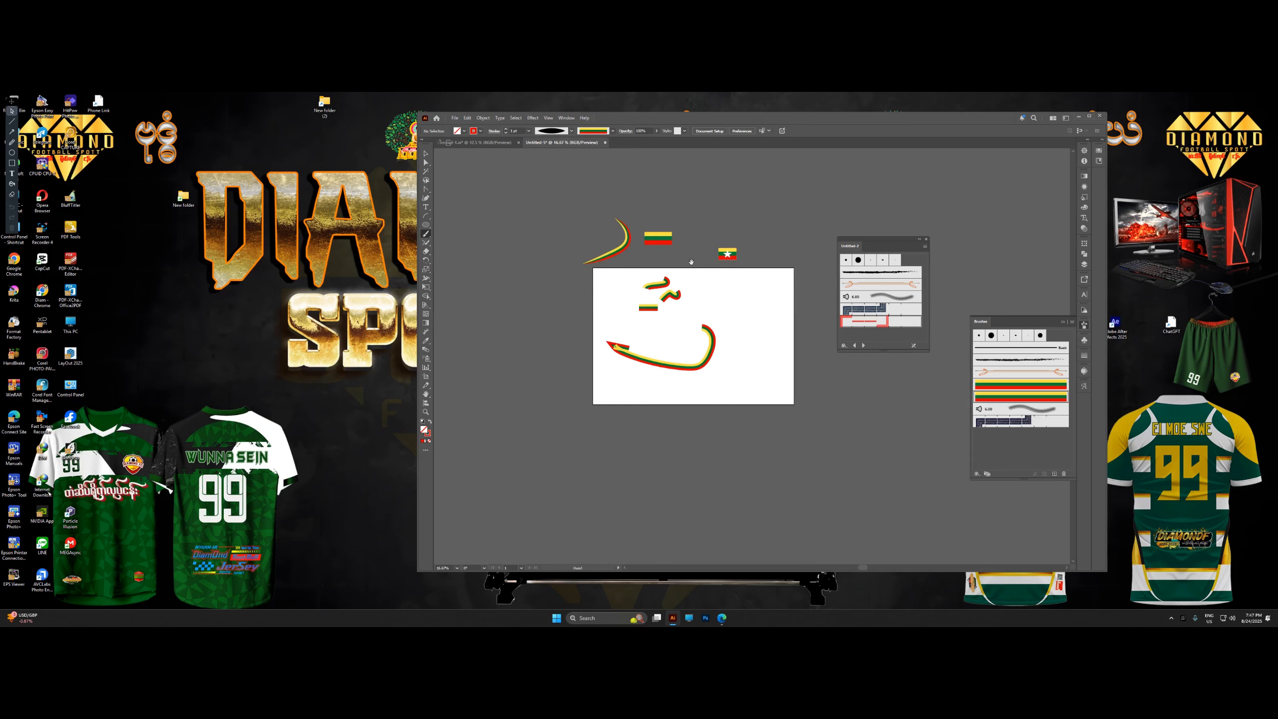
pyautogui.moveTo(728, 292); pyautogui.dragTo(728, 292)
pyautogui.hotkey('ctrl', '+')
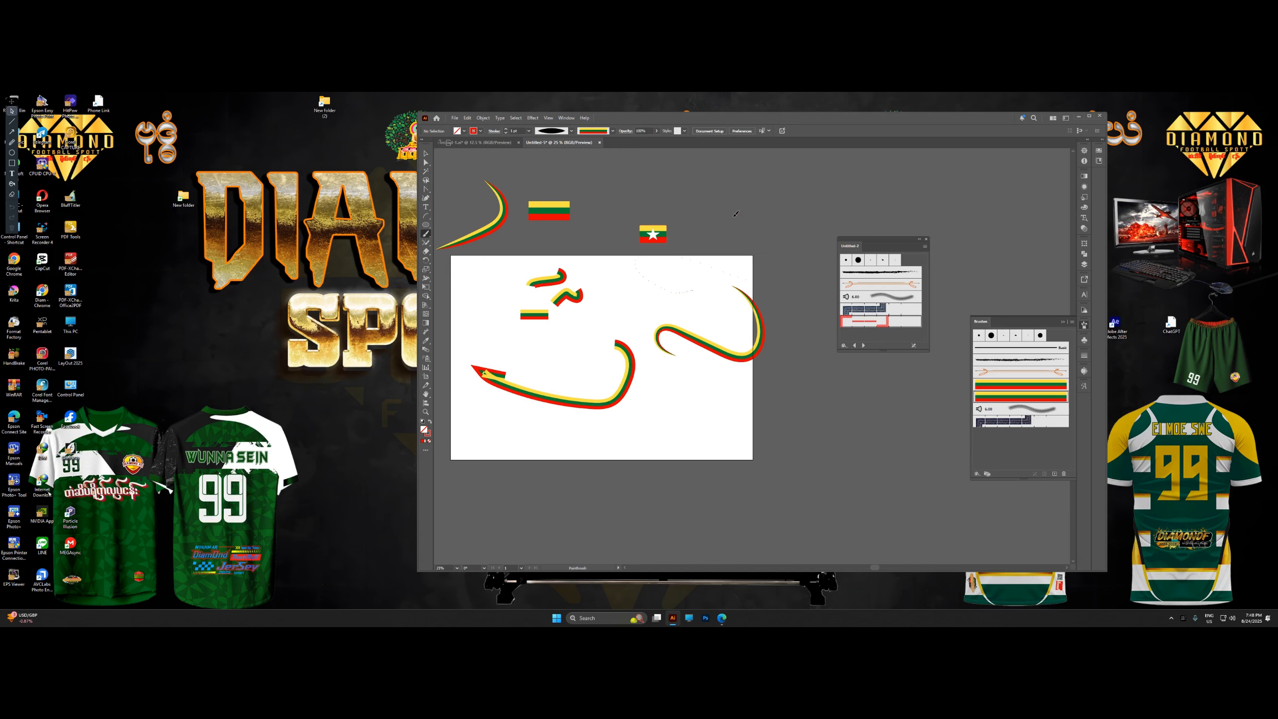
pyautogui.moveTo(736, 215); pyautogui.dragTo(736, 215)
# Switch to the half-oval width profile and paint two curved striped strokes across the artboard.
pyautogui.click(529, 131)
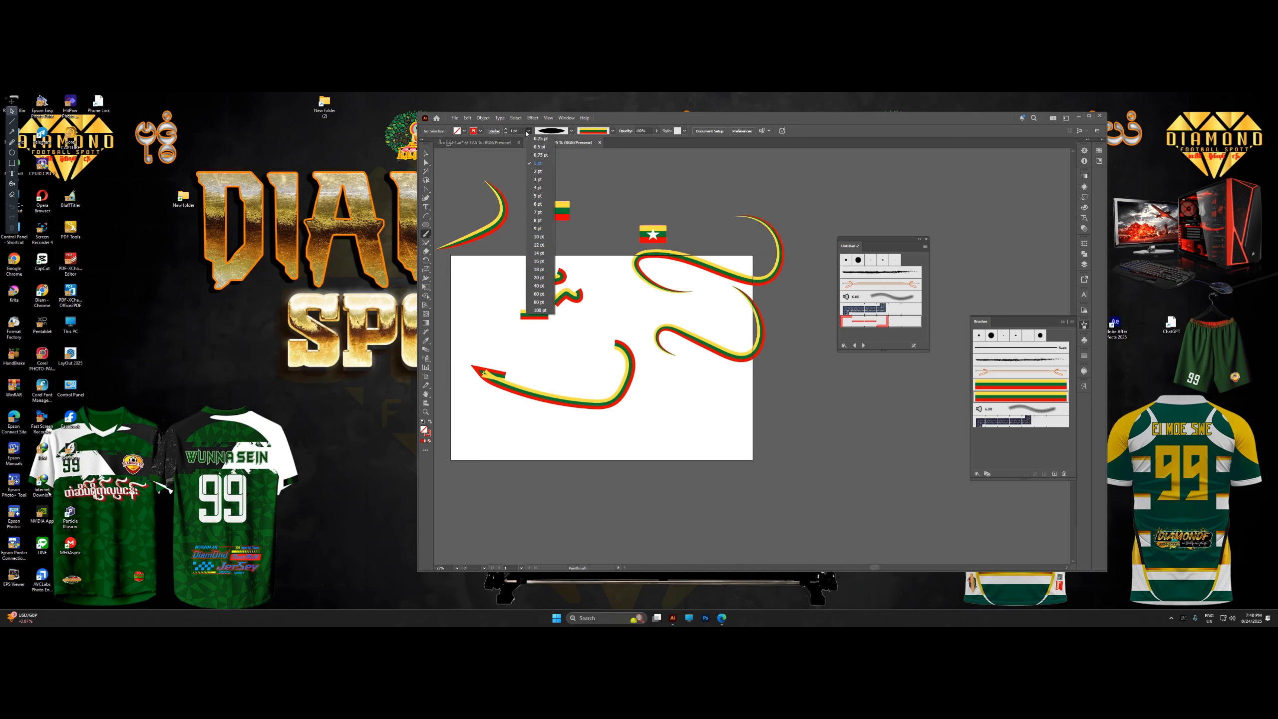
pyautogui.click(567, 132)
pyautogui.click(567, 131)
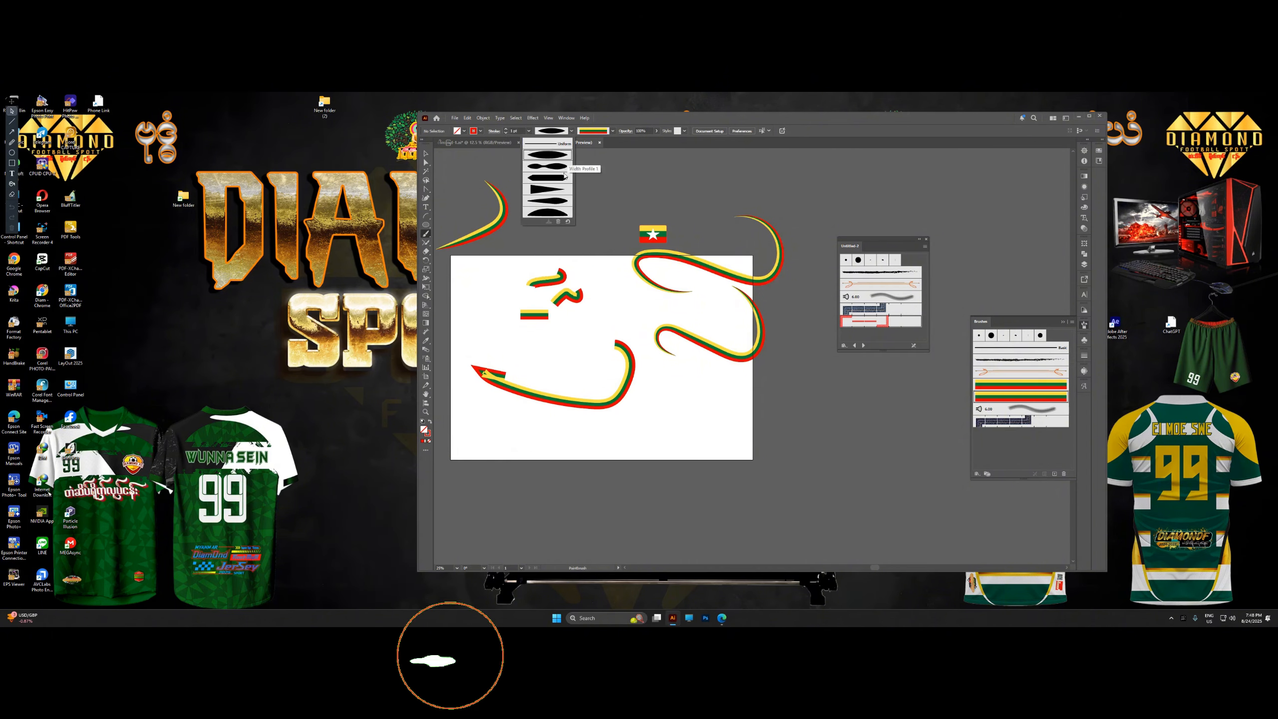
pyautogui.click(556, 225)
pyautogui.moveTo(503, 304); pyautogui.dragTo(624, 211)
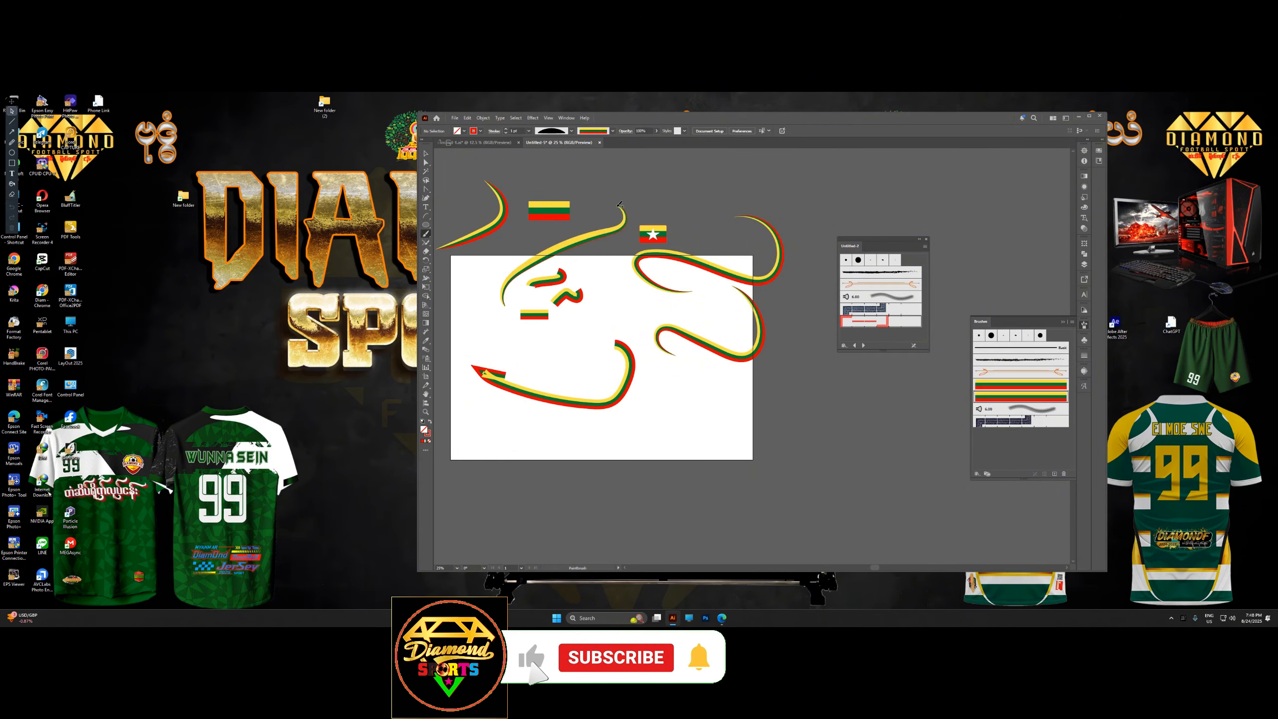
pyautogui.moveTo(609, 306)
pyautogui.mouseDown()
pyautogui.moveTo(684, 411)
pyautogui.moveTo(619, 415)
pyautogui.mouseUp()
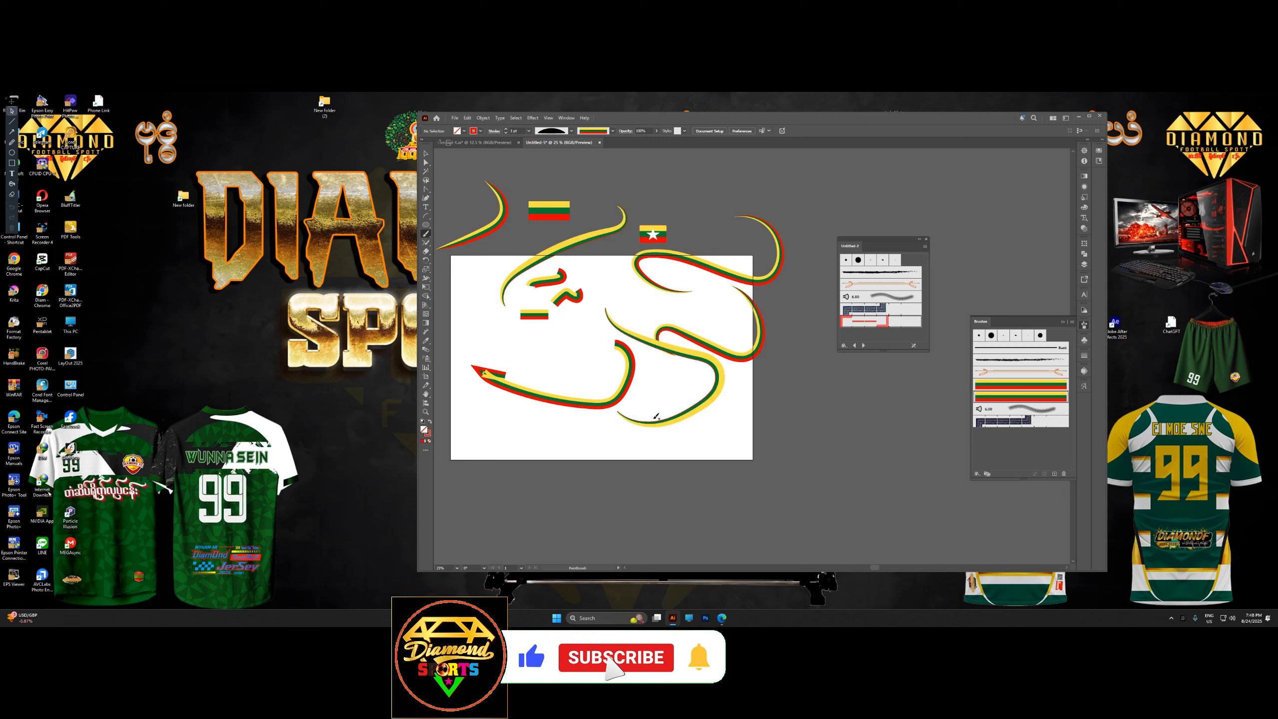
# Switch to Width Profile 4 and paint three looping striped strokes that taper towards their ends.
pyautogui.click(528, 130)
pyautogui.click(571, 131)
pyautogui.click(571, 131)
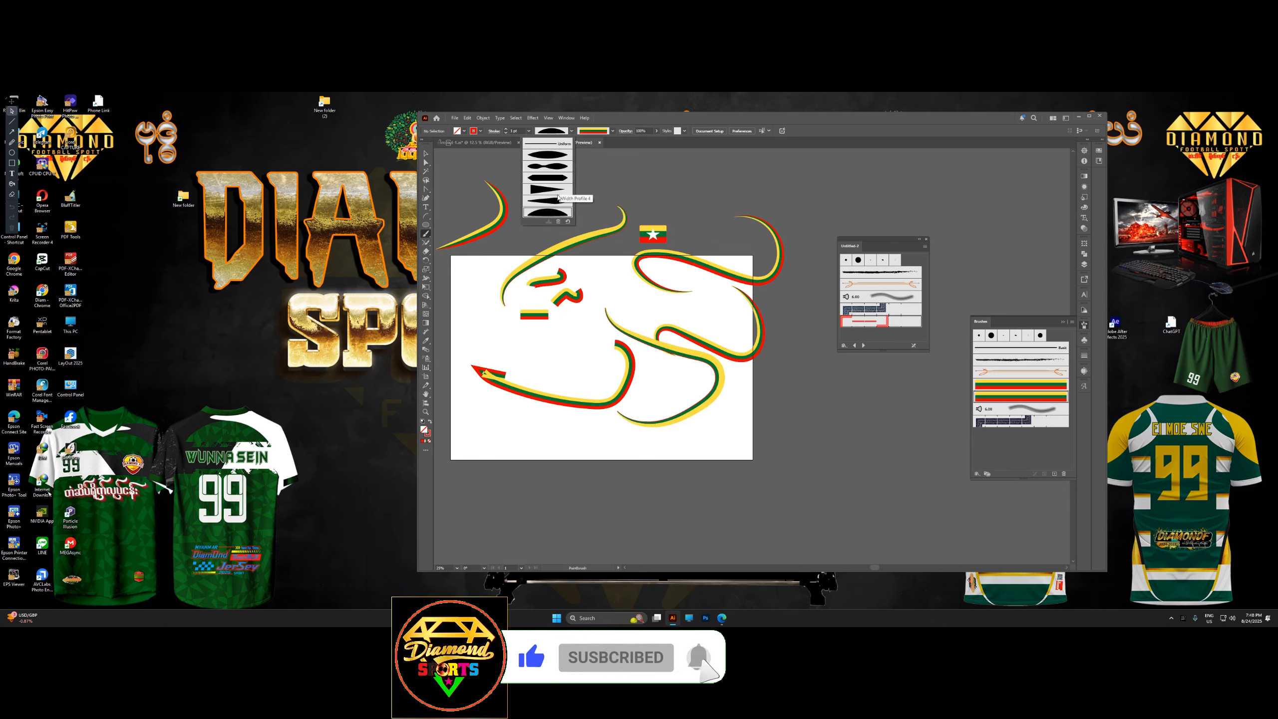
pyautogui.click(559, 201)
pyautogui.moveTo(647, 296)
pyautogui.mouseDown()
pyautogui.moveTo(762, 308)
pyautogui.moveTo(768, 280)
pyautogui.mouseUp()
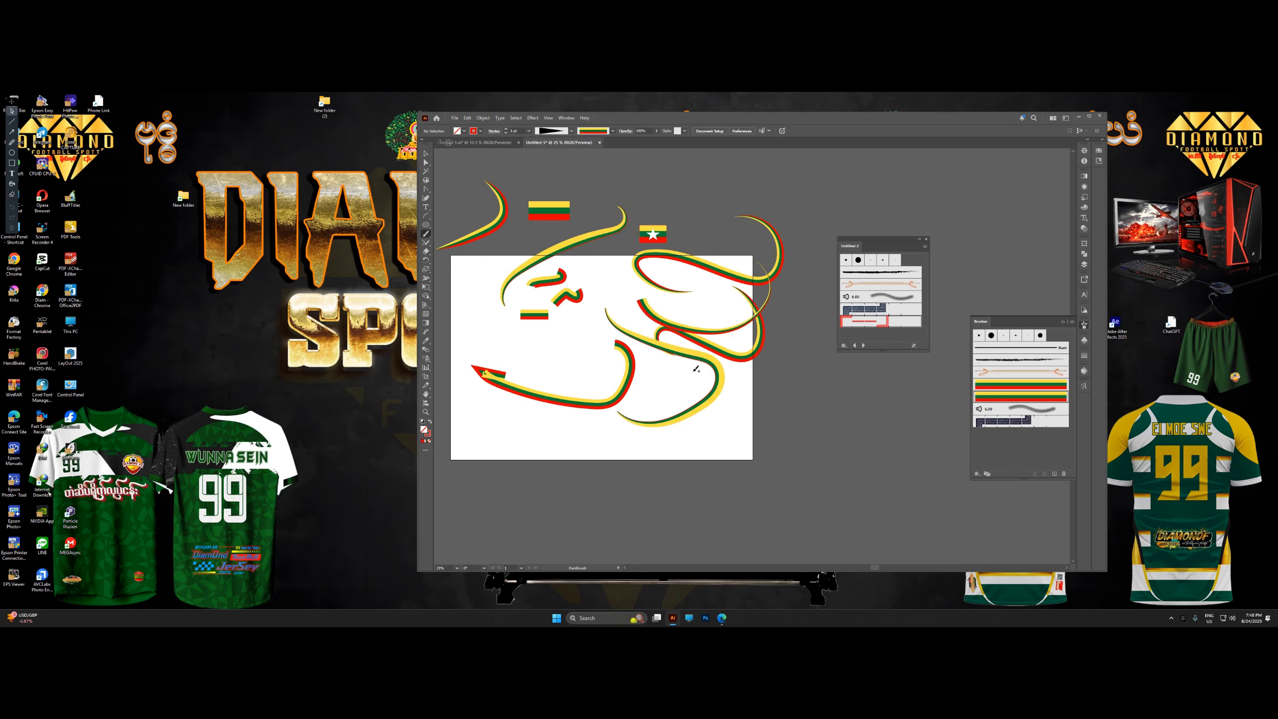
pyautogui.moveTo(655, 530)
pyautogui.mouseDown()
pyautogui.moveTo(642, 467)
pyautogui.moveTo(682, 410)
pyautogui.mouseUp()
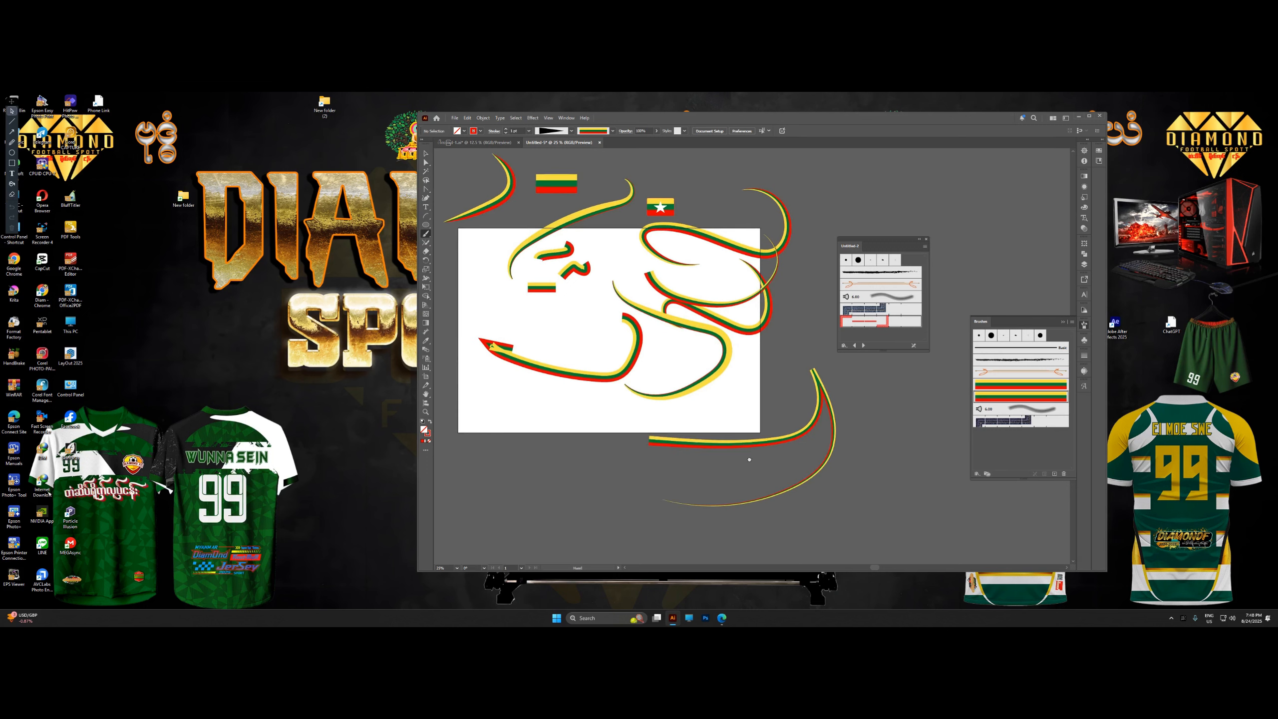
pyautogui.moveTo(593, 416); pyautogui.dragTo(654, 383)
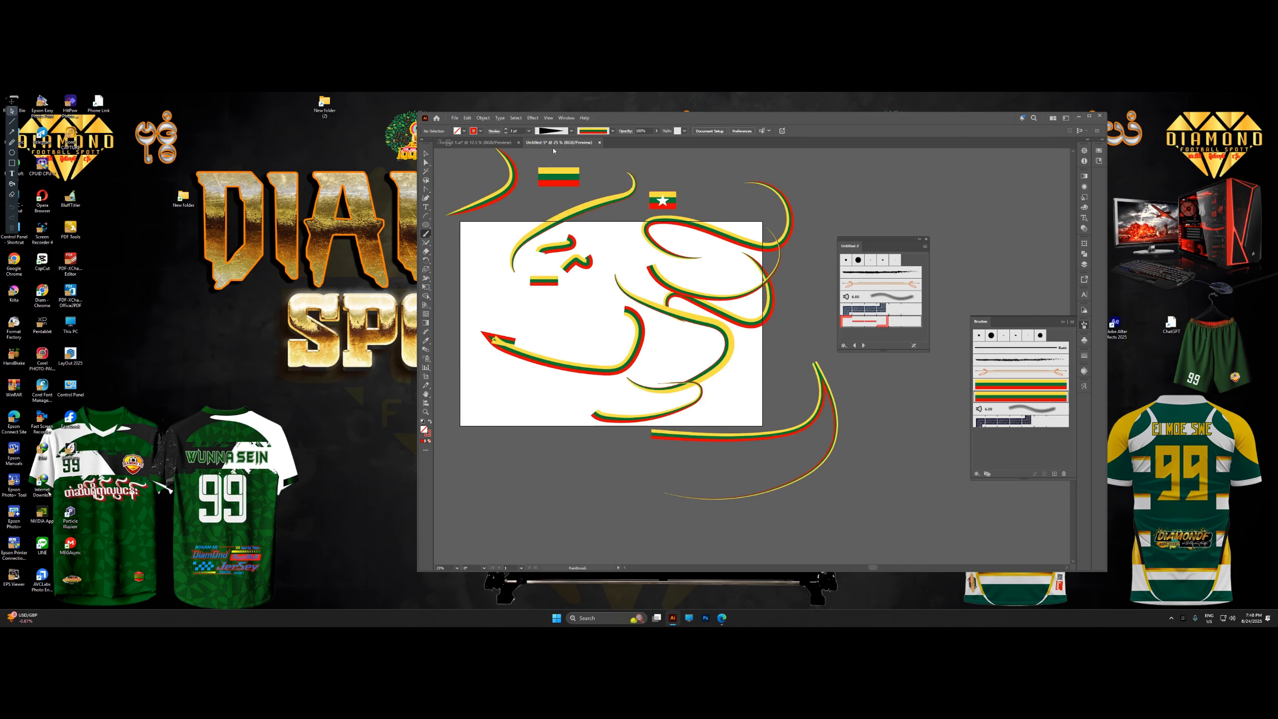
# Switch to the double-bulge width profile and paint another curved striped stroke over the artboard's upper part.
pyautogui.click(572, 132)
pyautogui.click(554, 166)
pyautogui.scroll(-2, 642, 230)
pyautogui.scroll(3, 608, 318)
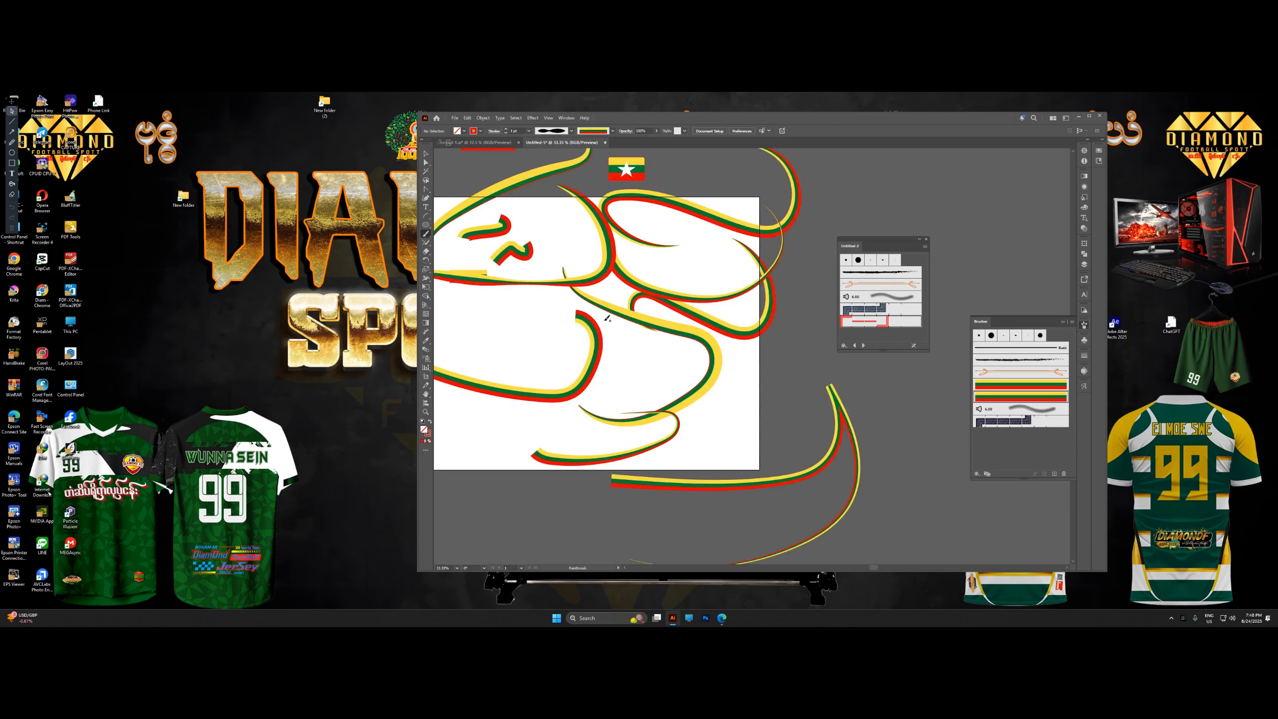
pyautogui.scroll(-3, 664, 287)
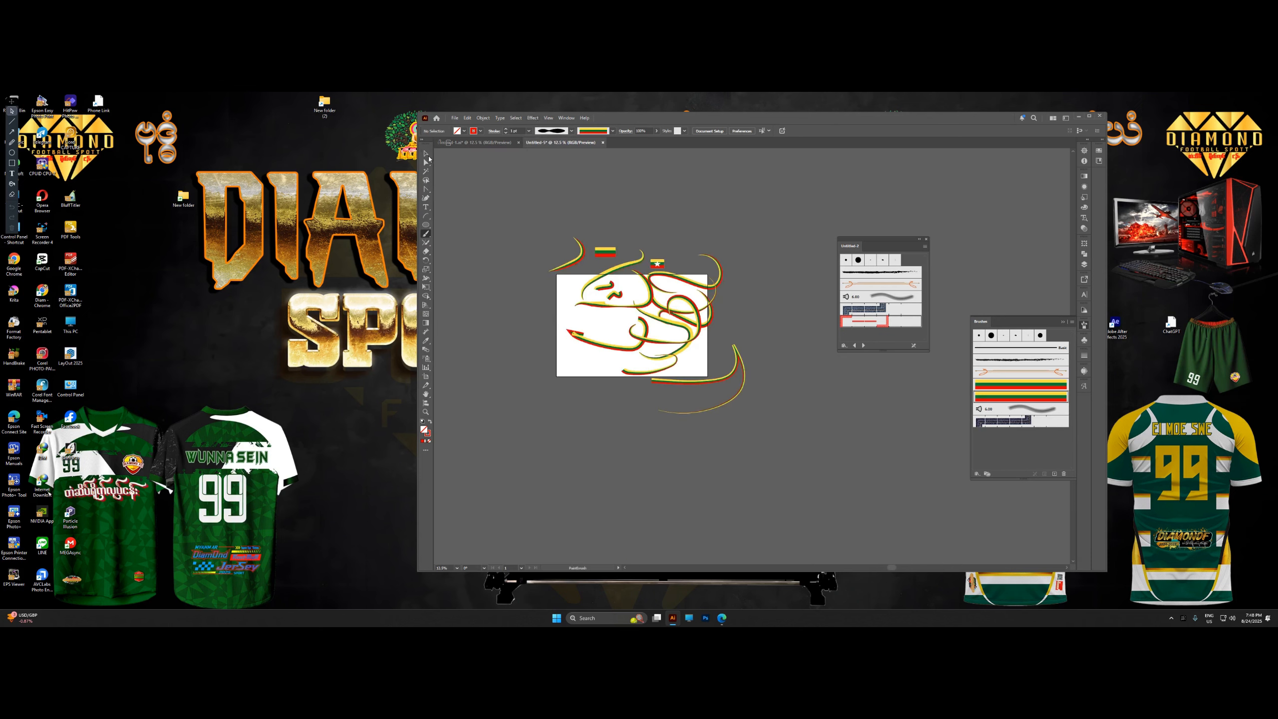
# Delete all artwork in the document, including the test strokes and the flags.
pyautogui.click(426, 154)
pyautogui.hotkey('ctrl', 'a')
pyautogui.press('Delete')
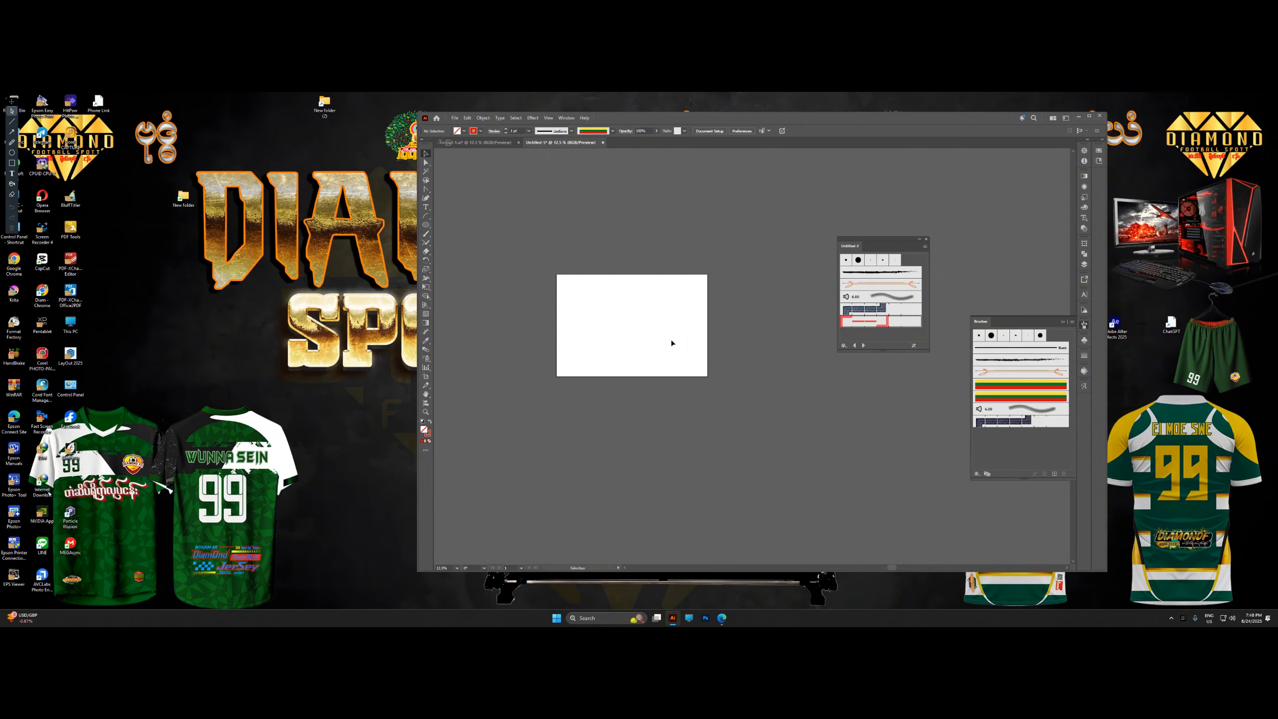
# Draw a narrow upright ellipse on the artboard and turn its lowest anchor into a sharp point.
pyautogui.scroll(2, 436, 223)
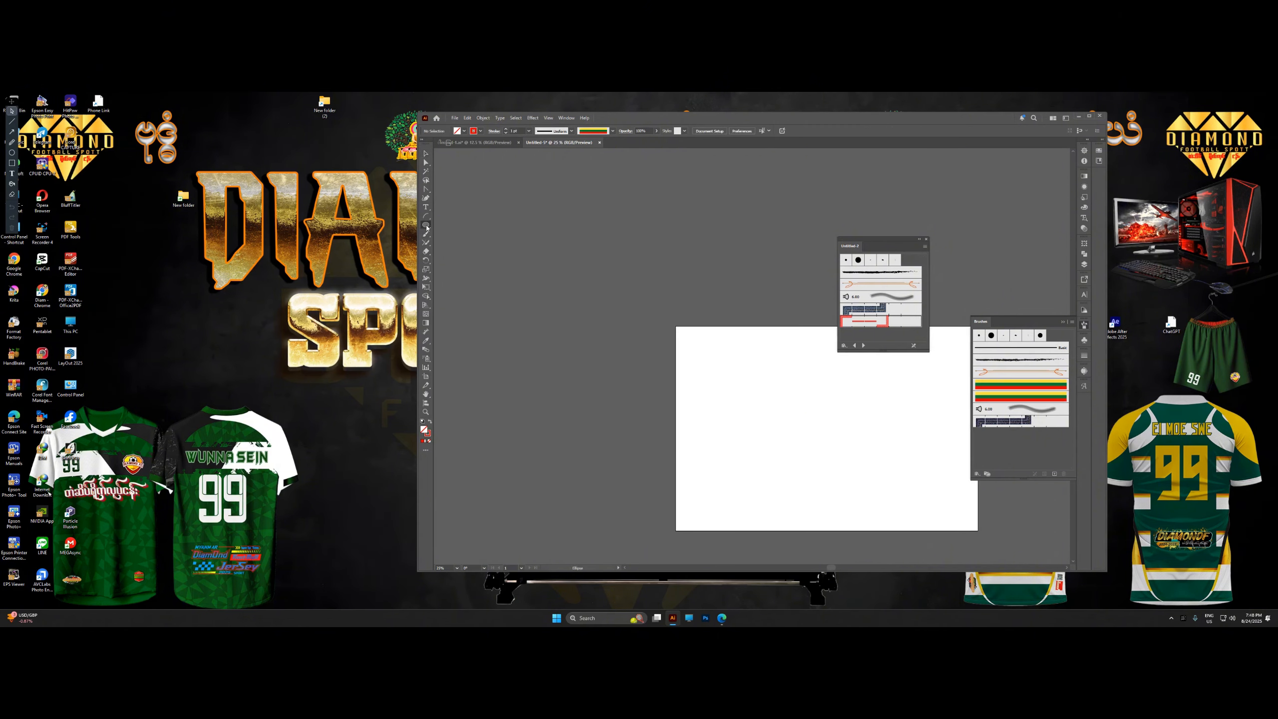
pyautogui.moveTo(733, 385); pyautogui.dragTo(682, 381)
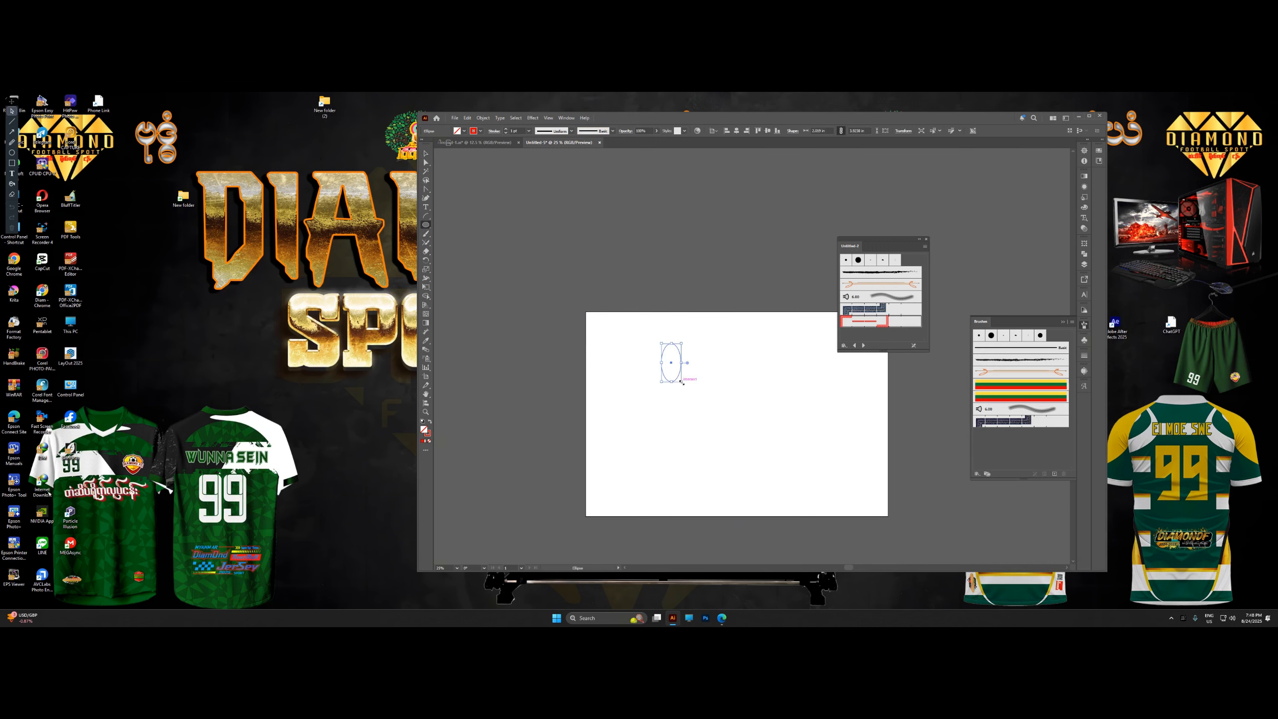
pyautogui.scroll(3, 677, 376)
pyautogui.press('a')
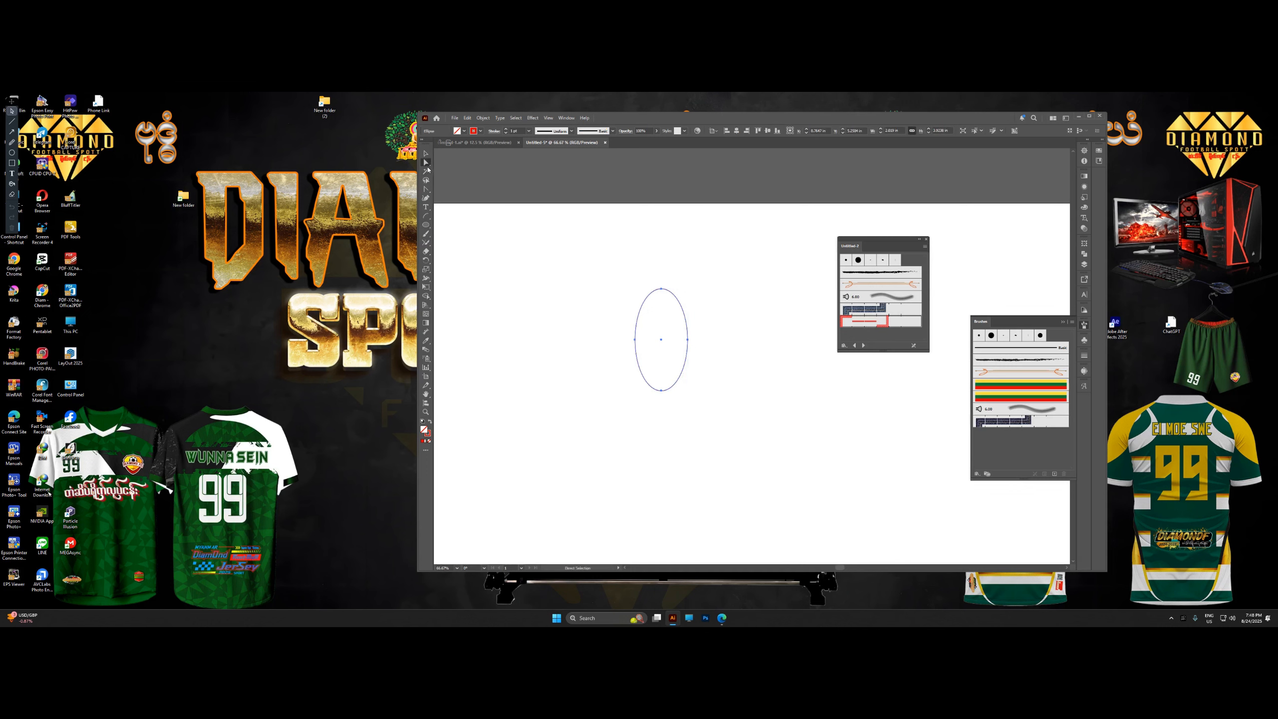
pyautogui.click(660, 391)
pyautogui.scroll(2, 660, 391)
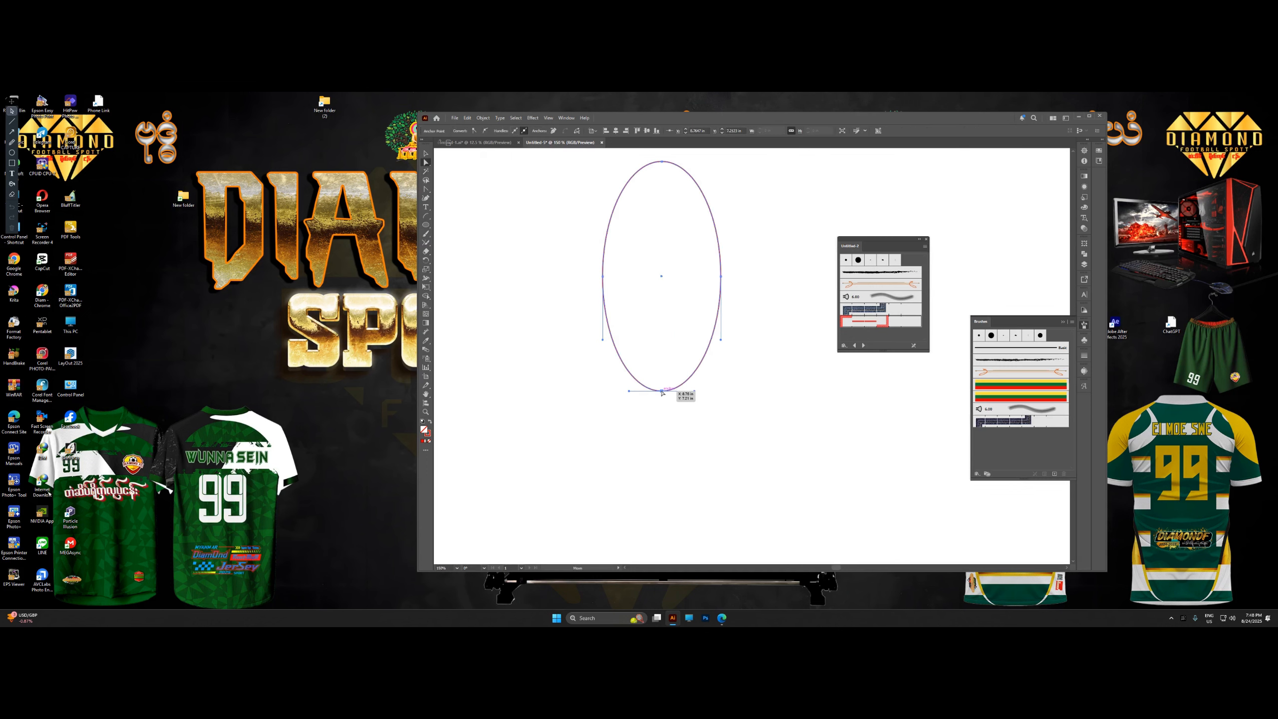
pyautogui.moveTo(695, 392); pyautogui.dragTo(662, 384)
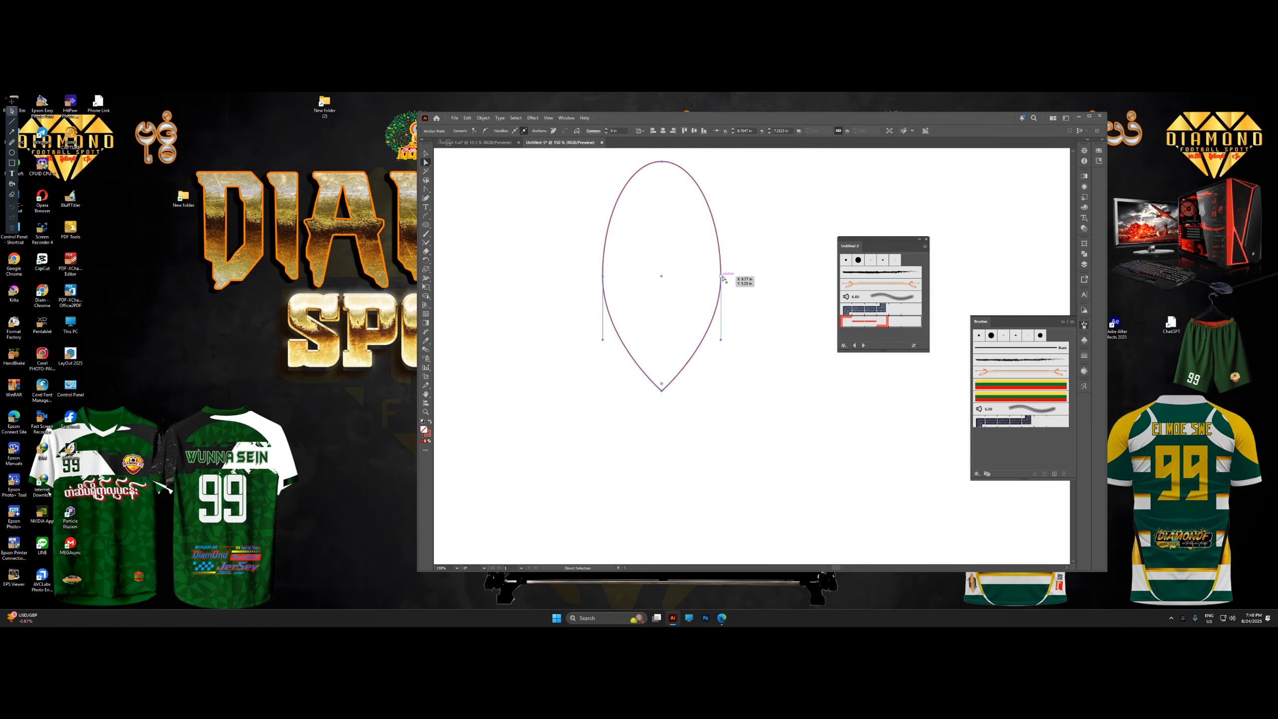
# Reshape the pointed ellipse into a rounder petal by moving its right anchor slightly inward and its top anchor down.
pyautogui.moveTo(721, 276); pyautogui.dragTo(717, 277)
pyautogui.click(662, 163)
pyautogui.moveTo(663, 166)
pyautogui.mouseDown()
pyautogui.moveTo(658, 202)
pyautogui.moveTo(657, 190)
pyautogui.mouseUp()
pyautogui.moveTo(716, 277); pyautogui.dragTo(717, 277)
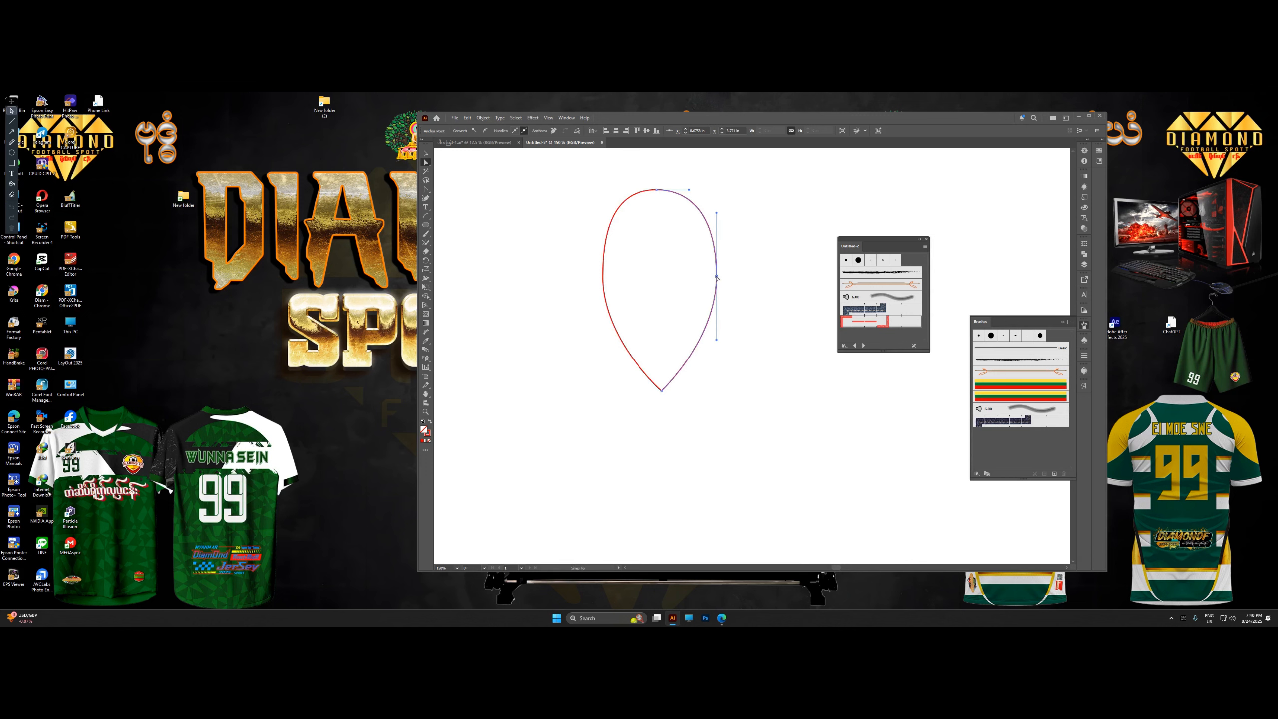
pyautogui.scroll(-2, 710, 279)
pyautogui.click(730, 305)
pyautogui.scroll(2, 701, 269)
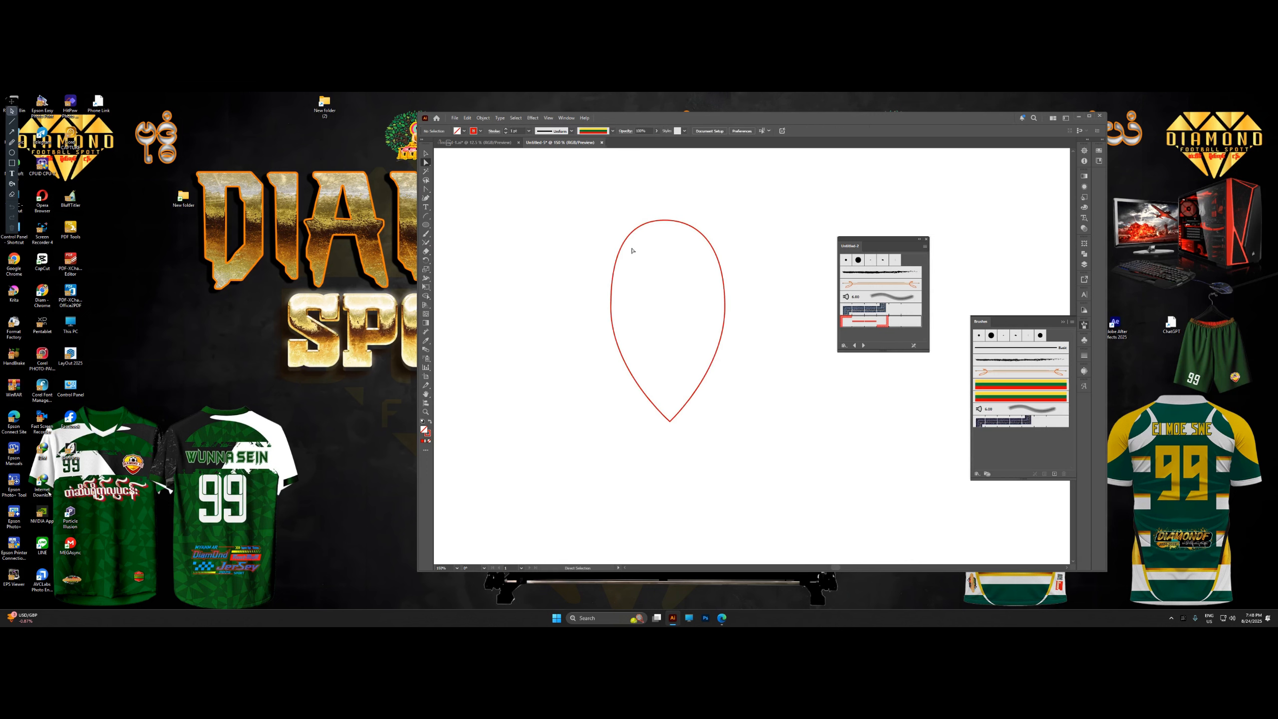
# Undo the petal edits until the shape is a plain upright ellipse again, ready for direct anchor editing.
pyautogui.click(623, 235)
pyautogui.hotkey('ctrl', 'z')
pyautogui.hotkey('ctrl', 'z')
pyautogui.hotkey('ctrl', 'z')
pyautogui.hotkey('ctrl', 'z')
pyautogui.hotkey('ctrl', 'z')
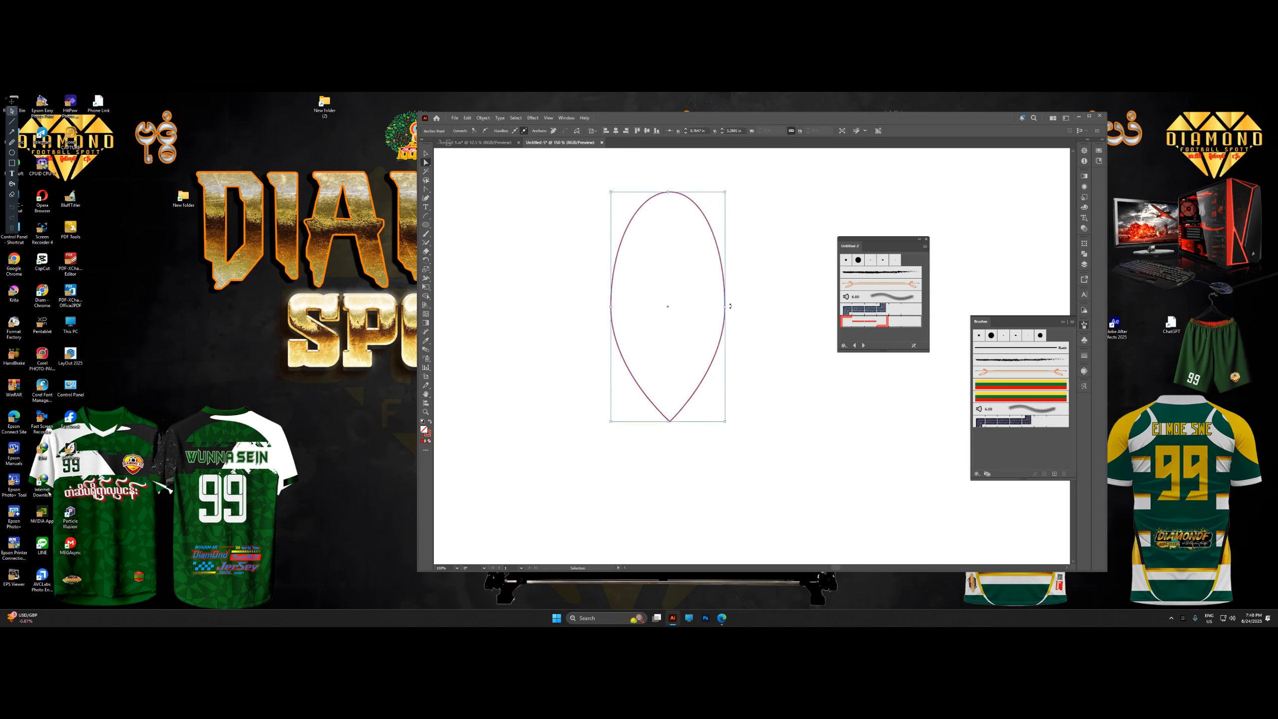
pyautogui.press('a')
pyautogui.click(688, 417)
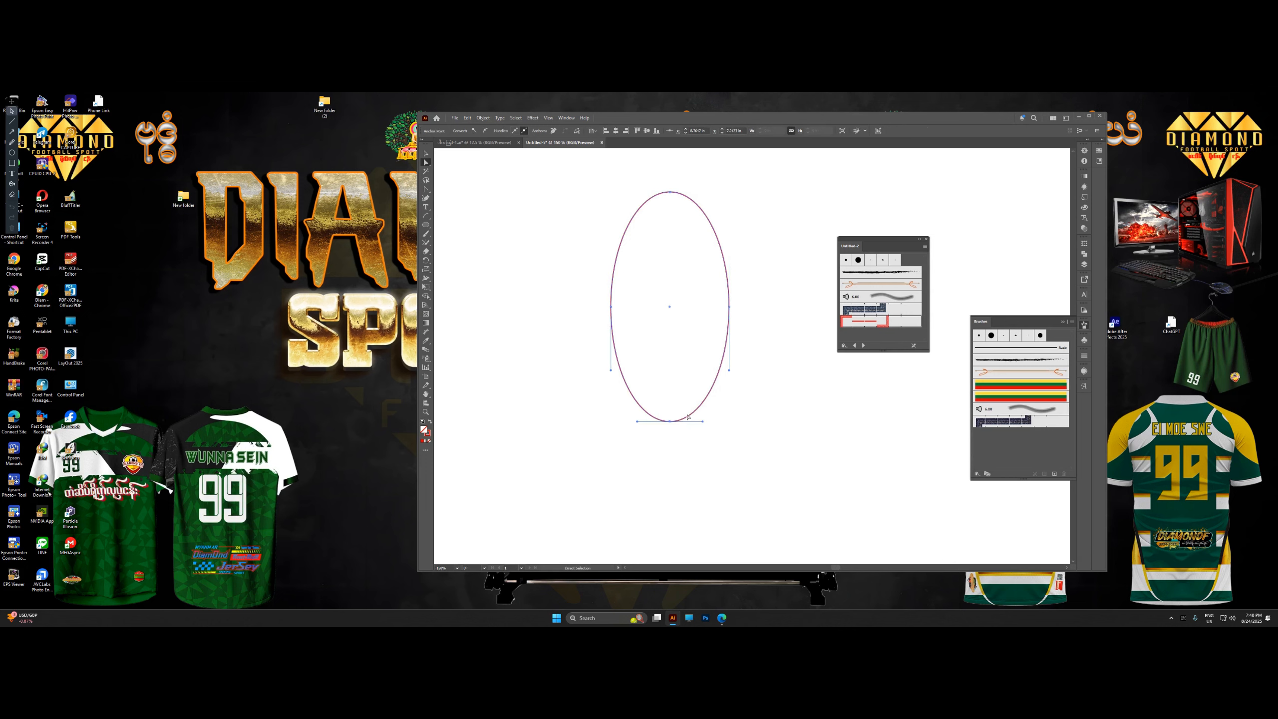
# Pull the ellipse's lowest anchor well down and convert it into a sharp point.
pyautogui.moveTo(671, 422); pyautogui.dragTo(670, 499)
pyautogui.click(705, 500)
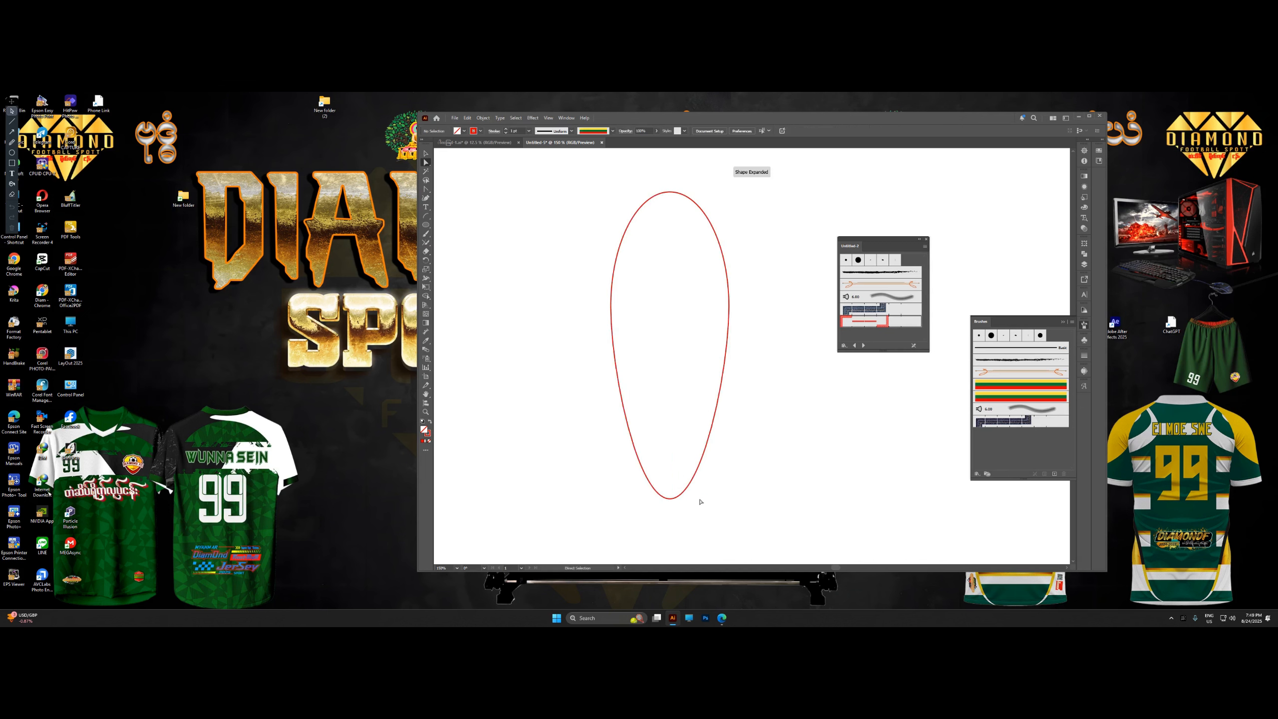
pyautogui.click(670, 499)
pyautogui.moveTo(702, 498); pyautogui.dragTo(672, 502)
pyautogui.hotkey('ctrl', '-')
pyautogui.hotkey('ctrl', '-')
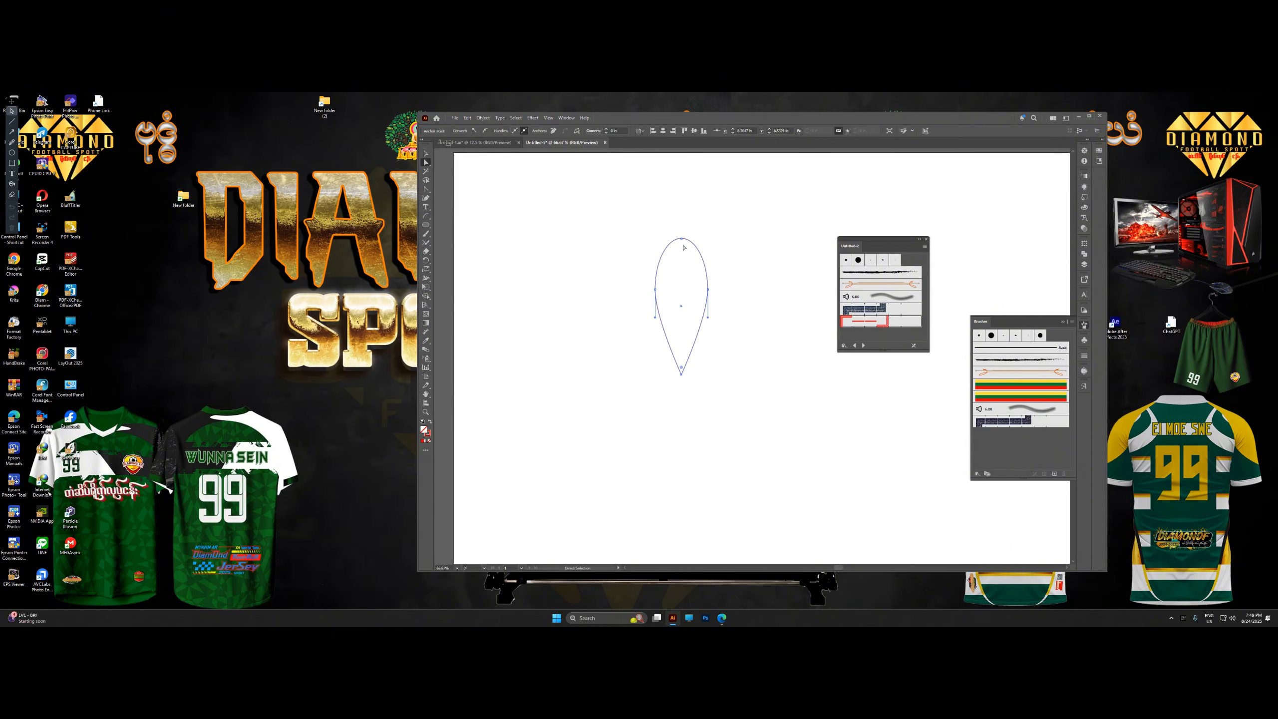
# Shorten the petal by scaling its top edge down while keeping the pointed tip in place.
pyautogui.click(425, 154)
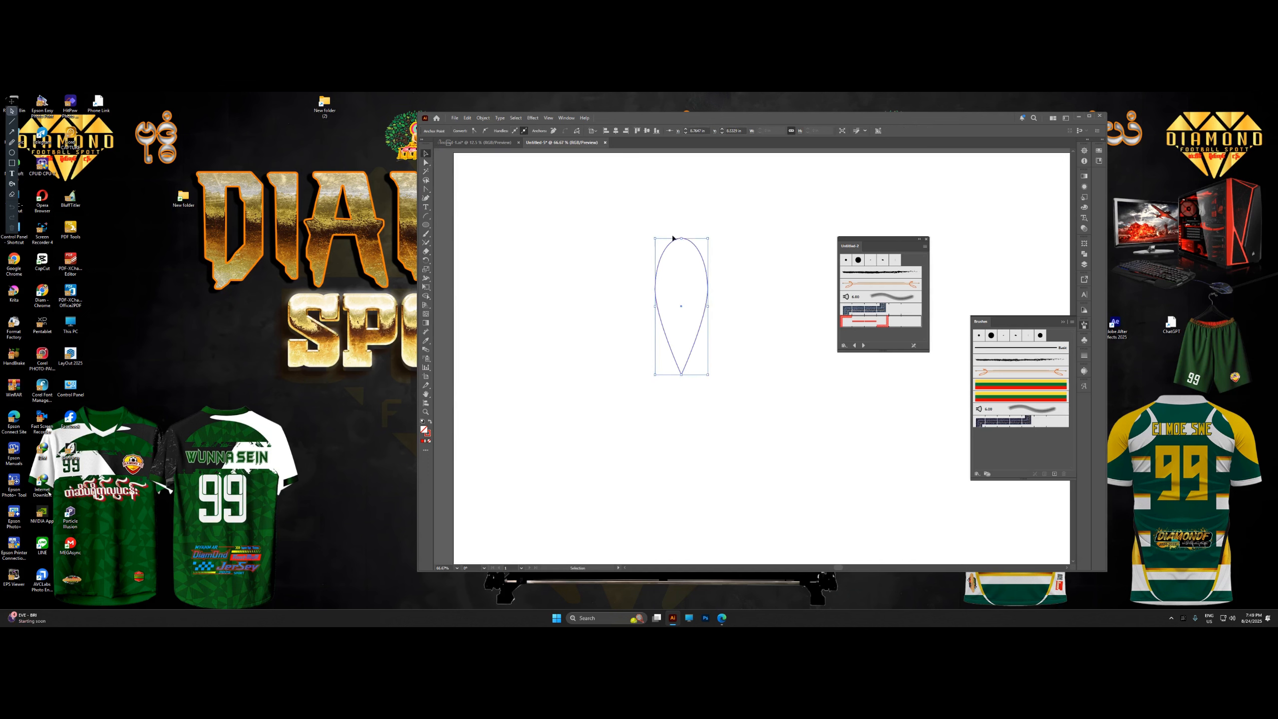
pyautogui.moveTo(682, 238); pyautogui.dragTo(683, 292)
pyautogui.click(738, 318)
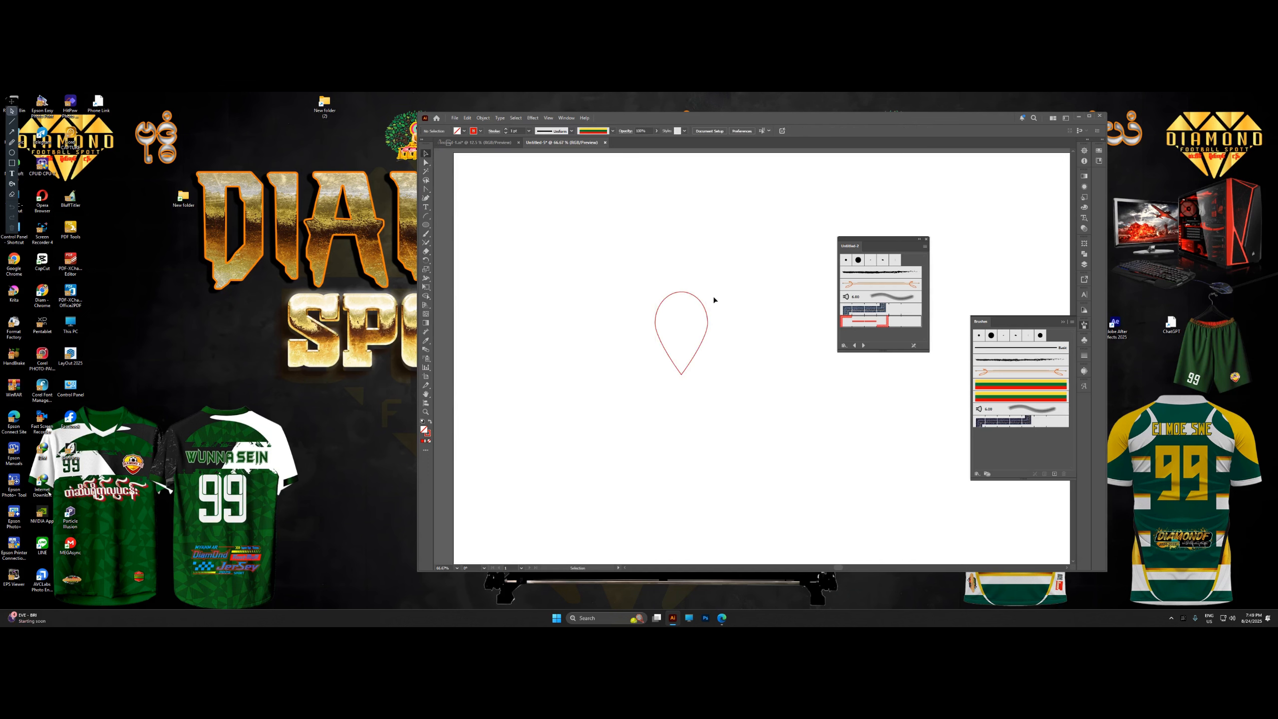
# Fill the petal with red and set its stroke to none.
pyautogui.click(706, 309)
pyautogui.click(463, 131)
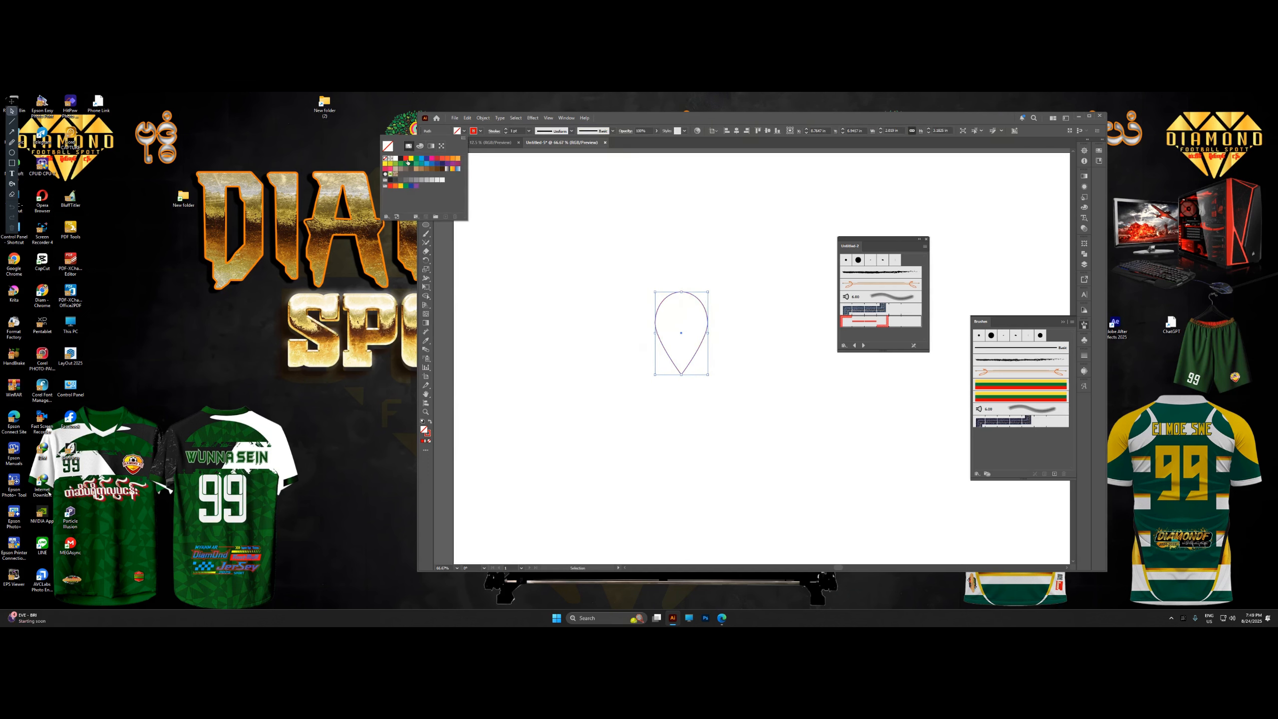
pyautogui.click(405, 158)
pyautogui.click(481, 130)
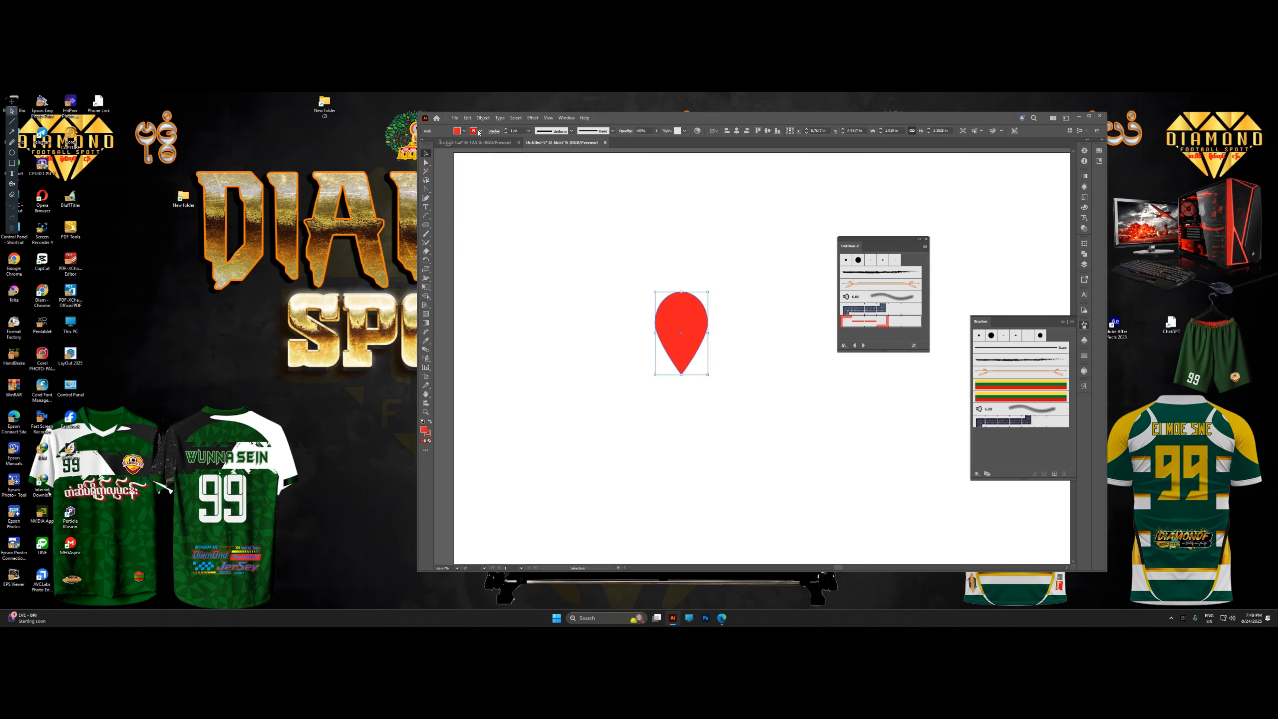
pyautogui.click(399, 159)
pyautogui.press('Escape')
# Scale the red petal slightly narrower while keeping its height.
pyautogui.hotkey('ctrl', '=')
pyautogui.hotkey('ctrl', '=')
pyautogui.moveTo(740, 341); pyautogui.dragTo(720, 336)
pyautogui.hotkey('ctrl', '-')
pyautogui.hotkey('ctrl', '-')
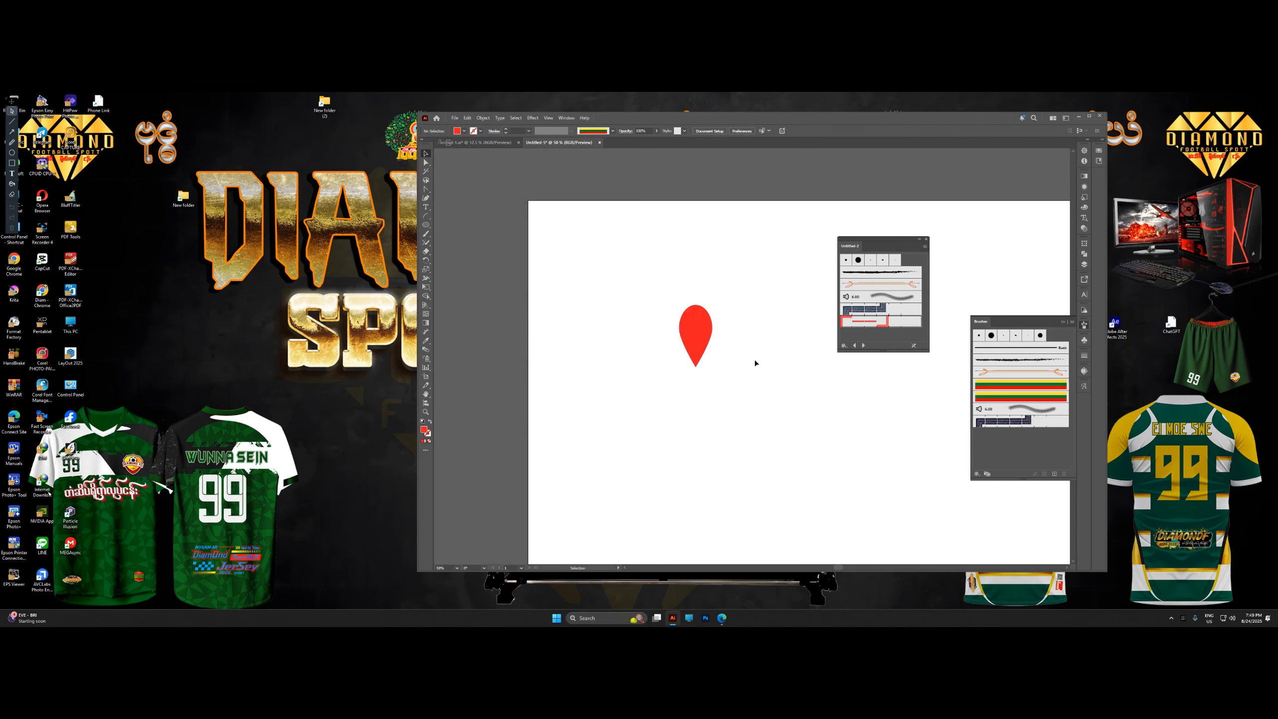
pyautogui.hotkey('ctrl', '=')
# Reflect a copy of the petal across the horizontal axis and move it straight down so the two tips meet.
pyautogui.rightClick(702, 326)
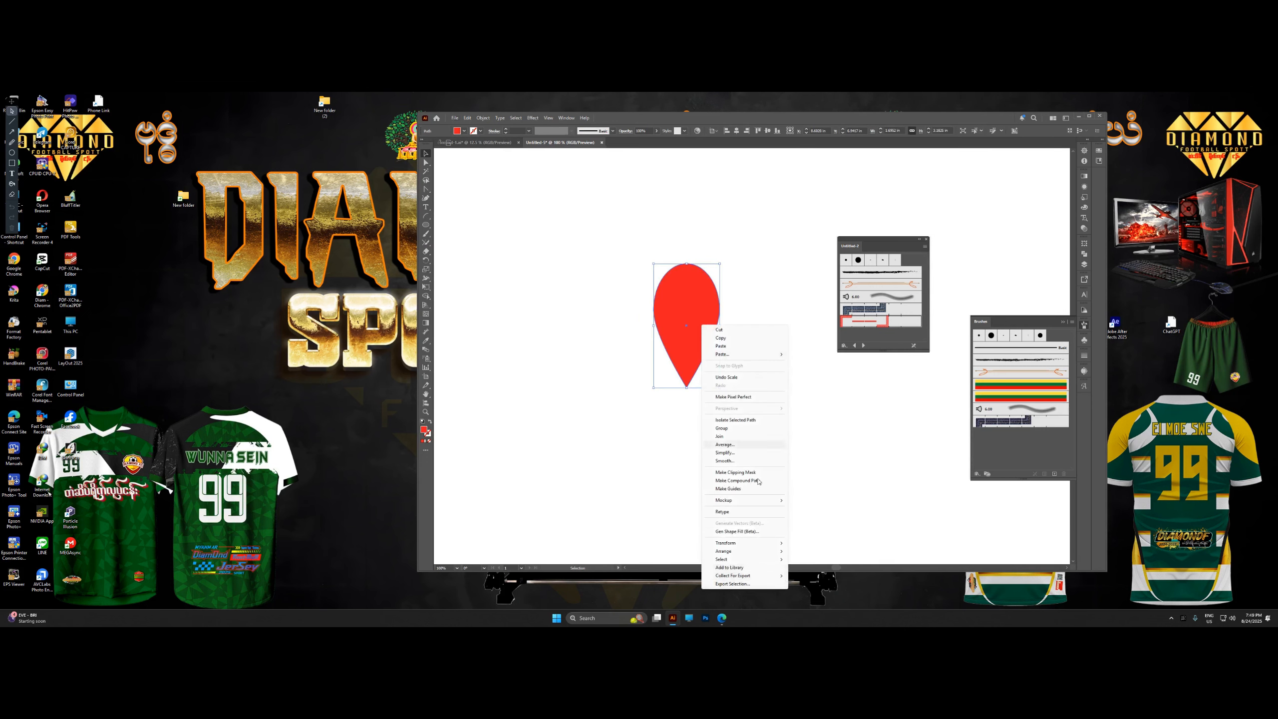
pyautogui.moveTo(729, 542)
pyautogui.click(808, 571)
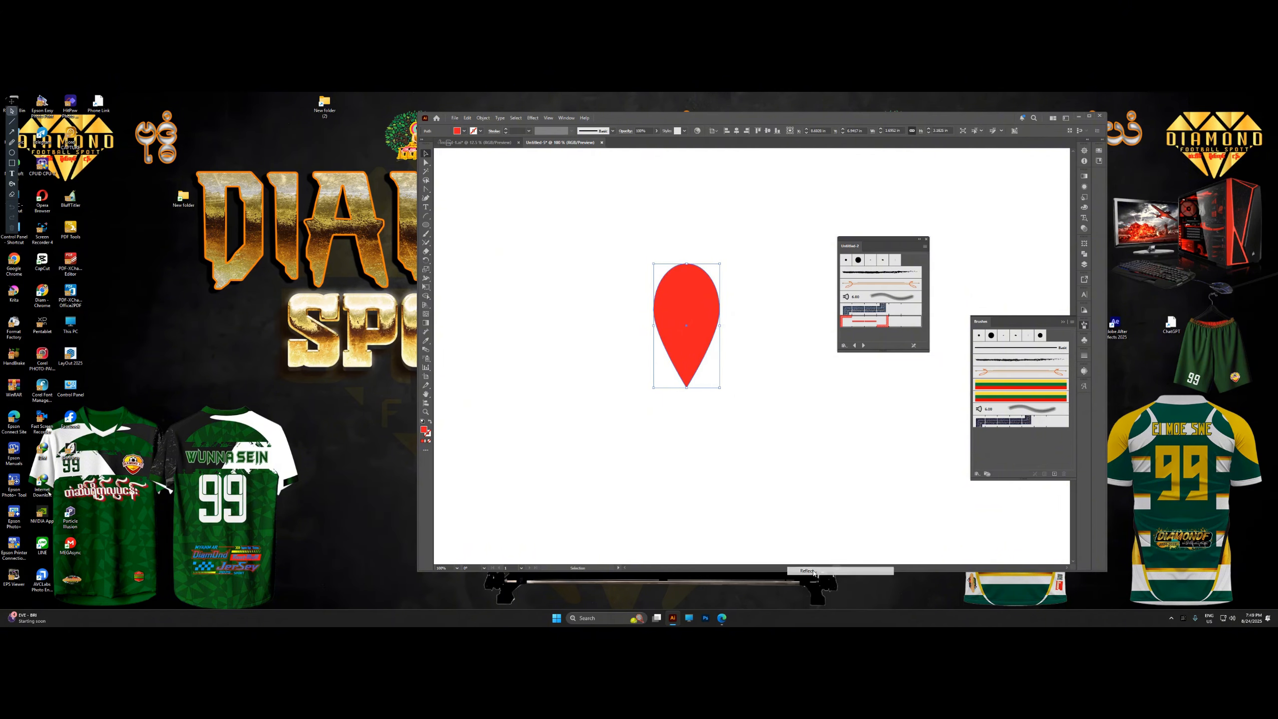
pyautogui.click(590, 313)
pyautogui.click(600, 401)
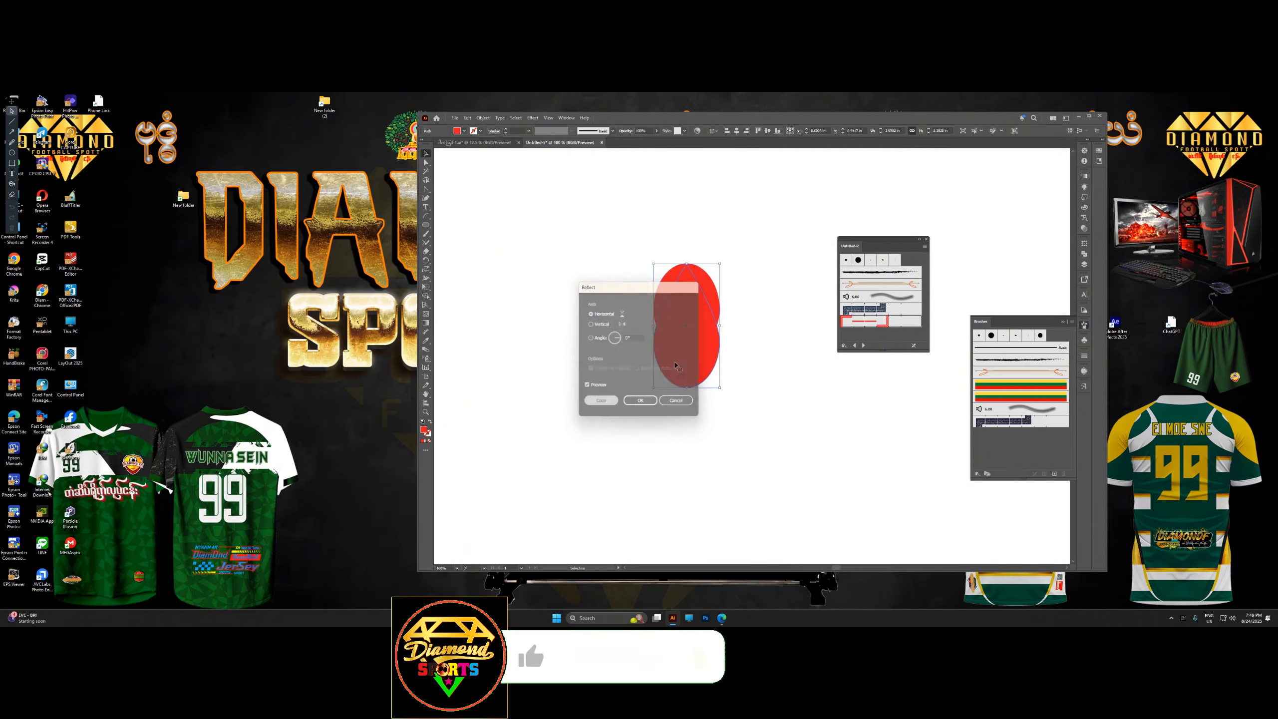
pyautogui.moveTo(693, 328); pyautogui.dragTo(694, 453)
# Select both petals and group them.
pyautogui.scroll(-2, 693, 454)
pyautogui.moveTo(742, 379); pyautogui.dragTo(655, 456)
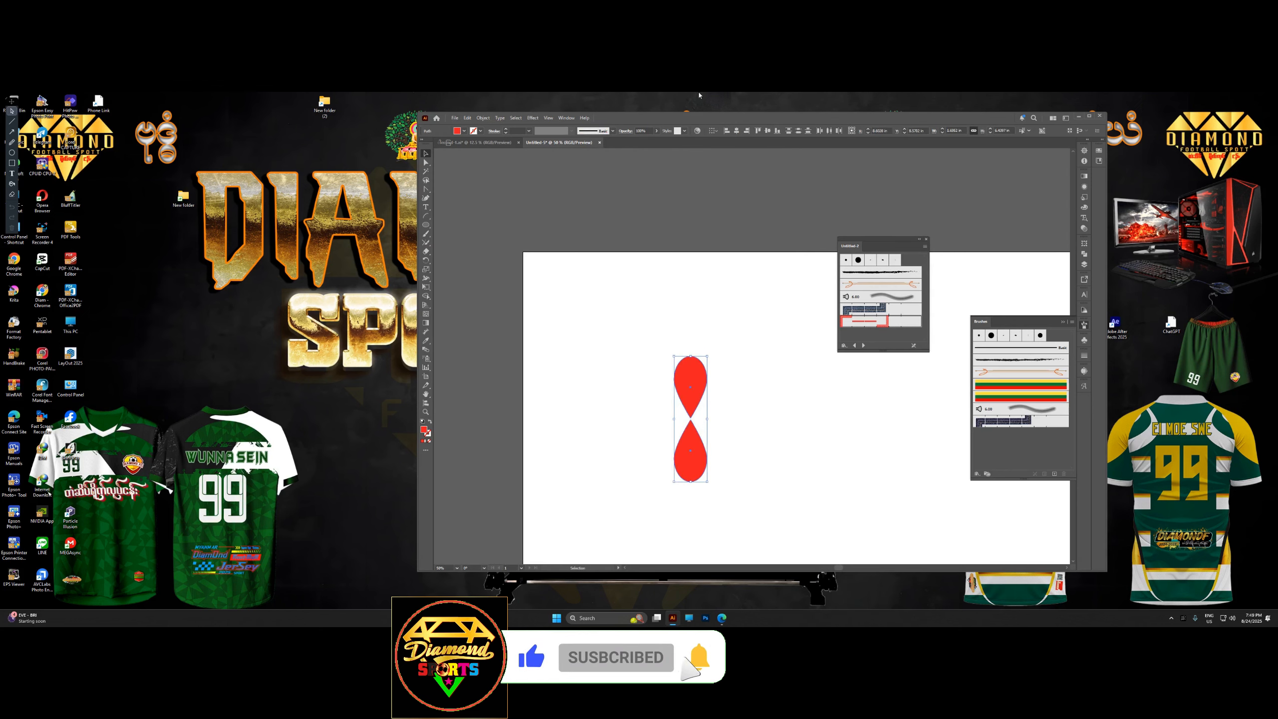
pyautogui.rightClick(684, 406)
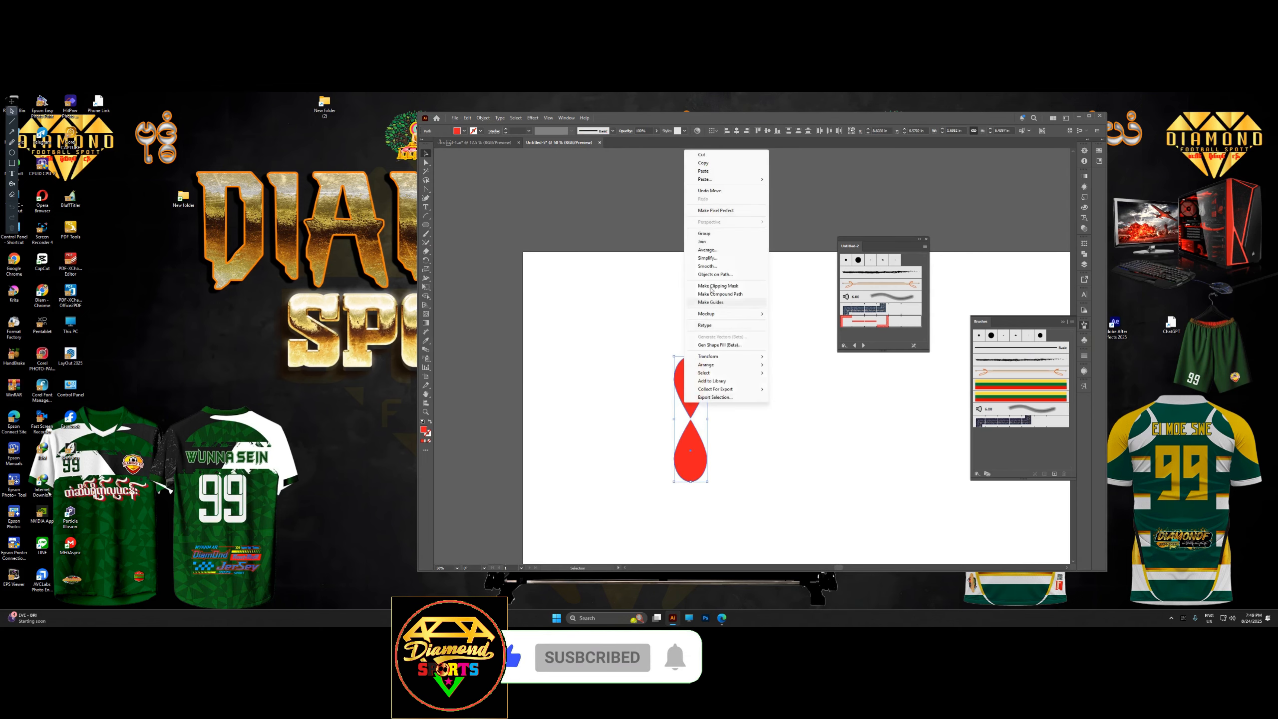
pyautogui.click(705, 234)
# Rotate a copy of the petal pair by 90° to form a four-petal flower.
pyautogui.rightClick(694, 379)
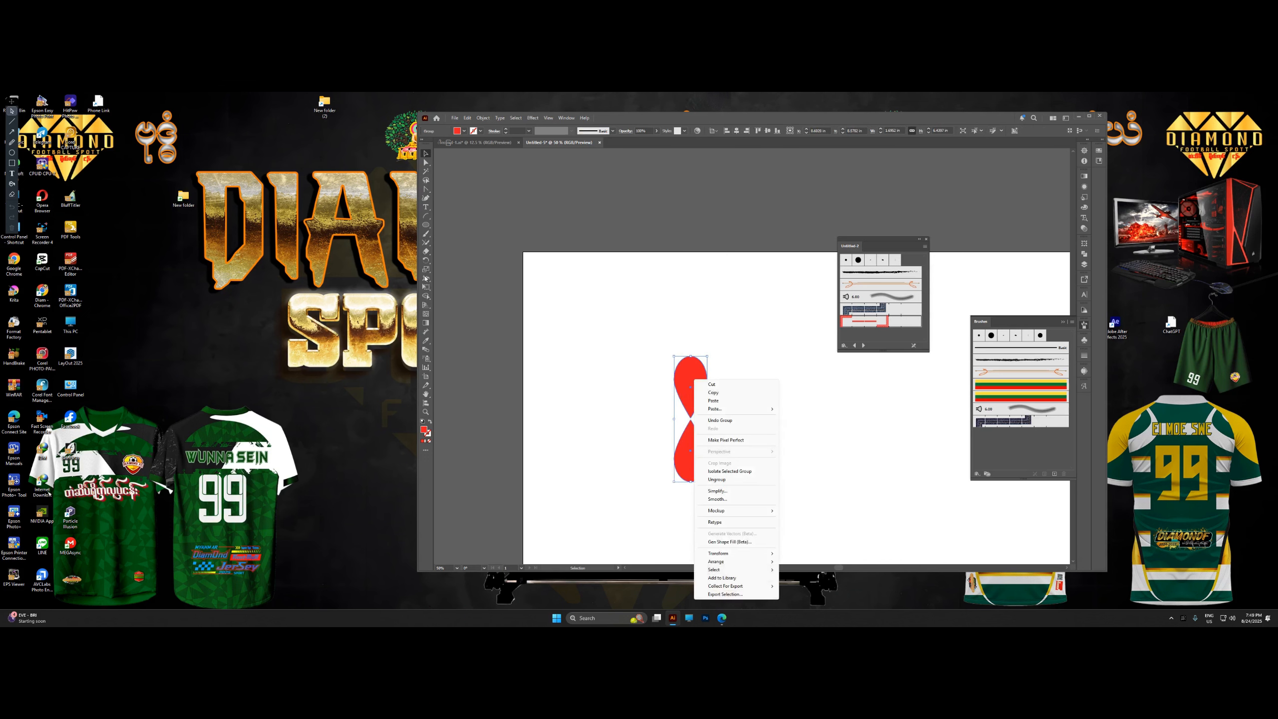
pyautogui.moveTo(735, 554)
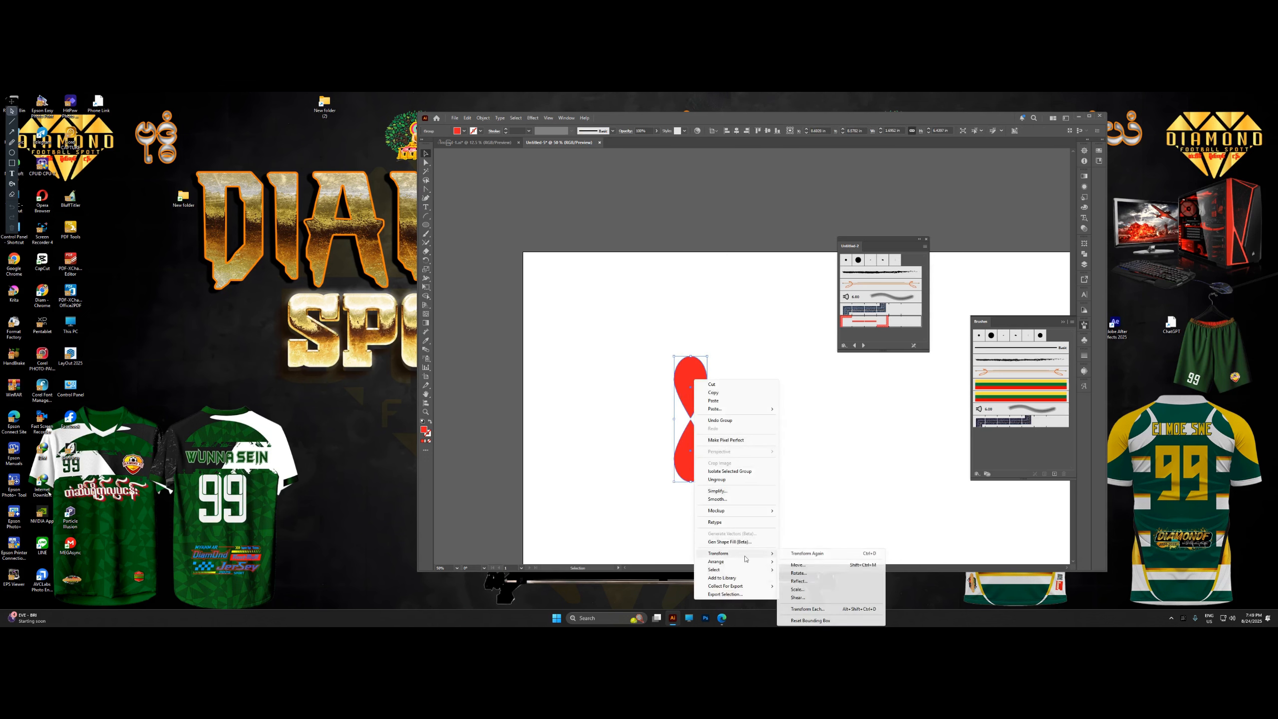
pyautogui.click(807, 575)
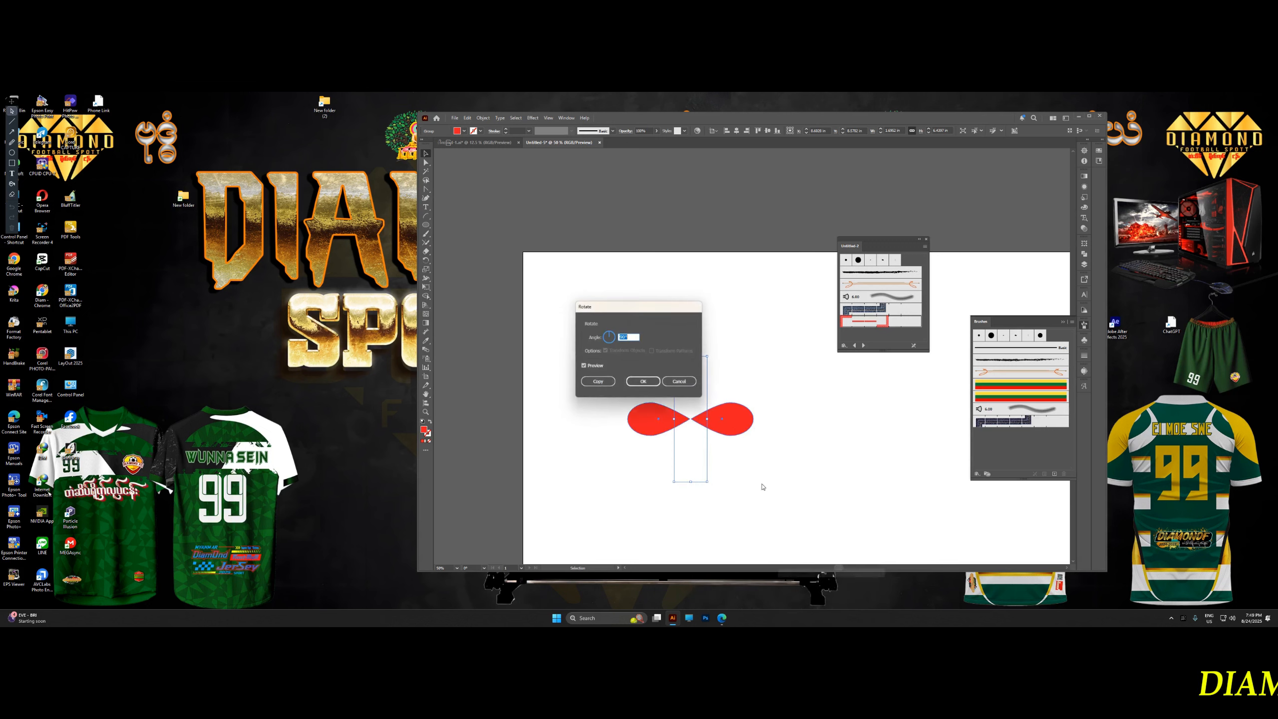
pyautogui.click(598, 382)
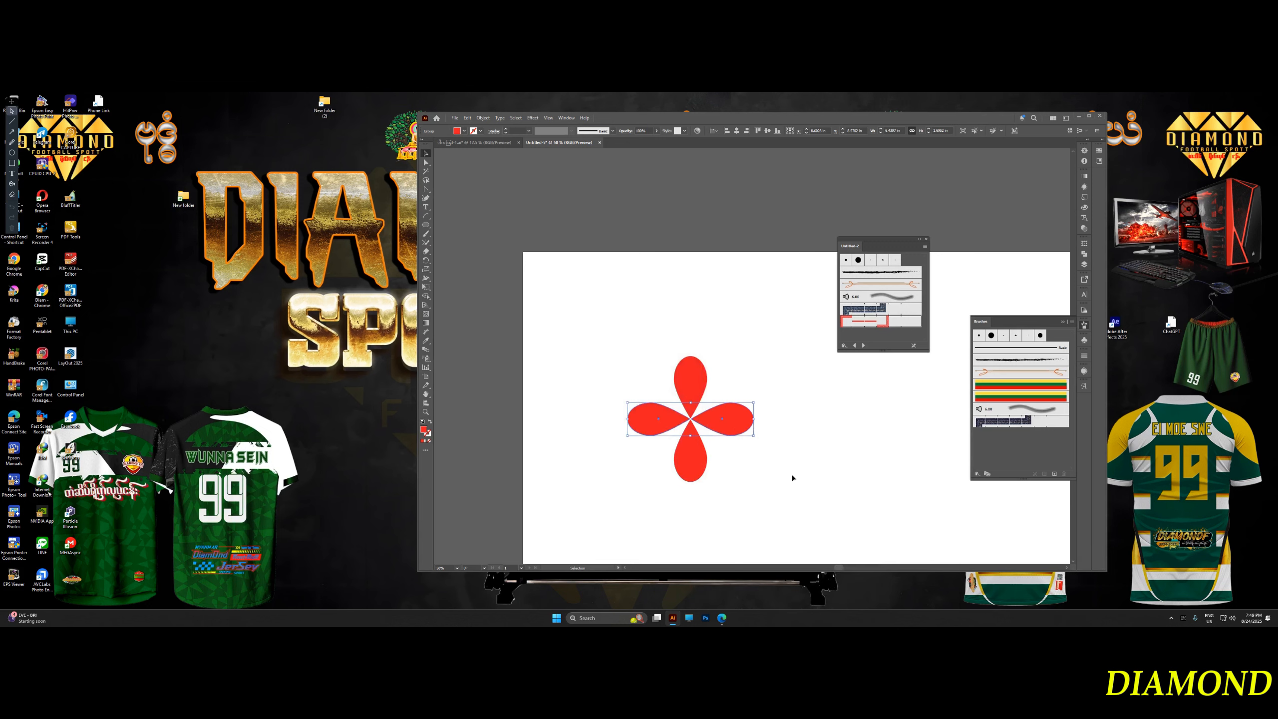
# Group all four petals and move the flower up to the artboard's upper edge.
pyautogui.hotkey('ctrl', 'a')
pyautogui.scroll(-1, 714, 438)
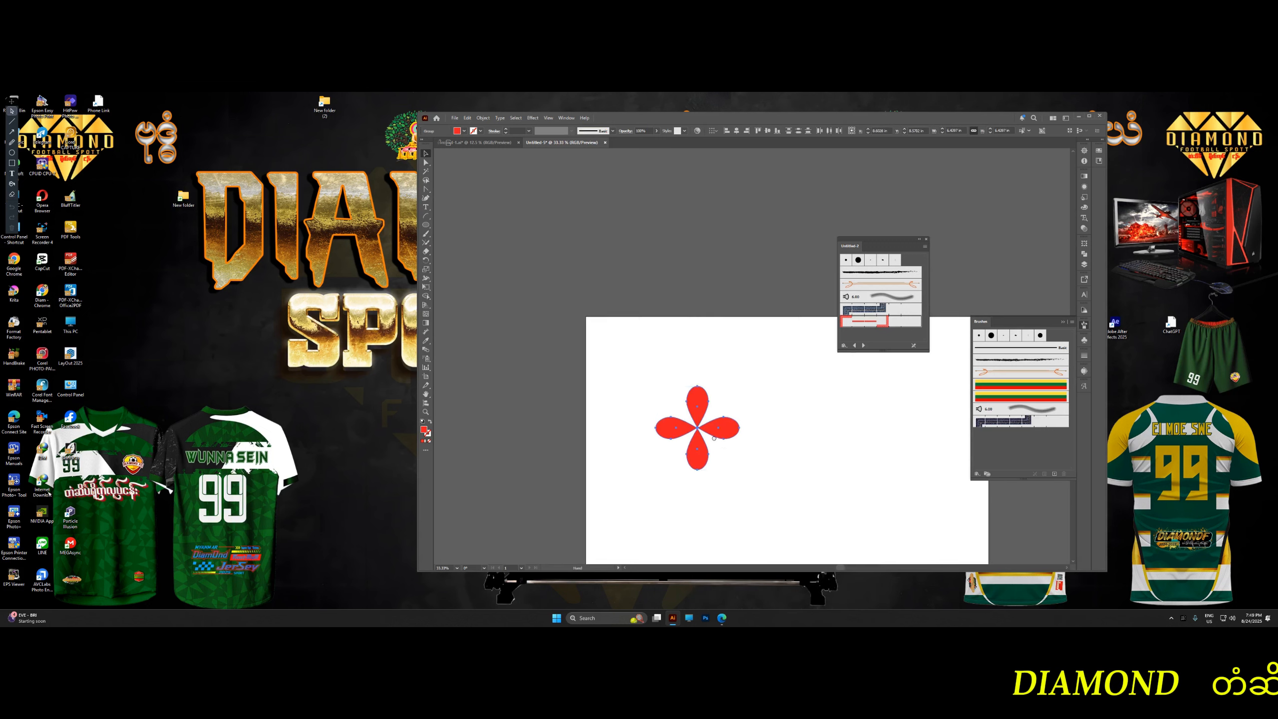
pyautogui.scroll(1, 714, 438)
pyautogui.rightClick(665, 394)
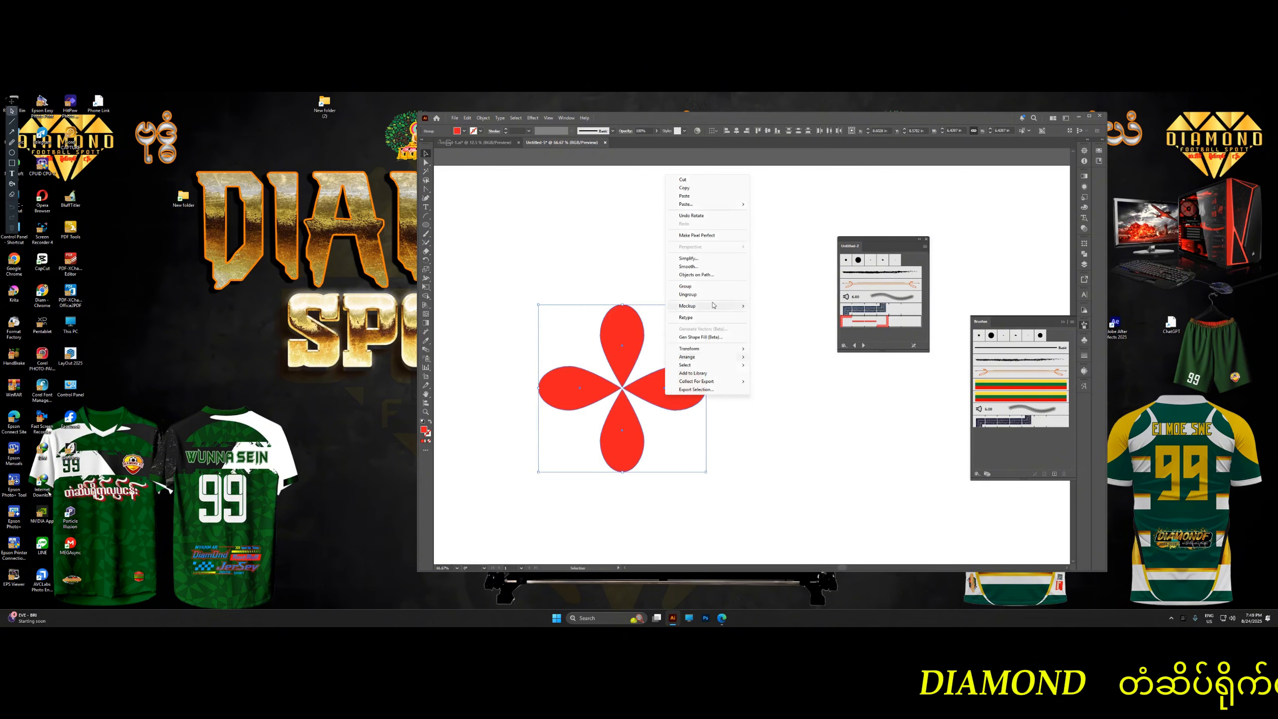
pyautogui.click(679, 332)
pyautogui.scroll(-1, 672, 347)
pyautogui.moveTo(669, 361); pyautogui.dragTo(689, 288)
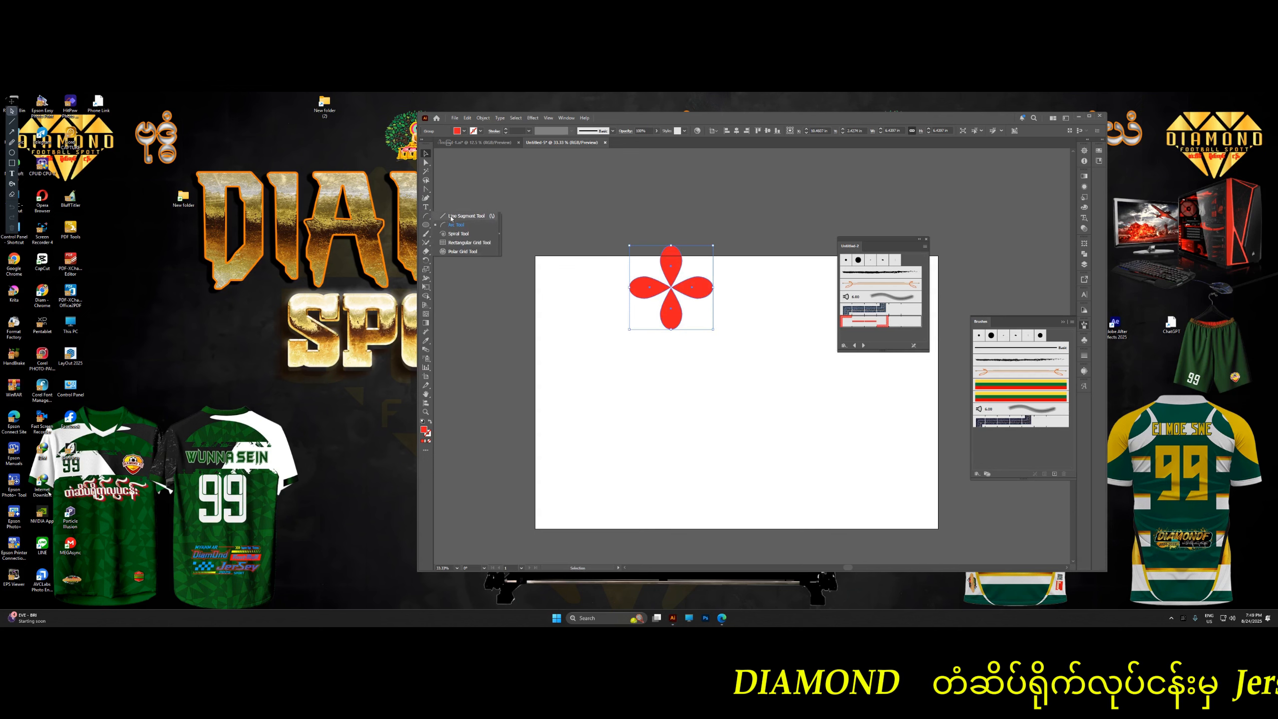
# Draw a horizontal line across the artboard's full width below the flower and give it a visible stroke weight.
pyautogui.click(425, 216)
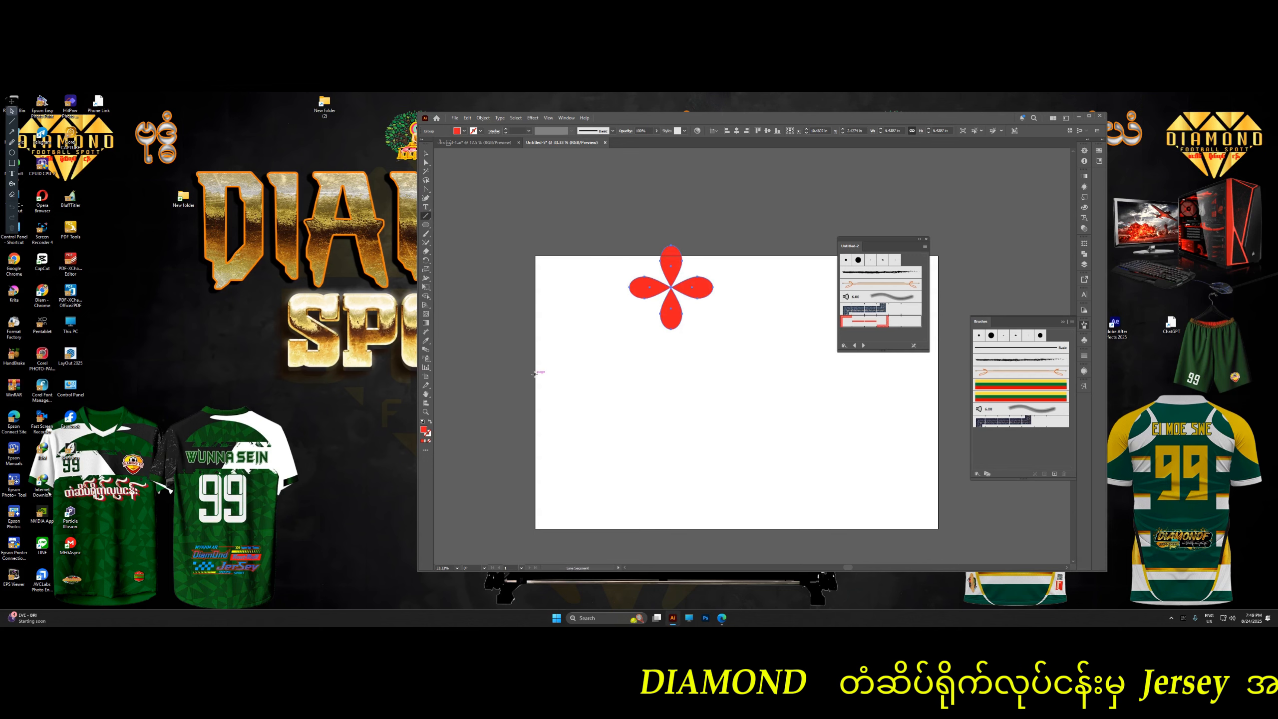
pyautogui.moveTo(534, 373); pyautogui.dragTo(938, 374)
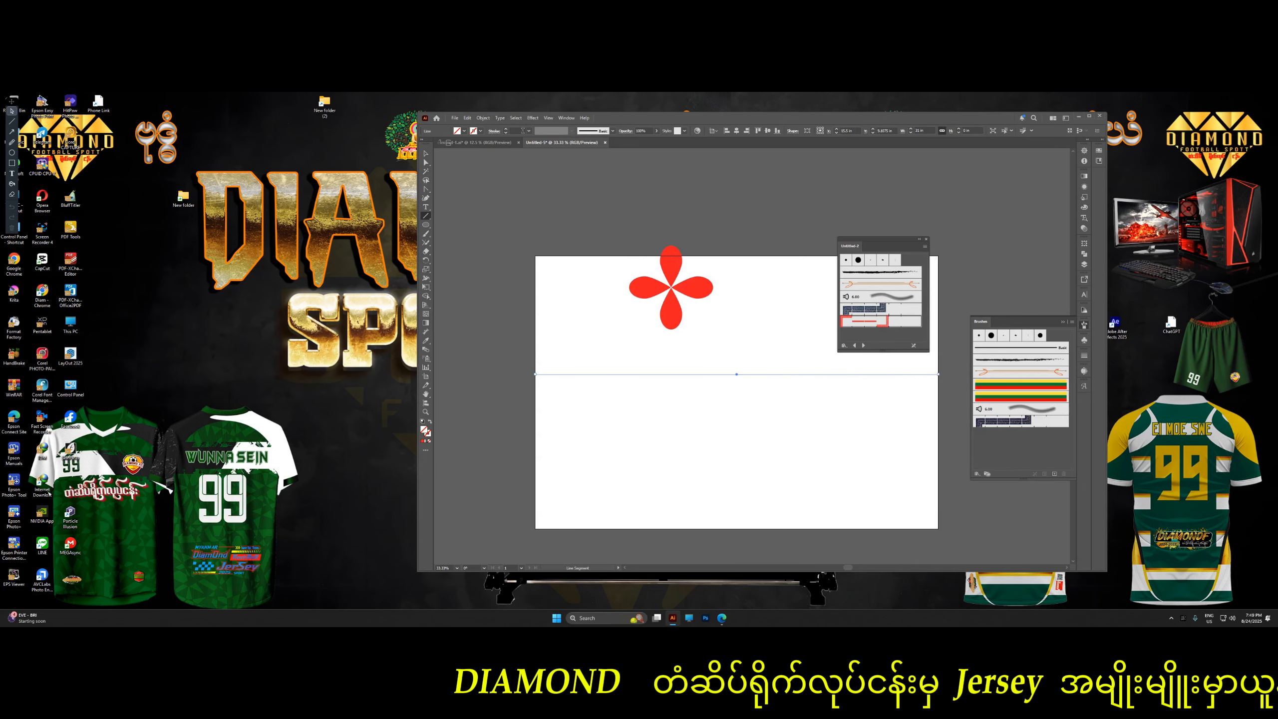
pyautogui.click(528, 130)
pyautogui.click(538, 188)
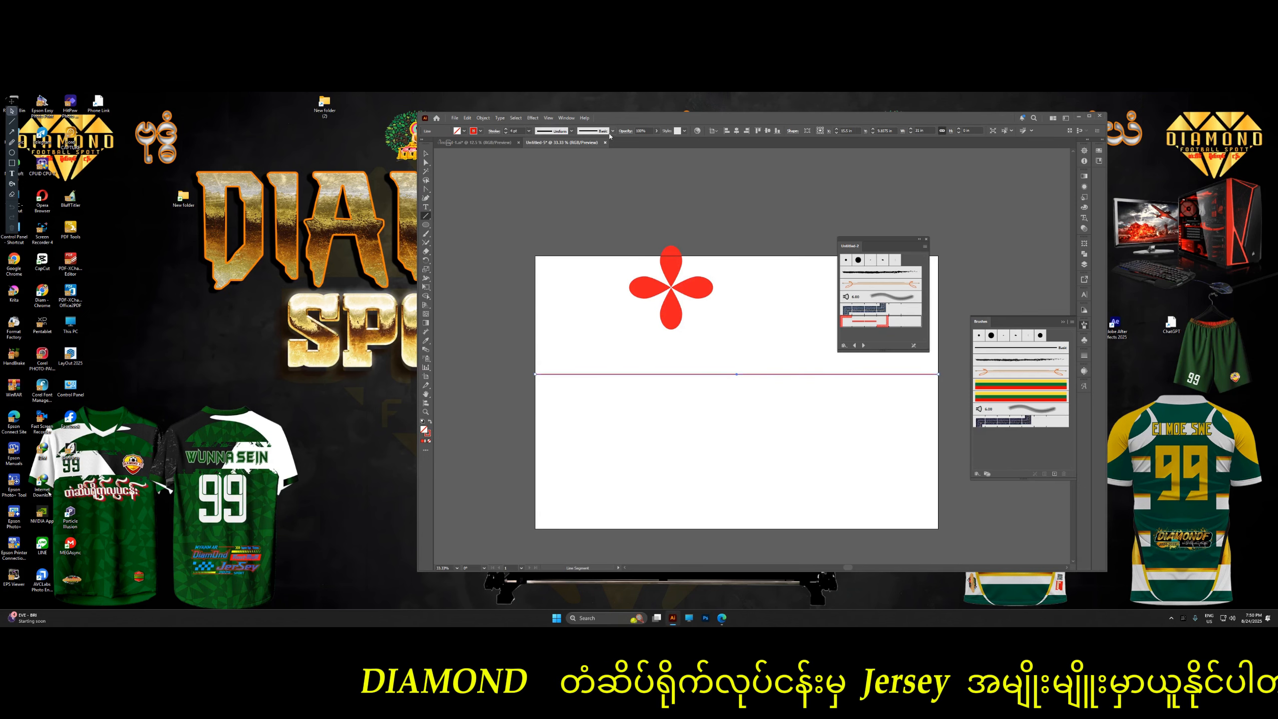
# Apply a Zig Zag effect to the line with absolute size, more ridges per segment and smooth points.
pyautogui.click(533, 118)
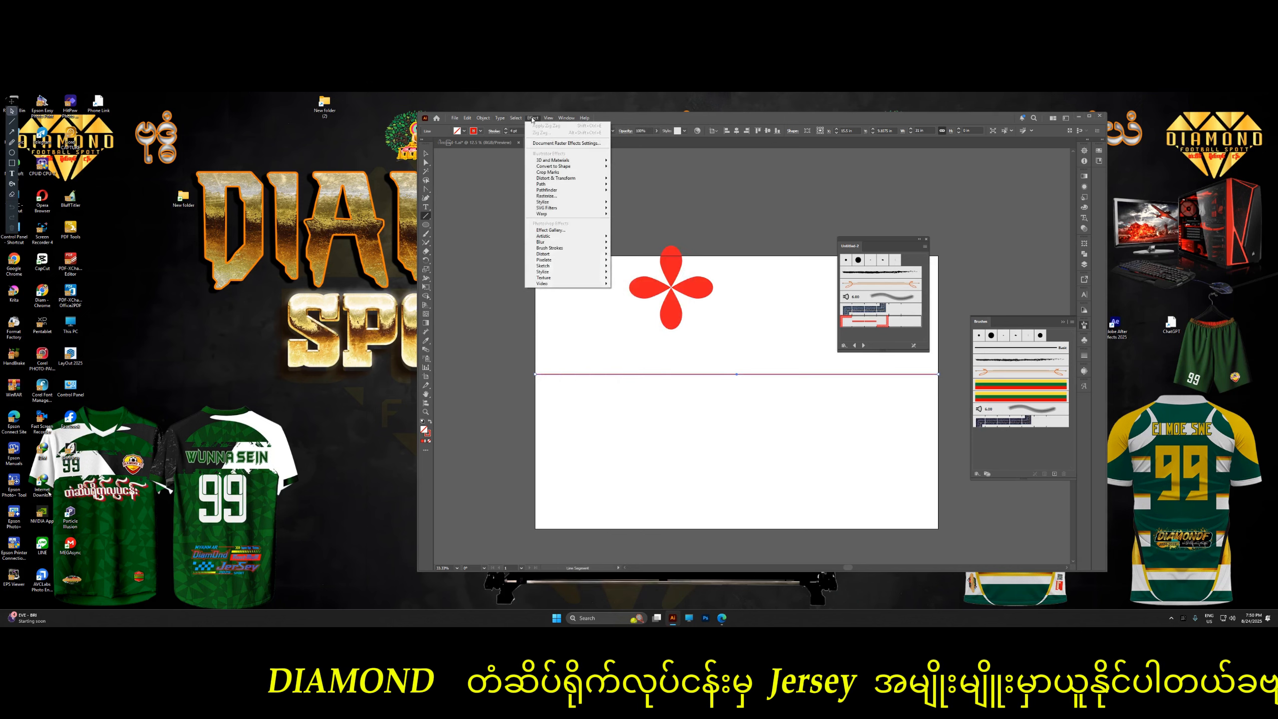
pyautogui.moveTo(562, 211)
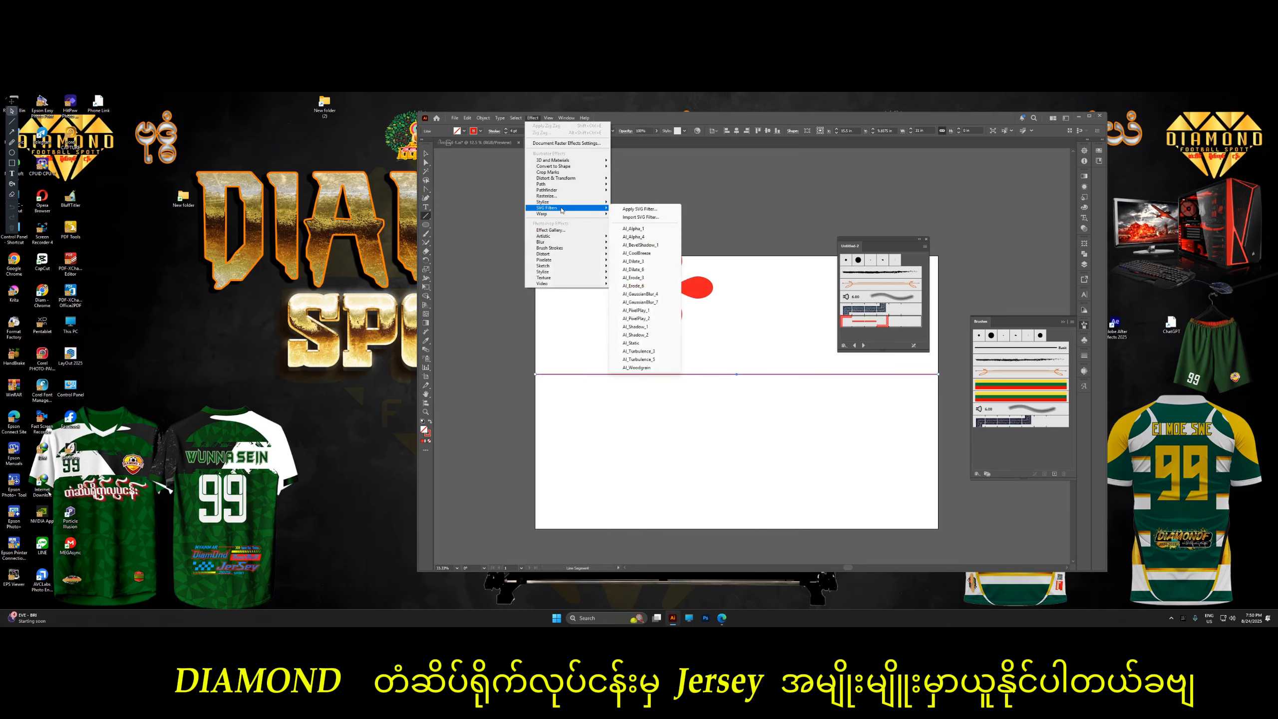
pyautogui.moveTo(558, 178)
pyautogui.click(643, 228)
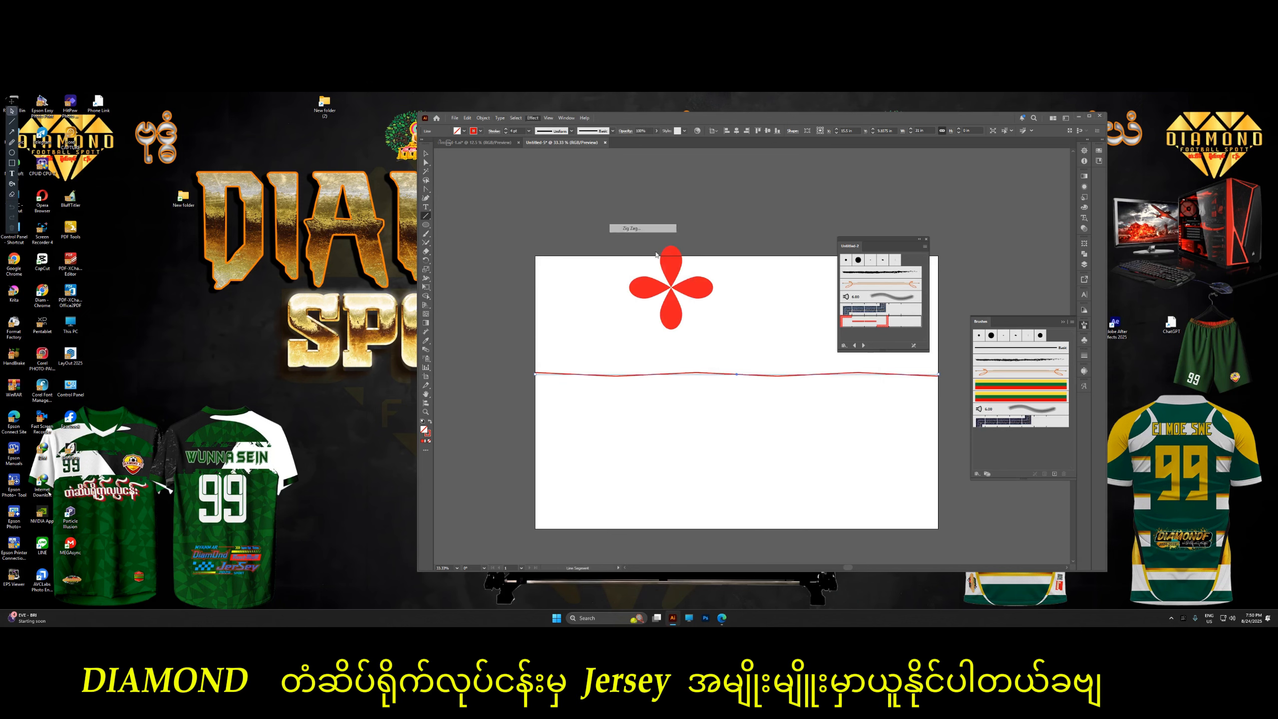
pyautogui.moveTo(755, 264); pyautogui.dragTo(831, 445)
pyautogui.click(819, 471)
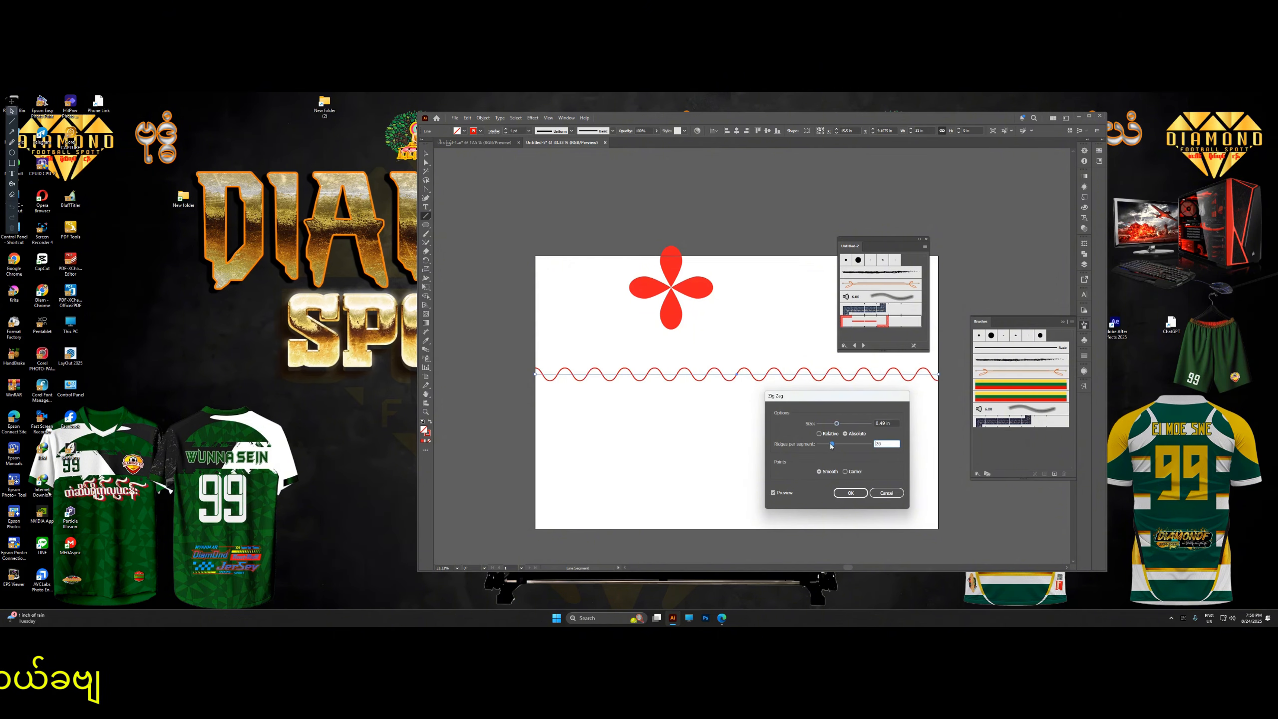
pyautogui.click(850, 492)
# Expand the appearance of the wavy line into an editable path and deselect it.
pyautogui.hotkey('ctrl', '1')
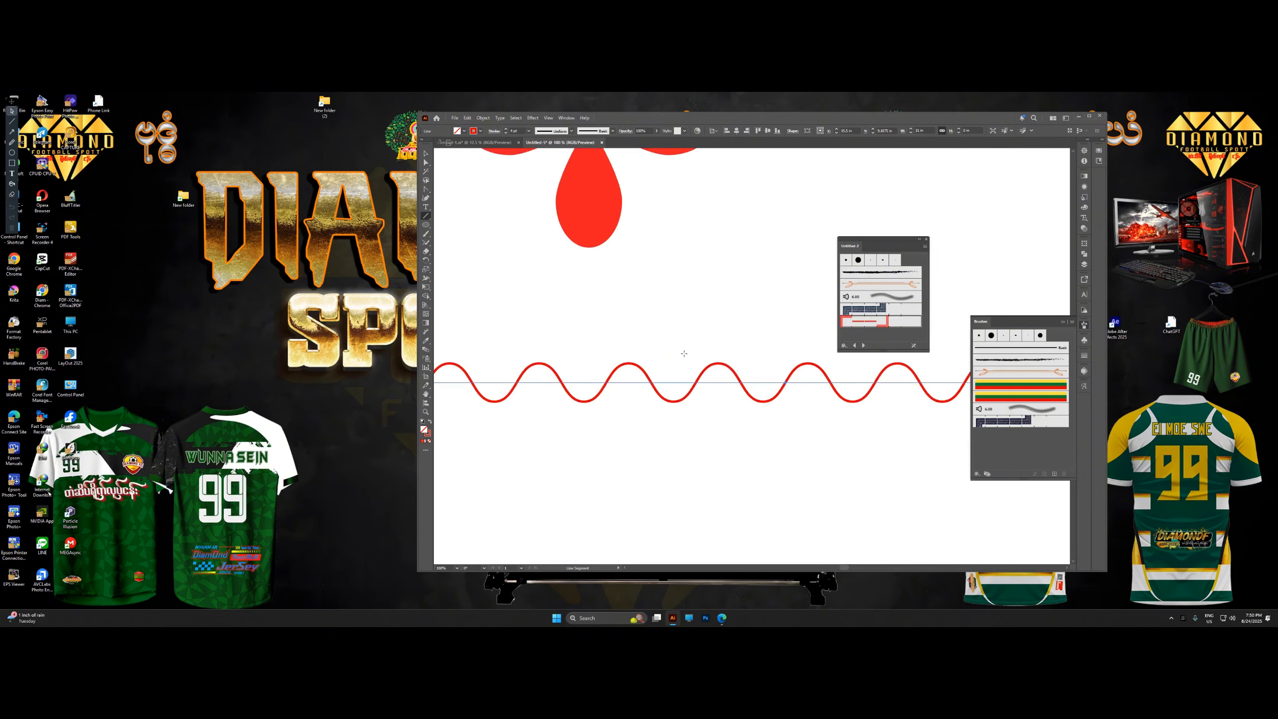
pyautogui.click(482, 117)
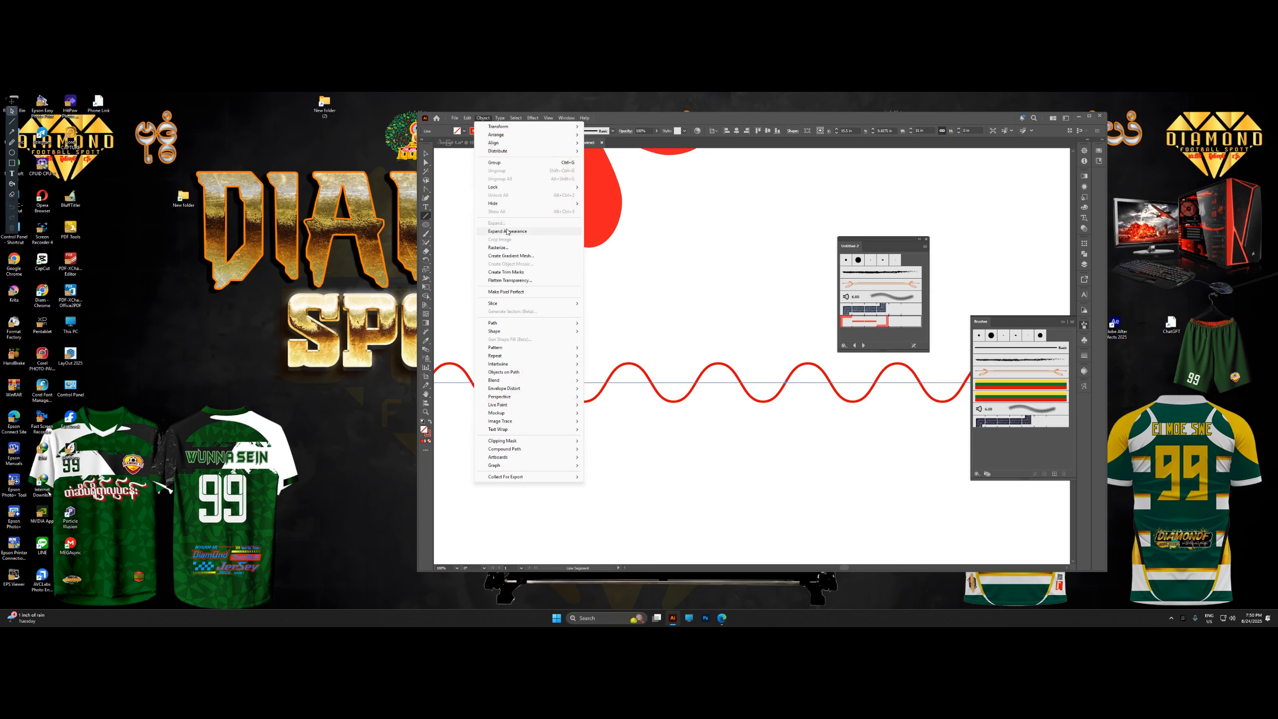
pyautogui.click(507, 231)
pyautogui.hotkey('ctrl', '-')
pyautogui.click(426, 153)
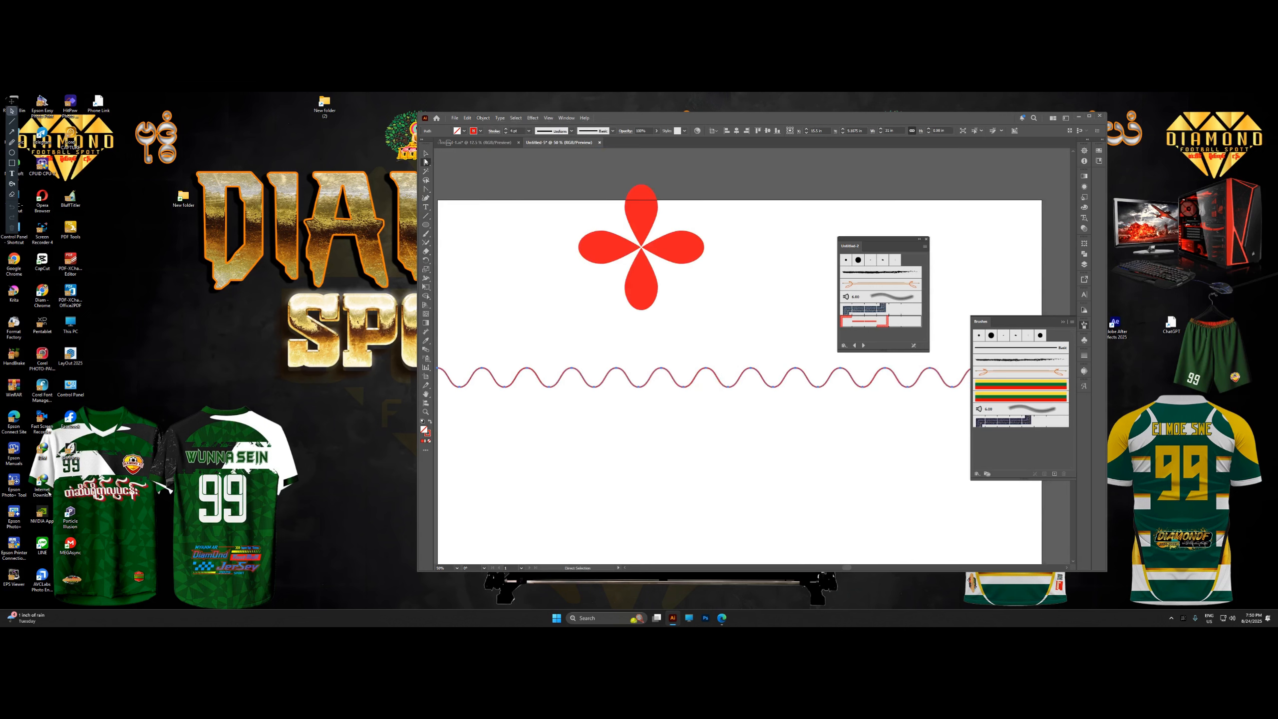
pyautogui.click(758, 401)
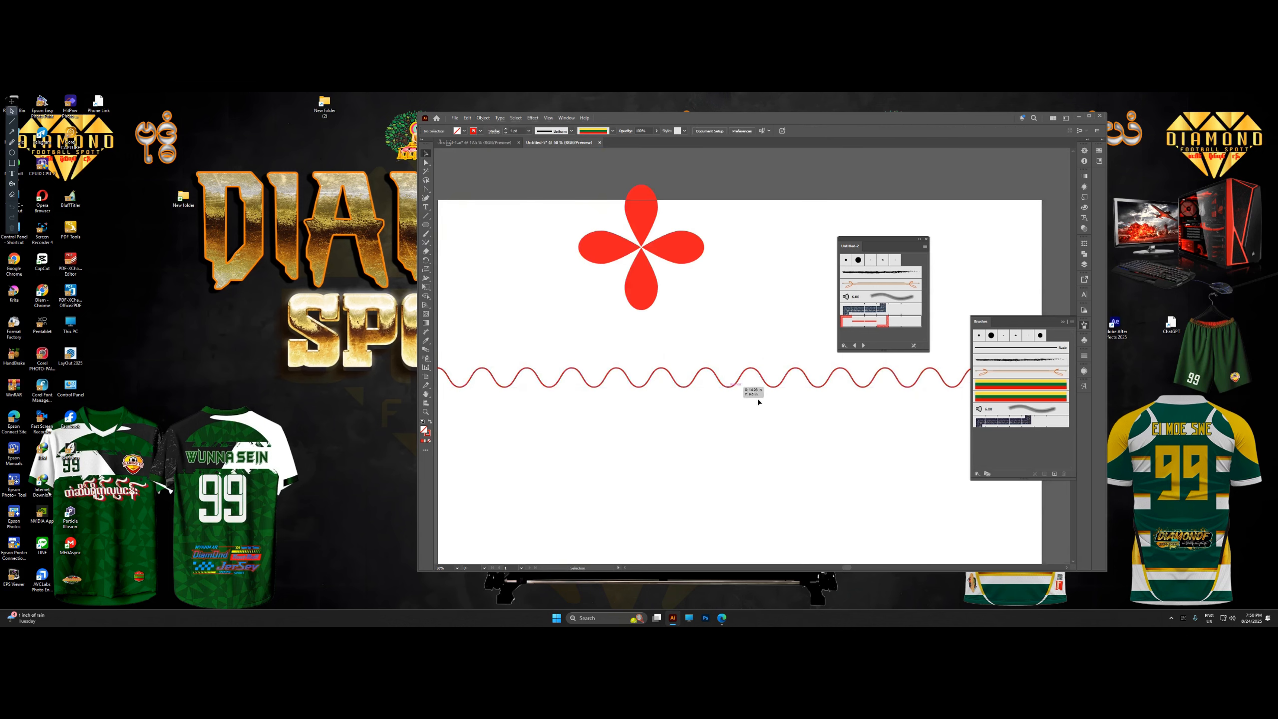
# Reflect a copy of the wavy line across the horizontal axis to form an interlaced chain.
pyautogui.rightClick(730, 387)
pyautogui.rightClick(726, 387)
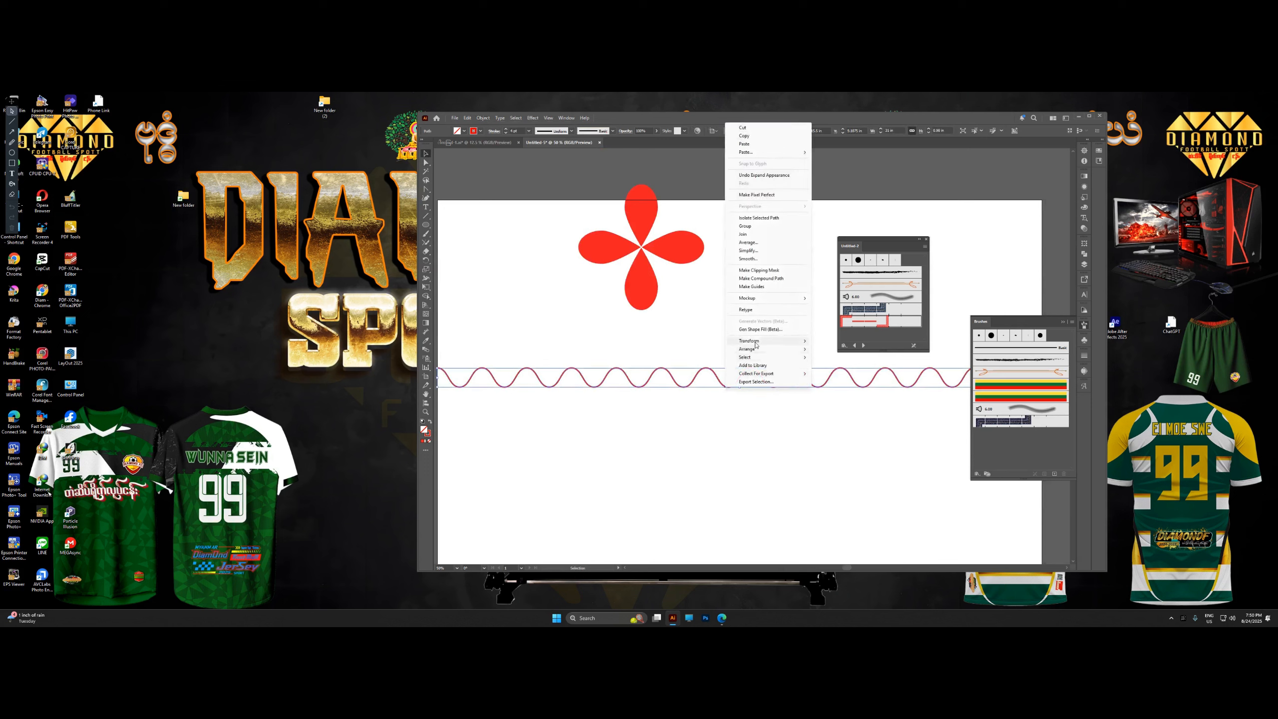
pyautogui.moveTo(755, 345)
pyautogui.click(837, 372)
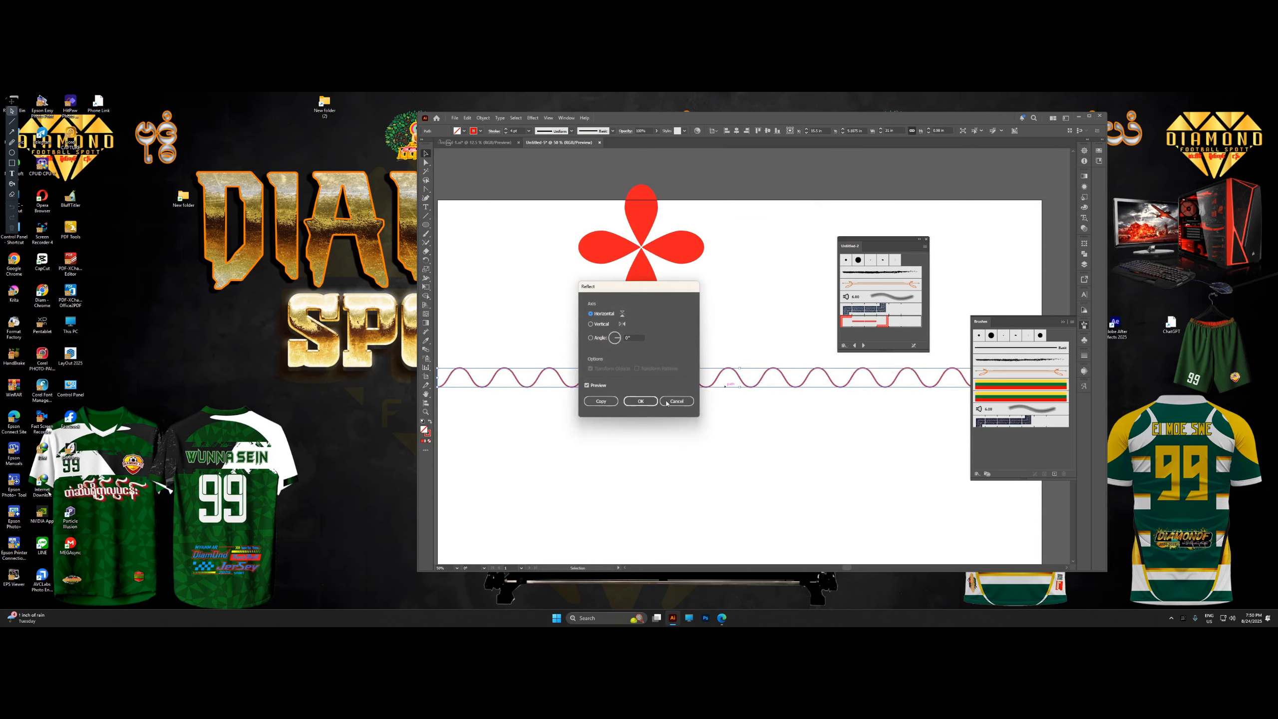
pyautogui.click(601, 401)
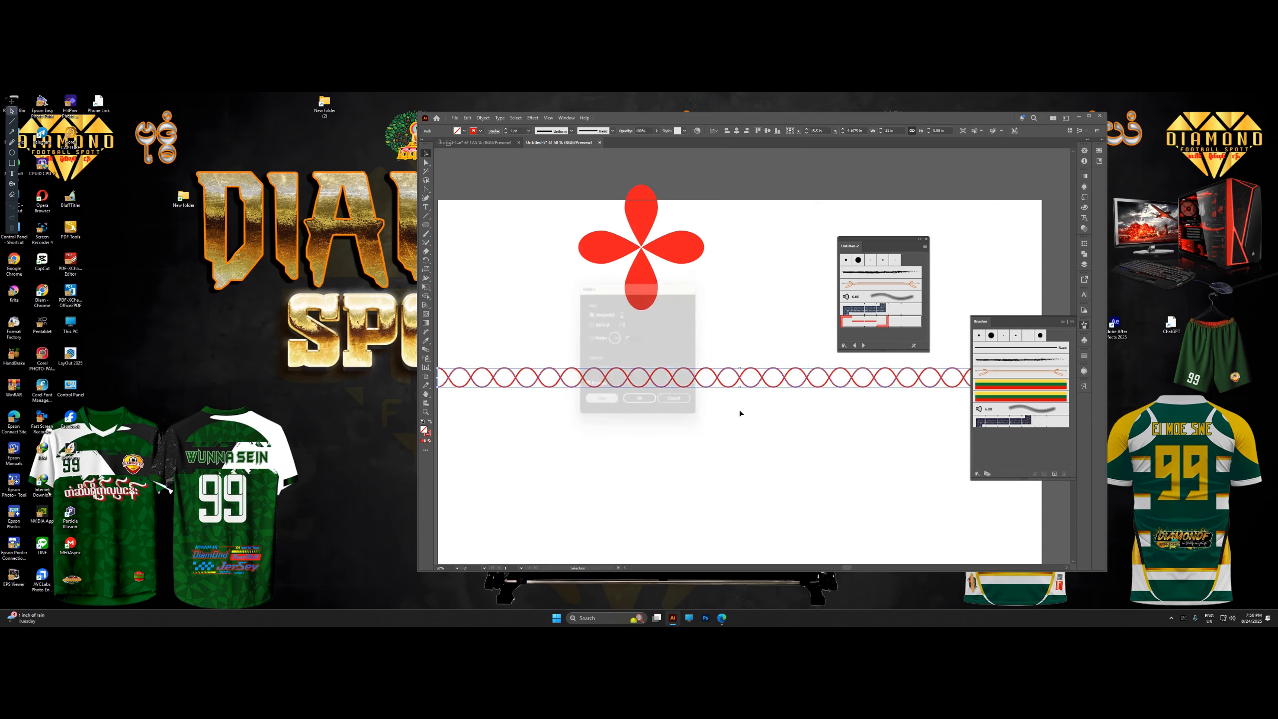
# Move one wavy line down until it touches the other only at its bends, forming a row of oval loops.
pyautogui.scroll(2, 745, 398)
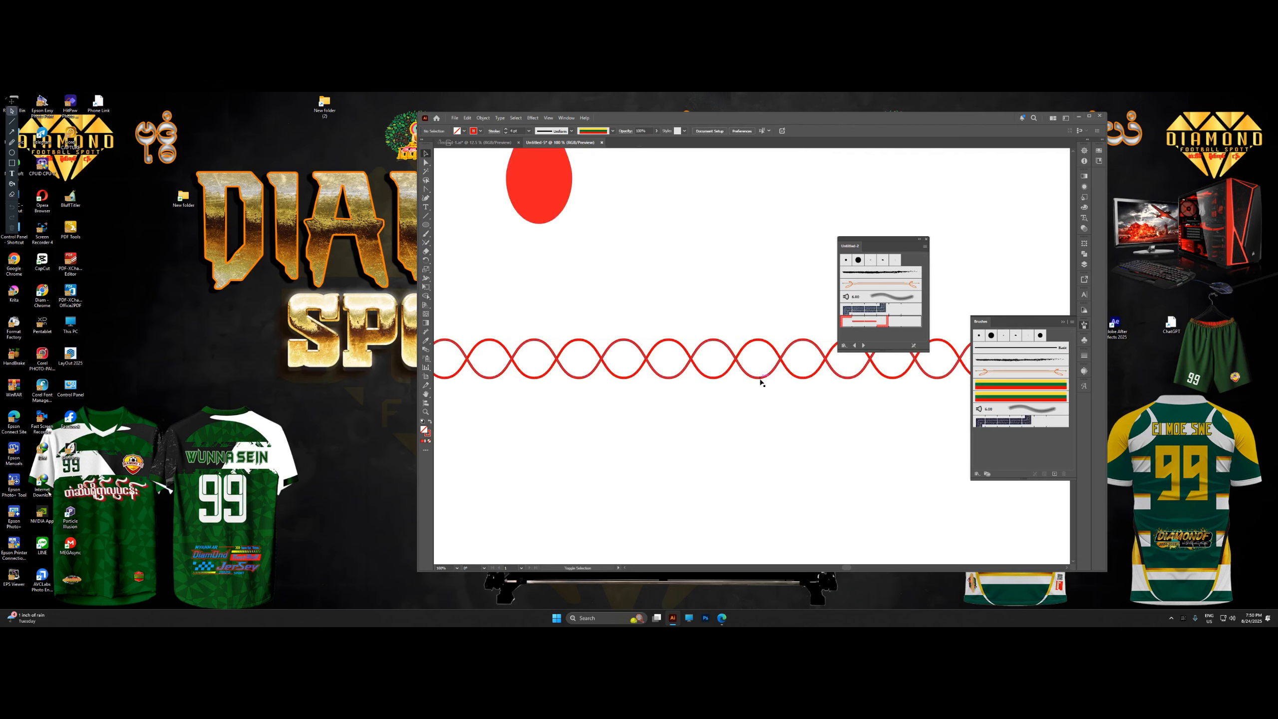
pyautogui.moveTo(758, 376); pyautogui.dragTo(760, 442)
pyautogui.hotkey('ctrl', '-')
pyautogui.hotkey('ctrl', '-')
pyautogui.hotkey('ctrl', '-')
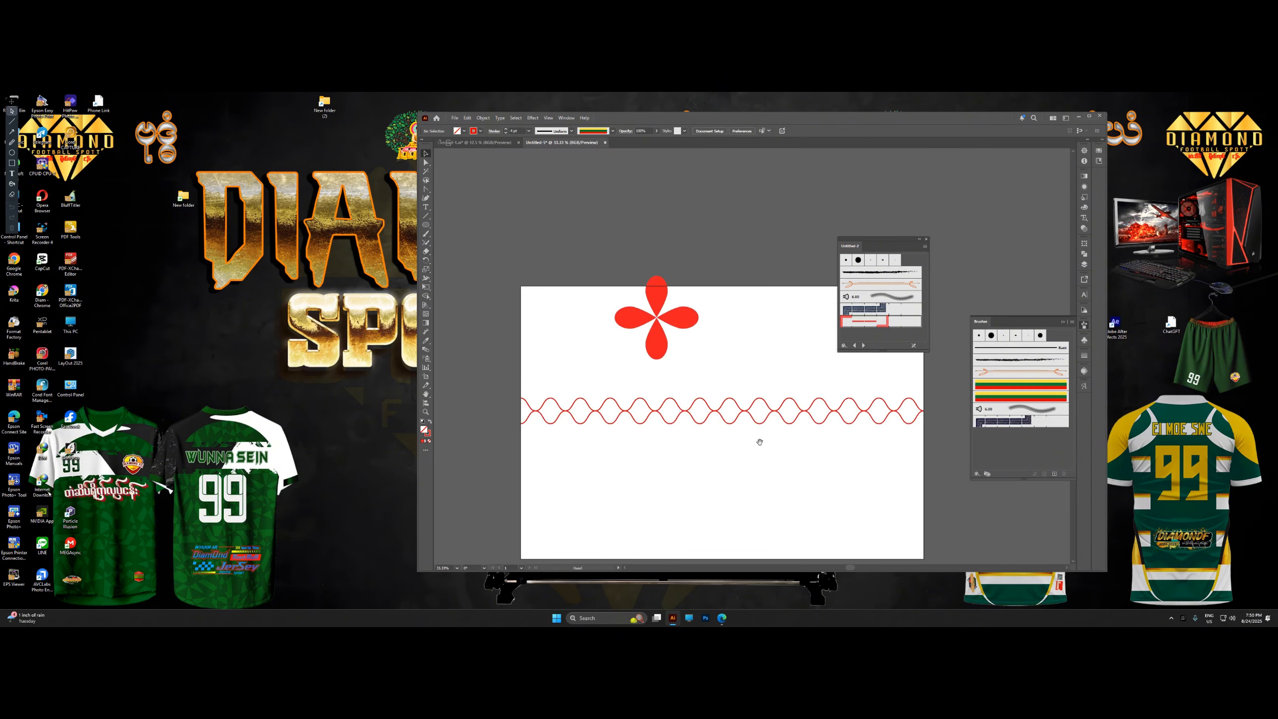
# Try to unite the two wavy lines with Pathfinder while they are still strokes.
pyautogui.click(627, 417)
pyautogui.scroll(4, 627, 416)
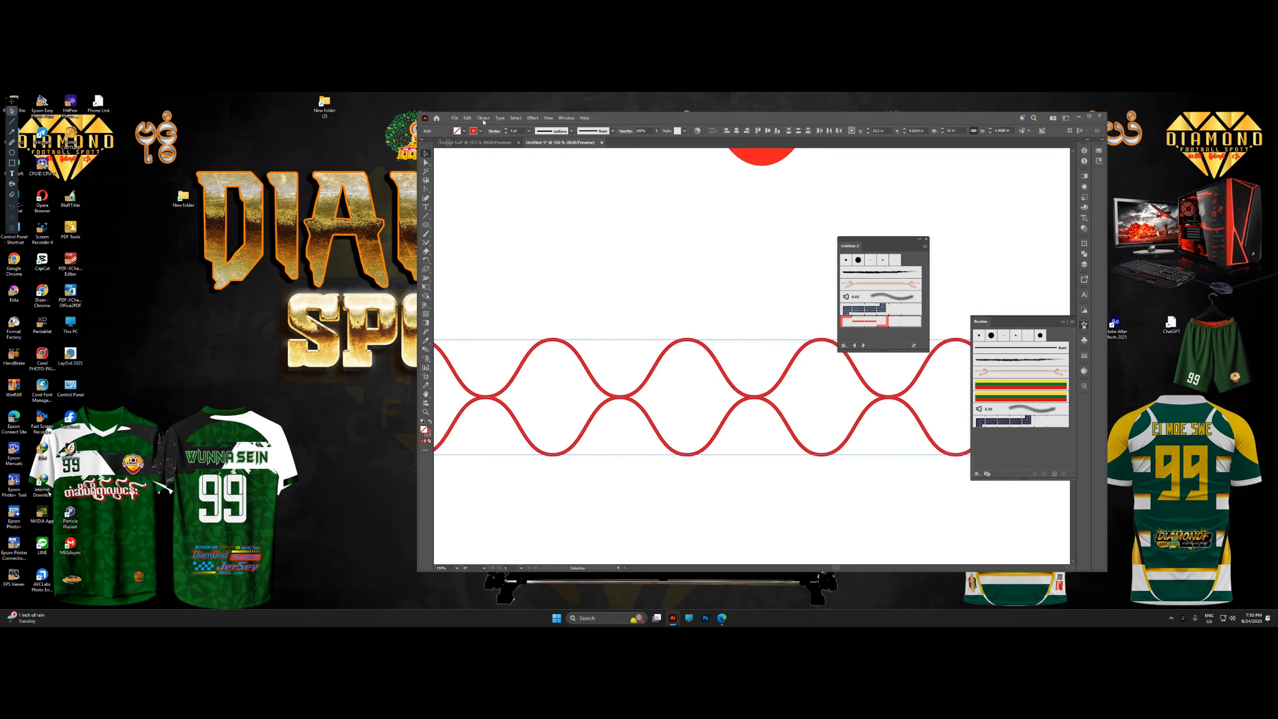
pyautogui.click(1084, 254)
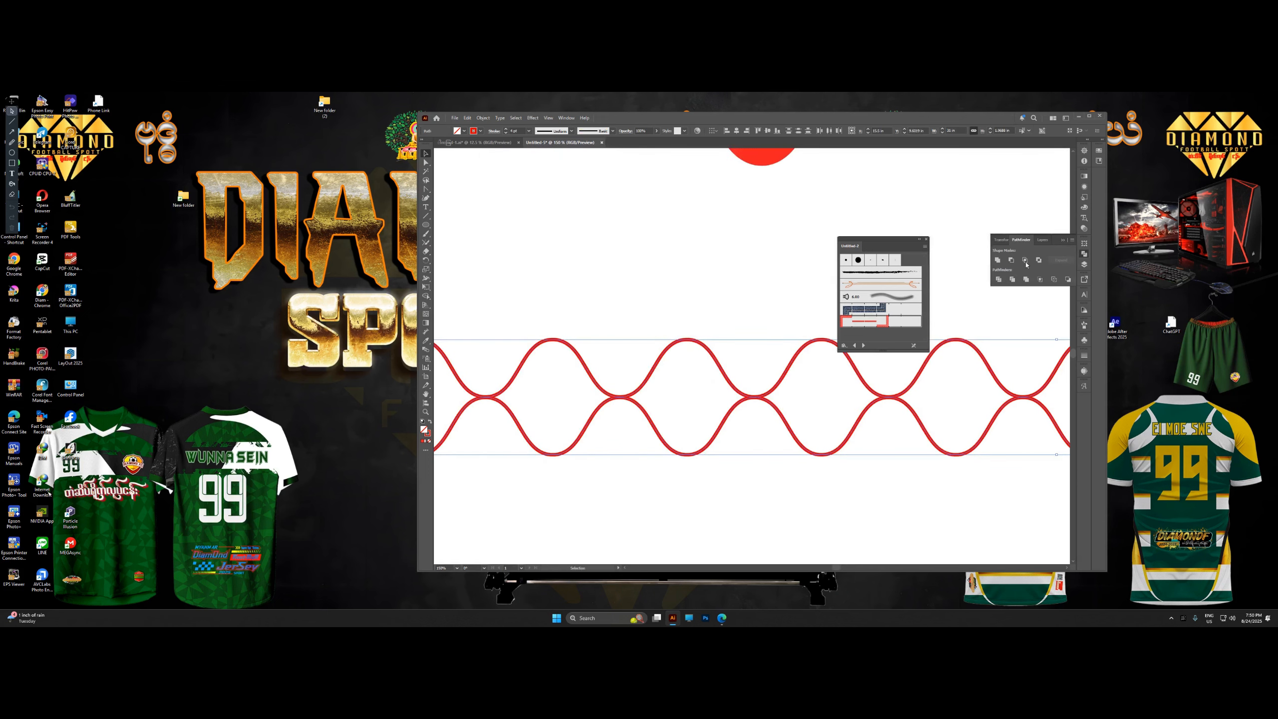
pyautogui.click(997, 259)
pyautogui.scroll(-4, 743, 369)
pyautogui.hotkey('ctrl', 'z')
pyautogui.scroll(1, 794, 374)
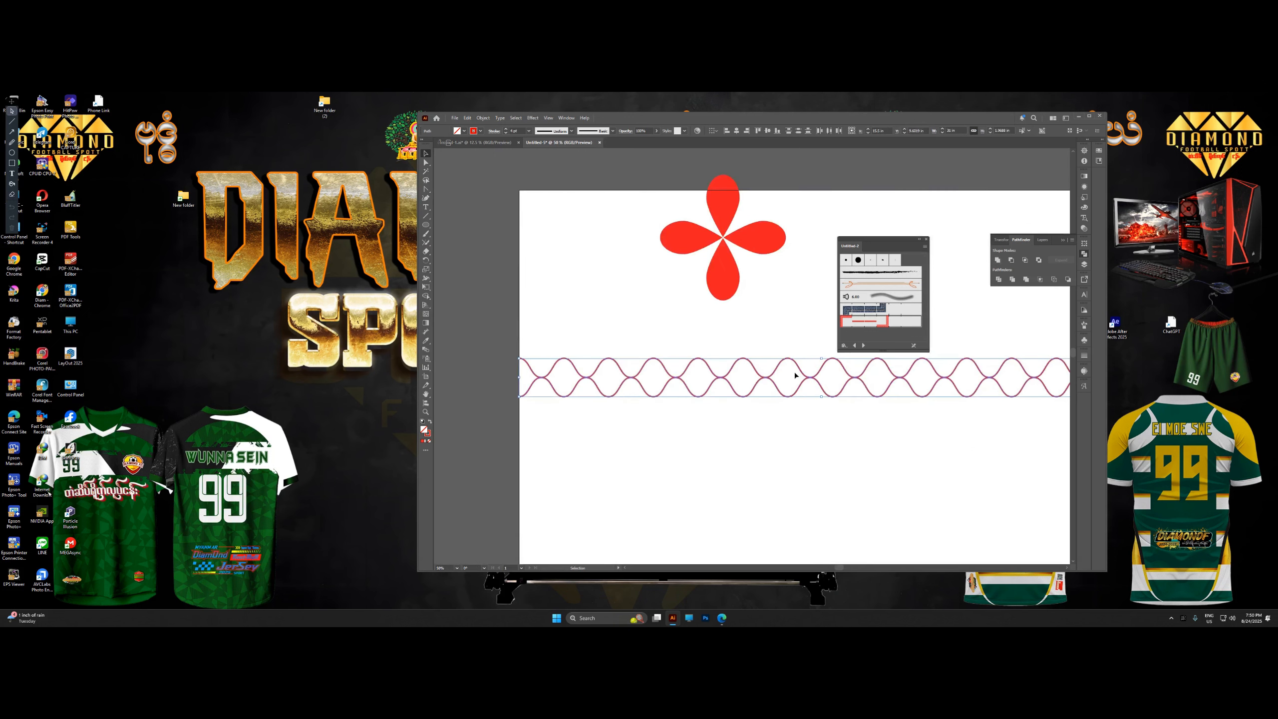
# Expand both wavy lines with Fill and Stroke enabled, unite them into one shape and deselect it.
pyautogui.click(482, 118)
pyautogui.click(508, 224)
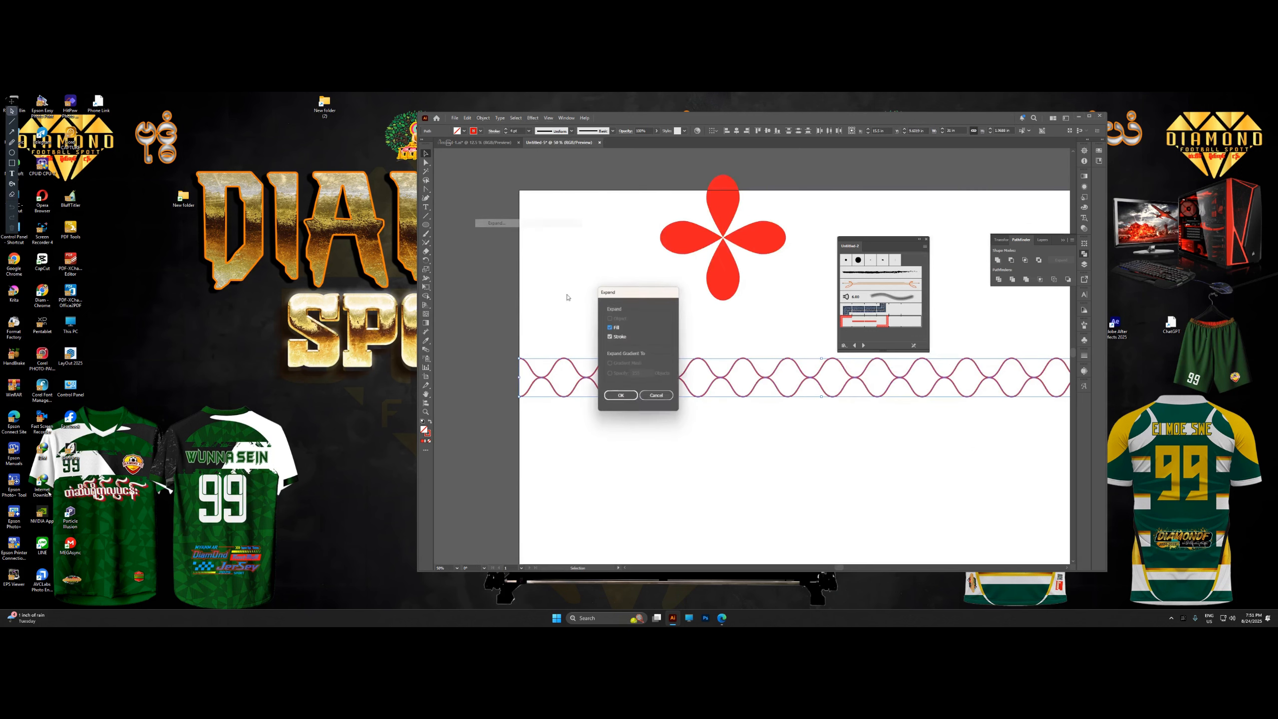
pyautogui.click(622, 397)
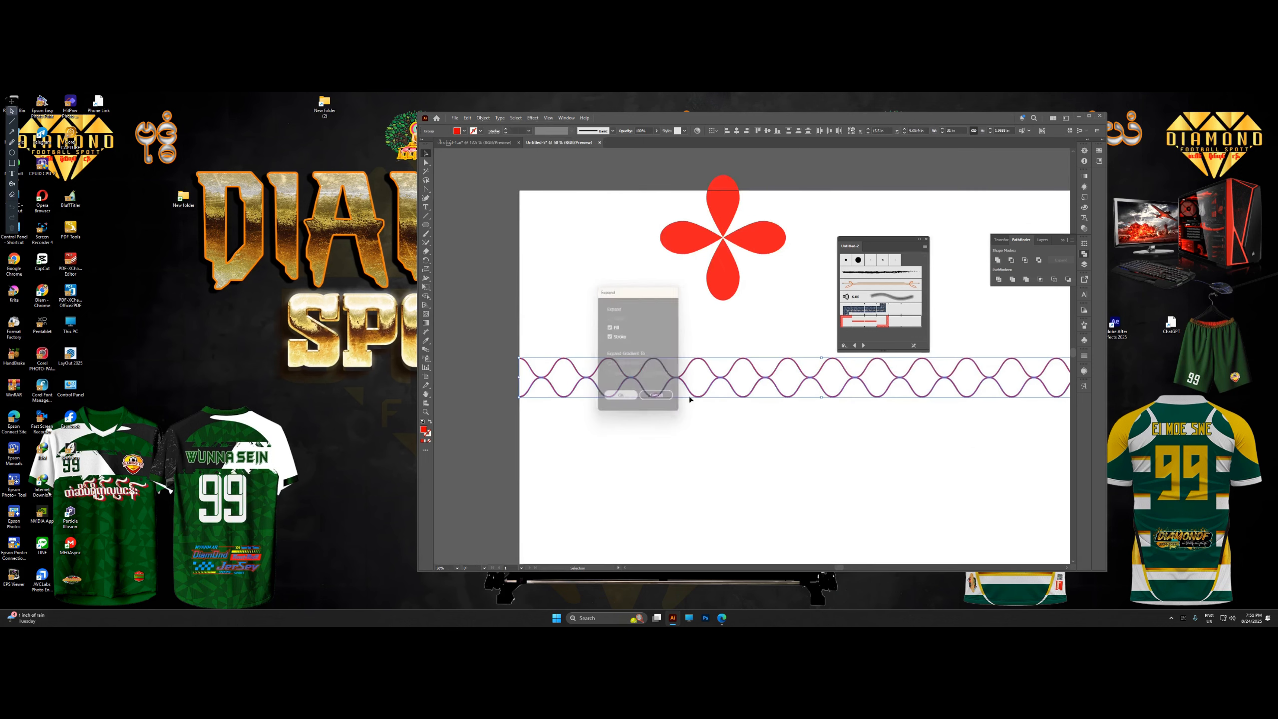
pyautogui.click(998, 260)
pyautogui.scroll(3, 780, 385)
pyautogui.click(696, 359)
pyautogui.scroll(-2, 696, 359)
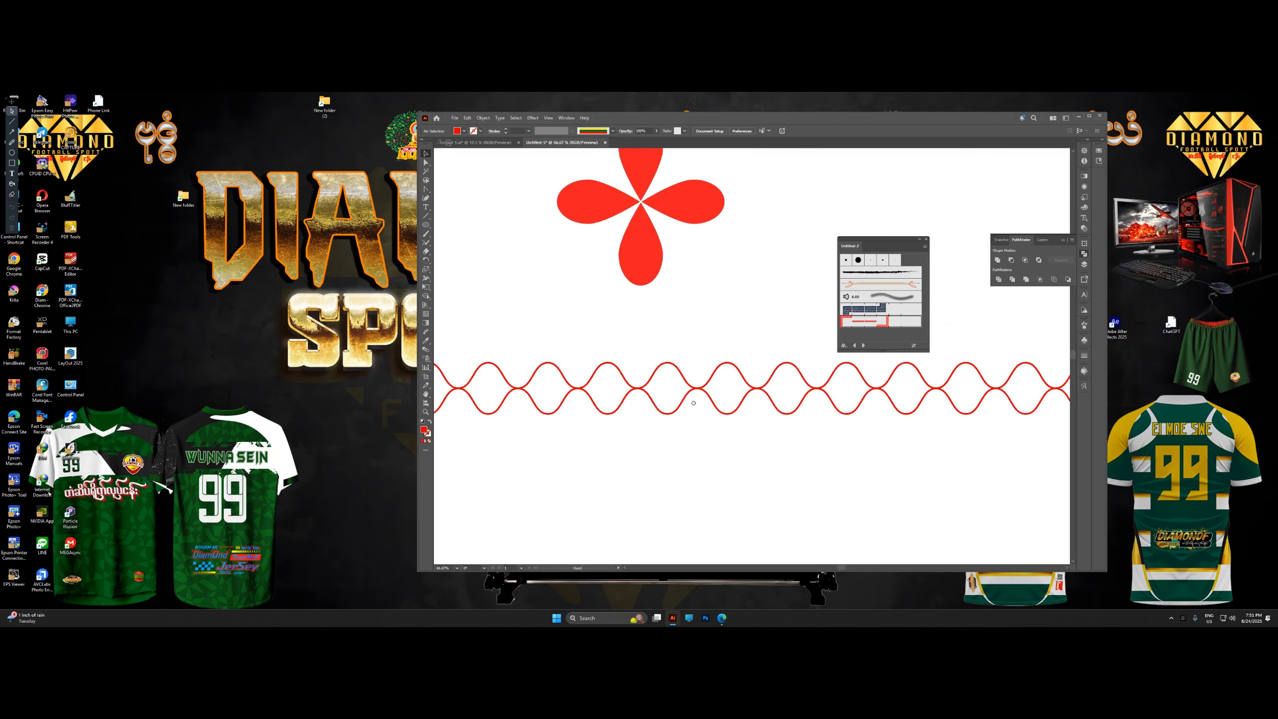
# Scale the red four-petal flower down proportionally so it fits inside one loop of the wavy chain.
pyautogui.scroll(-3, 693, 403)
pyautogui.click(676, 322)
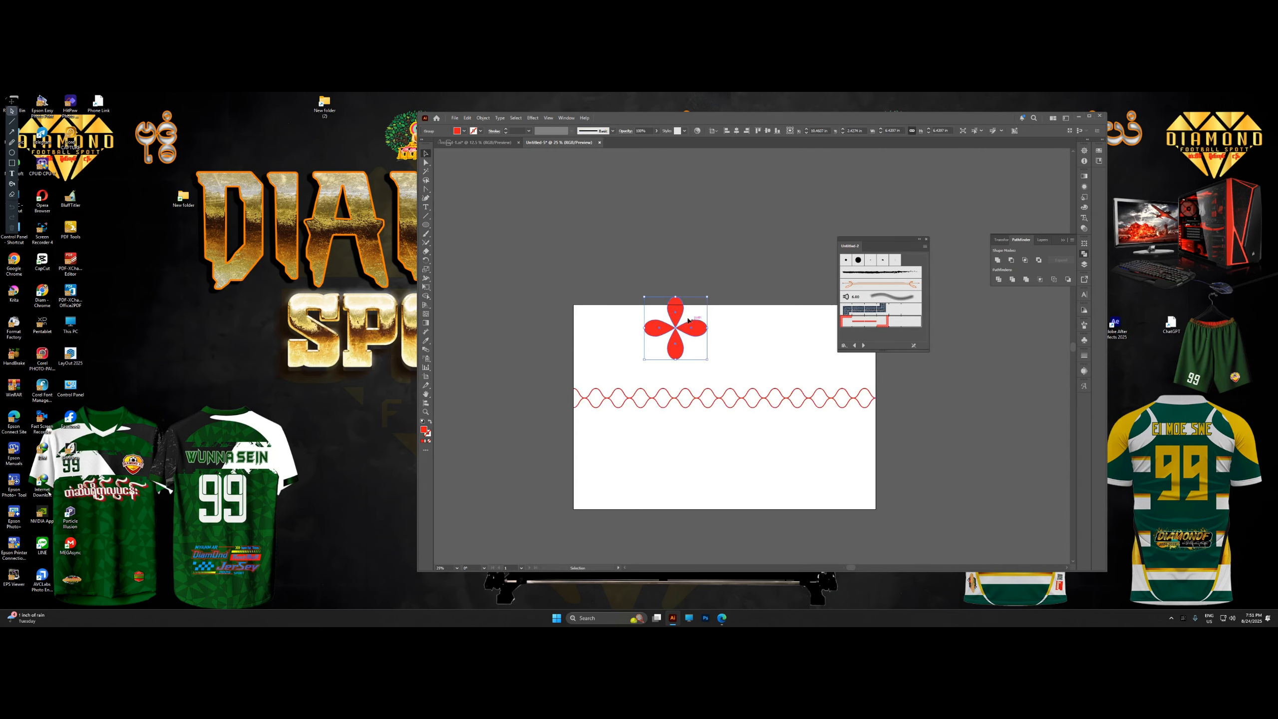
pyautogui.moveTo(709, 296); pyautogui.dragTo(497, 554)
pyautogui.scroll(3, 676, 342)
pyautogui.scroll(1, 669, 438)
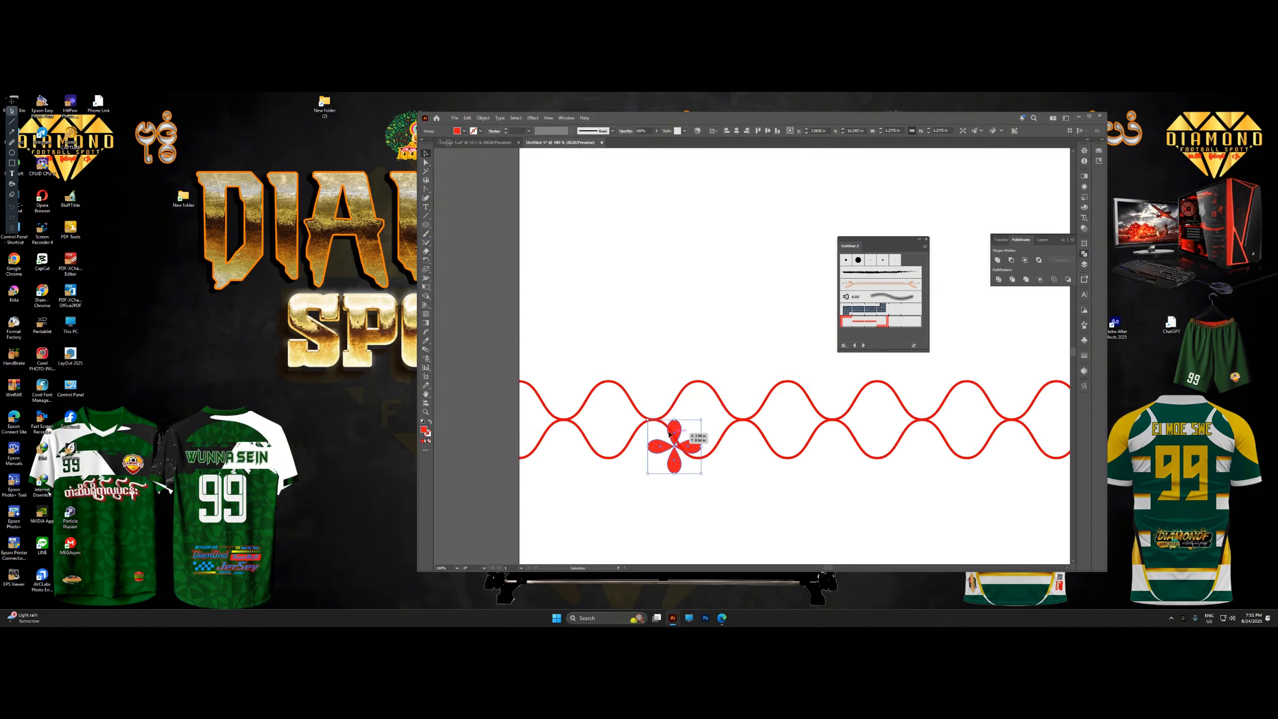
# Centre the small flower in the first full loop of the chain and place a copy in the next loop.
pyautogui.moveTo(676, 429); pyautogui.dragTo(743, 416)
pyautogui.scroll(3, 609, 405)
pyautogui.scroll(-3, 610, 408)
pyautogui.scroll(-3, 736, 424)
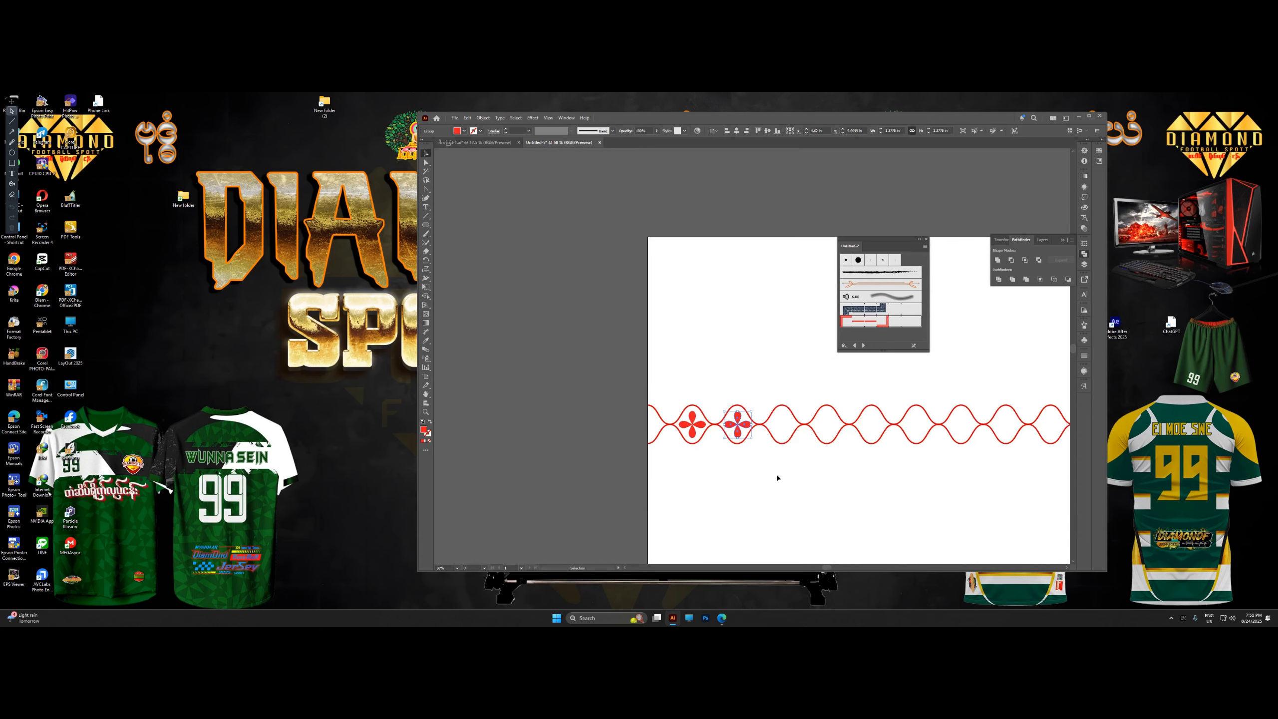
# Repeat the flower duplication at the same spacing along the rest of the chain.
pyautogui.hotkey('ctrl', 'd')
pyautogui.hotkey('ctrl', 'd')
pyautogui.hotkey('ctrl', 'd')
pyautogui.hotkey('ctrl', 'd')
pyautogui.hotkey('ctrl', 'd')
pyautogui.hotkey('ctrl', 'd')
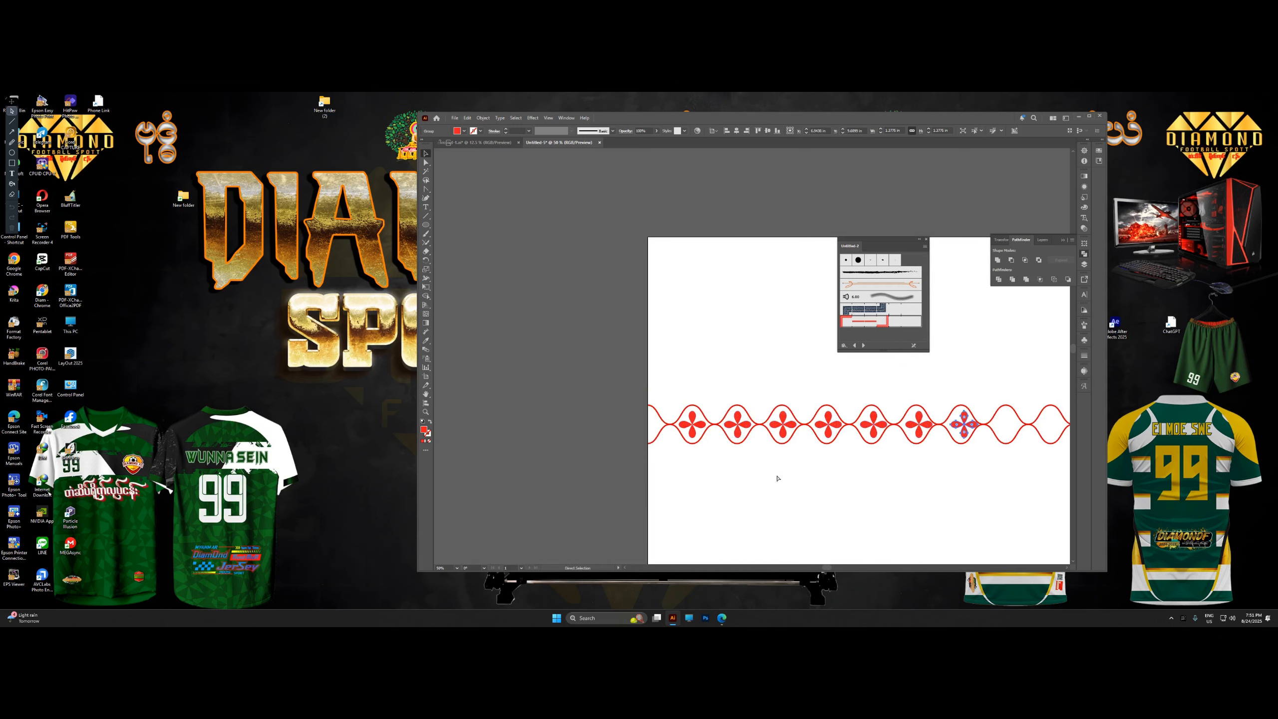
pyautogui.scroll(-2, 777, 475)
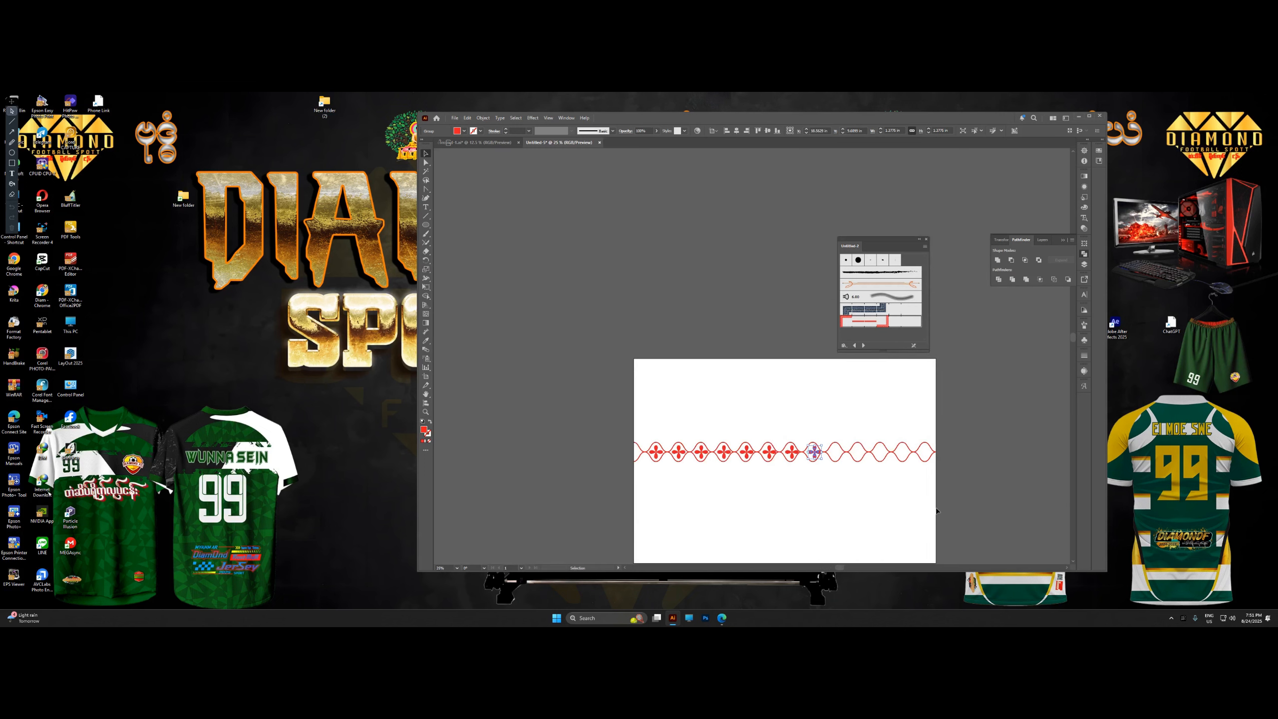
pyautogui.press('a')
pyautogui.hotkey('ctrl', 'd')
pyautogui.hotkey('ctrl', 'd')
pyautogui.hotkey('ctrl', 'd')
pyautogui.hotkey('ctrl', 'd')
pyautogui.hotkey('ctrl', 'd')
pyautogui.scroll(3, 847, 501)
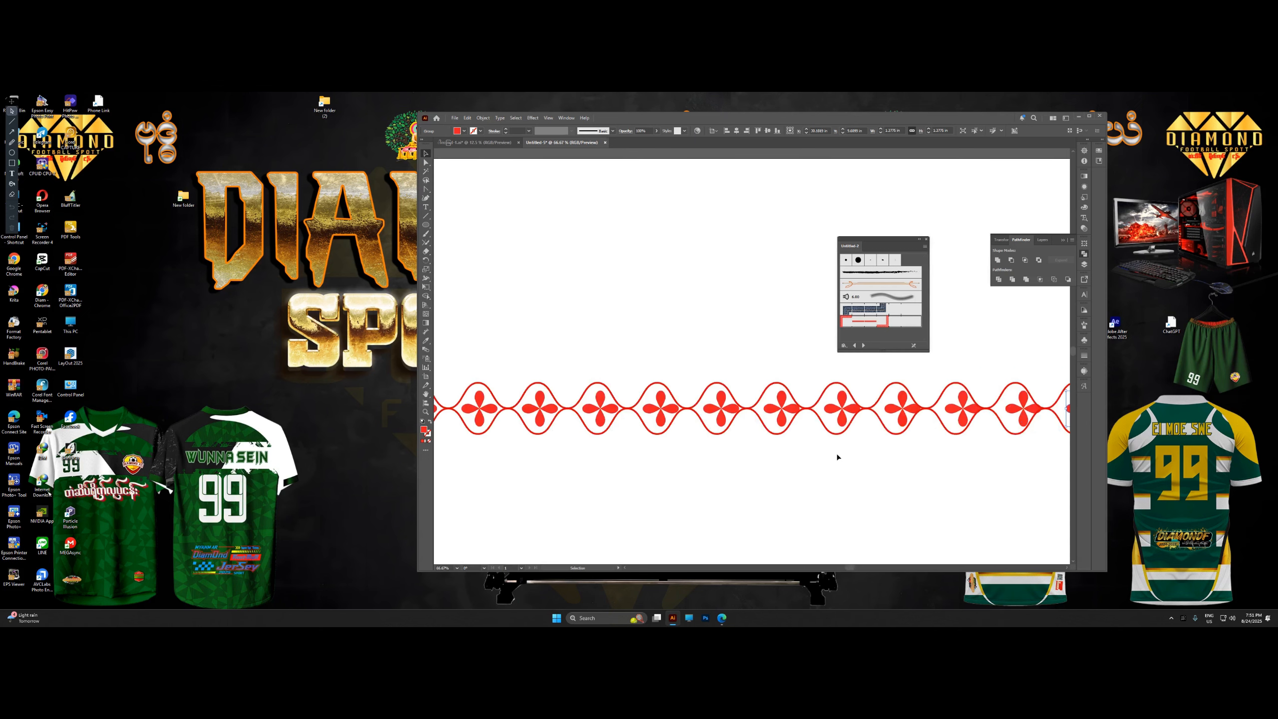
pyautogui.scroll(-1, 835, 456)
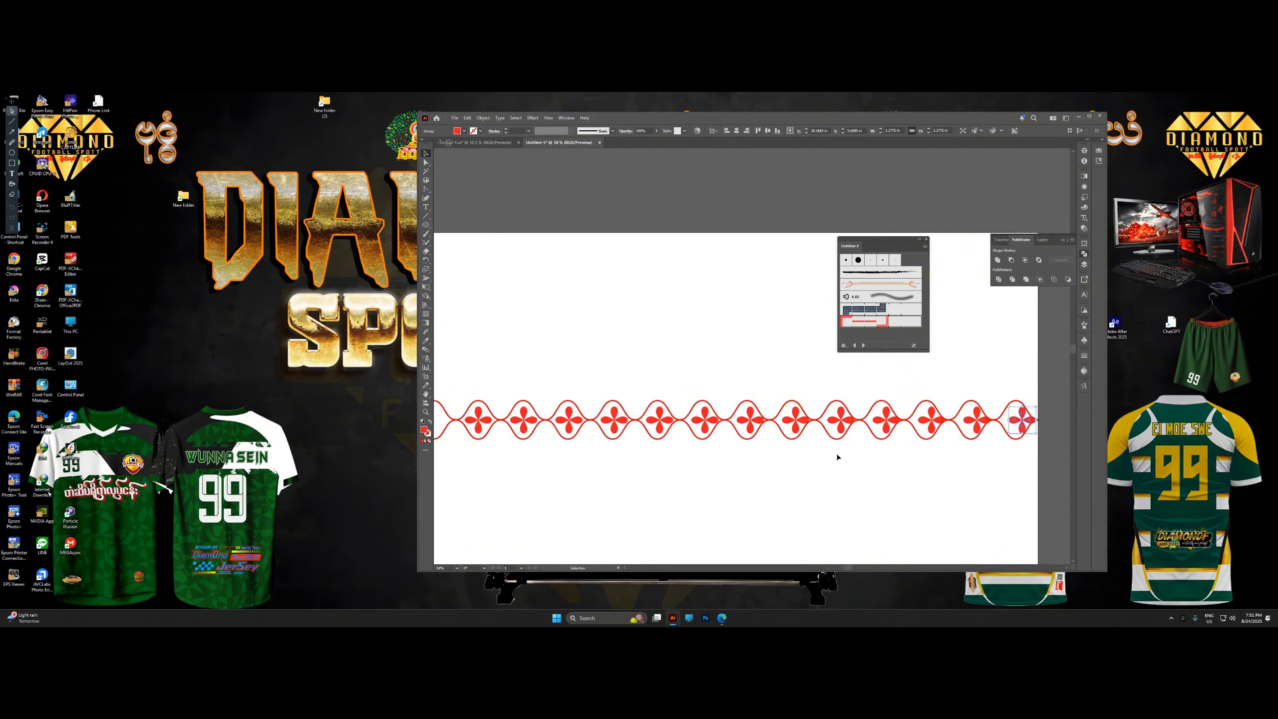
# Undo the repeated flower copies back to the first two flowers.
pyautogui.press('a')
pyautogui.hotkey('ctrl', 'z')
pyautogui.hotkey('ctrl', 'z')
pyautogui.hotkey('ctrl', 'z')
pyautogui.hotkey('ctrl', 'z')
pyautogui.hotkey('ctrl', 'z')
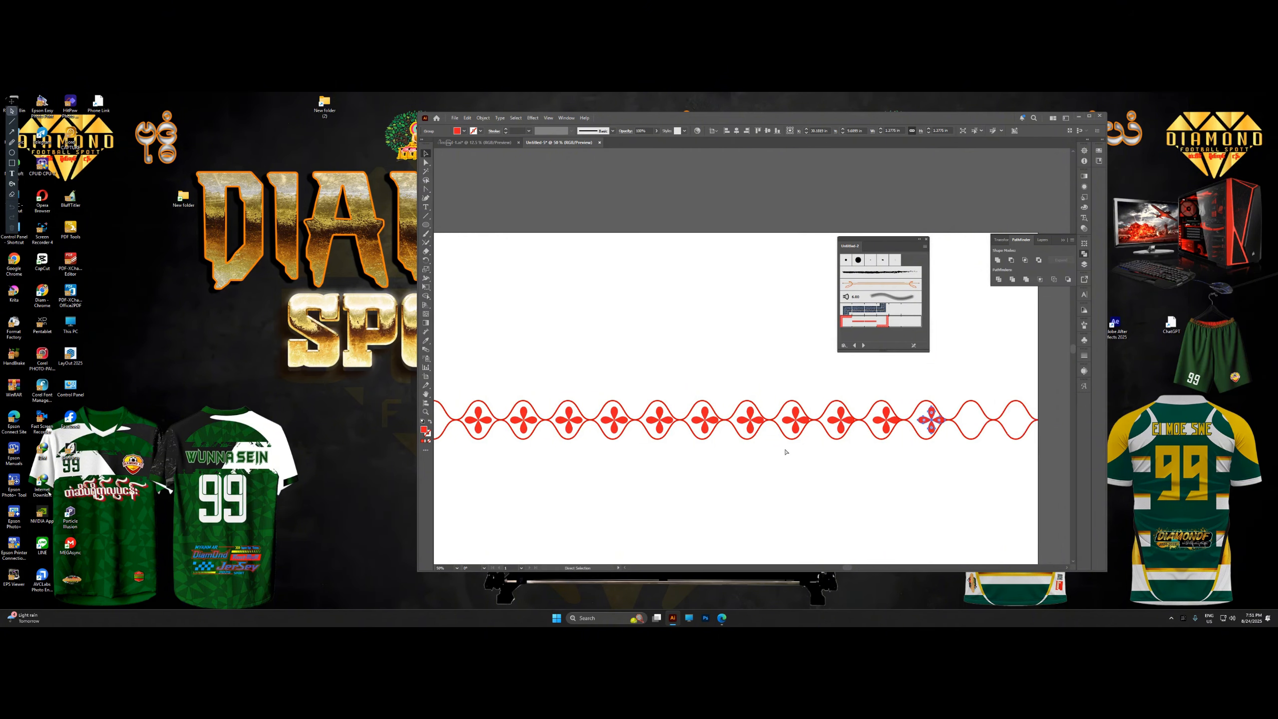
pyautogui.hotkey('ctrl', 'z')
pyautogui.hotkey('ctrl', 'z')
pyautogui.hotkey('ctrl', 'z')
pyautogui.hotkey('ctrl', 'z')
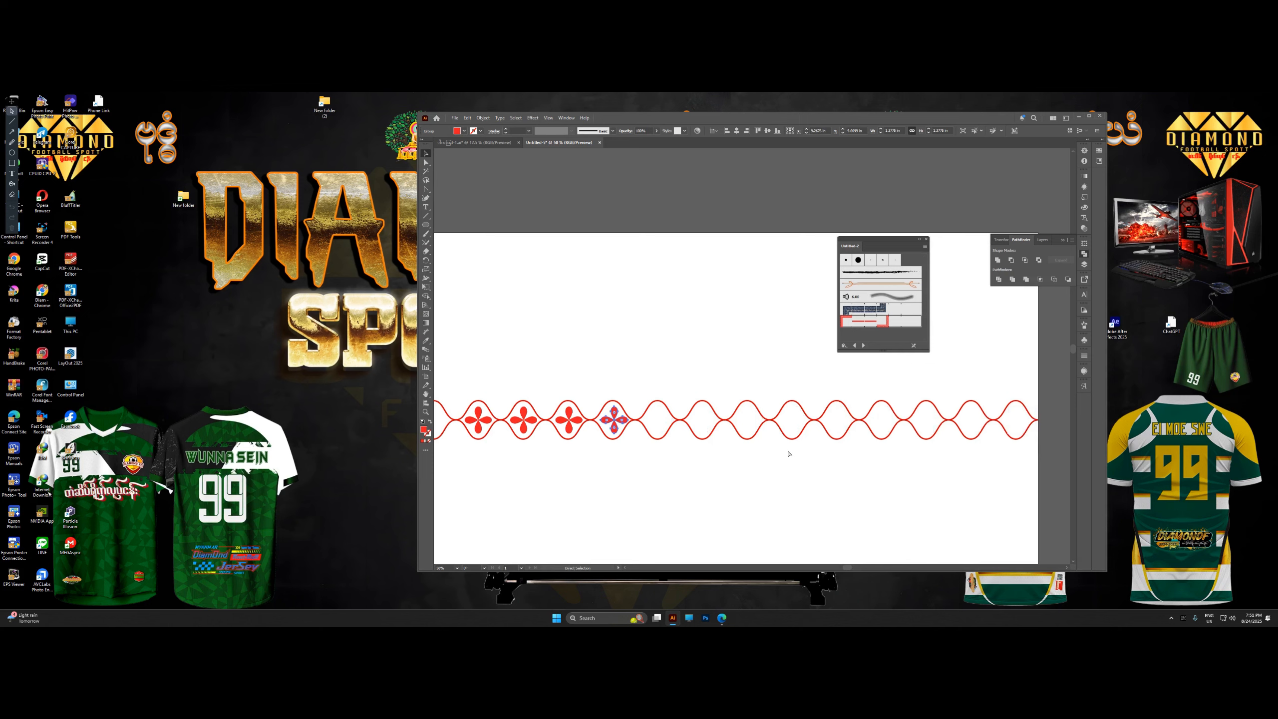
pyautogui.hotkey('ctrl', 'z')
pyautogui.hotkey('ctrl', 'z')
pyautogui.press('v')
pyautogui.hotkey('ctrl', '1')
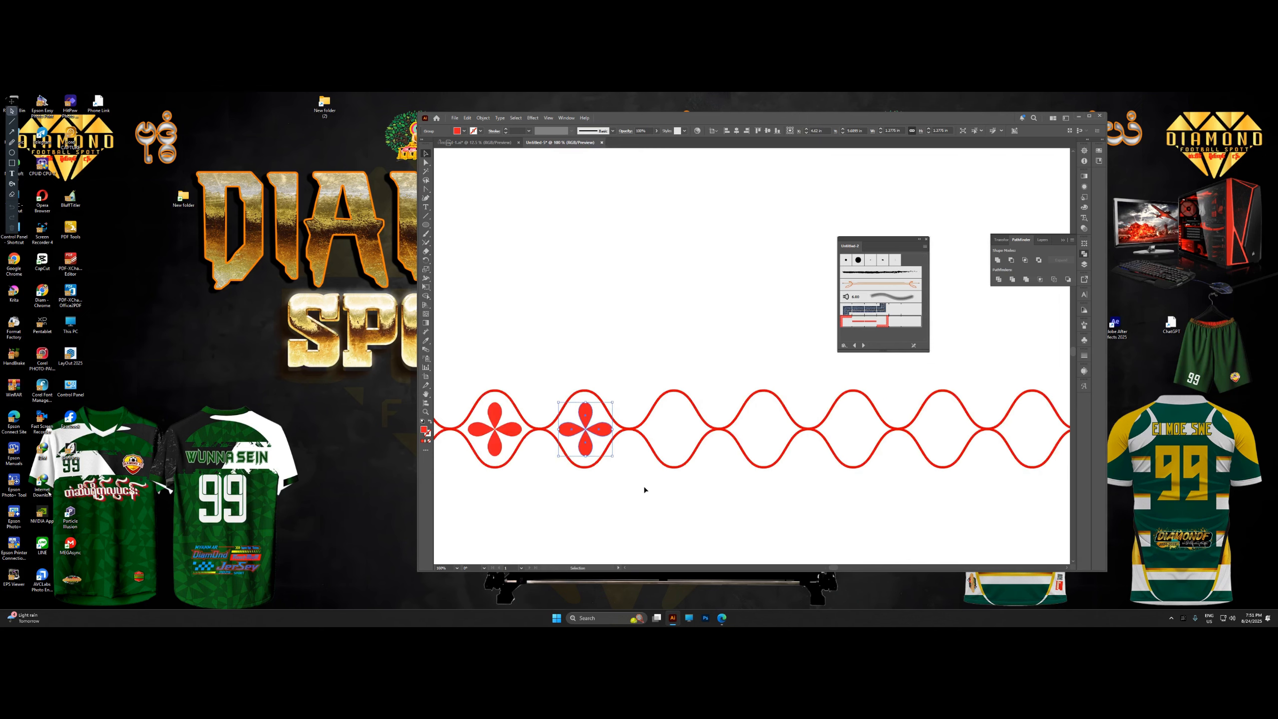
# Replace the second flower with a new copy of the first one, centred exactly in the second full loop.
pyautogui.click(644, 487)
pyautogui.scroll(-3, 644, 487)
pyautogui.scroll(4, 774, 461)
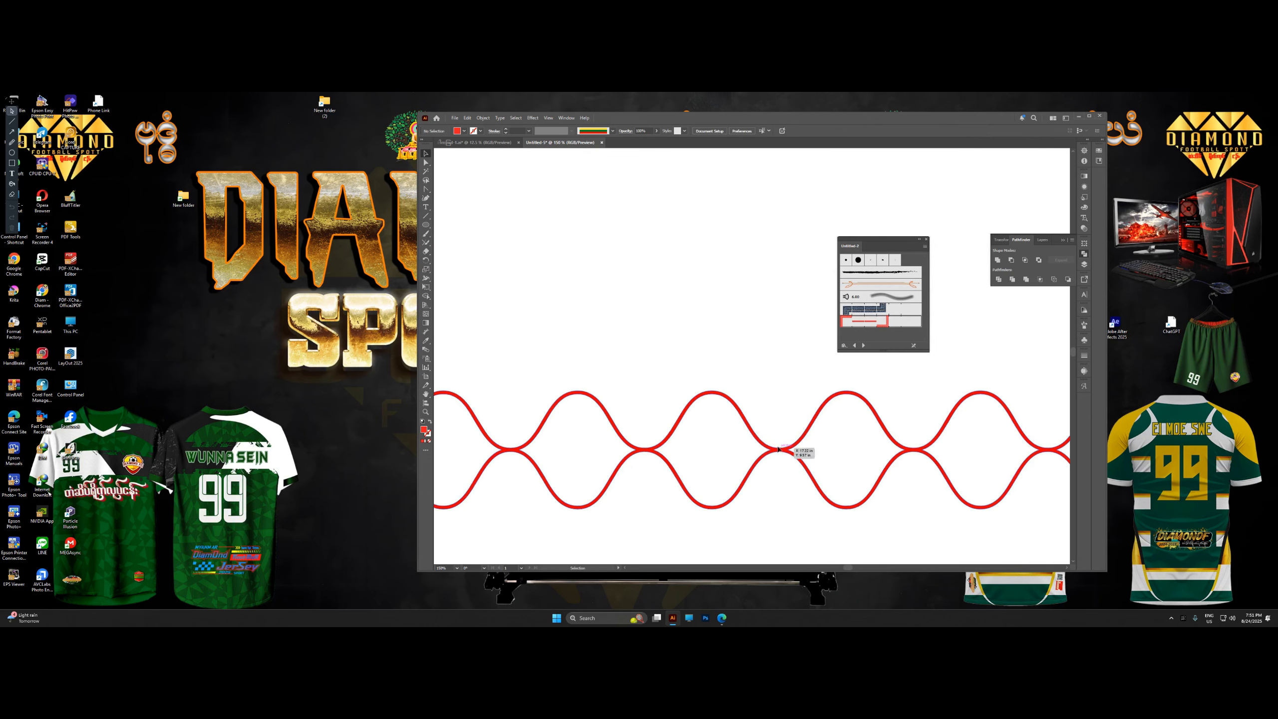
pyautogui.scroll(-2, 784, 448)
pyautogui.scroll(1, 778, 447)
pyautogui.scroll(-2, 579, 449)
pyautogui.scroll(5, 542, 452)
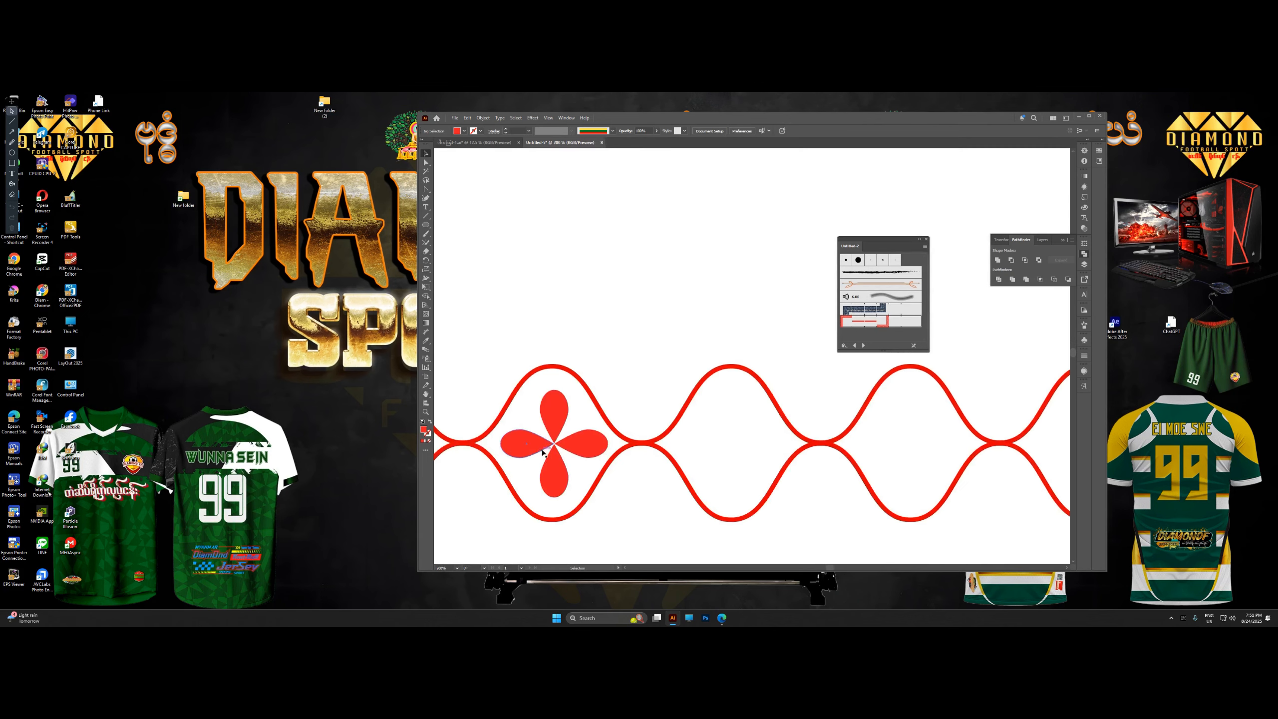
pyautogui.moveTo(561, 447); pyautogui.dragTo(739, 447)
pyautogui.scroll(-3, 529, 448)
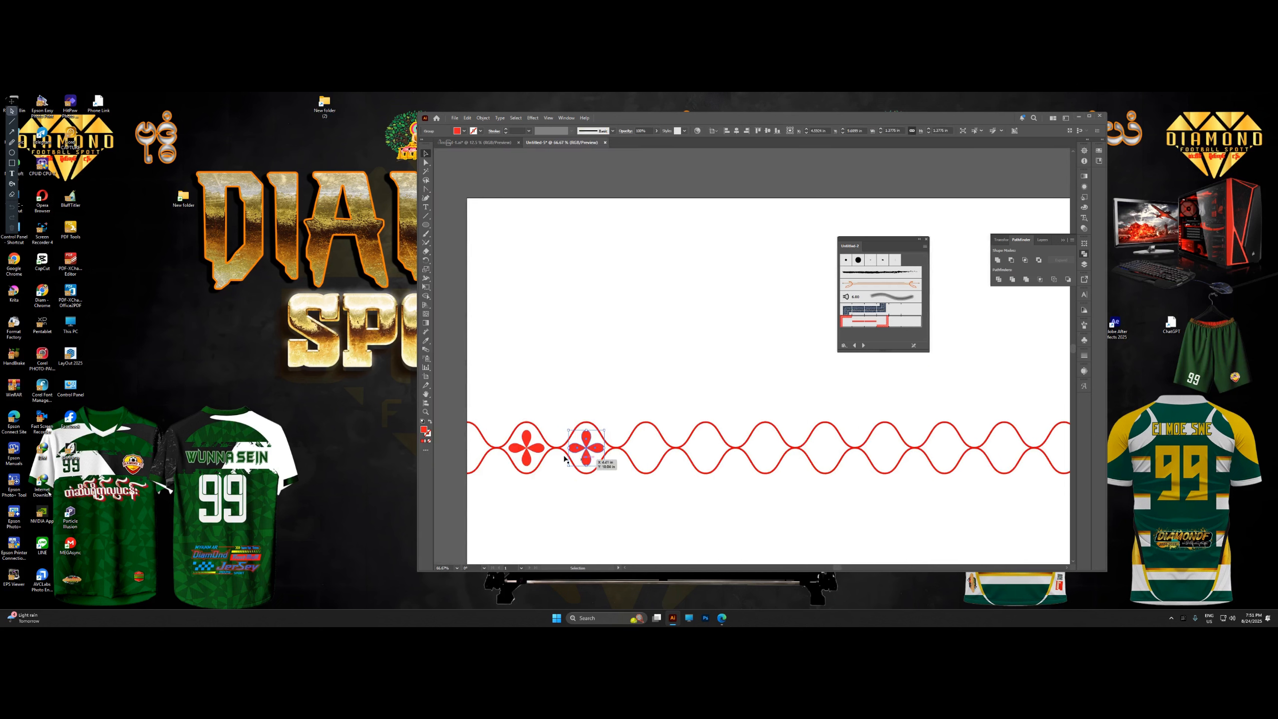
# Repeat the second flower's duplication at the same spacing until every remaining full loop holds a flower, and deselect.
pyautogui.click(528, 447)
pyautogui.scroll(2, 531, 447)
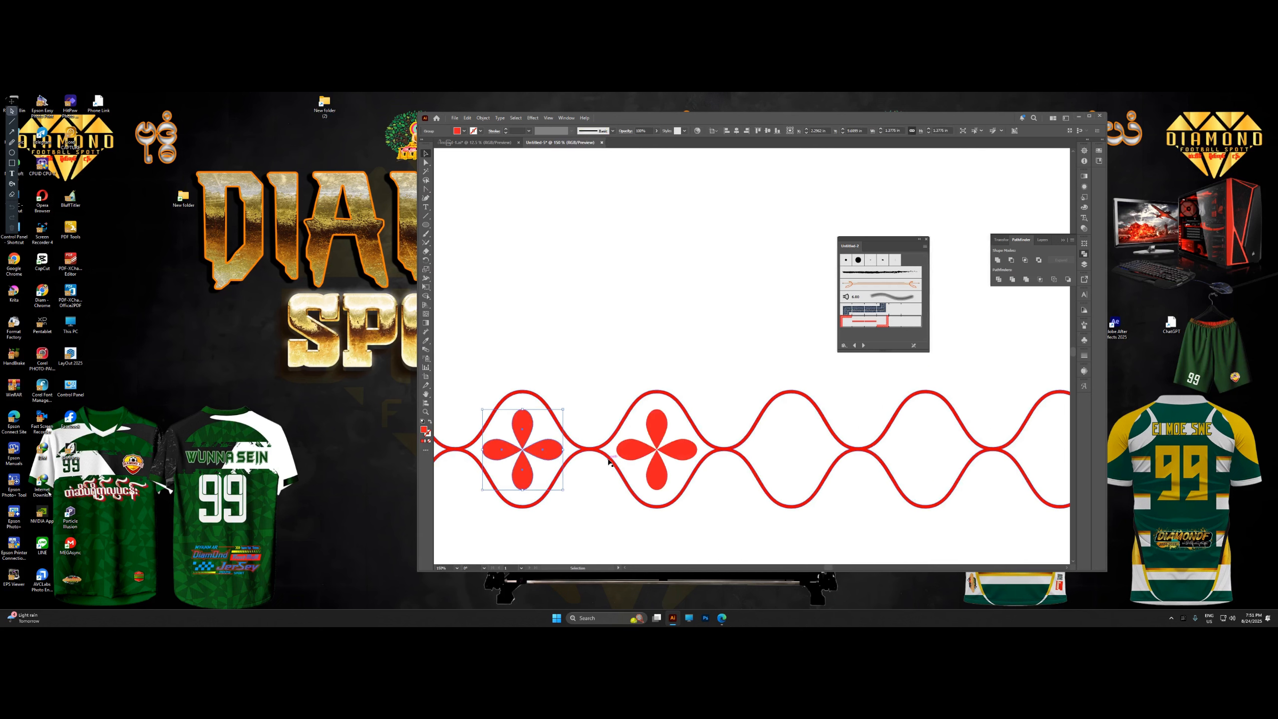
pyautogui.scroll(-2, 609, 461)
pyautogui.click(636, 457)
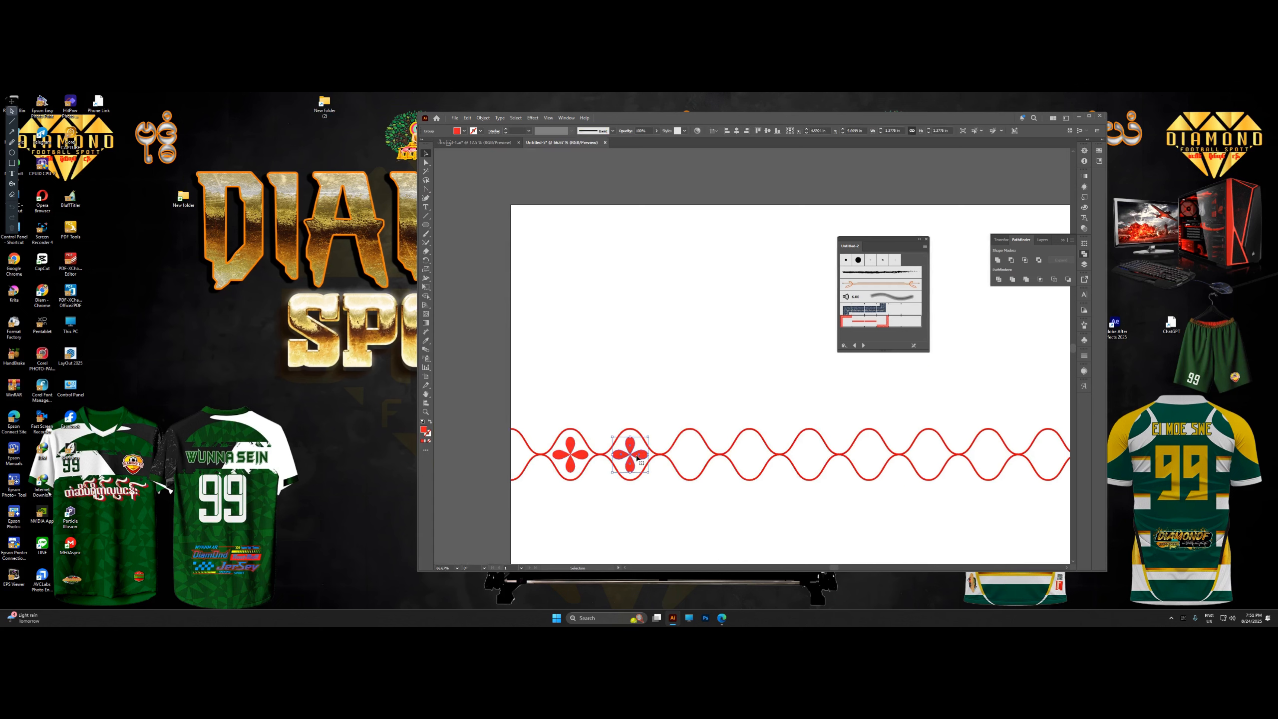
pyautogui.moveTo(636, 457)
pyautogui.mouseDown()
pyautogui.moveTo(576, 458)
pyautogui.moveTo(637, 460)
pyautogui.mouseUp()
pyautogui.scroll(-4, 637, 461)
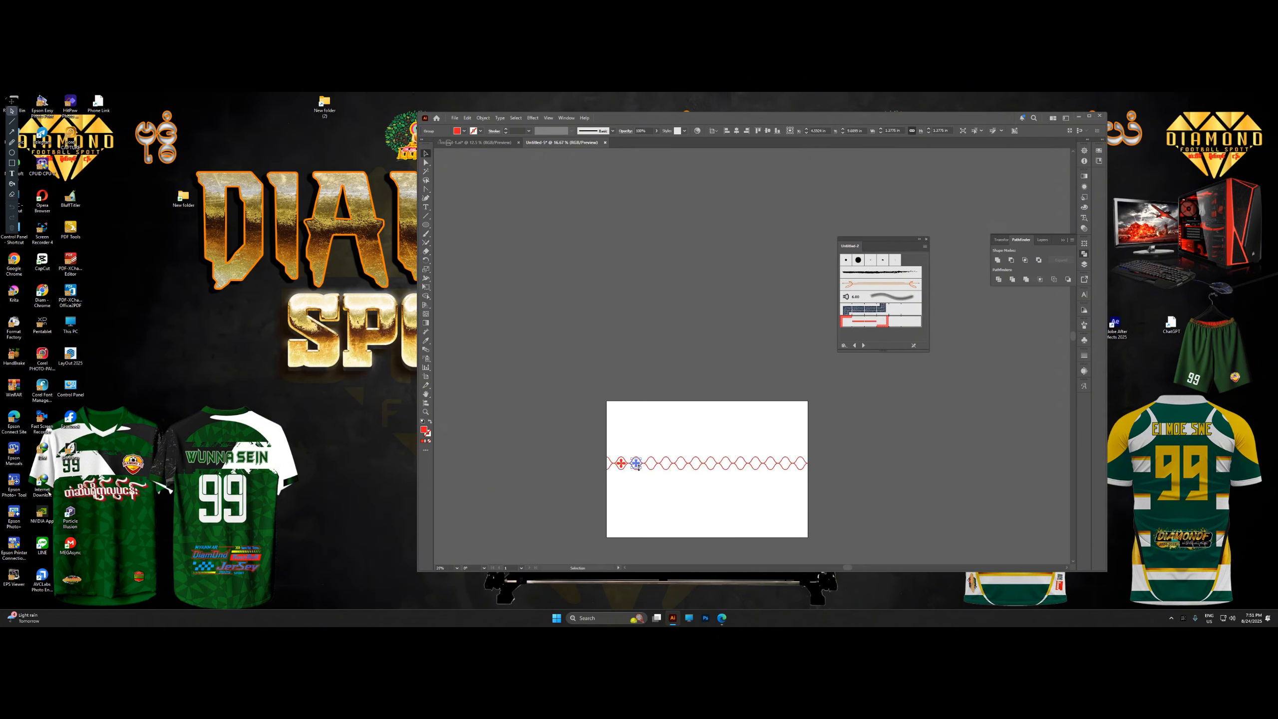
pyautogui.hotkey('ctrl', 'd')
pyautogui.hotkey('ctrl', 'd')
pyautogui.hotkey('ctrl', 'd')
pyautogui.hotkey('ctrl', 'd')
pyautogui.hotkey('ctrl', 'd')
pyautogui.hotkey('ctrl', 'd')
pyautogui.hotkey('ctrl', 'd')
pyautogui.hotkey('ctrl', 'd')
pyautogui.hotkey('ctrl', 'd')
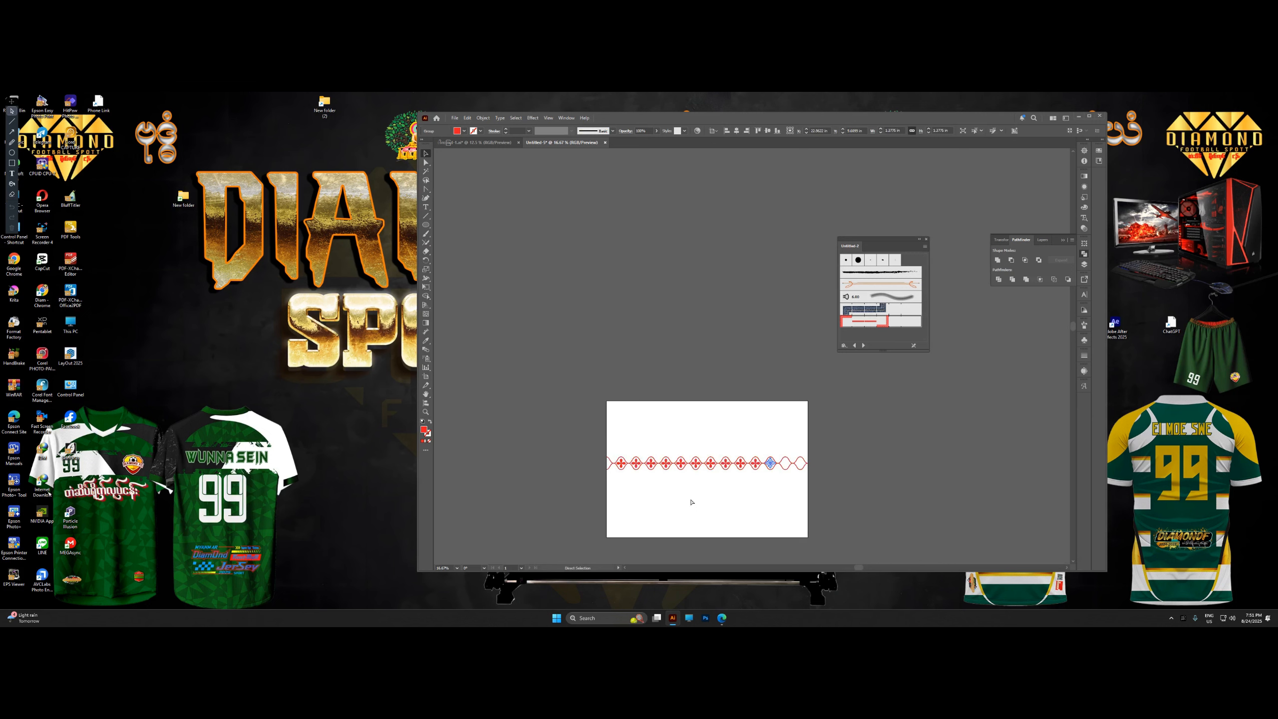
pyautogui.click(690, 501)
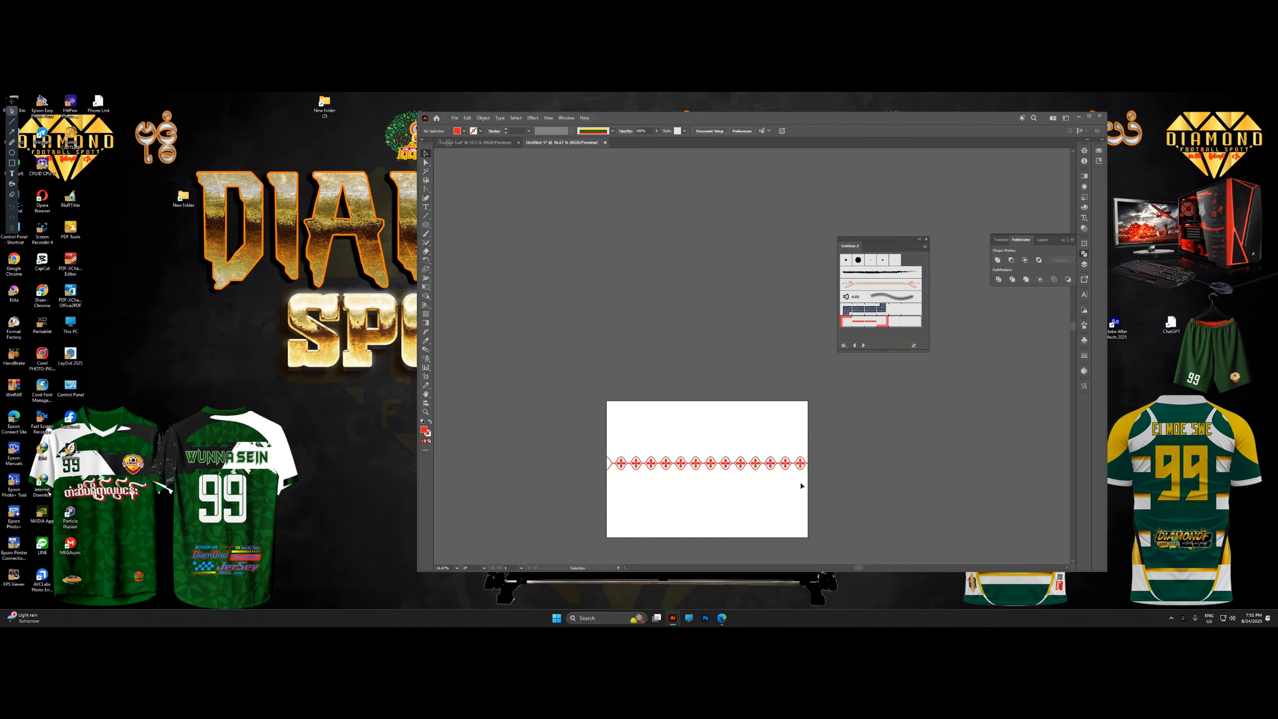
# Draw a vertical red-stroked line across the chain at the narrow joint just before the first flower.
pyautogui.scroll(5, 803, 486)
pyautogui.scroll(-3, 772, 413)
pyautogui.scroll(-3, 789, 409)
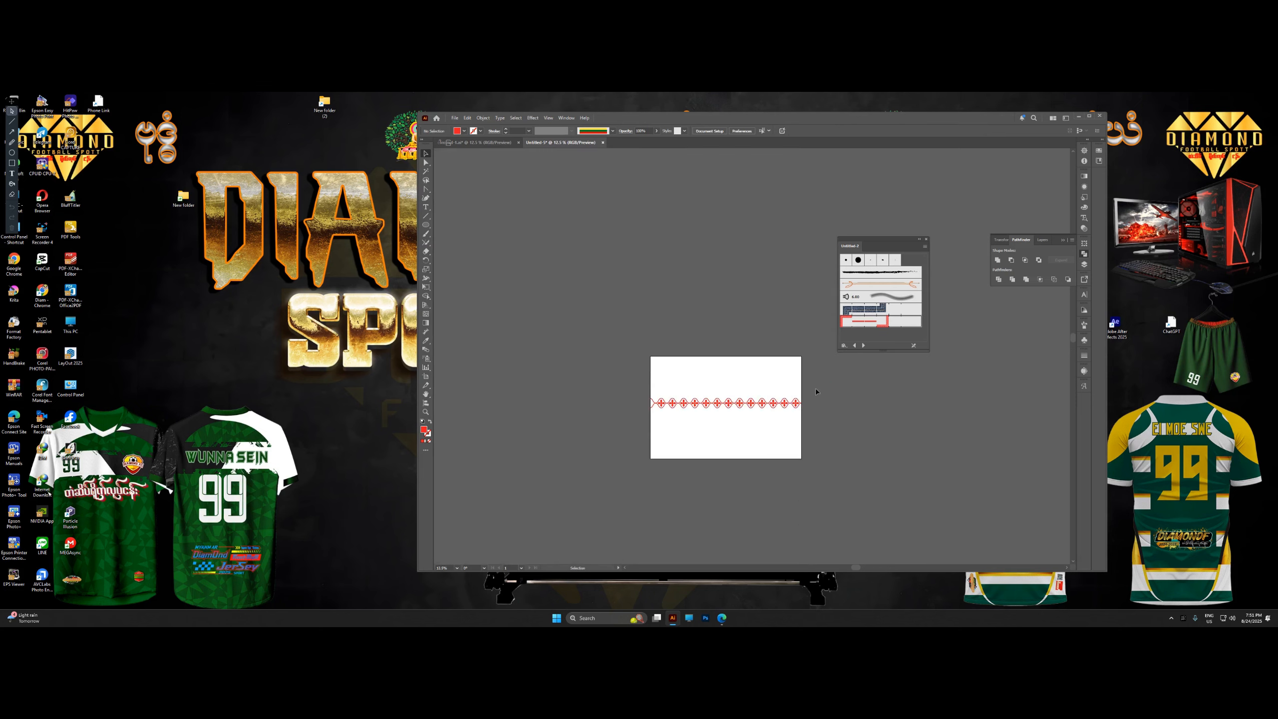
pyautogui.scroll(6, 699, 403)
pyautogui.scroll(-1, 590, 400)
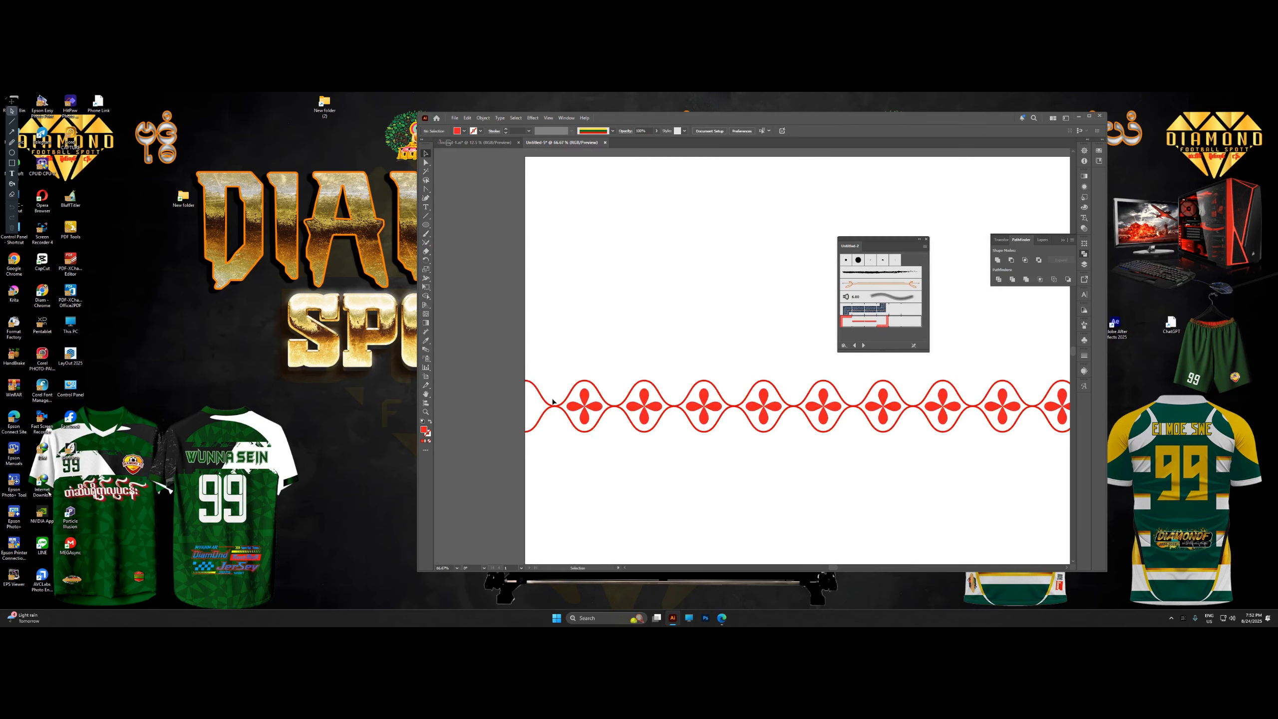
pyautogui.click(426, 217)
pyautogui.moveTo(554, 362); pyautogui.dragTo(557, 465)
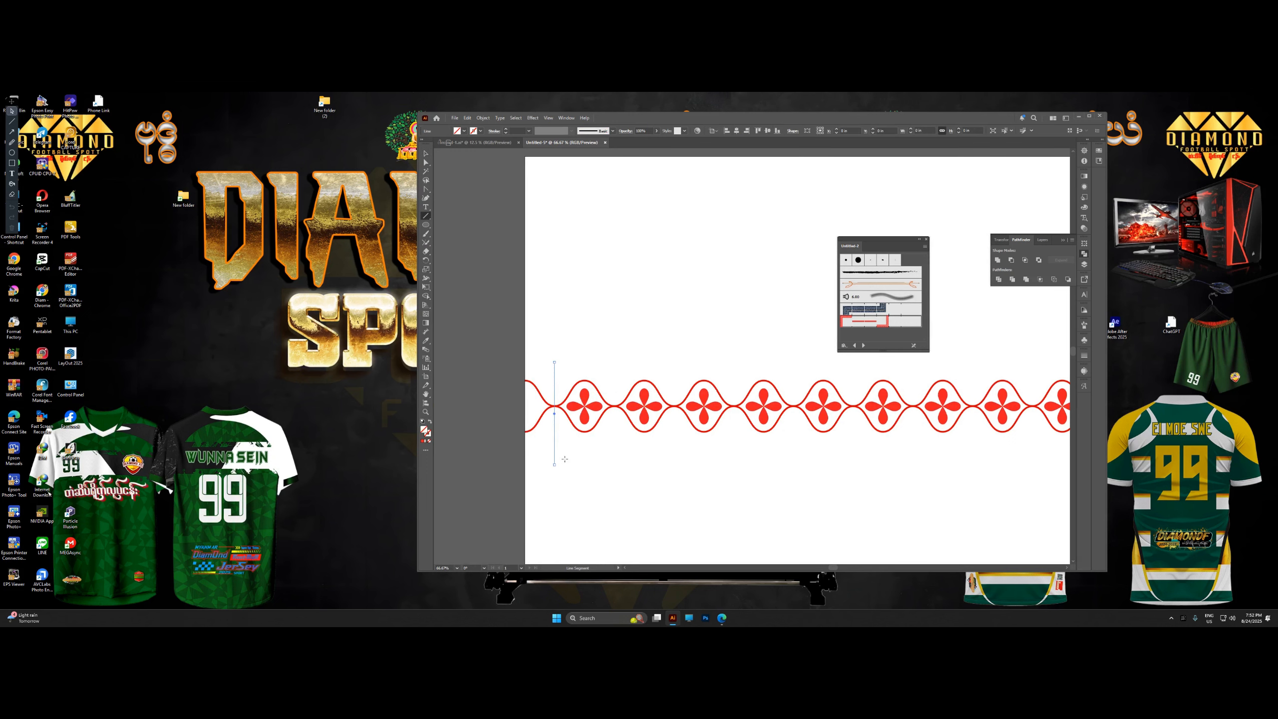
pyautogui.click(426, 162)
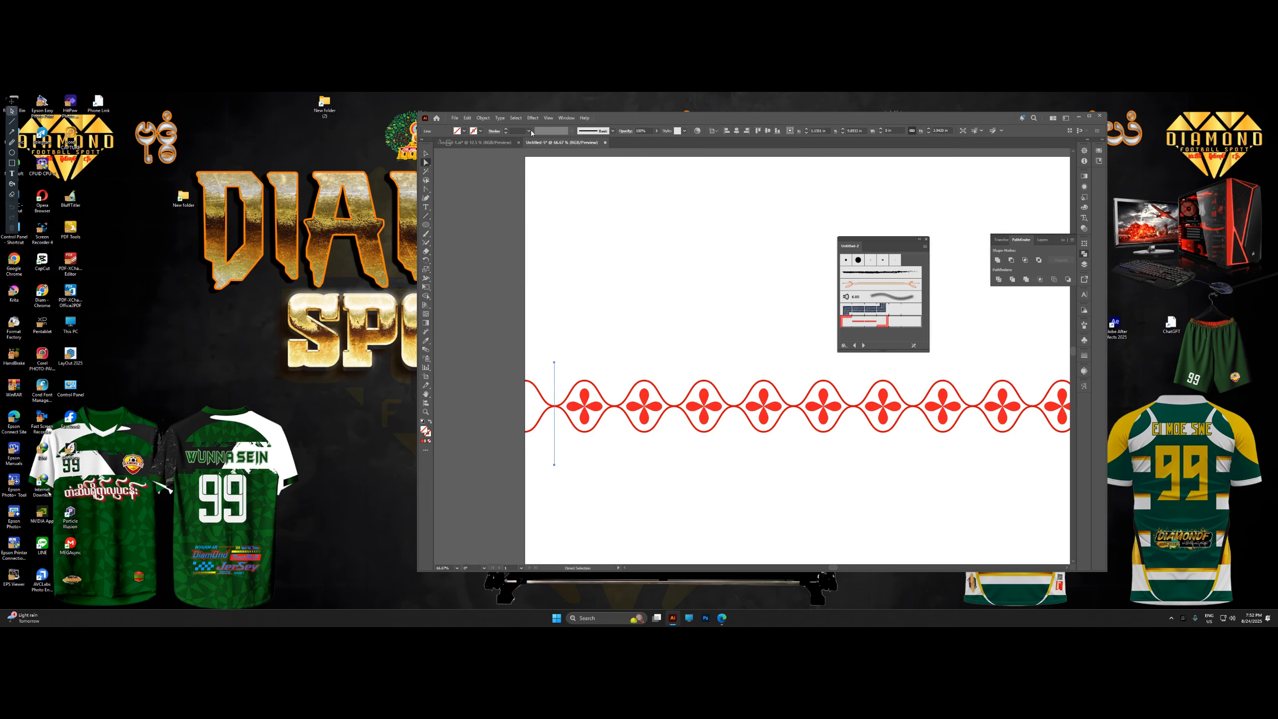
pyautogui.scroll(-3, 523, 304)
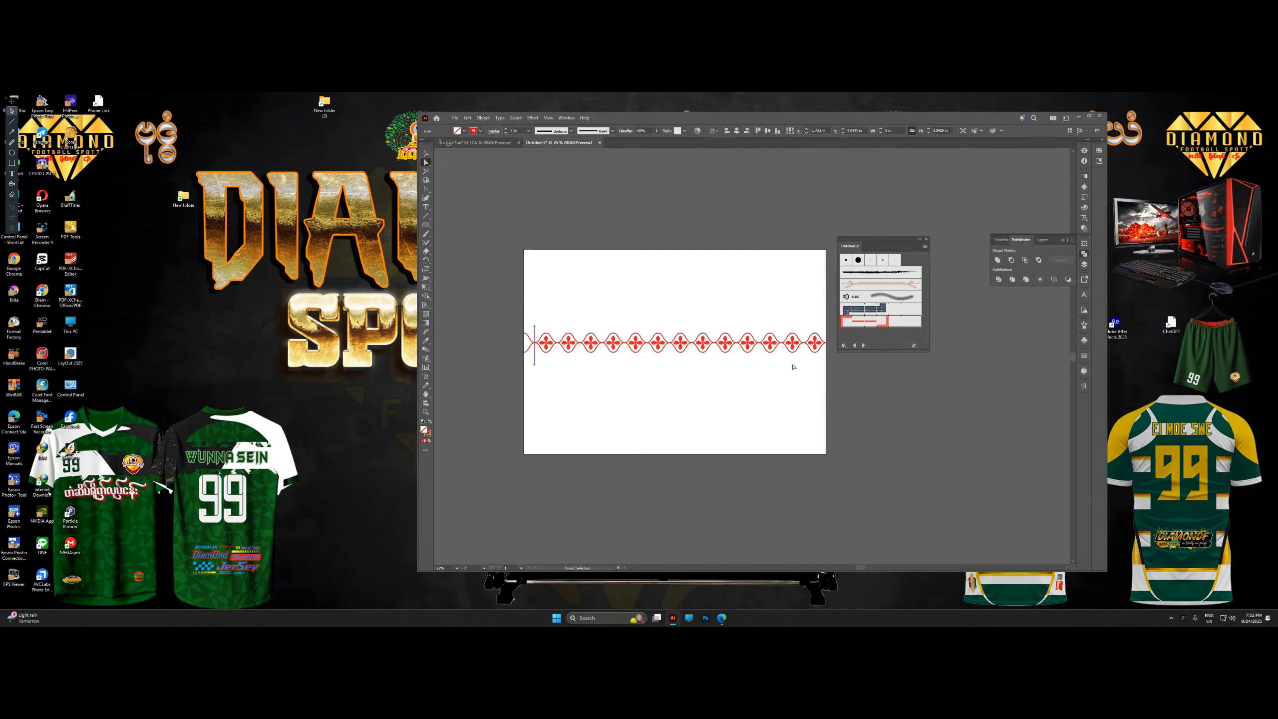
pyautogui.click(426, 153)
pyautogui.scroll(3, 835, 372)
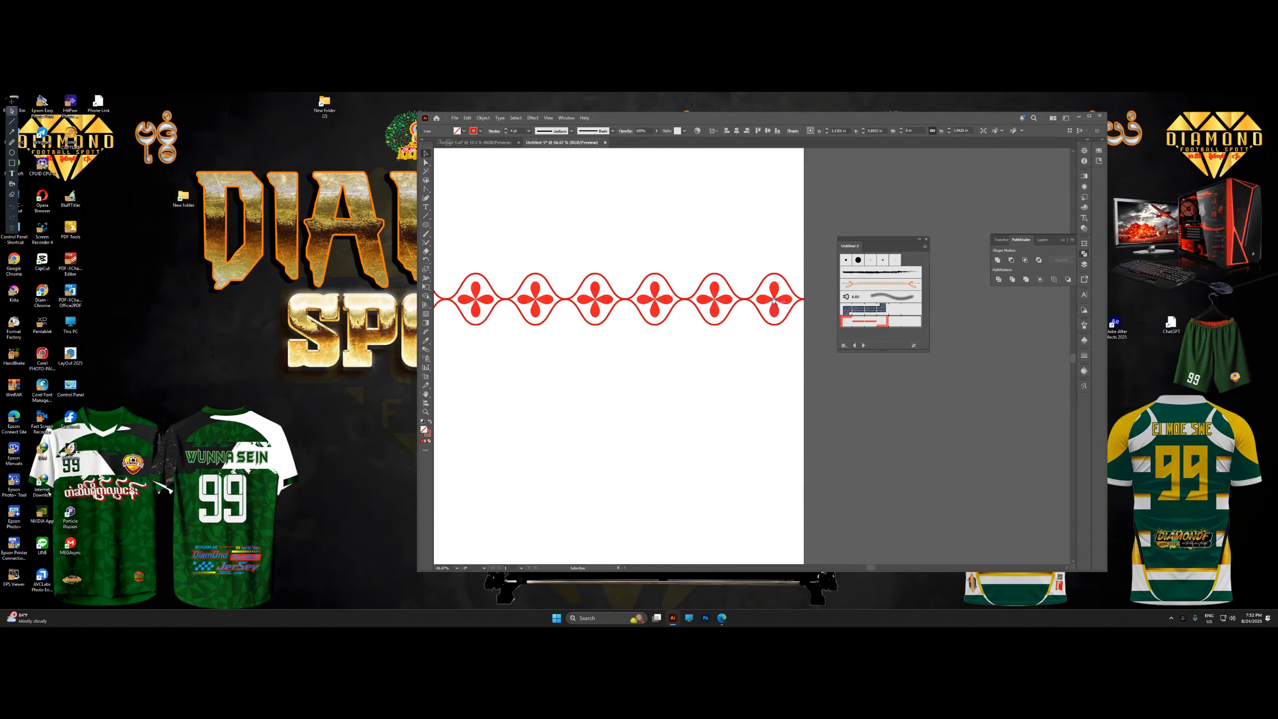
pyautogui.scroll(-3, 800, 322)
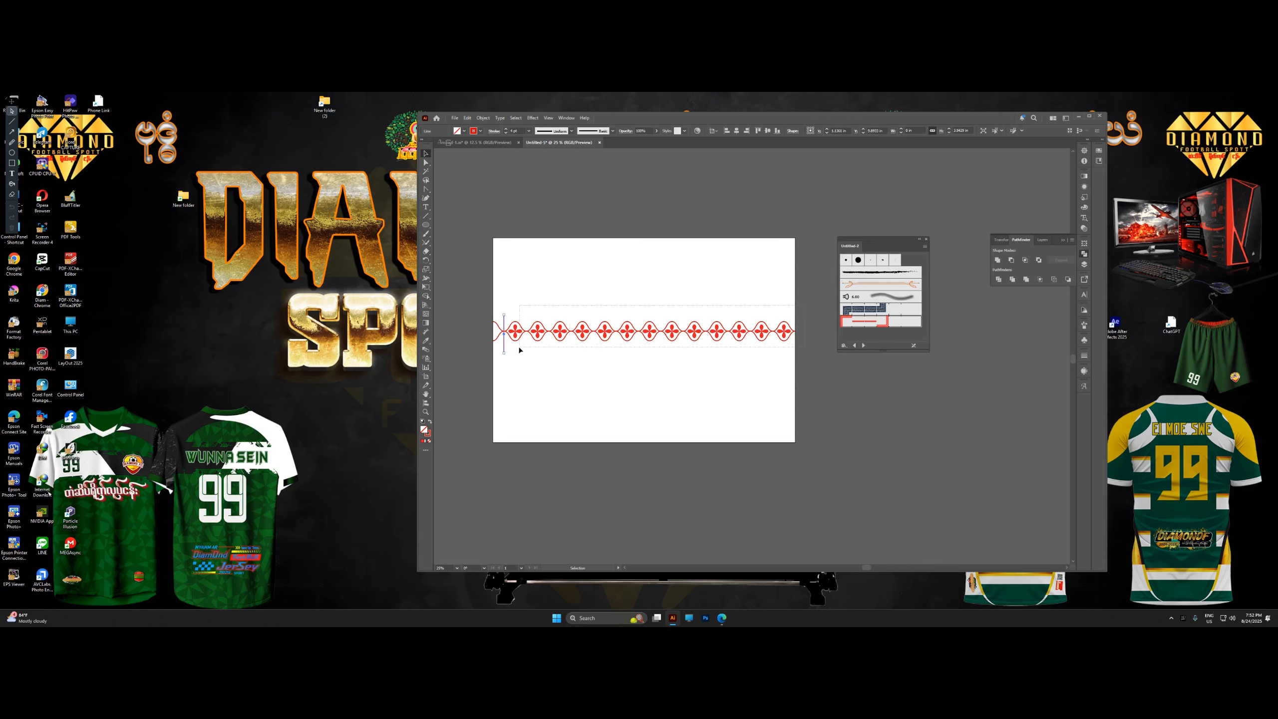
# Move the whole flower chain up clear of the vertical line, scale it to about two-thirds width from its centre and deselect it.
pyautogui.click(600, 331)
pyautogui.moveTo(624, 332); pyautogui.dragTo(620, 299)
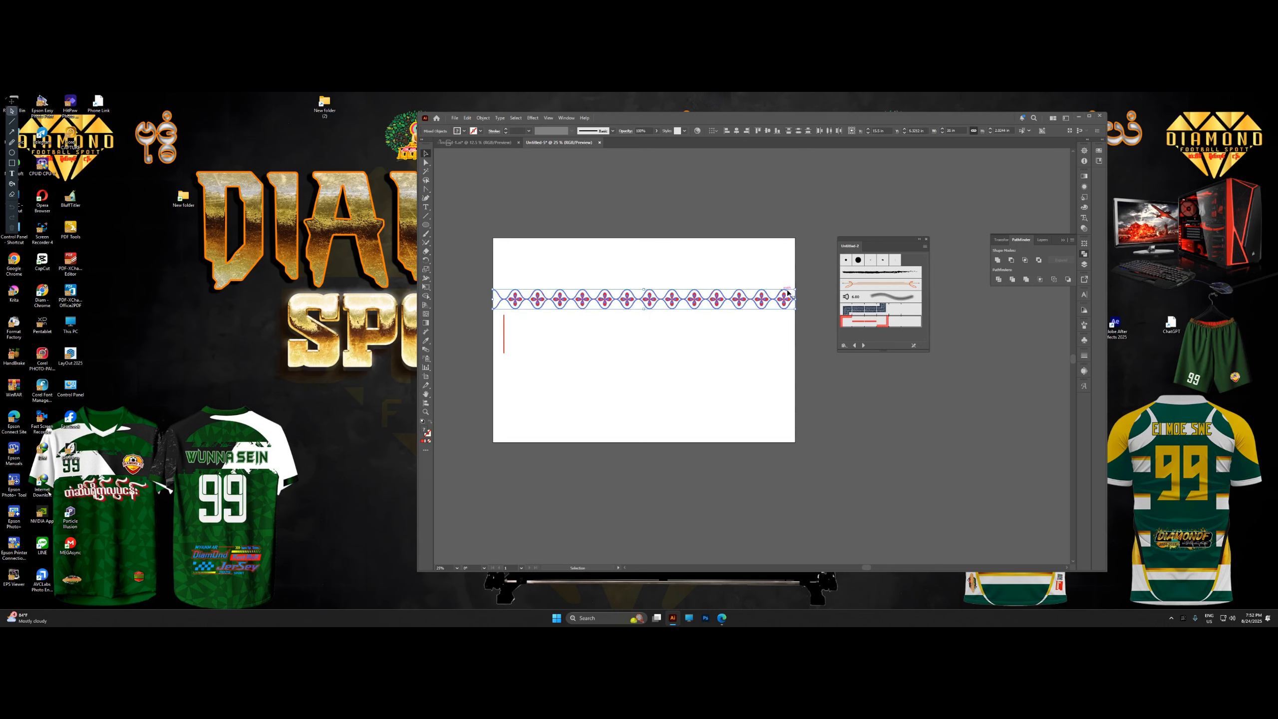
pyautogui.moveTo(796, 288); pyautogui.dragTo(746, 292)
pyautogui.scroll(3, 696, 300)
pyautogui.scroll(-3, 685, 374)
pyautogui.click(685, 374)
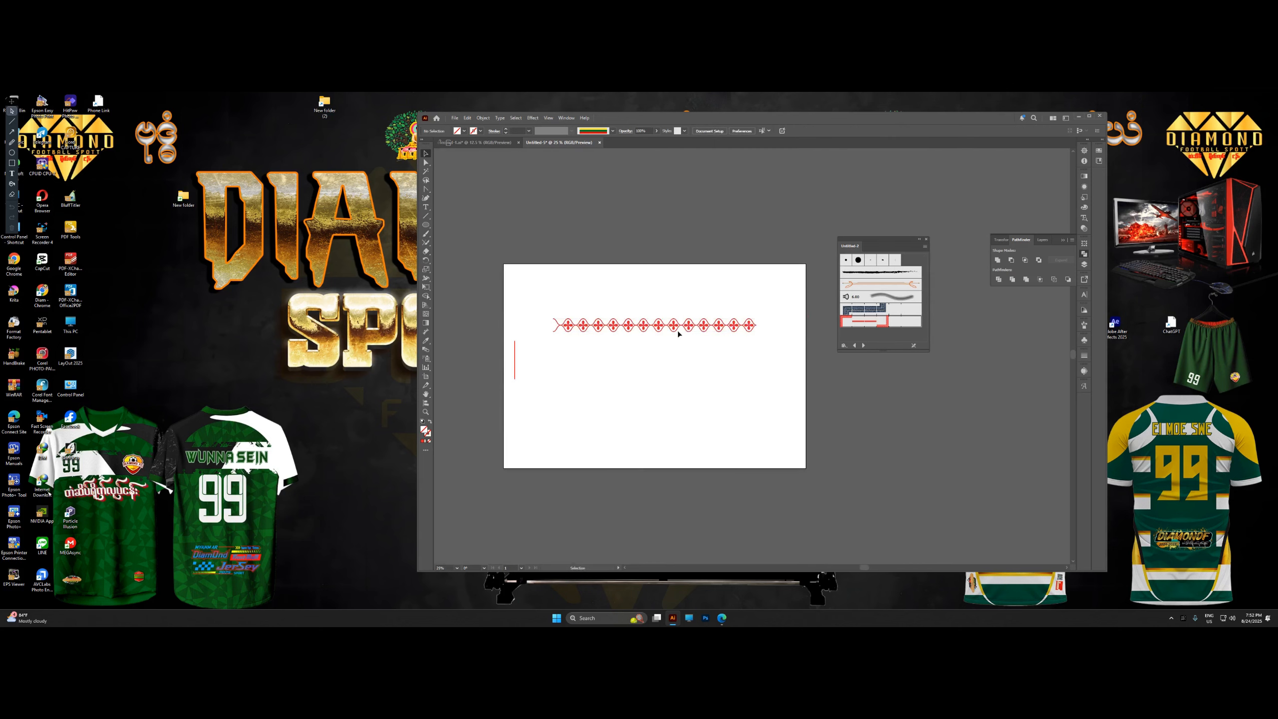
# Move the vertical line onto the flower chain so it crosses the narrow joint just before the first flower.
pyautogui.scroll(4, 755, 353)
pyautogui.scroll(-3, 623, 379)
pyautogui.moveTo(480, 376); pyautogui.dragTo(536, 381)
pyautogui.scroll(5, 545, 348)
pyautogui.scroll(-5, 615, 426)
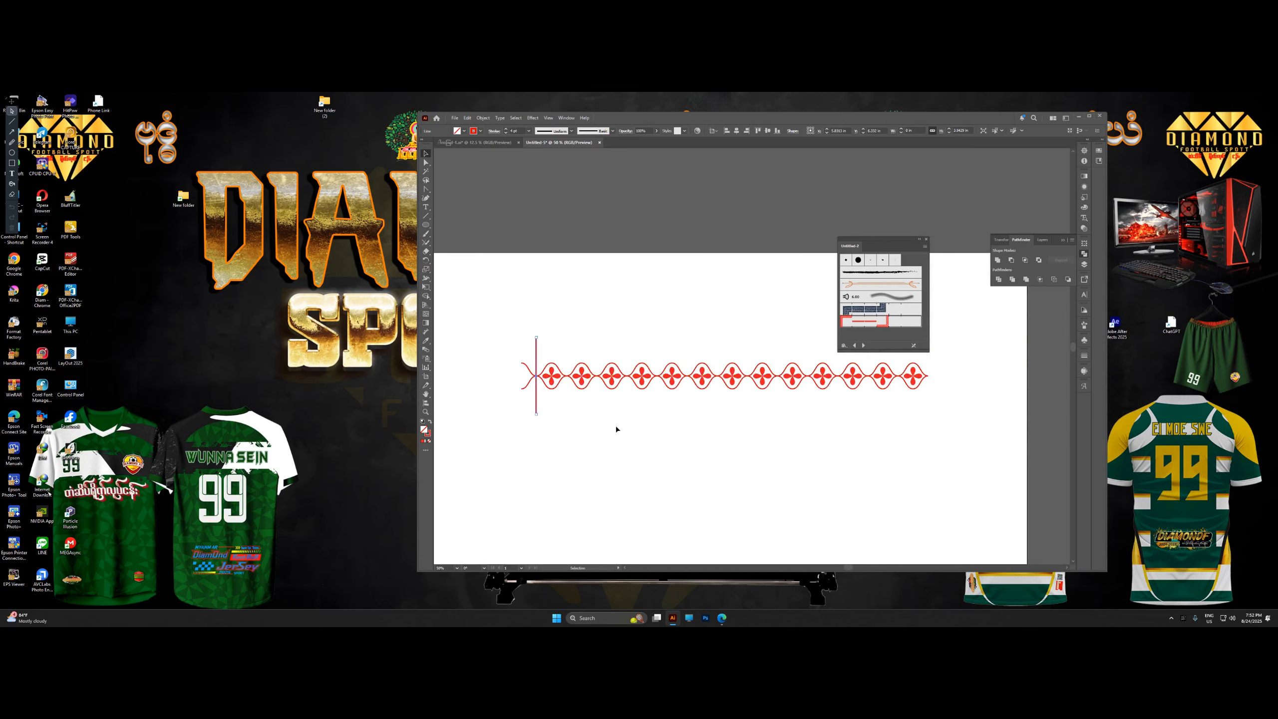
# Select all the artwork and remove the leftover half loop before the vertical line with the Shape Builder tool.
pyautogui.scroll(2, 563, 381)
pyautogui.hotkey('ctrl', 'a')
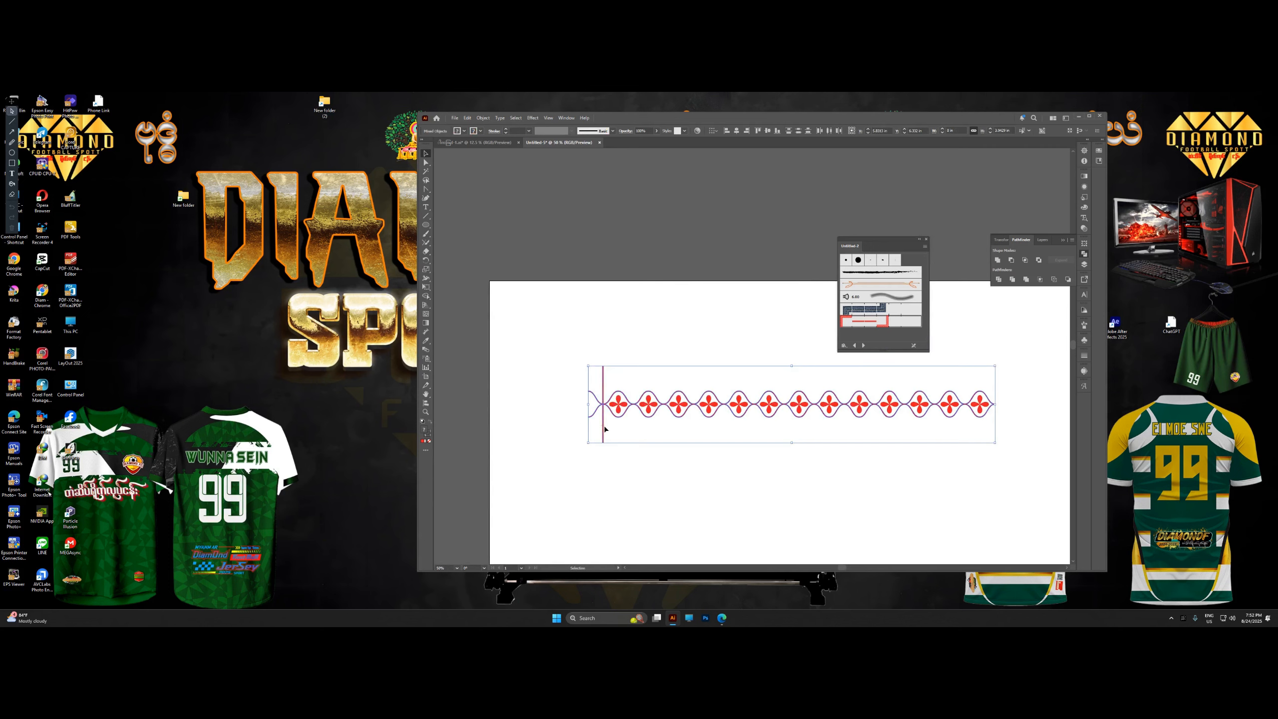
pyautogui.click(427, 308)
pyautogui.click(427, 298)
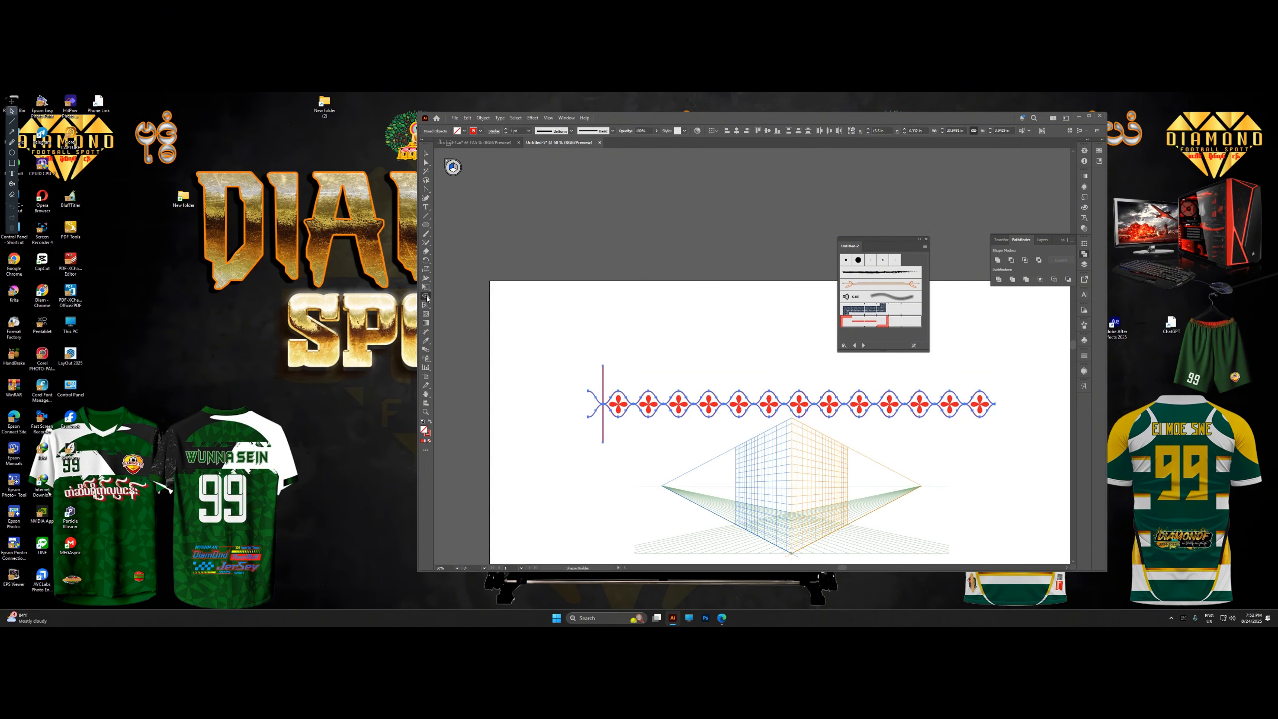
pyautogui.click(427, 305)
pyautogui.click(460, 156)
pyautogui.click(427, 297)
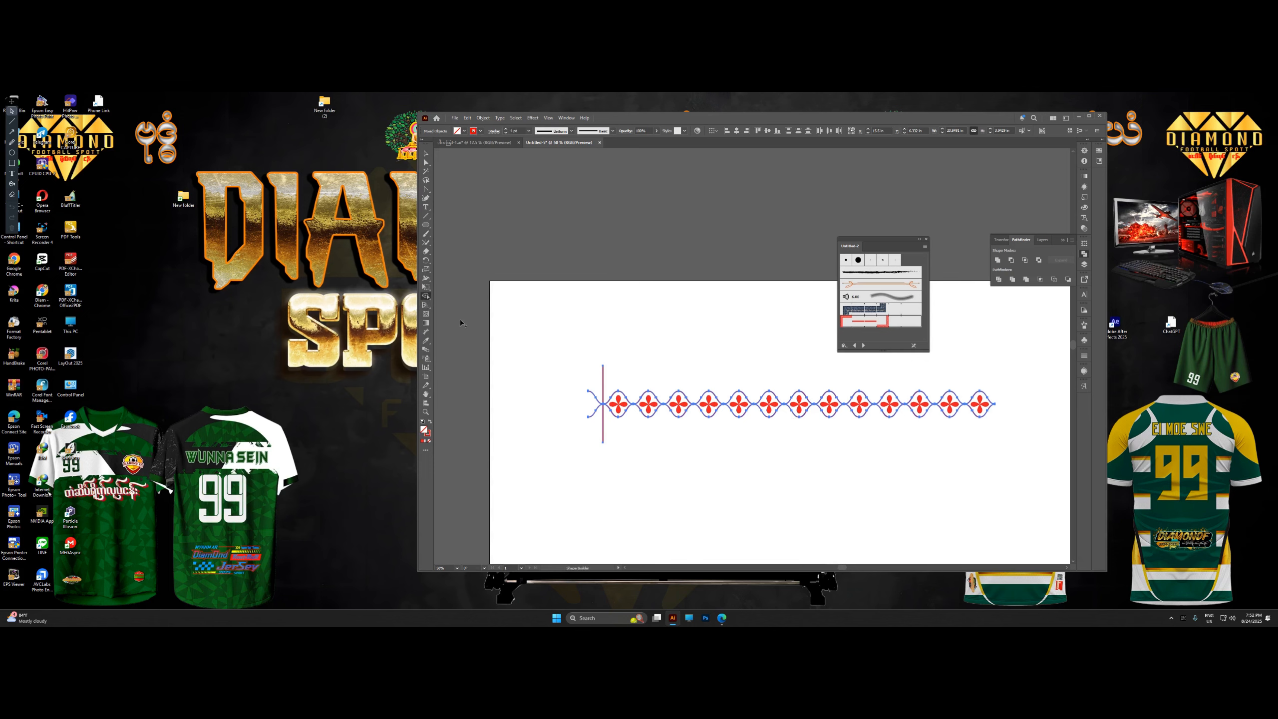
pyautogui.scroll(4, 602, 421)
pyautogui.moveTo(628, 394); pyautogui.dragTo(619, 382)
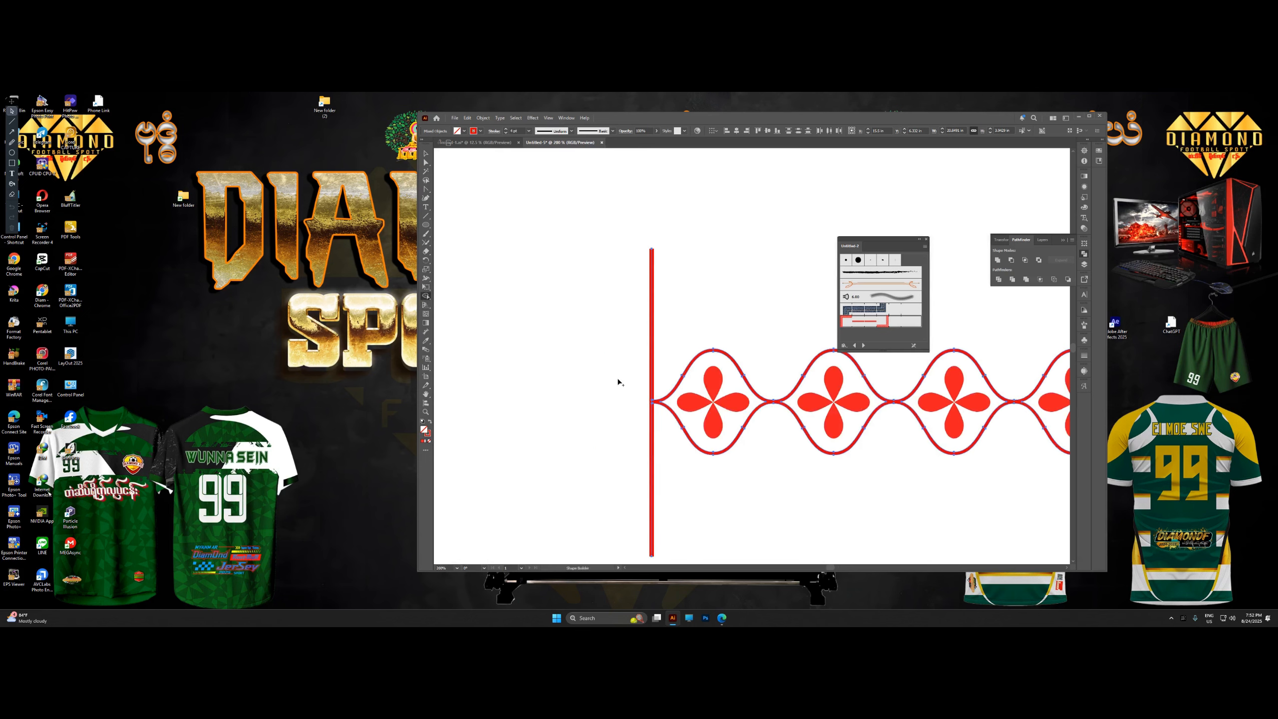
# Delete the vertical cutting line at the start of the flower chain.
pyautogui.click(426, 154)
pyautogui.scroll(-3, 540, 307)
pyautogui.click(578, 322)
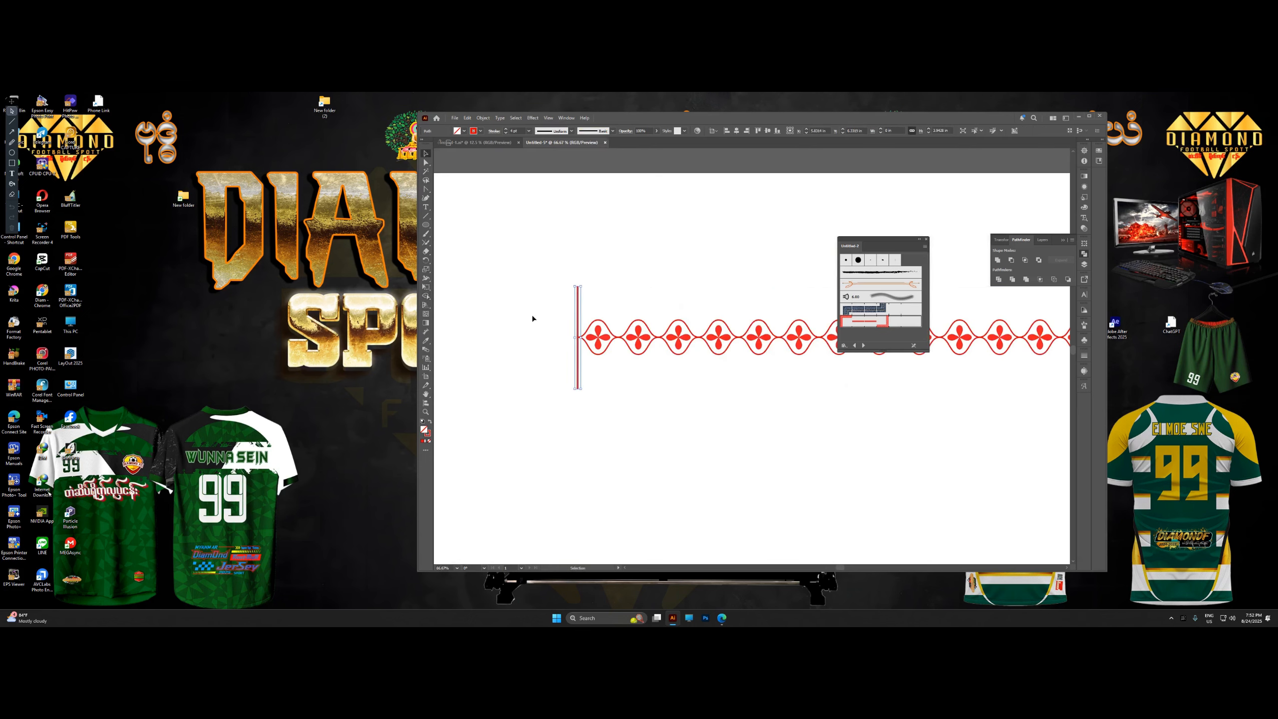
pyautogui.press('Delete')
pyautogui.scroll(-4, 649, 357)
pyautogui.scroll(2, 636, 333)
pyautogui.moveTo(693, 332); pyautogui.dragTo(708, 377)
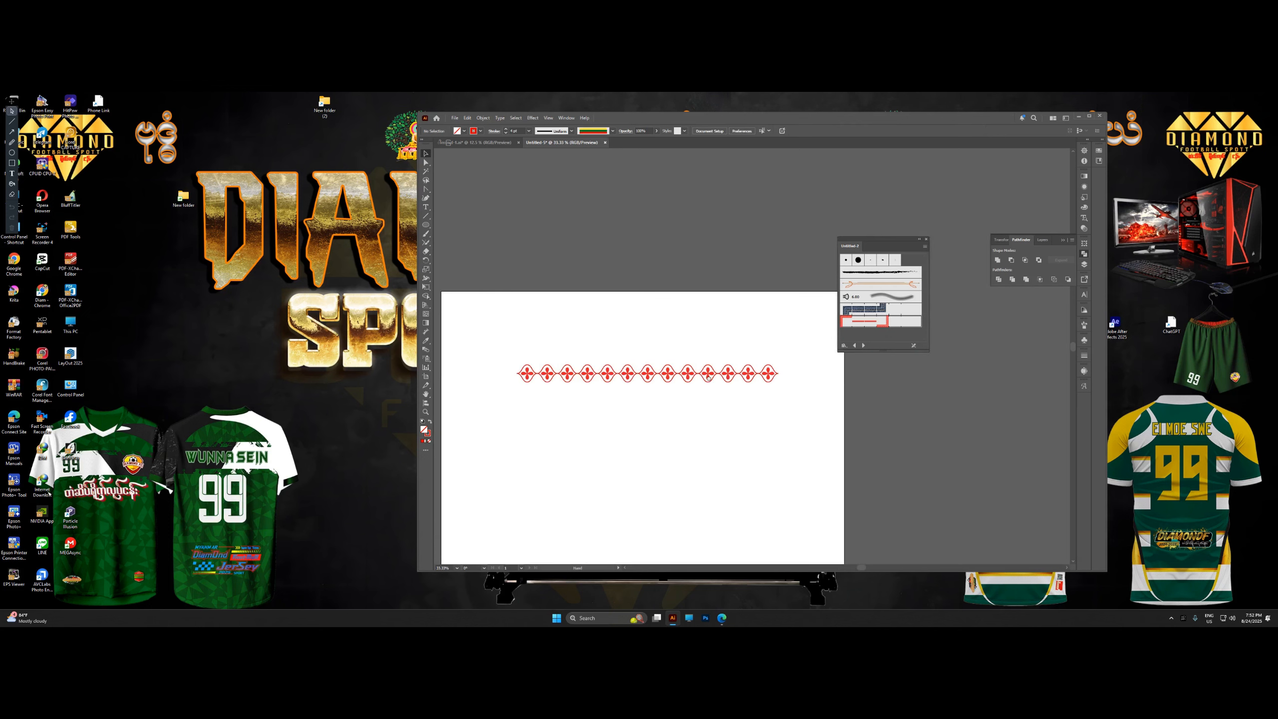
# Draw a thin rectangle about as long as the flower chain and place it just above the loops.
pyautogui.click(427, 222)
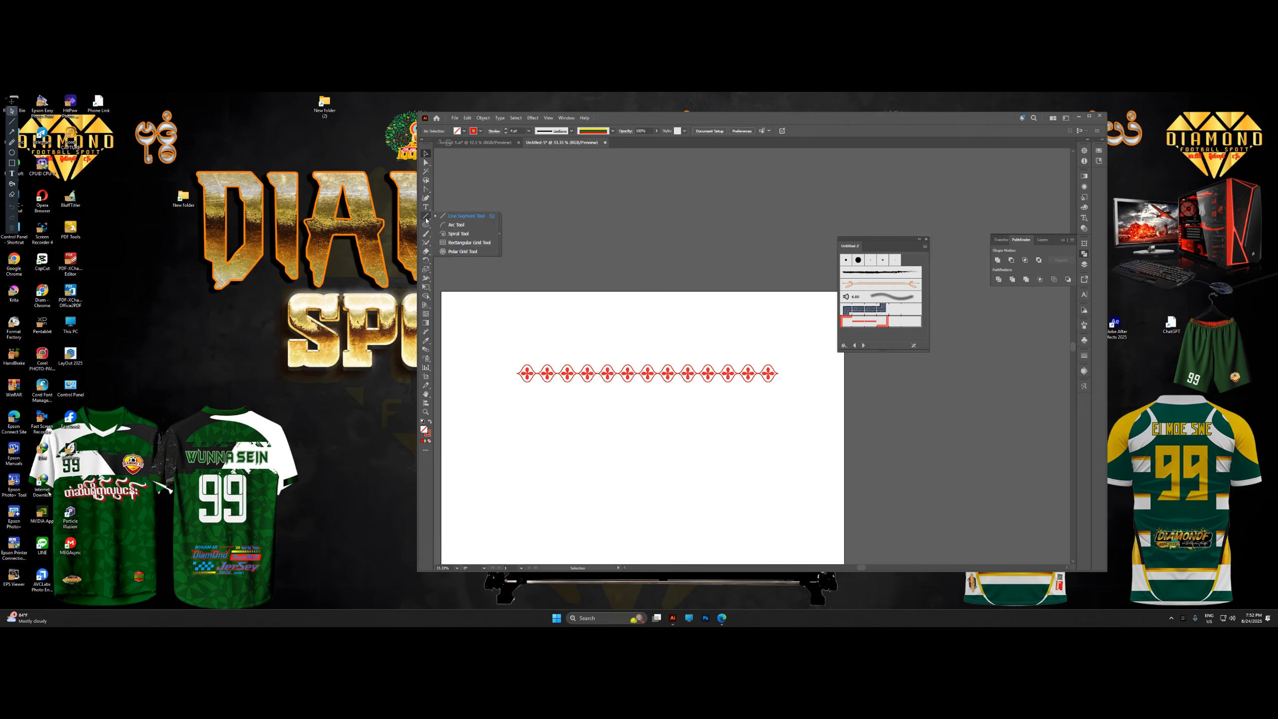
pyautogui.click(476, 225)
pyautogui.scroll(1, 551, 350)
pyautogui.scroll(-1, 551, 349)
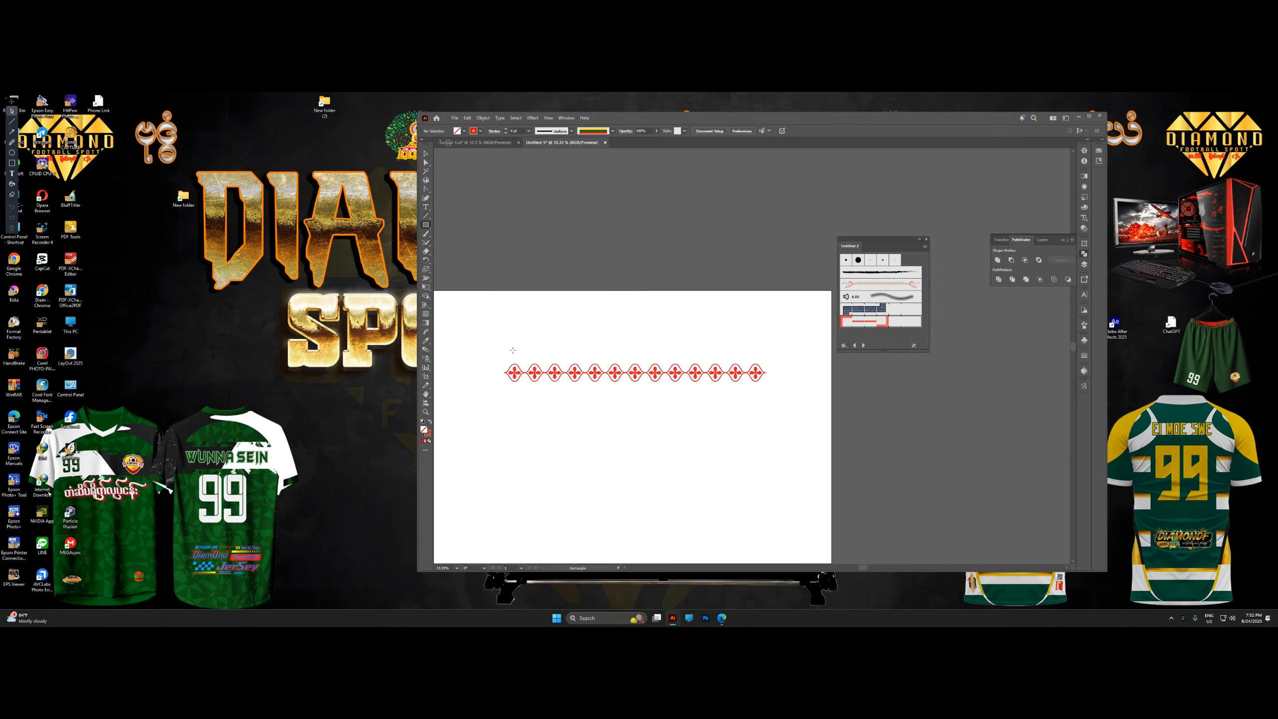
pyautogui.moveTo(496, 351); pyautogui.dragTo(762, 358)
pyautogui.click(426, 153)
pyautogui.scroll(3, 648, 355)
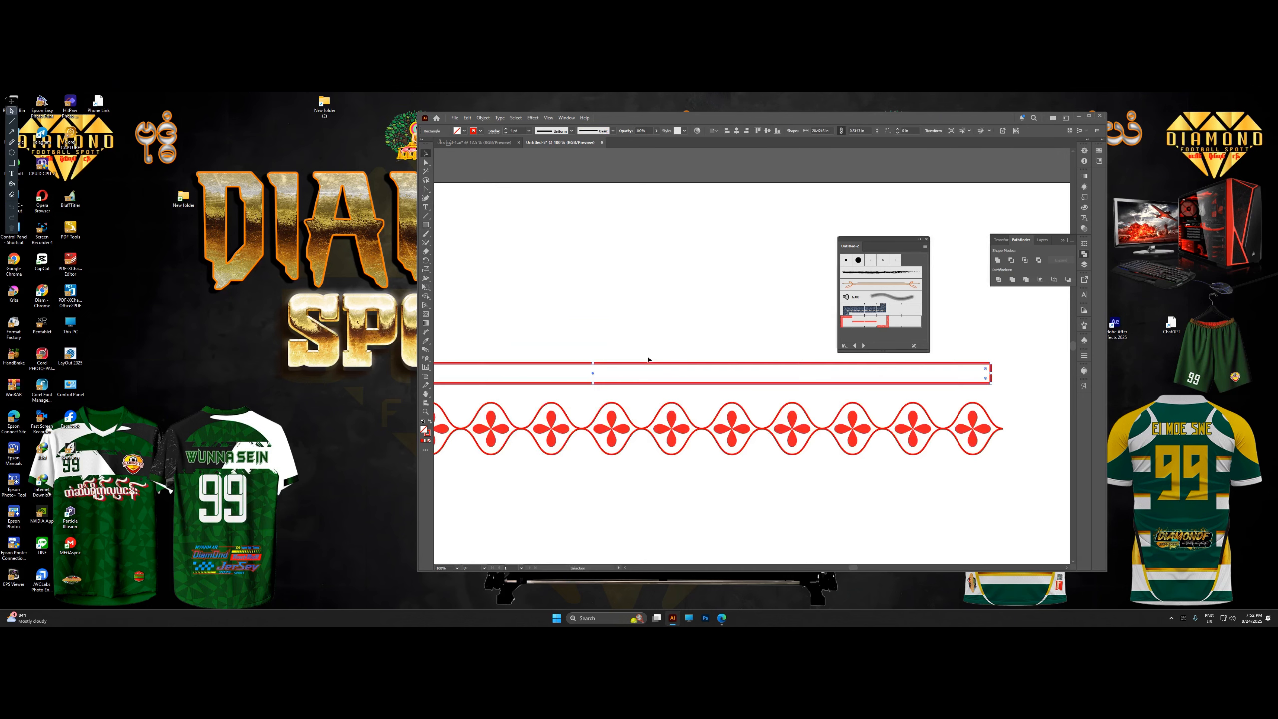
pyautogui.moveTo(642, 362); pyautogui.dragTo(658, 376)
# Fill the rectangle with red and remove its stroke.
pyautogui.click(456, 131)
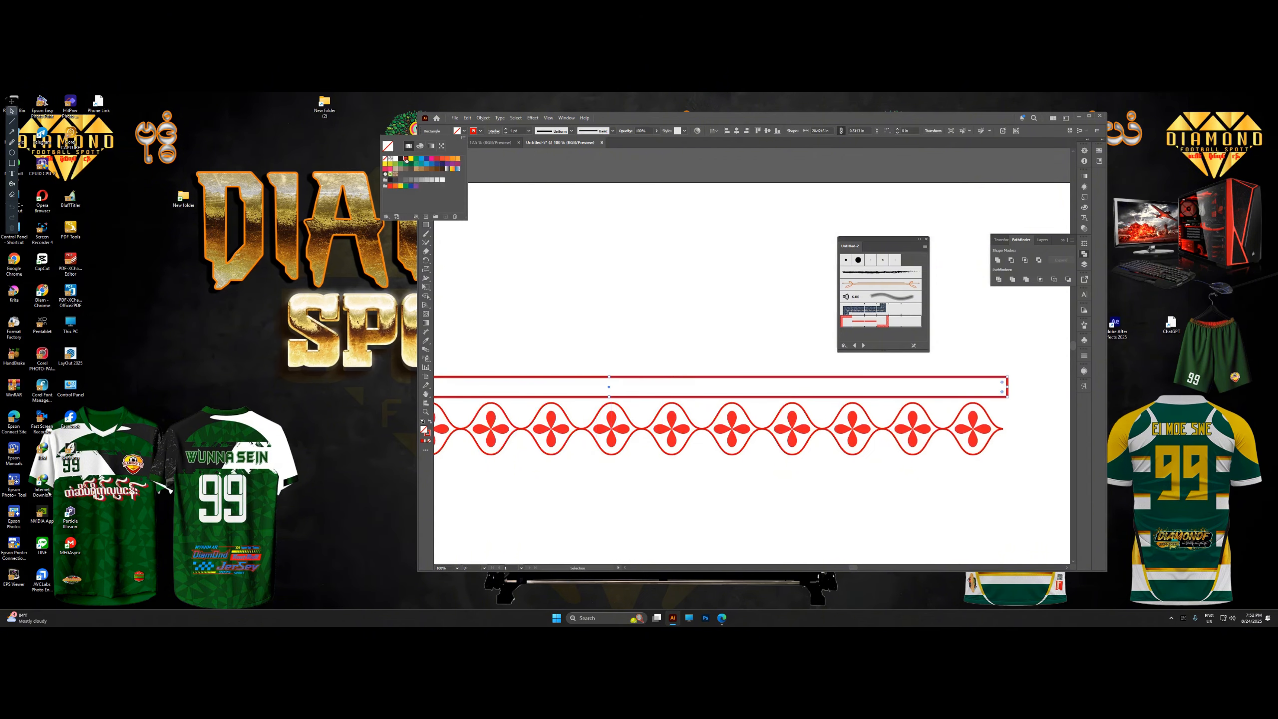
pyautogui.click(406, 159)
pyautogui.click(474, 130)
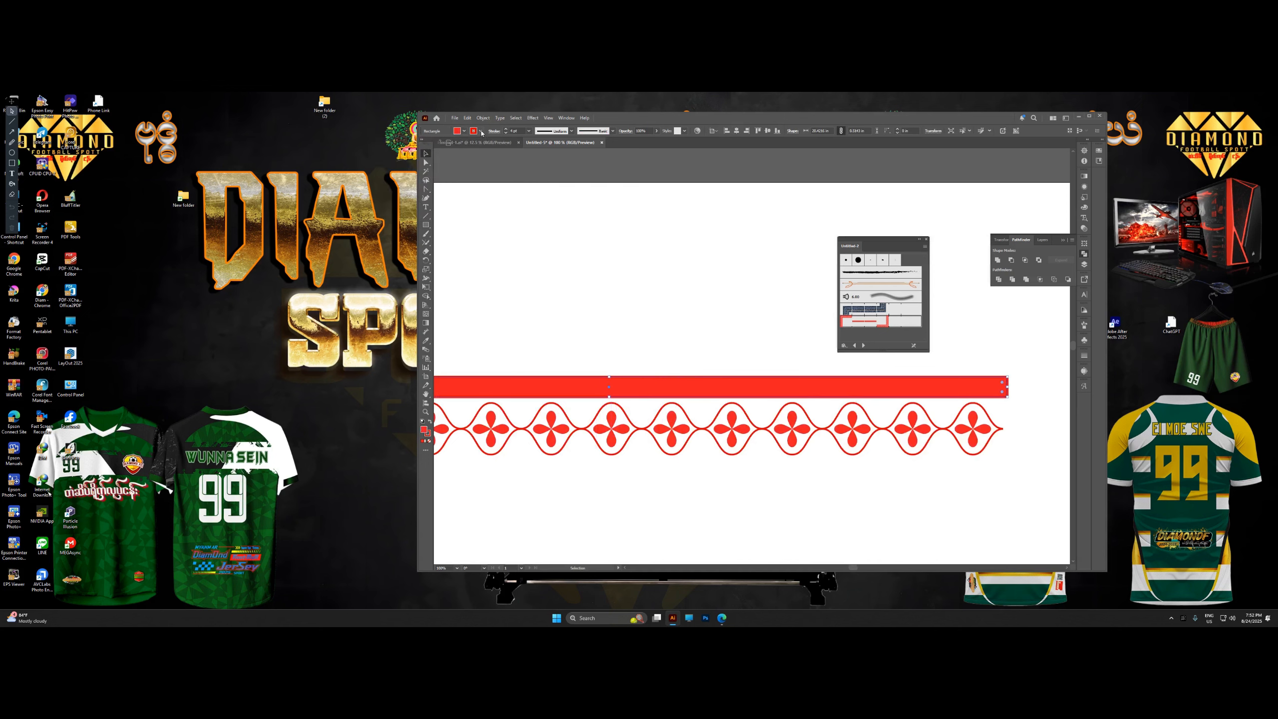
pyautogui.click(473, 131)
pyautogui.click(398, 159)
pyautogui.click(713, 384)
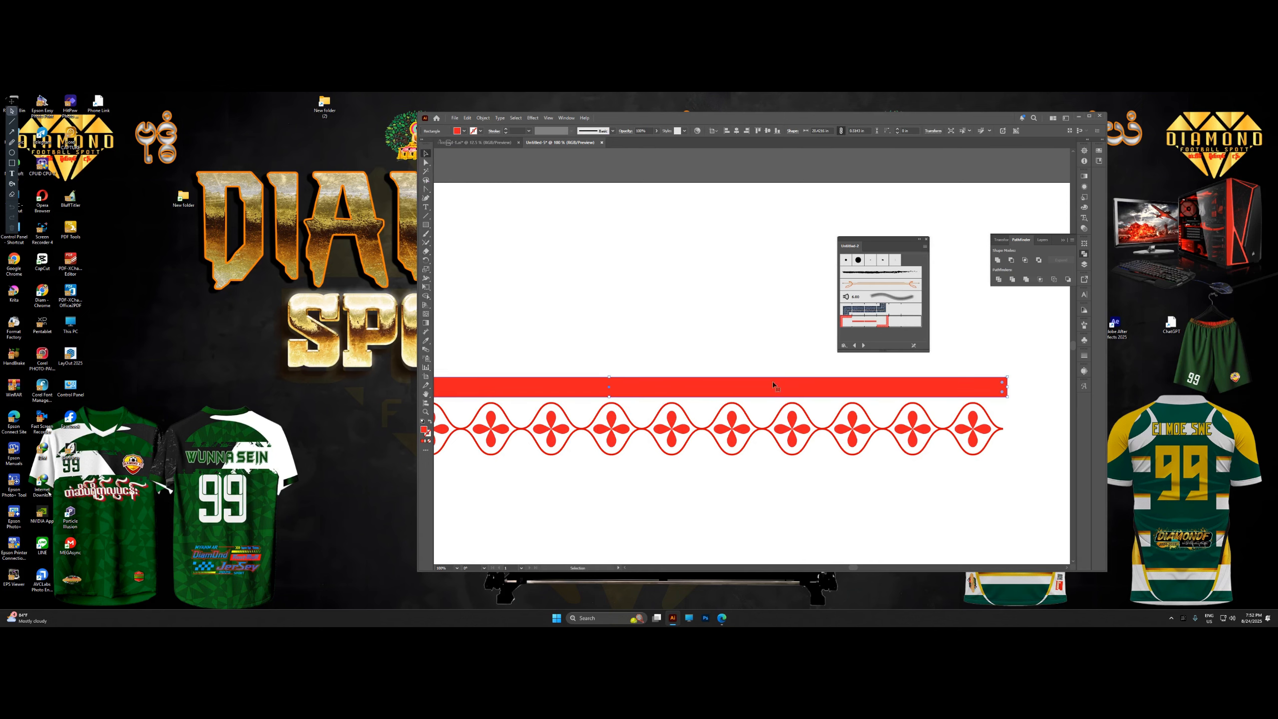
# Reduce the red bar's height to a narrow strip resting on the tops of the chain's loops.
pyautogui.hotkey('ctrl', '-')
pyautogui.keyDown('alt'); pyautogui.scroll(4, 687, 383); pyautogui.keyUp('alt')
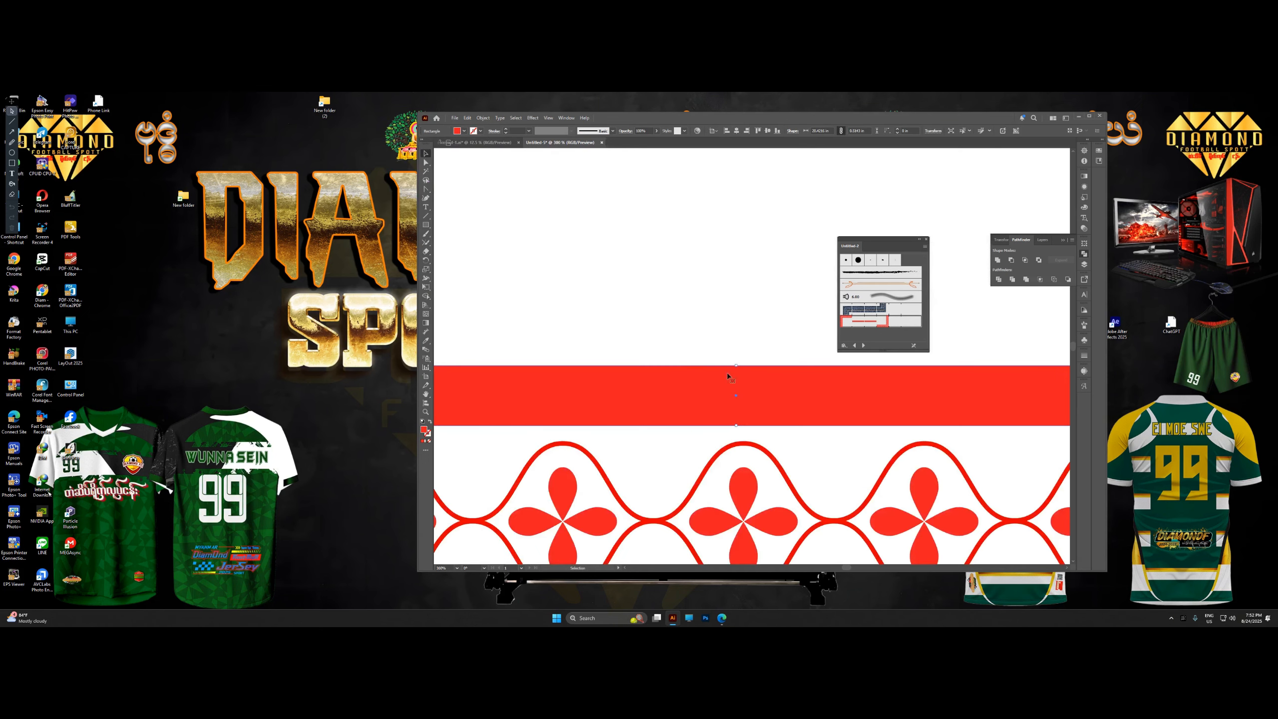
pyautogui.moveTo(736, 364); pyautogui.dragTo(774, 439)
pyautogui.keyDown('alt'); pyautogui.scroll(-2, 768, 417); pyautogui.keyUp('alt')
pyautogui.keyDown('alt'); pyautogui.scroll(-5, 773, 433); pyautogui.keyUp('alt')
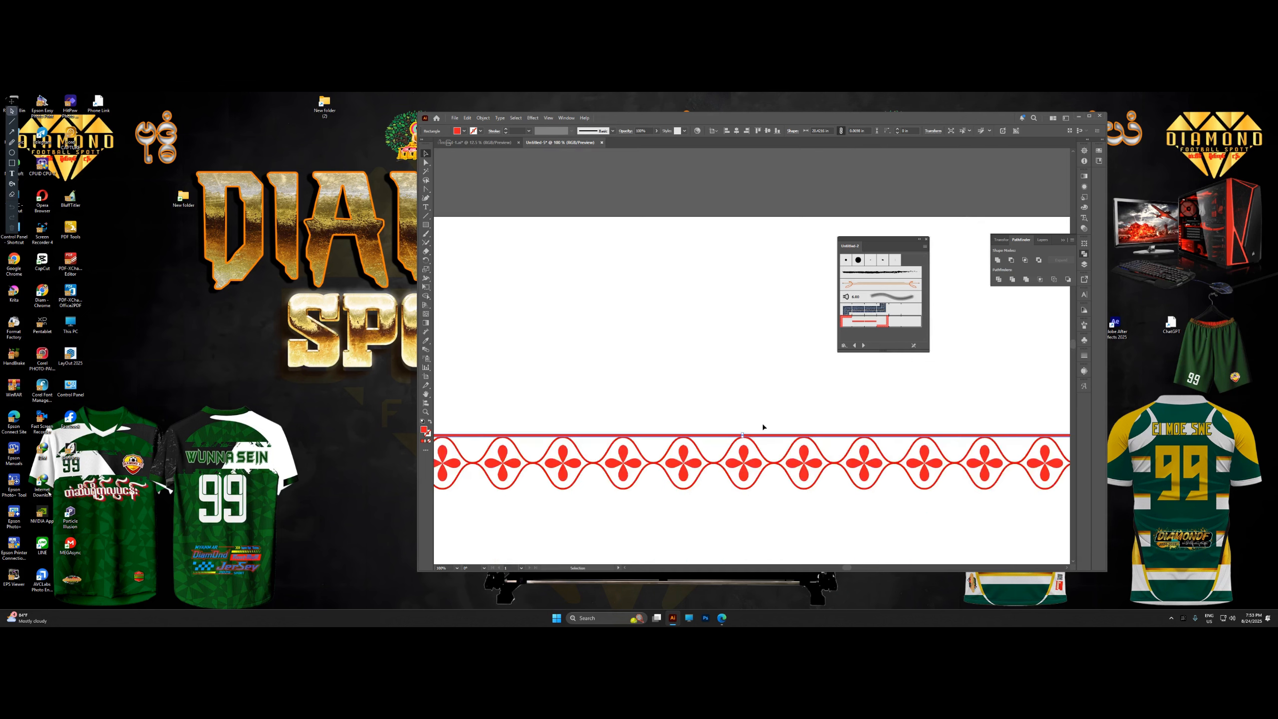
# Adjust the red strip's length so both of its ends line up with the two ends of the flower chain.
pyautogui.keyDown('alt'); pyautogui.scroll(6, 523, 412); pyautogui.keyUp('alt')
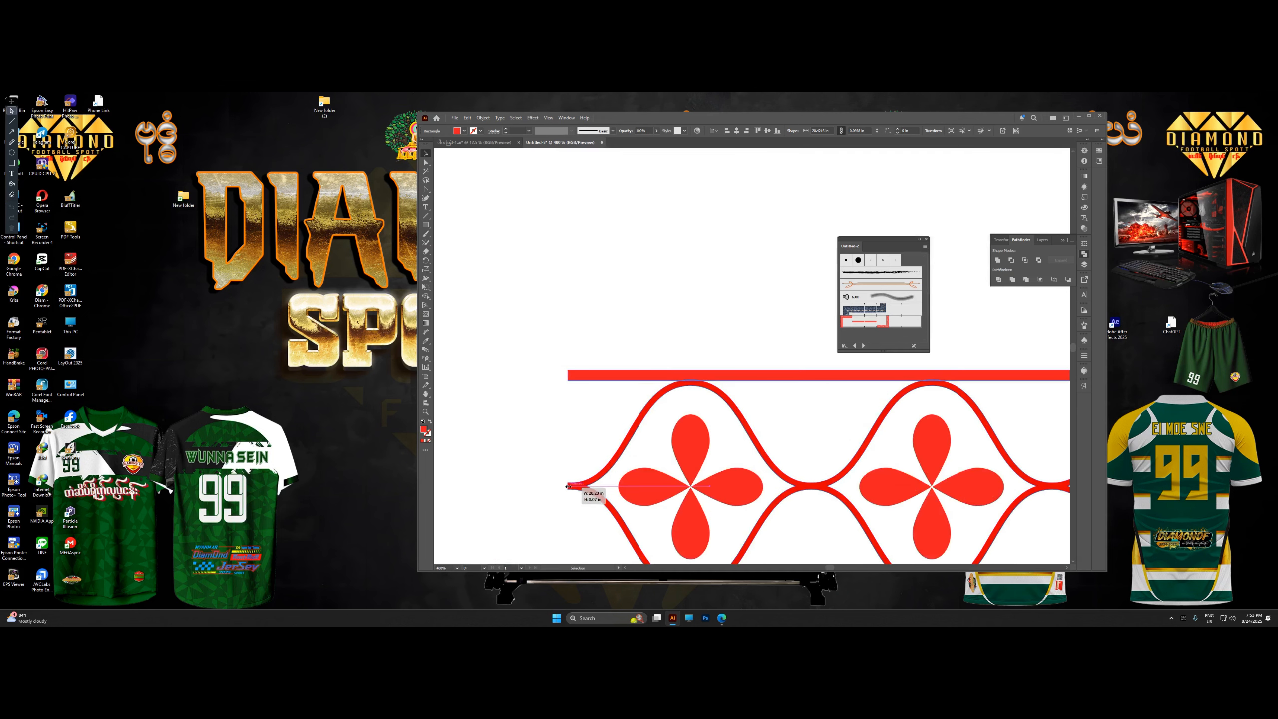
pyautogui.keyDown('alt'); pyautogui.scroll(-3, 569, 443); pyautogui.keyUp('alt')
pyautogui.keyDown('alt'); pyautogui.scroll(-4, 966, 442); pyautogui.keyUp('alt')
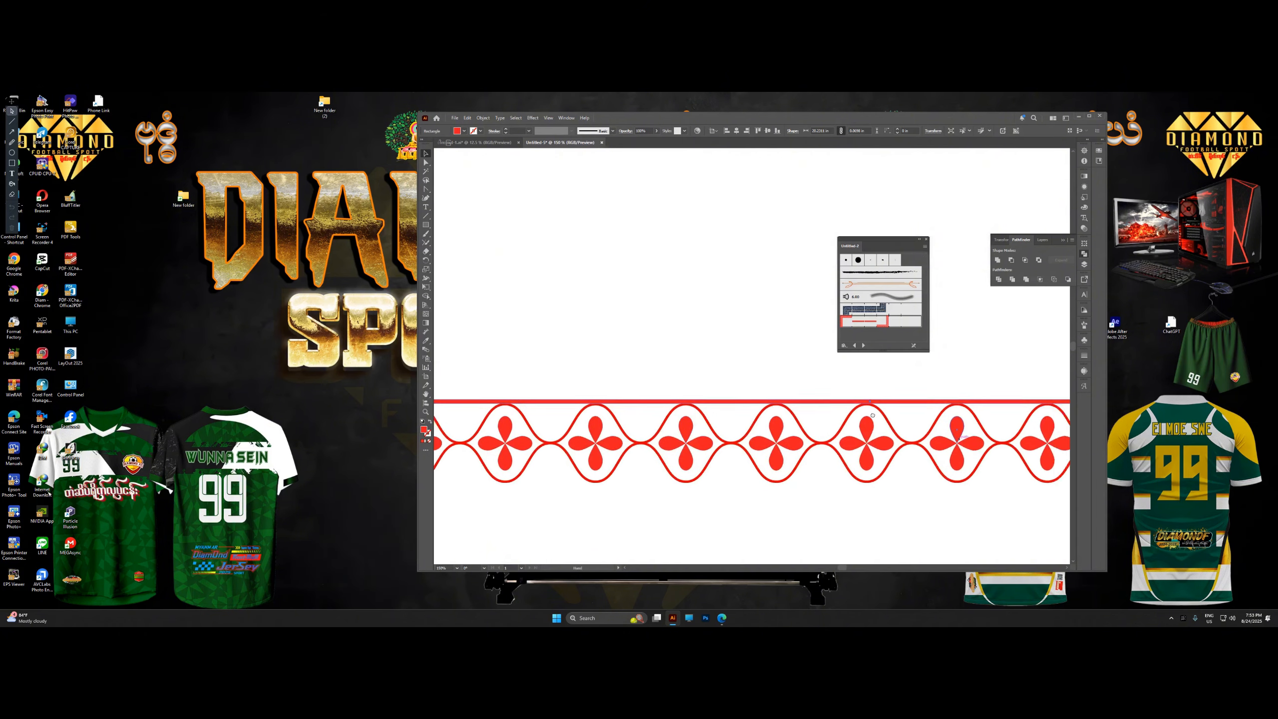
pyautogui.keyDown('alt'); pyautogui.scroll(-1, 960, 409); pyautogui.keyUp('alt')
pyautogui.keyDown('alt'); pyautogui.scroll(5, 943, 410); pyautogui.keyUp('alt')
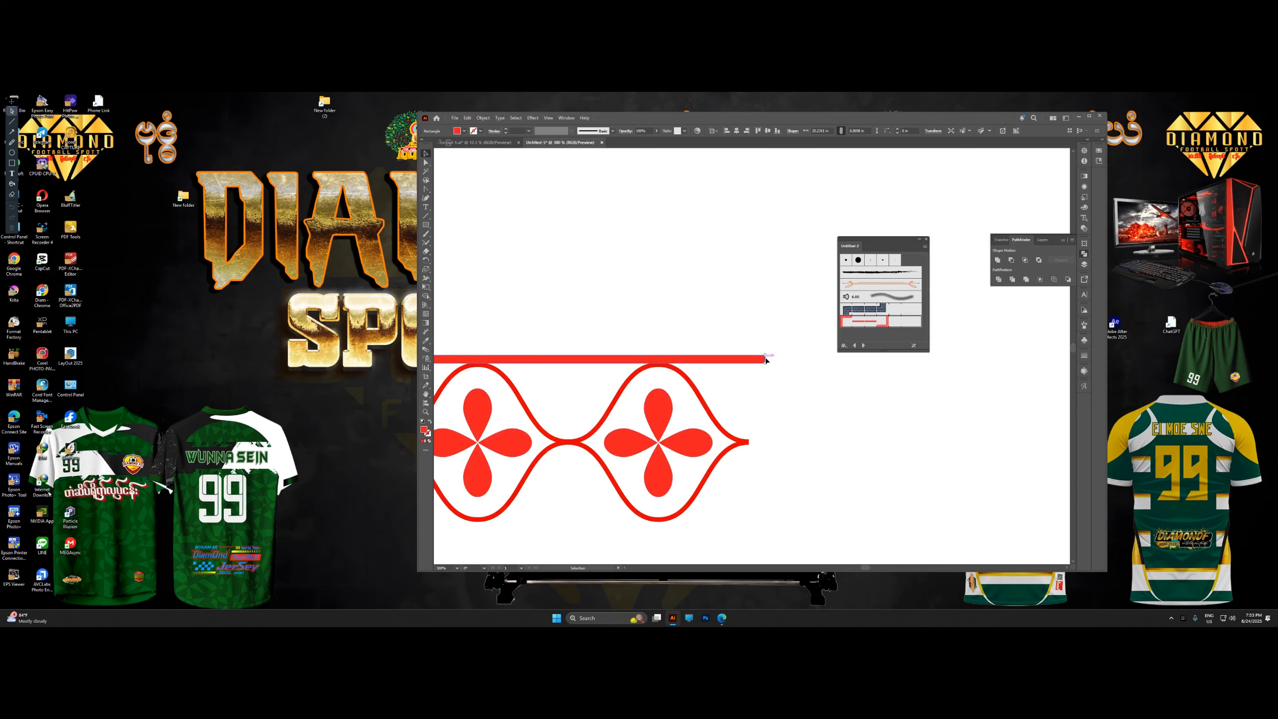
pyautogui.keyDown('alt'); pyautogui.scroll(4, 759, 360); pyautogui.keyUp('alt')
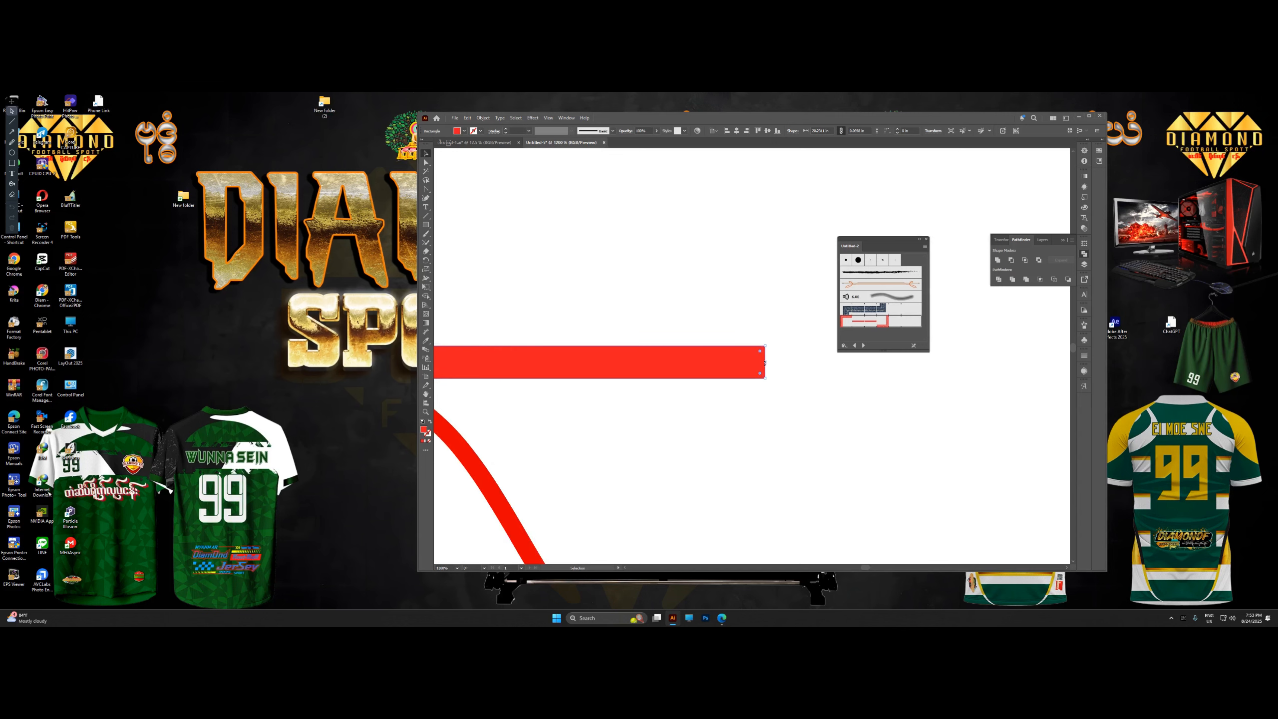
pyautogui.keyDown('alt'); pyautogui.scroll(-4, 764, 362); pyautogui.keyUp('alt')
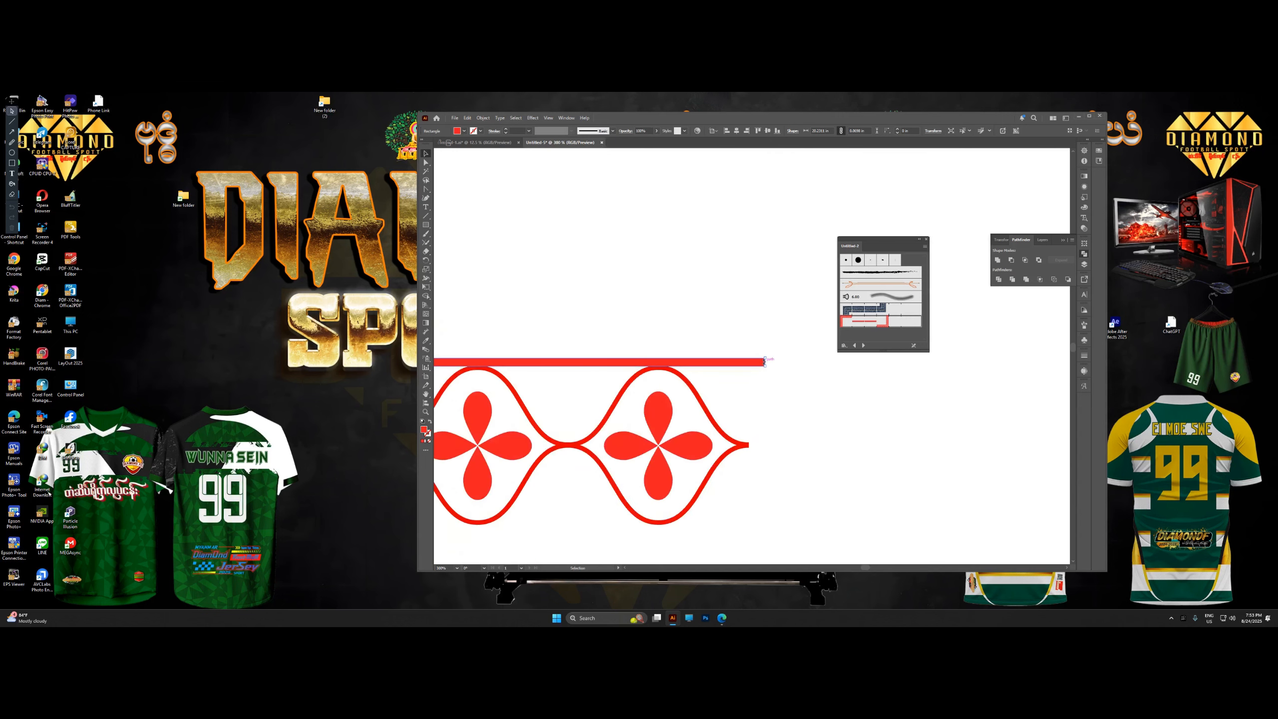
pyautogui.keyDown('alt'); pyautogui.scroll(1, 764, 361); pyautogui.keyUp('alt')
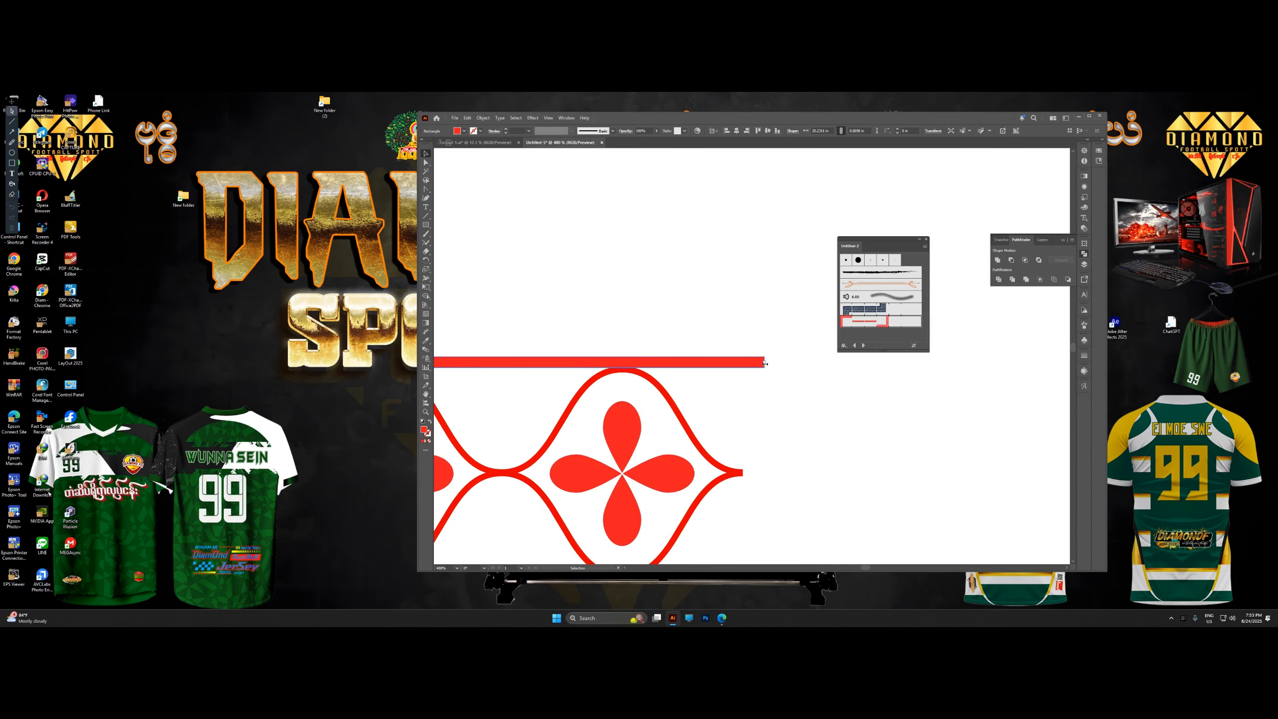
pyautogui.moveTo(764, 363); pyautogui.dragTo(739, 473)
pyautogui.keyDown('alt'); pyautogui.scroll(-6, 830, 428); pyautogui.keyUp('alt')
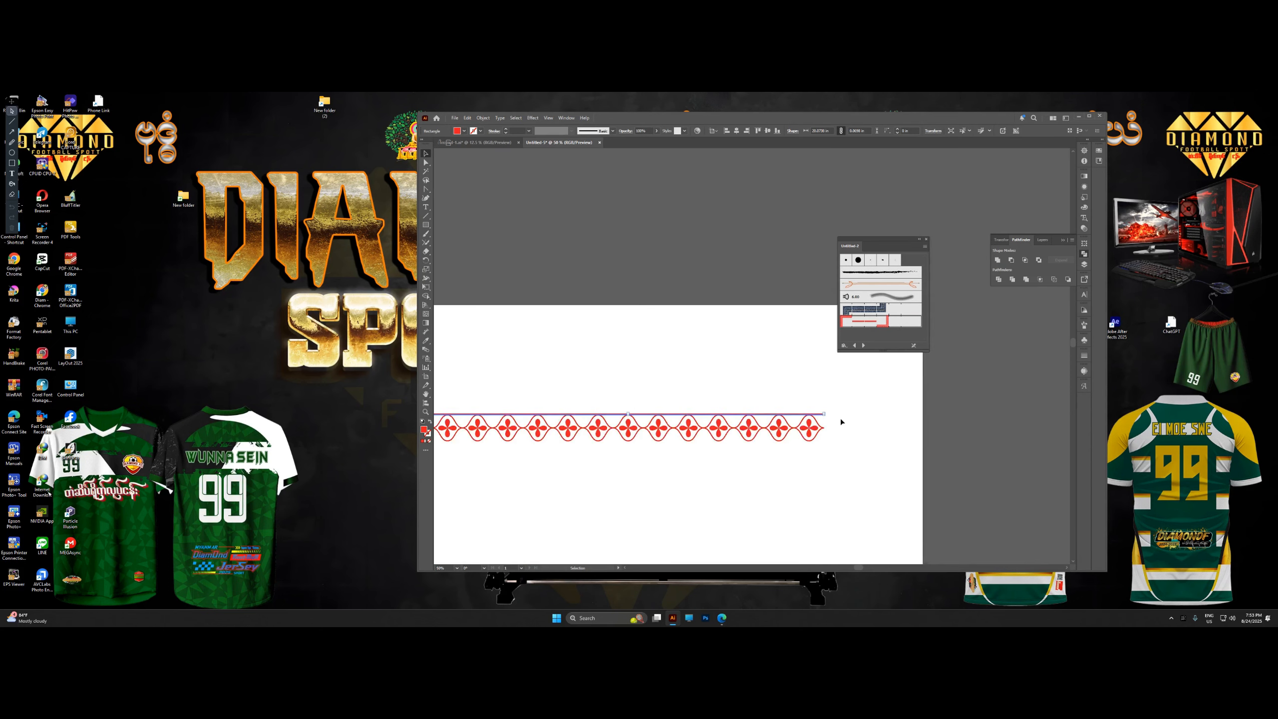
# Duplicate the red strip a short distance above, make the copy about twice as thick and deselect it.
pyautogui.keyDown('alt'); pyautogui.scroll(4, 647, 417); pyautogui.keyUp('alt')
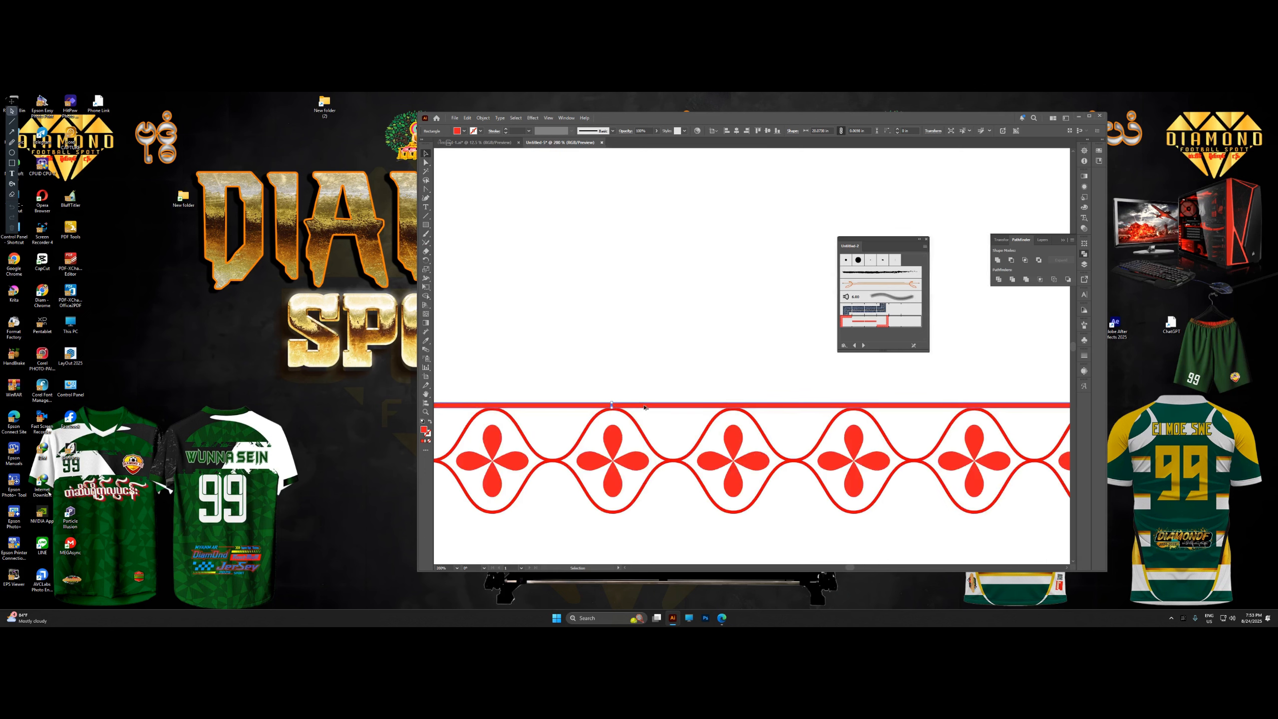
pyautogui.keyDown('alt'); pyautogui.moveTo(647, 406); pyautogui.dragTo(612, 371); pyautogui.keyUp('alt')
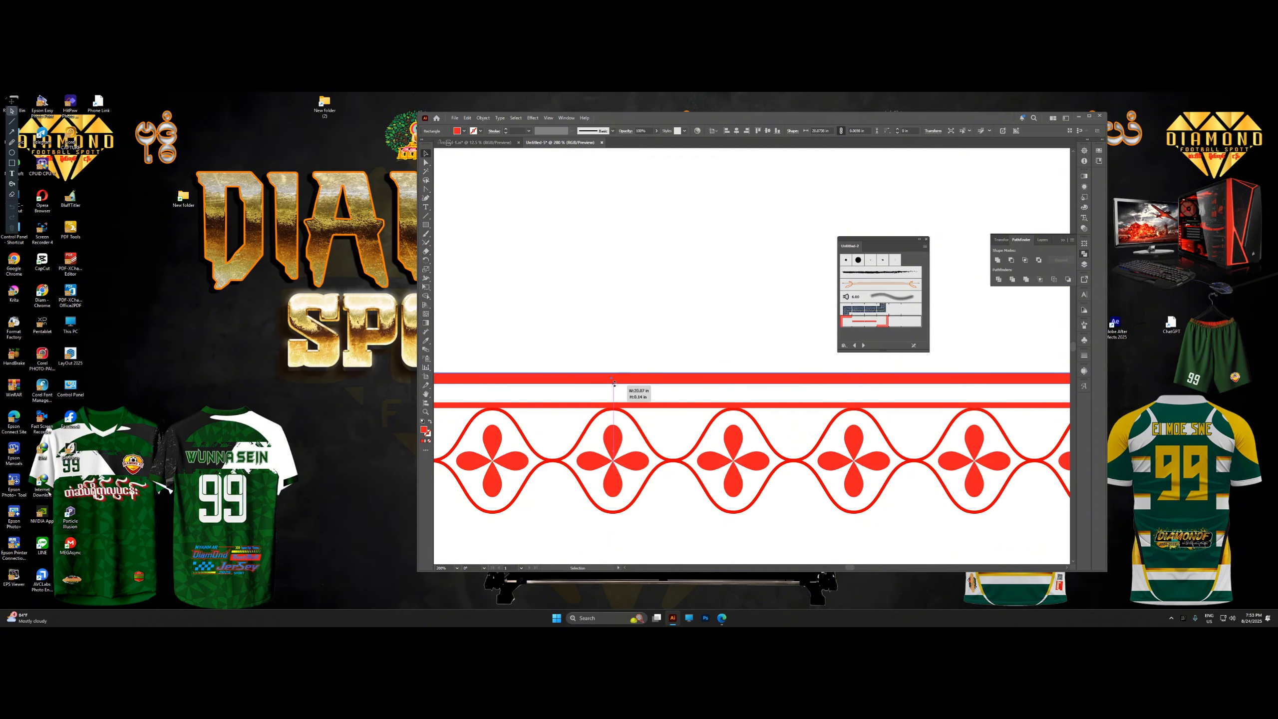
pyautogui.keyDown('alt'); pyautogui.scroll(-3, 686, 385); pyautogui.keyUp('alt')
pyautogui.keyDown('alt'); pyautogui.scroll(-2, 727, 374); pyautogui.keyUp('alt')
pyautogui.click(730, 375)
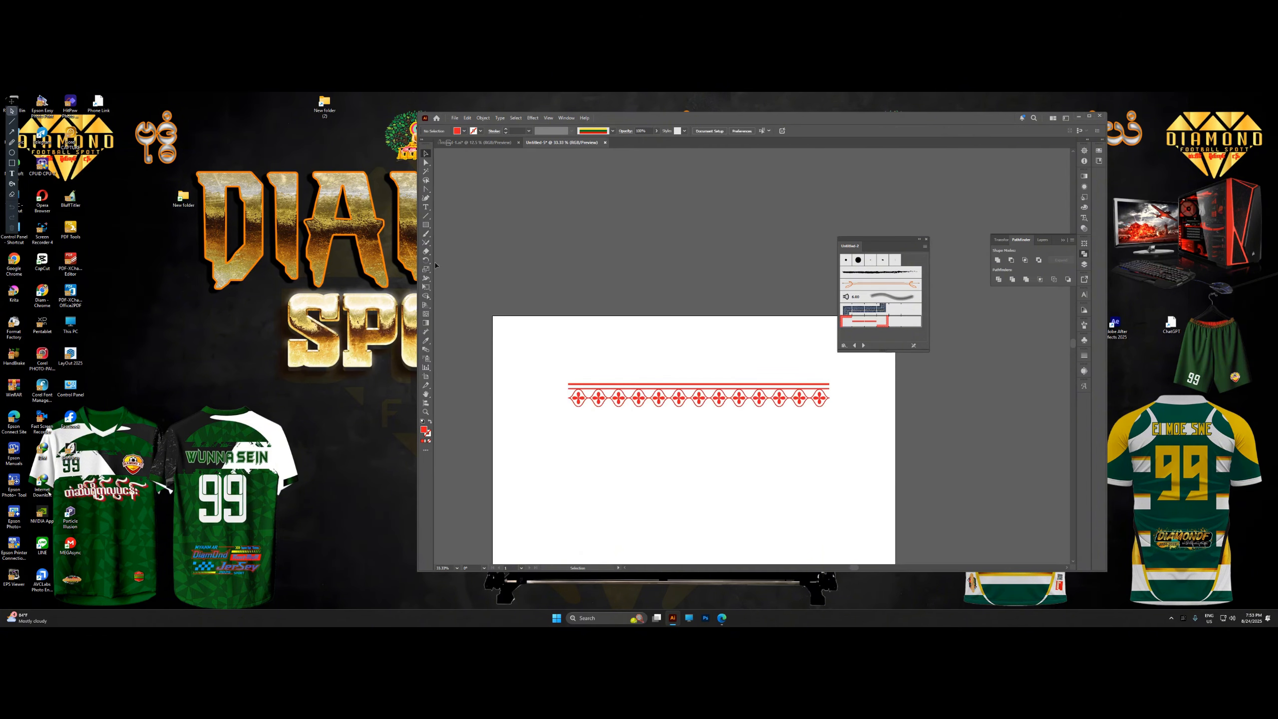
# Create a red triangle above the border with the Polygon tool, using 3 sides.
pyautogui.moveTo(426, 229); pyautogui.dragTo(455, 252)
pyautogui.click(629, 350)
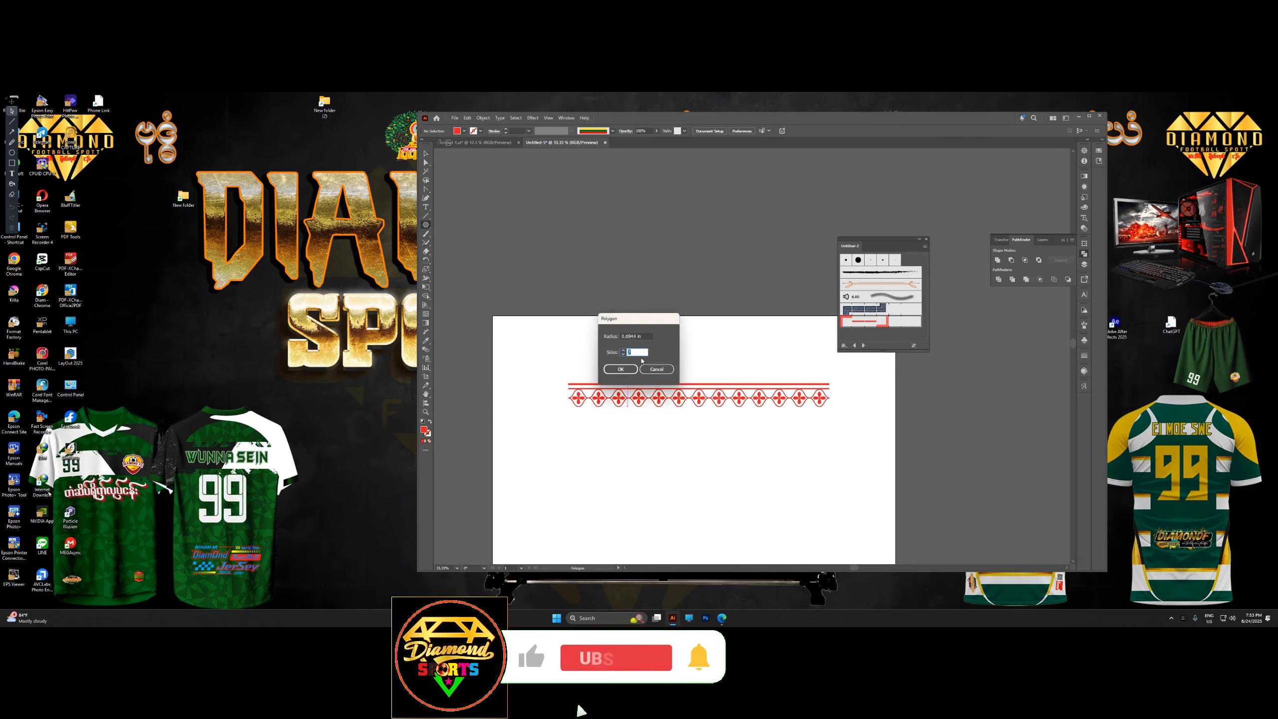
pyautogui.write('3')
pyautogui.click(621, 369)
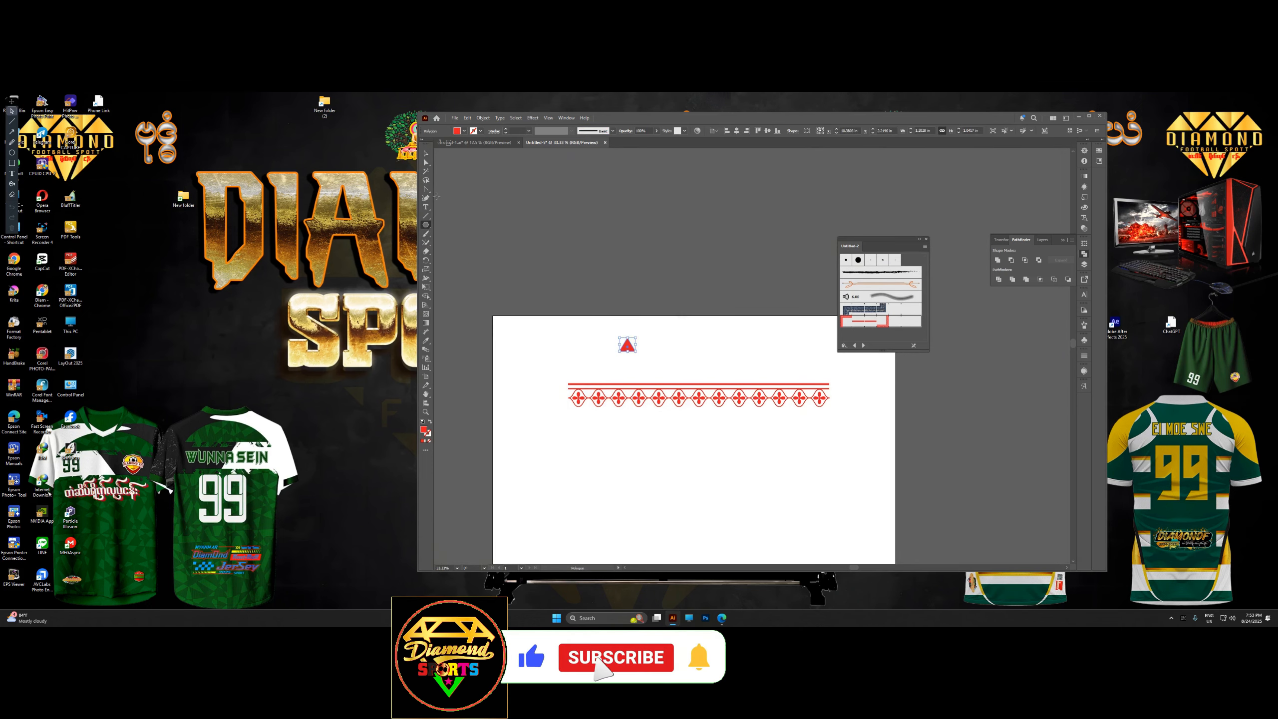
pyautogui.click(427, 154)
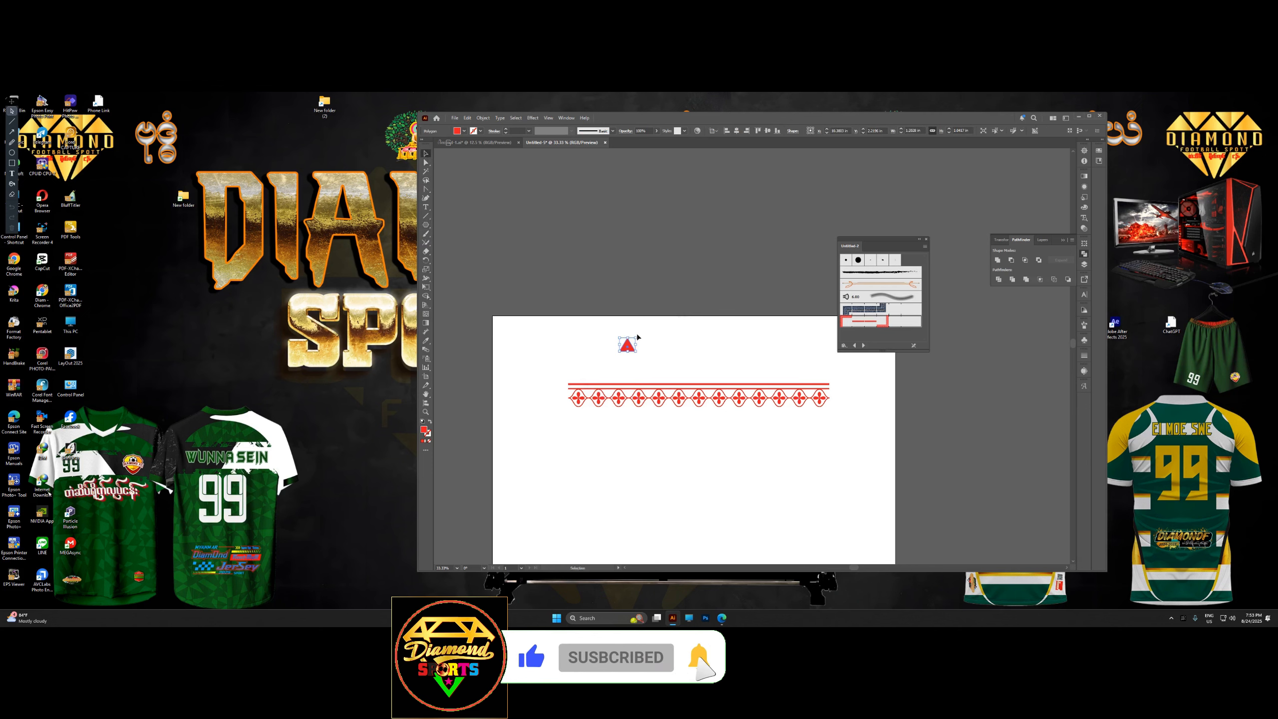
# Point the triangle downward, shrink it to fit between the two strips, place it at their left end and copy it alongside.
pyautogui.moveTo(638, 339); pyautogui.dragTo(563, 409)
pyautogui.hotkey('ctrl', '+')
pyautogui.hotkey('ctrl', '+')
pyautogui.scroll(5, 564, 409)
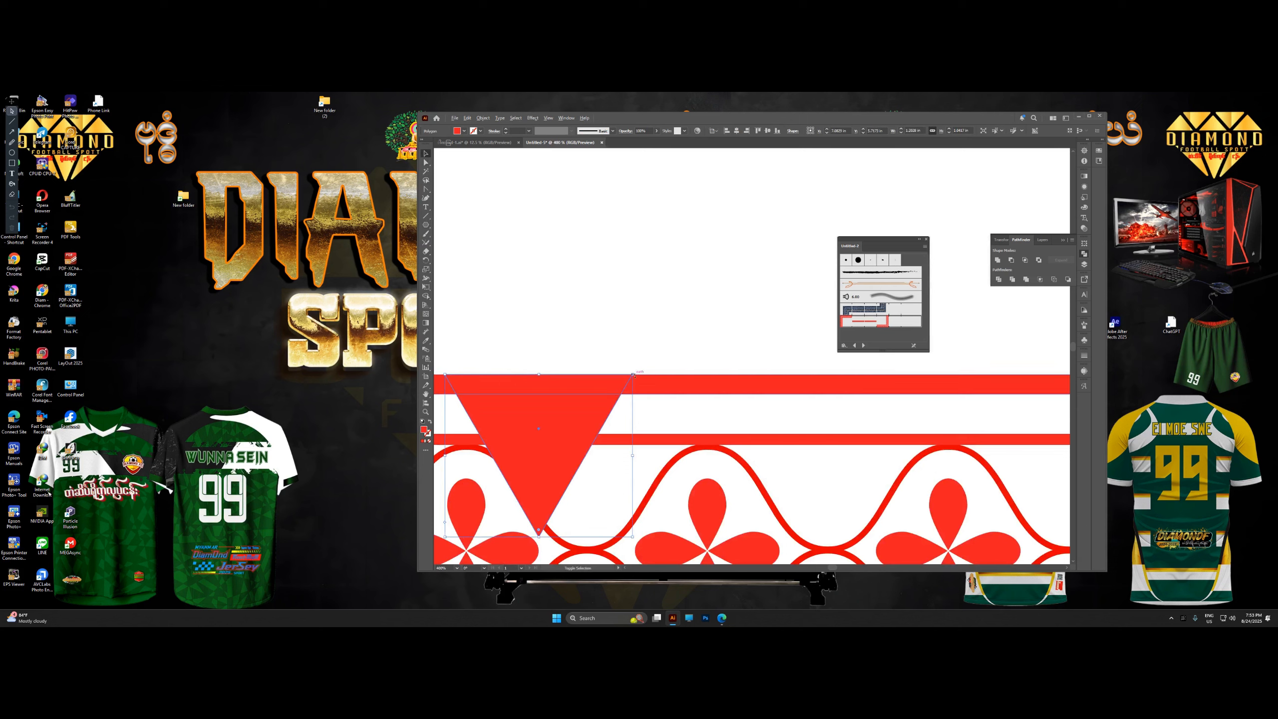
pyautogui.moveTo(632, 375); pyautogui.dragTo(537, 360)
pyautogui.scroll(-5, 506, 362)
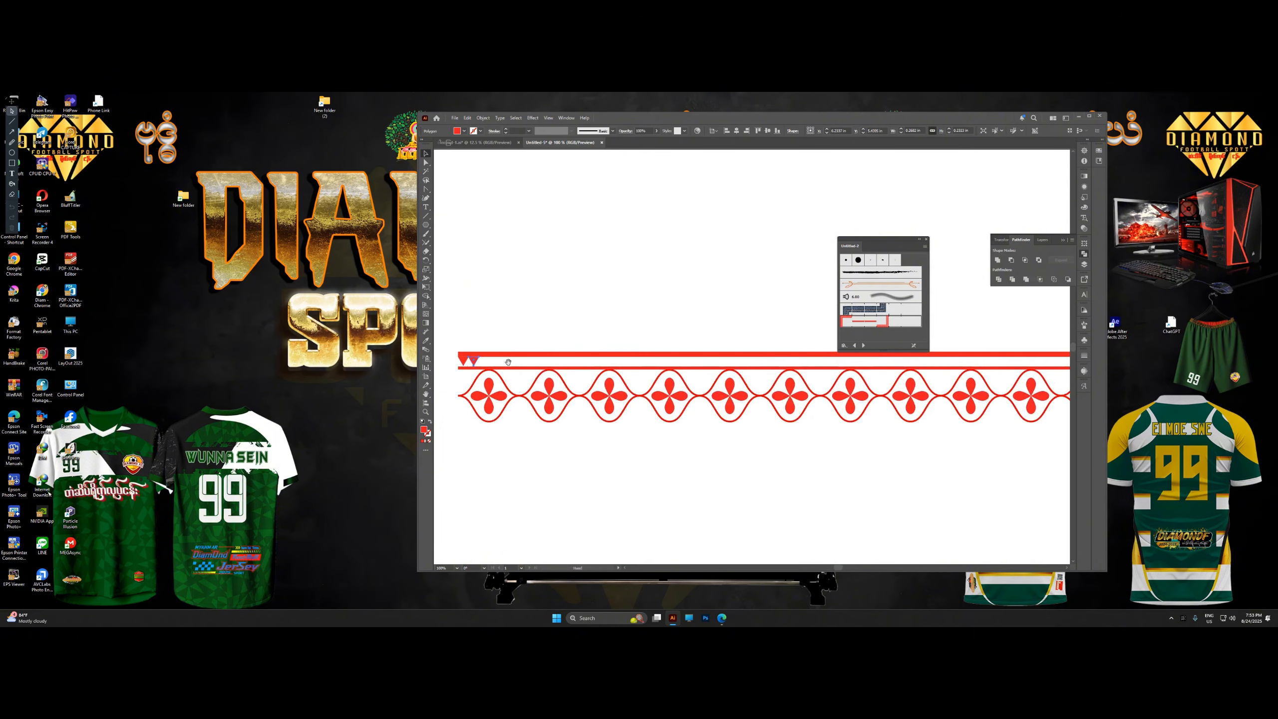
# Move the copied triangle along the thick strip to its right end, between the two strips.
pyautogui.click(493, 349)
pyautogui.moveTo(475, 355); pyautogui.dragTo(992, 358)
pyautogui.scroll(4, 988, 357)
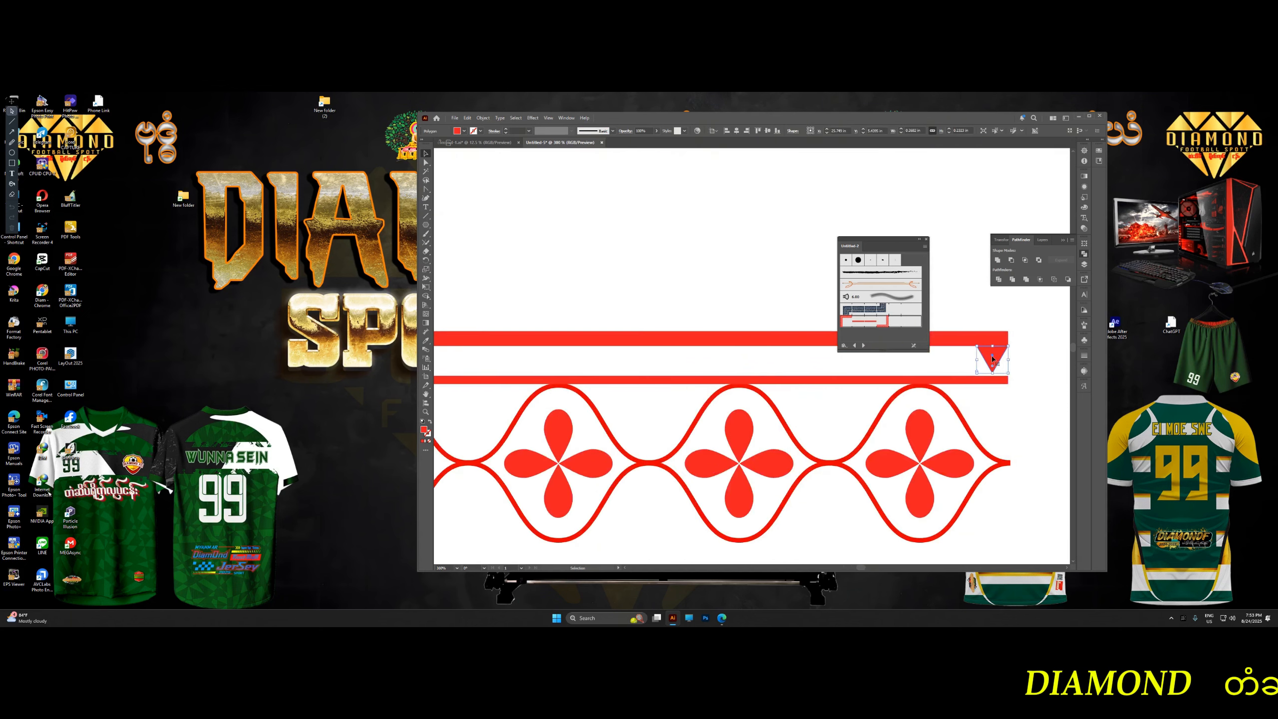
pyautogui.scroll(-6, 581, 371)
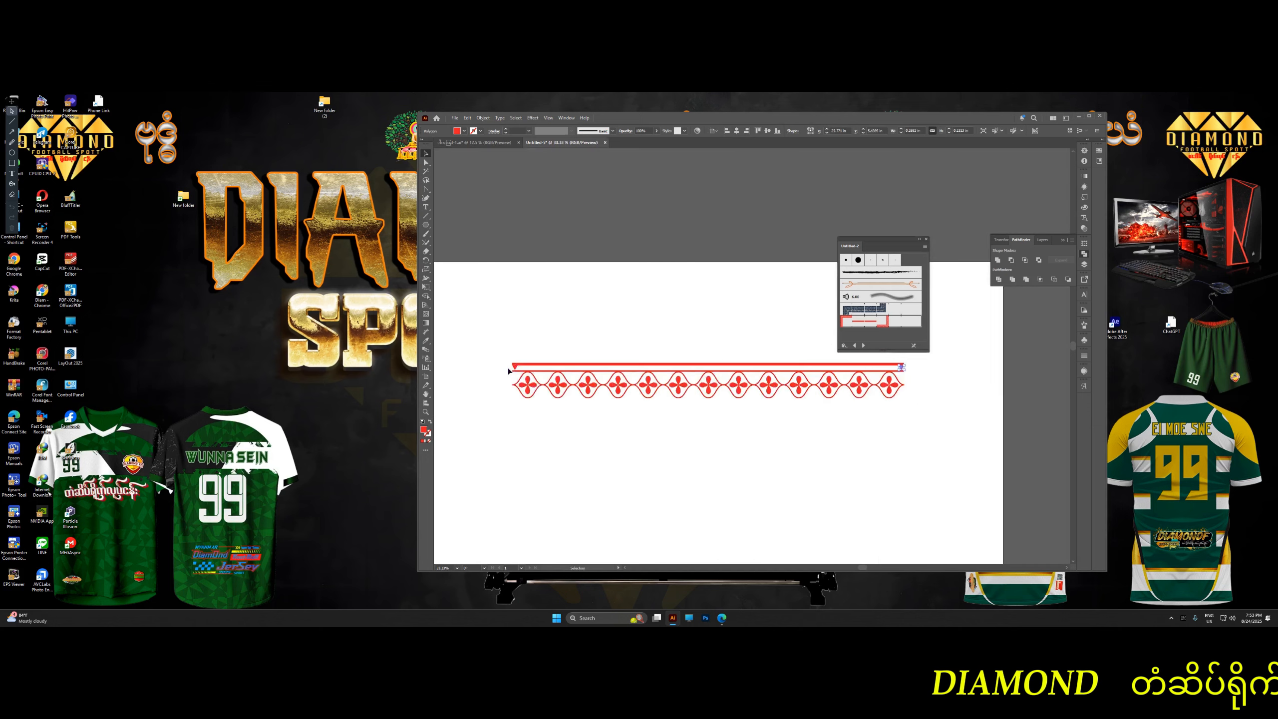
# Blend the two end triangles into a continuous row of red teeth hanging from the thick strip.
pyautogui.scroll(3, 509, 370)
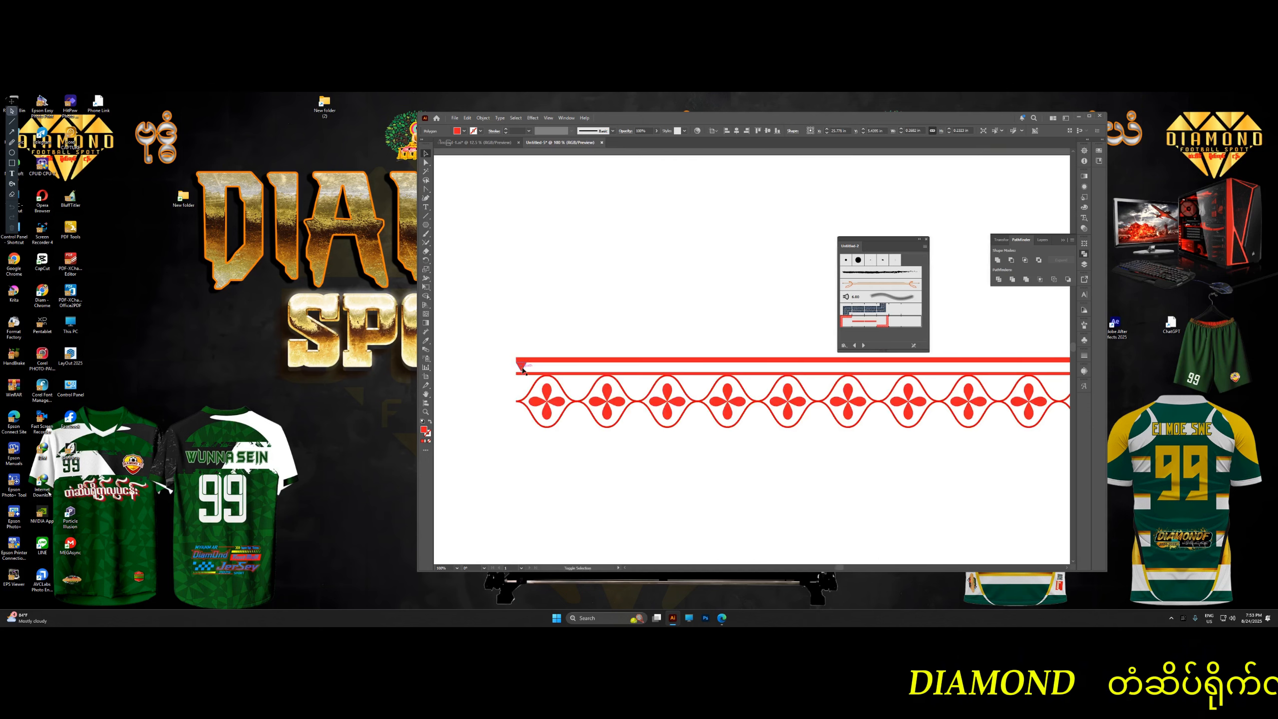
pyautogui.click(426, 349)
pyautogui.scroll(-3, 521, 366)
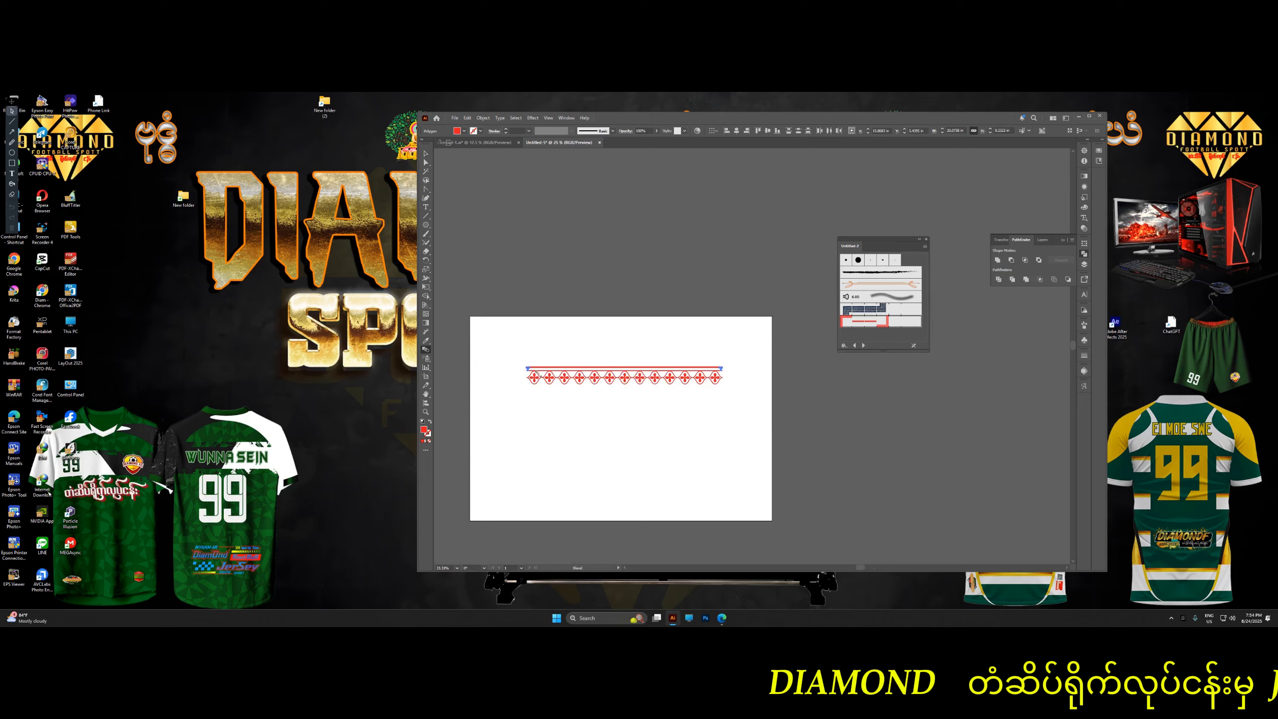
pyautogui.scroll(4, 704, 382)
pyautogui.click(720, 370)
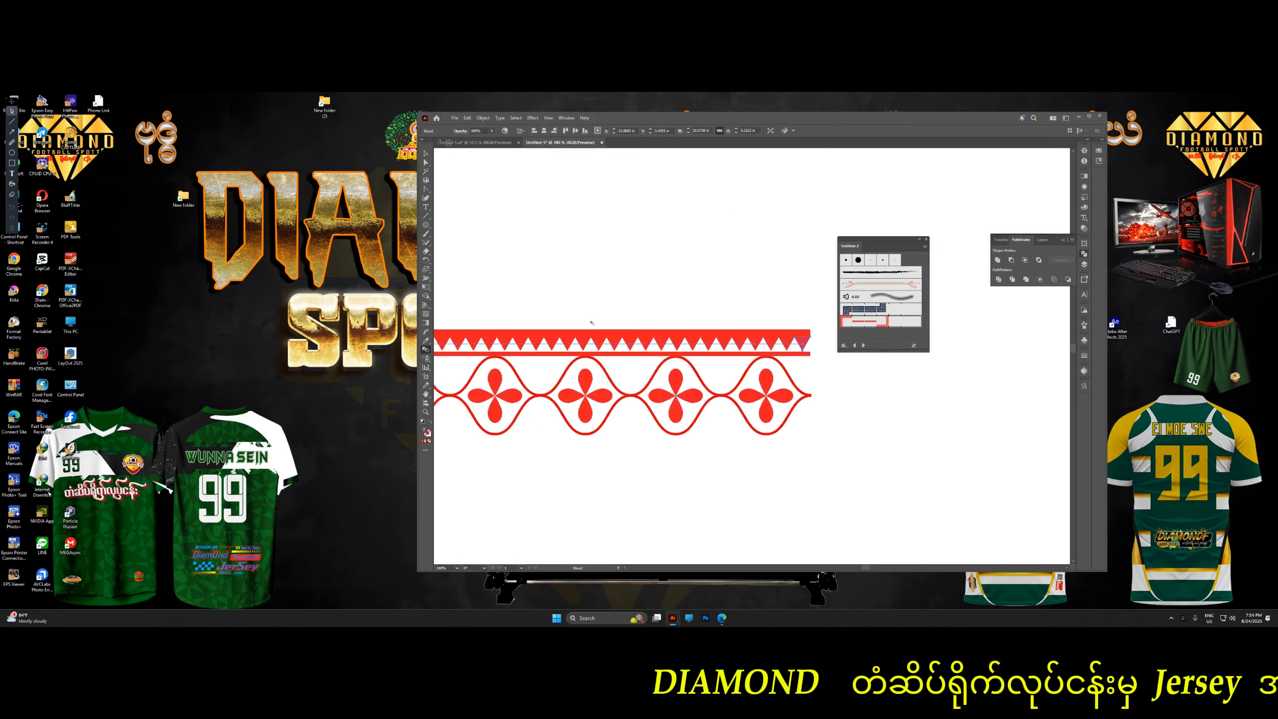
# Deselect the teeth and examine the triangle row and strips along the whole border.
pyautogui.scroll(1, 592, 322)
pyautogui.scroll(-5, 632, 395)
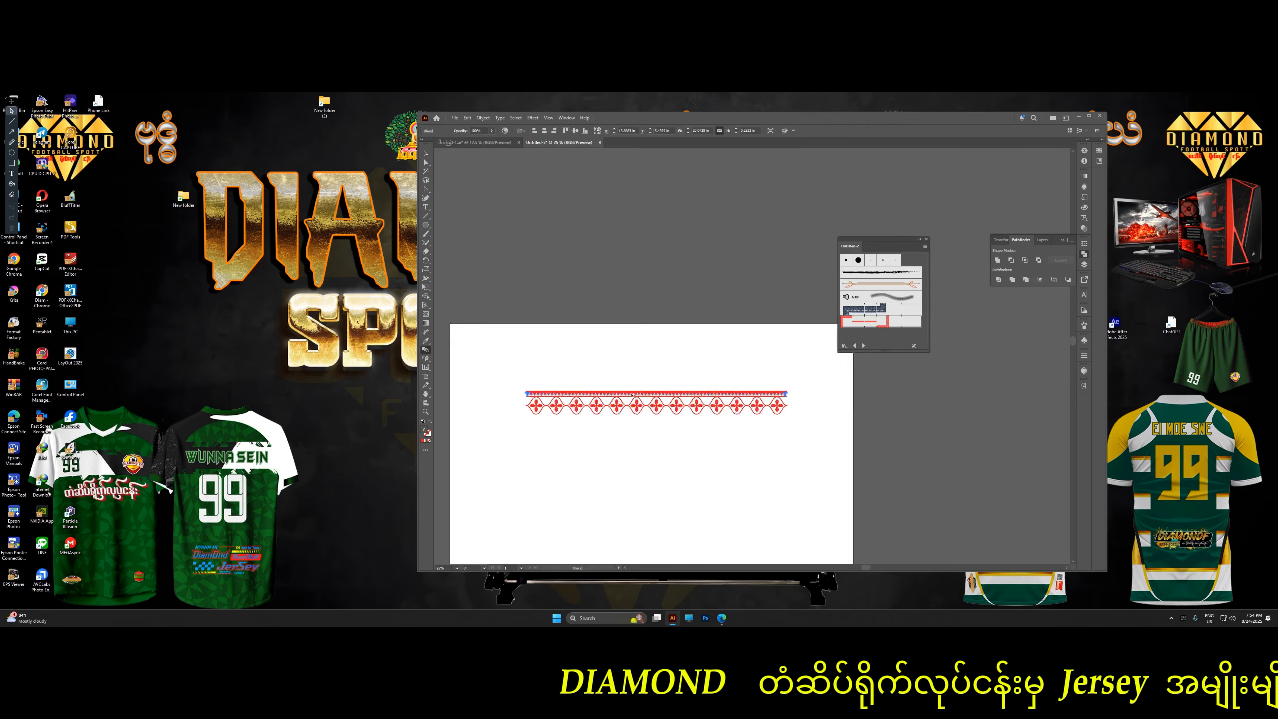
pyautogui.scroll(5, 632, 395)
pyautogui.scroll(-3, 627, 300)
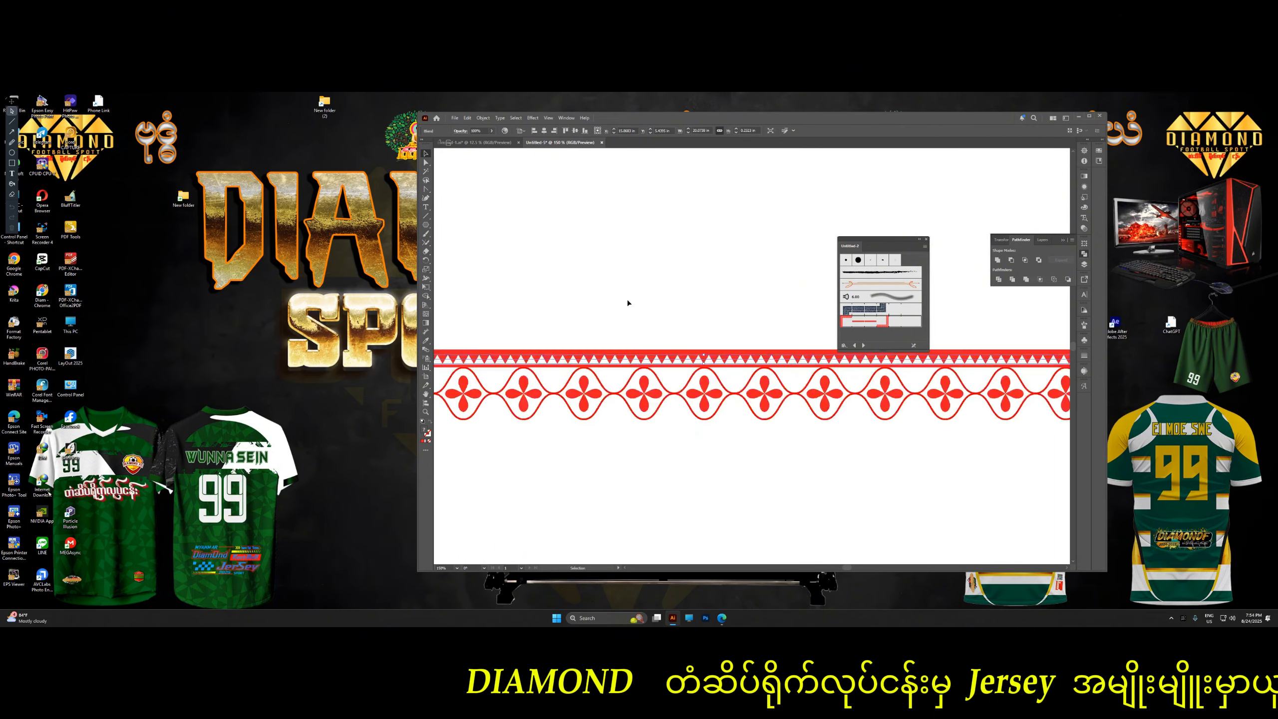
pyautogui.click(631, 291)
pyautogui.moveTo(645, 330)
pyautogui.mouseDown()
pyautogui.moveTo(644, 357)
pyautogui.moveTo(639, 344)
pyautogui.mouseUp()
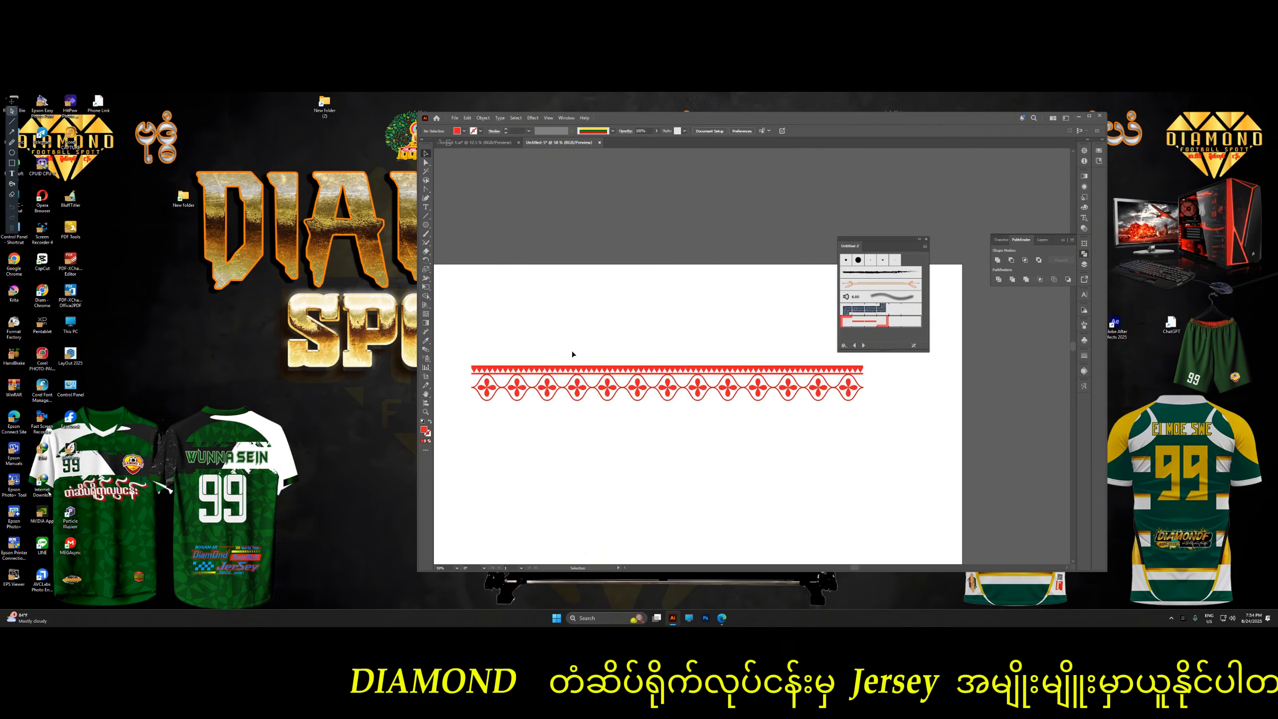
pyautogui.click(863, 375)
pyautogui.click(671, 343)
pyautogui.scroll(3, 537, 371)
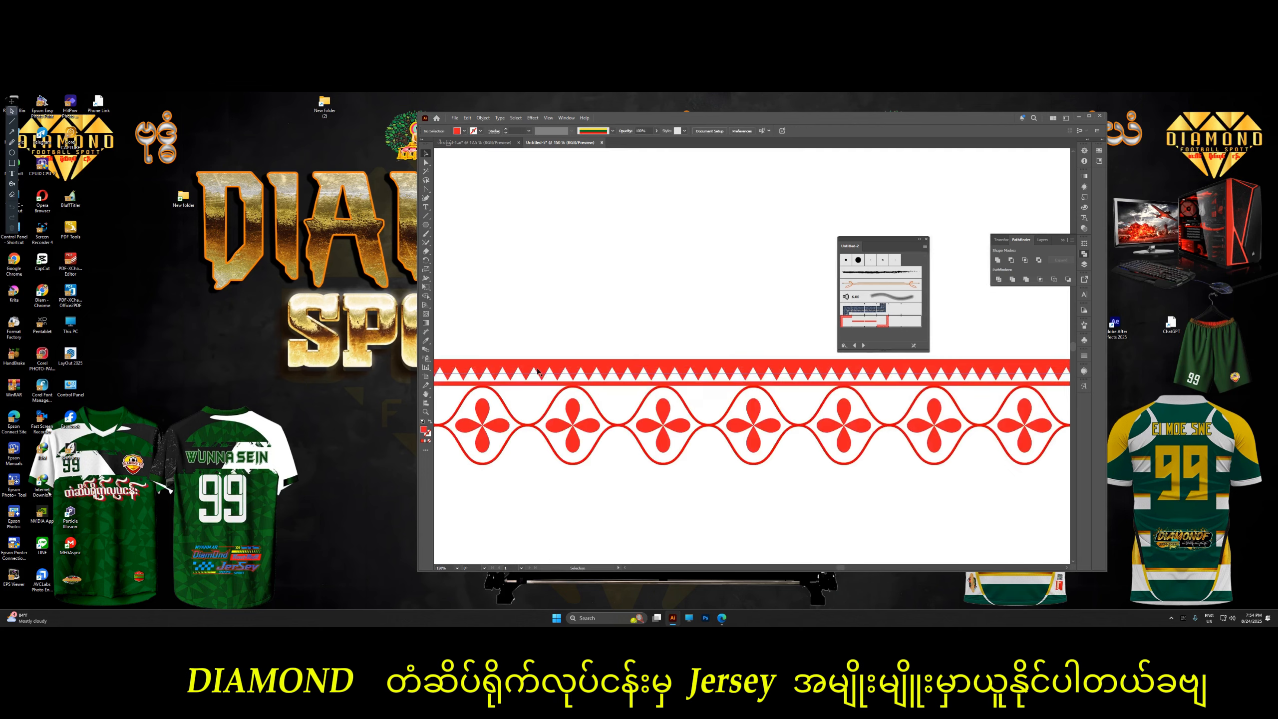
# Expand the triangle row and its two strips with Object and Fill, and unite them with Pathfinder into one toothed band.
pyautogui.scroll(-3, 537, 371)
pyautogui.moveTo(537, 378); pyautogui.dragTo(539, 378)
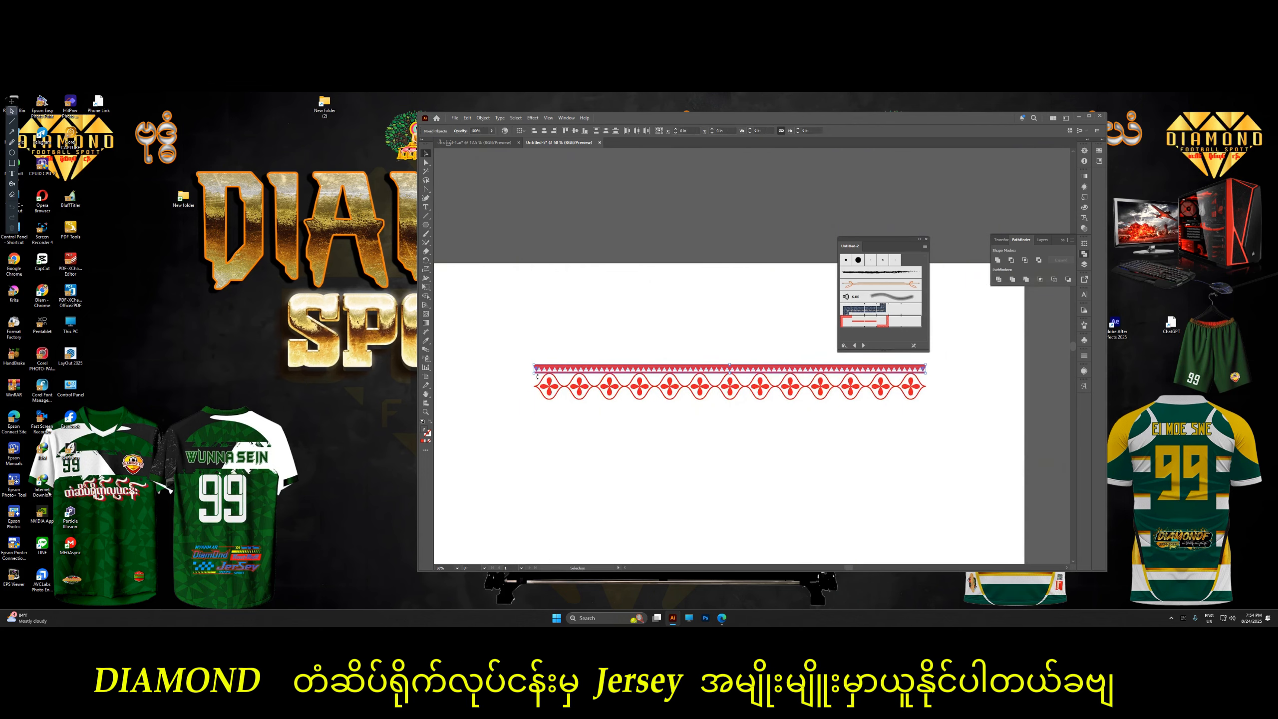
pyautogui.click(483, 119)
pyautogui.click(504, 223)
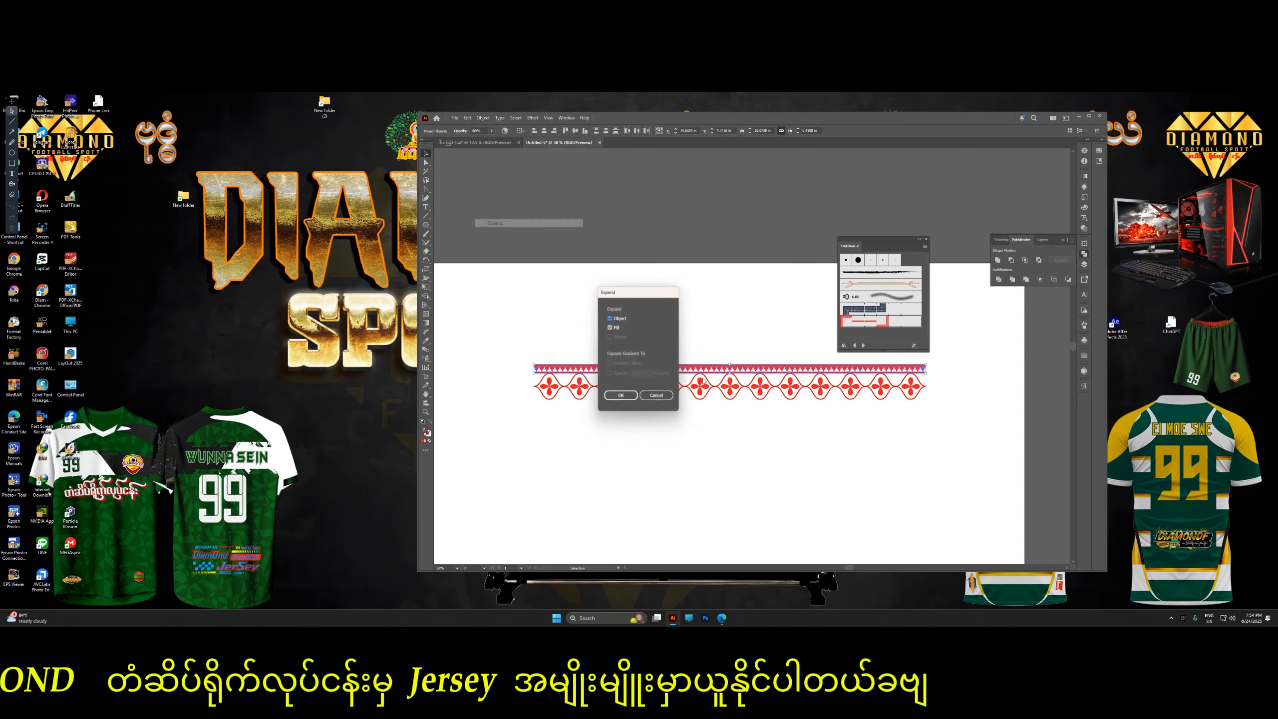
pyautogui.click(620, 395)
pyautogui.scroll(4, 734, 369)
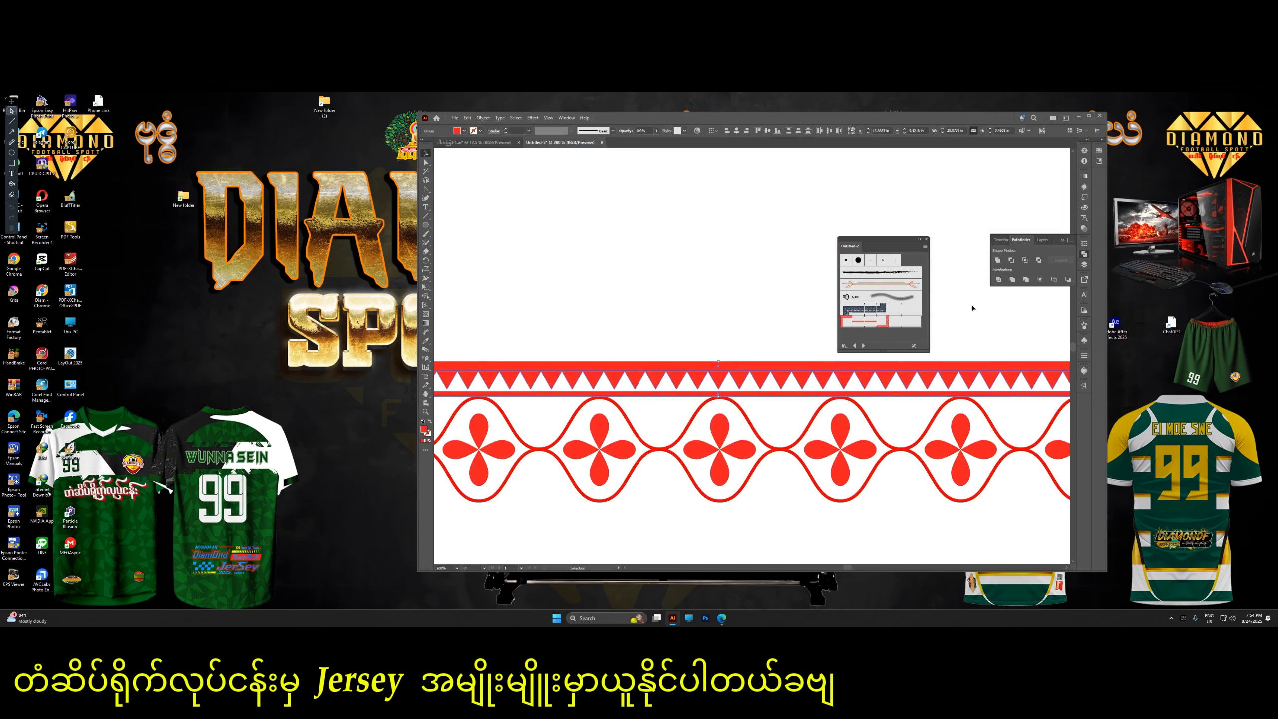
pyautogui.click(997, 259)
# Reflect a copy of the toothed band across the horizontal axis.
pyautogui.scroll(-5, 667, 342)
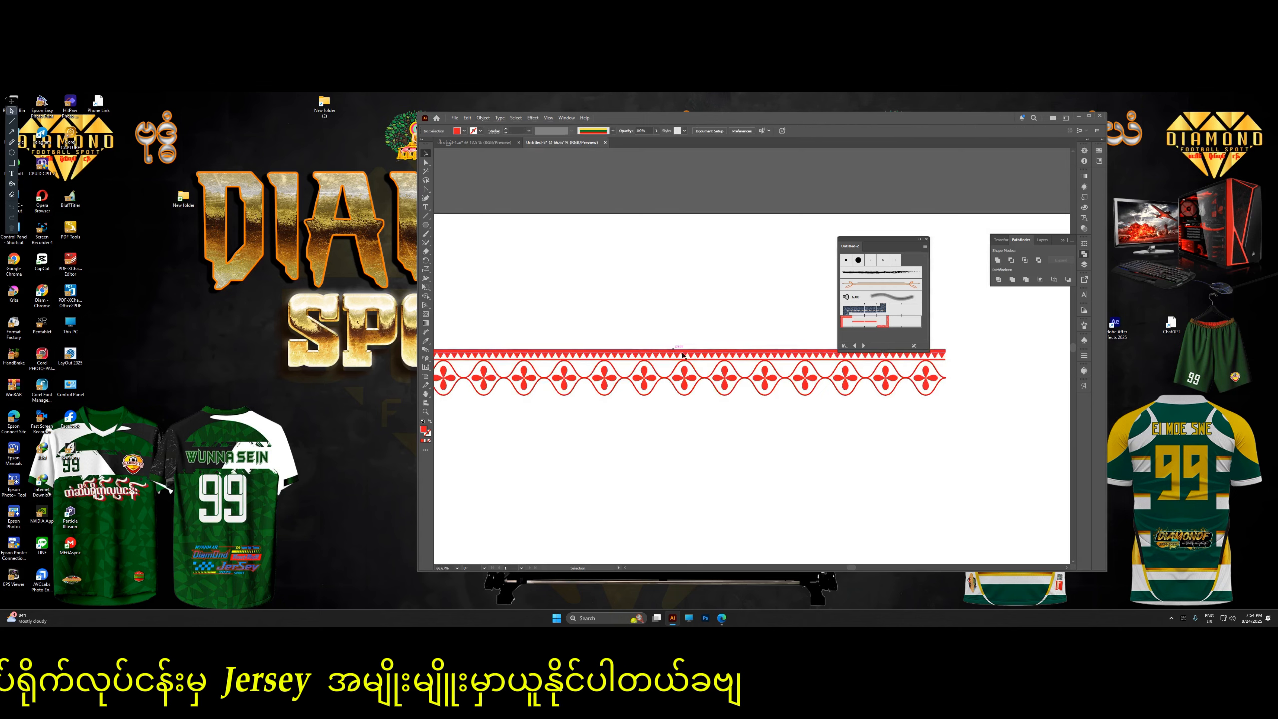
pyautogui.rightClick(696, 355)
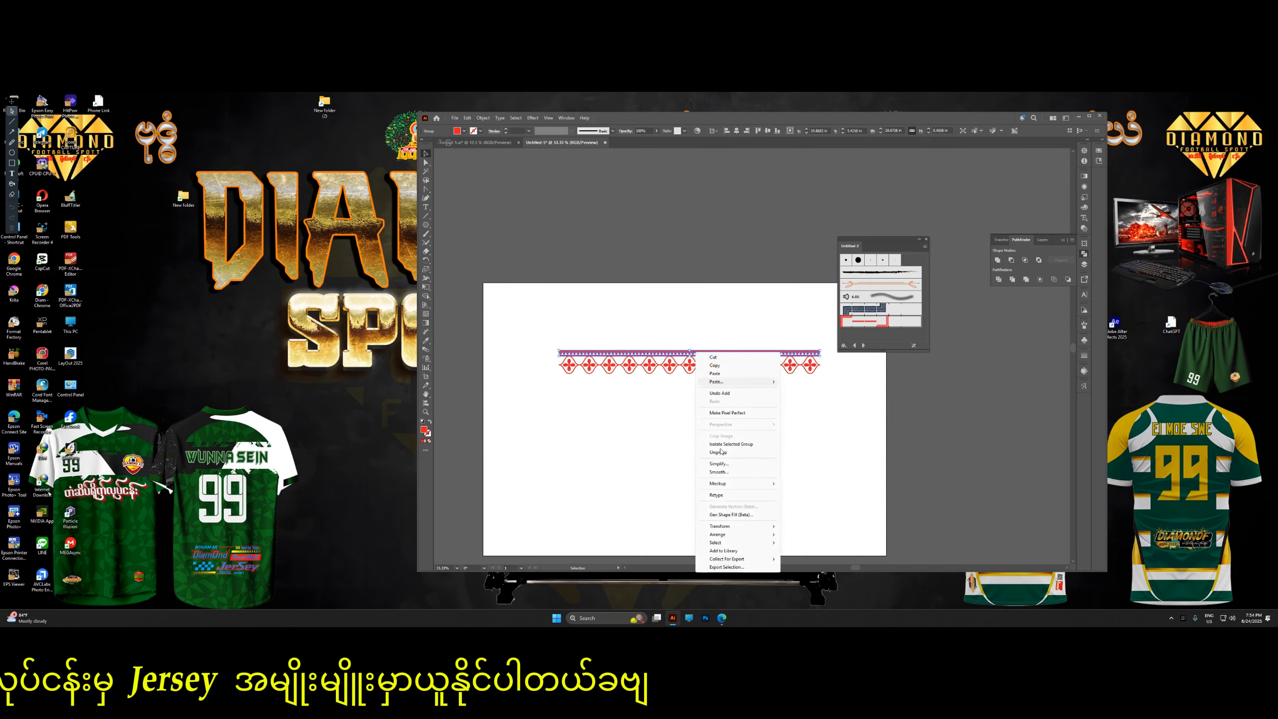
pyautogui.moveTo(750, 526)
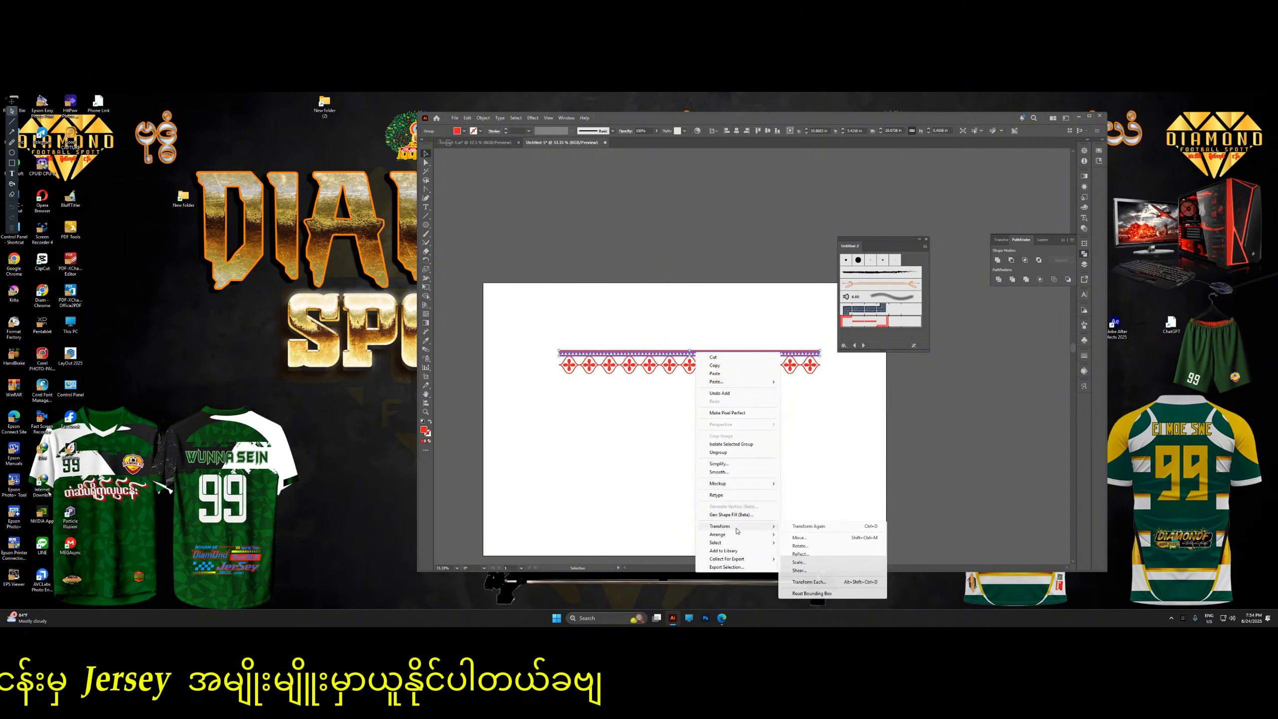
pyautogui.click(803, 554)
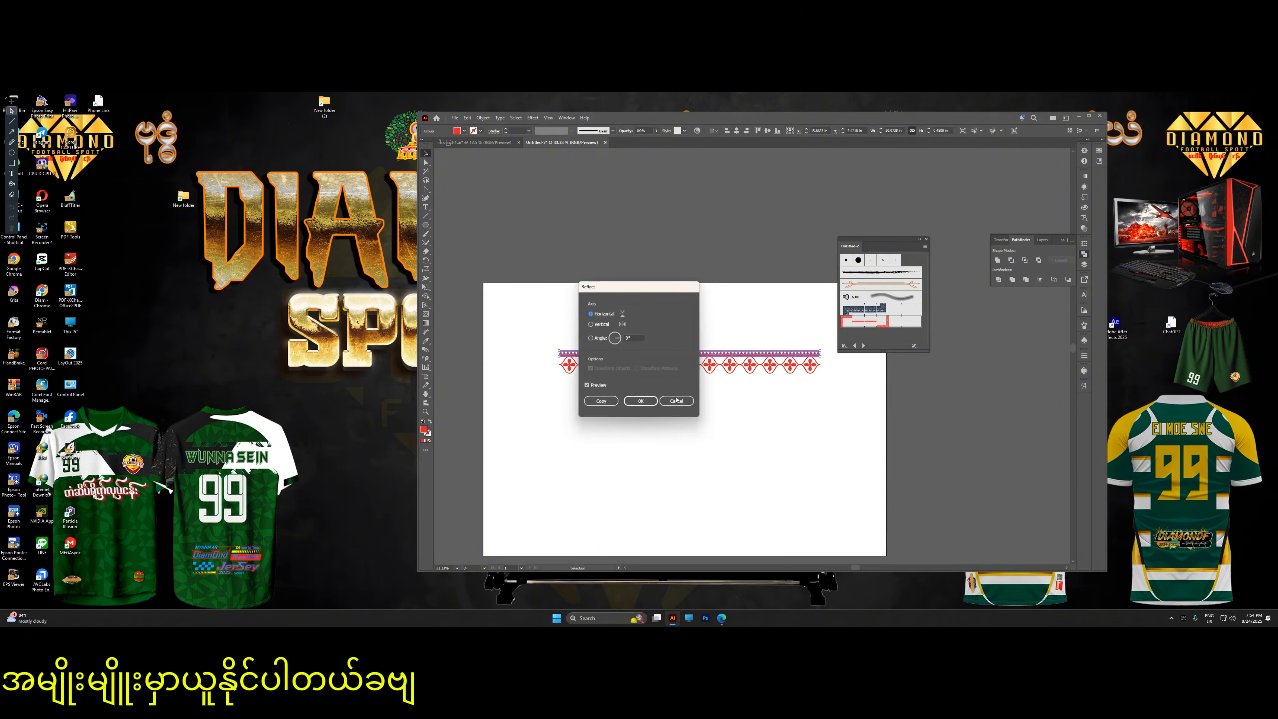
pyautogui.click(601, 401)
pyautogui.hotkey('ctrl', '=')
pyautogui.hotkey('ctrl', '=')
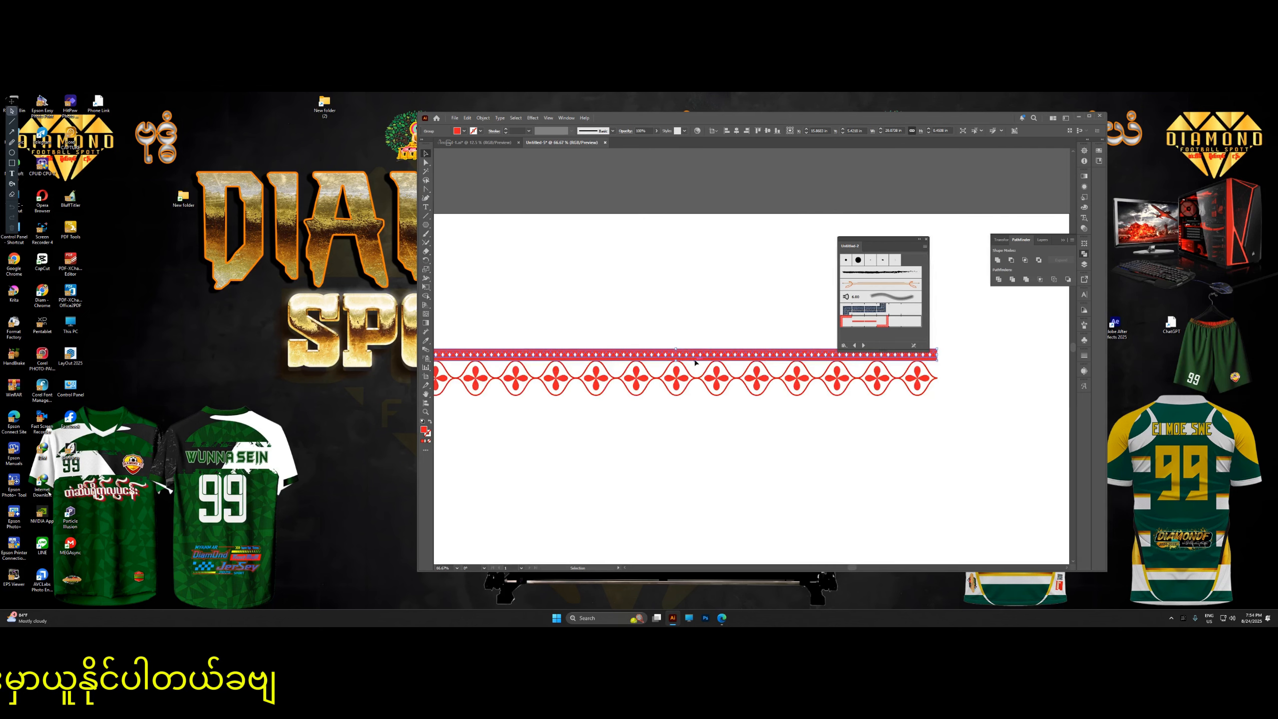
# Move the mirrored band below the floral chain and fit the two toothed bands against the chain's curves.
pyautogui.moveTo(695, 361); pyautogui.dragTo(697, 408)
pyautogui.click(669, 424)
pyautogui.scroll(7, 657, 340)
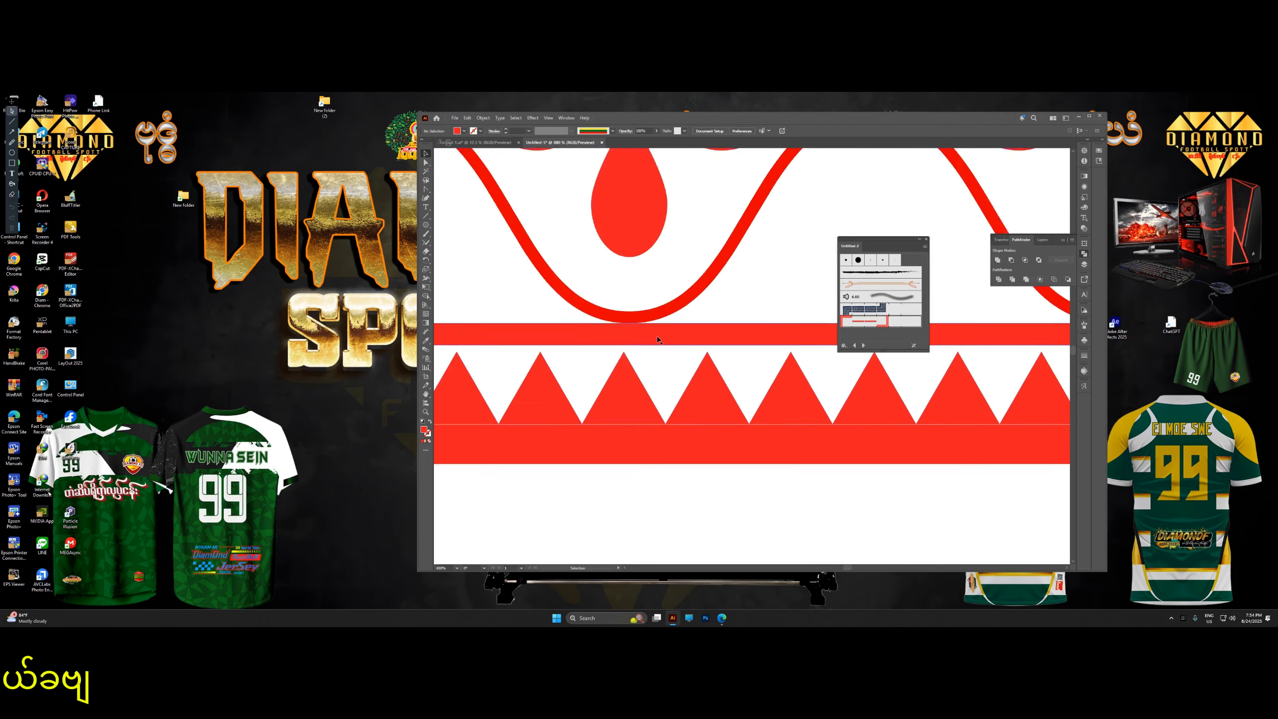
pyautogui.scroll(2, 657, 340)
pyautogui.click(657, 340)
pyautogui.hotkey('ctrl', '1')
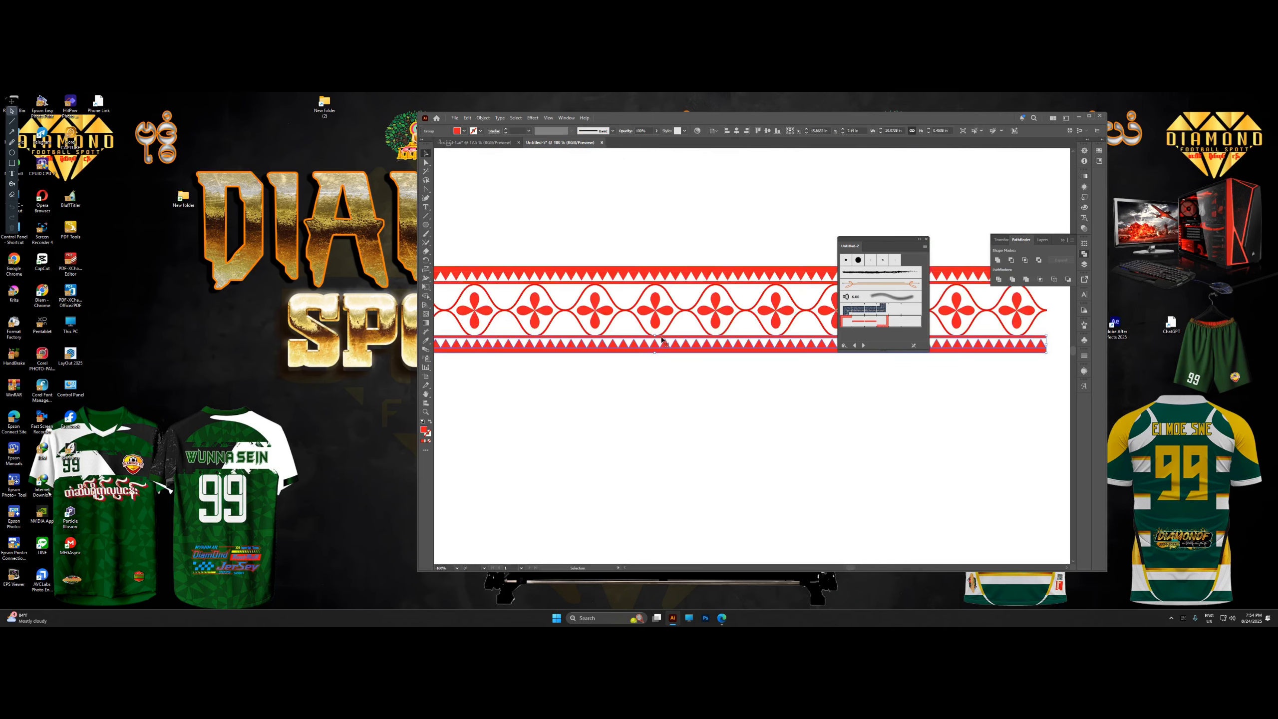
pyautogui.scroll(5, 661, 341)
pyautogui.moveTo(651, 330); pyautogui.dragTo(650, 330)
pyautogui.hotkey('ctrl', '0')
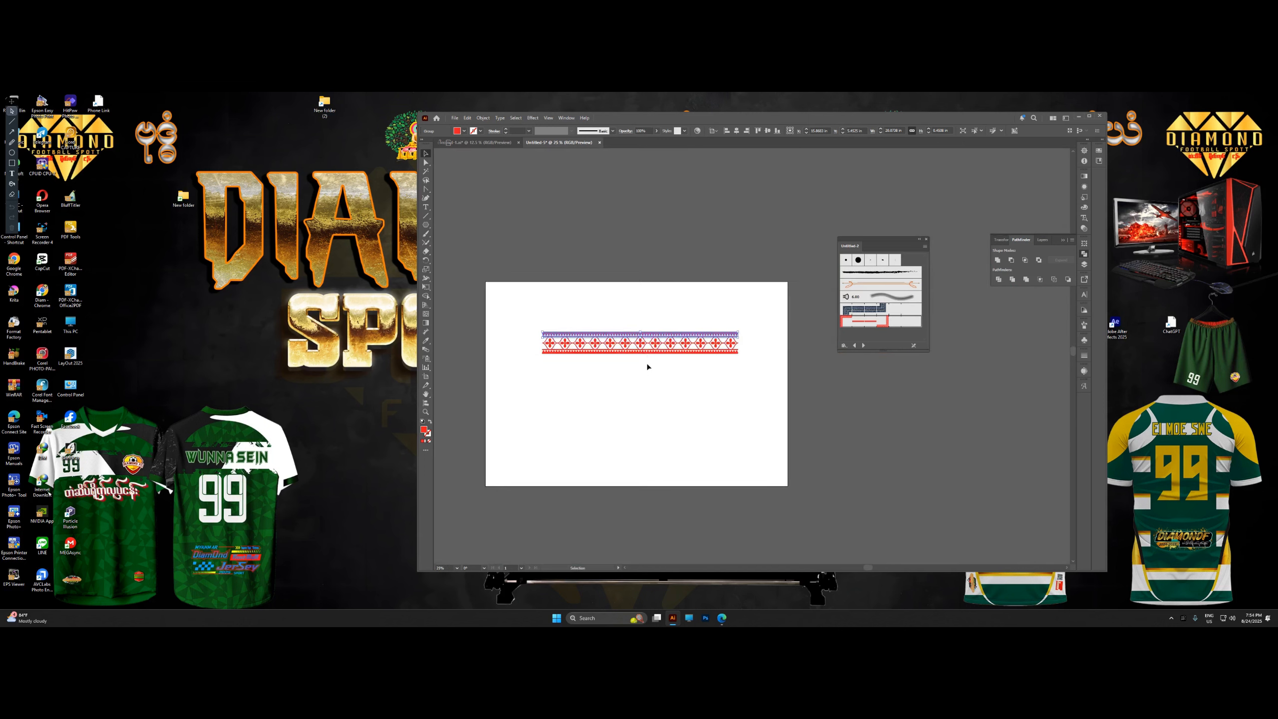
# Select both toothed bands and the floral chain and align them to a common horizontal center.
pyautogui.hotkey('ctrl', '-')
pyautogui.hotkey('ctrl', '+')
pyautogui.moveTo(747, 326); pyautogui.dragTo(568, 385)
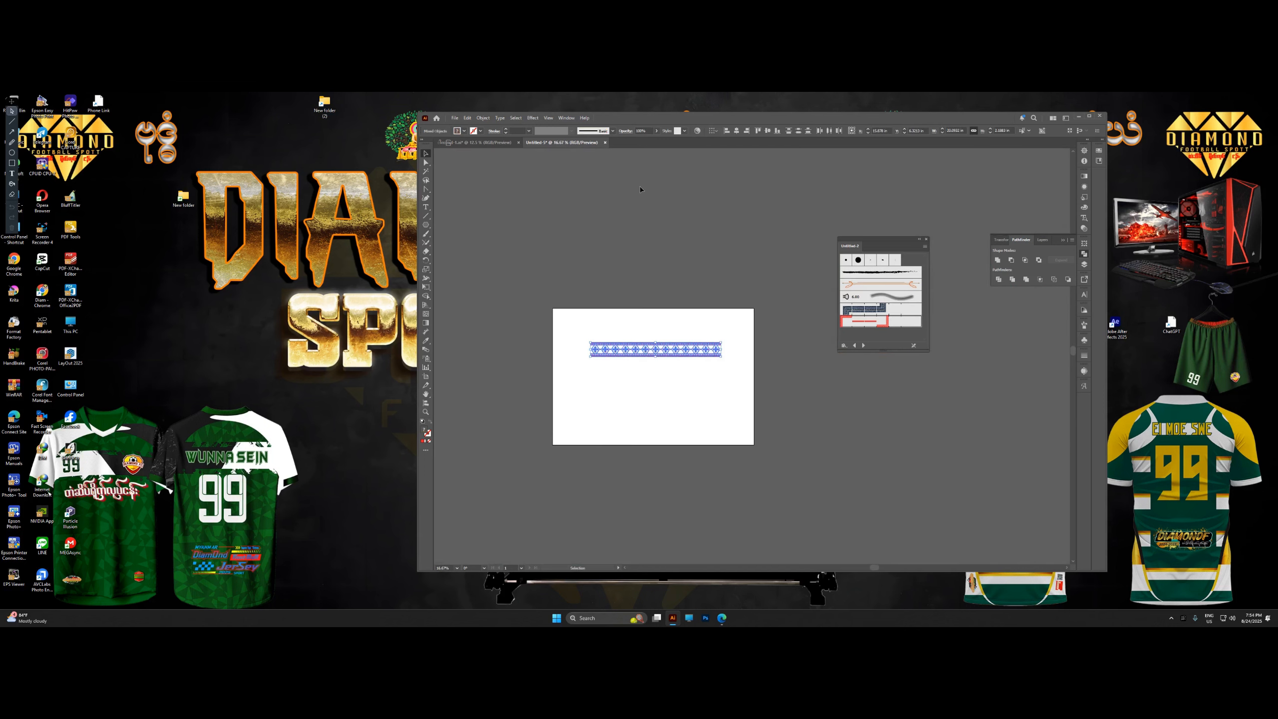
pyautogui.click(737, 131)
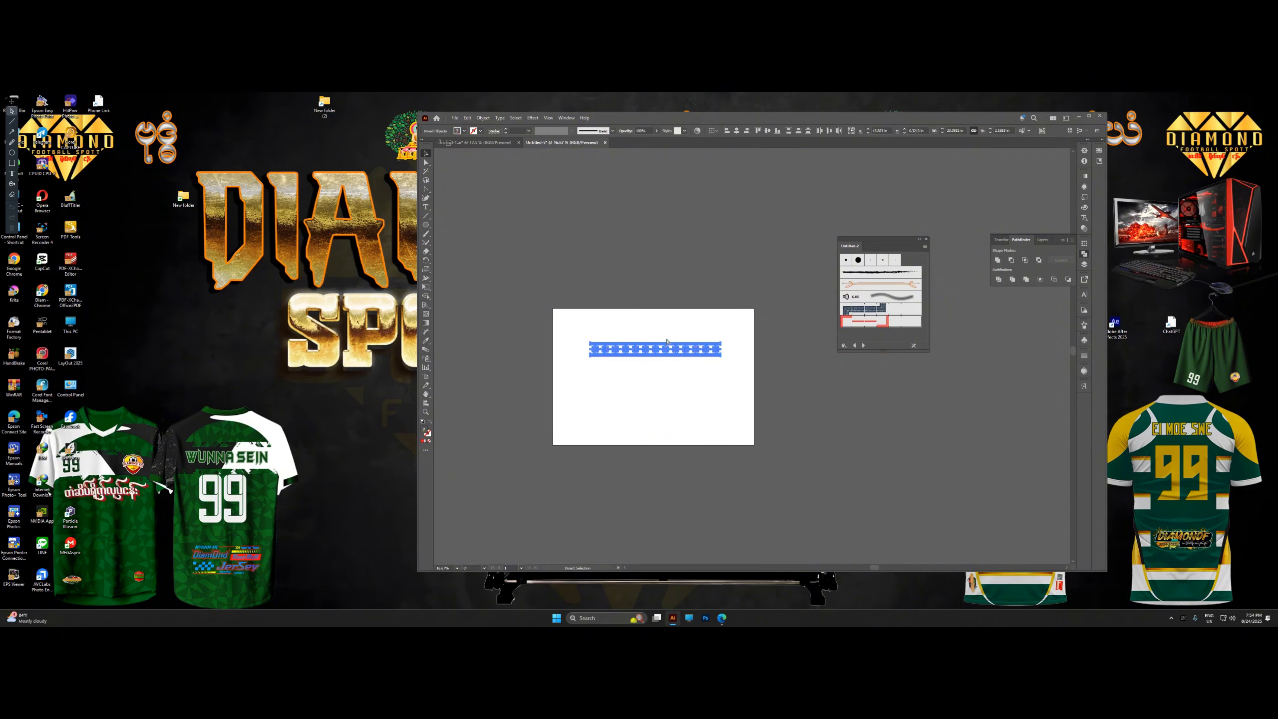
pyautogui.click(666, 369)
pyautogui.scroll(3, 666, 370)
pyautogui.scroll(-2, 637, 377)
pyautogui.scroll(2, 537, 363)
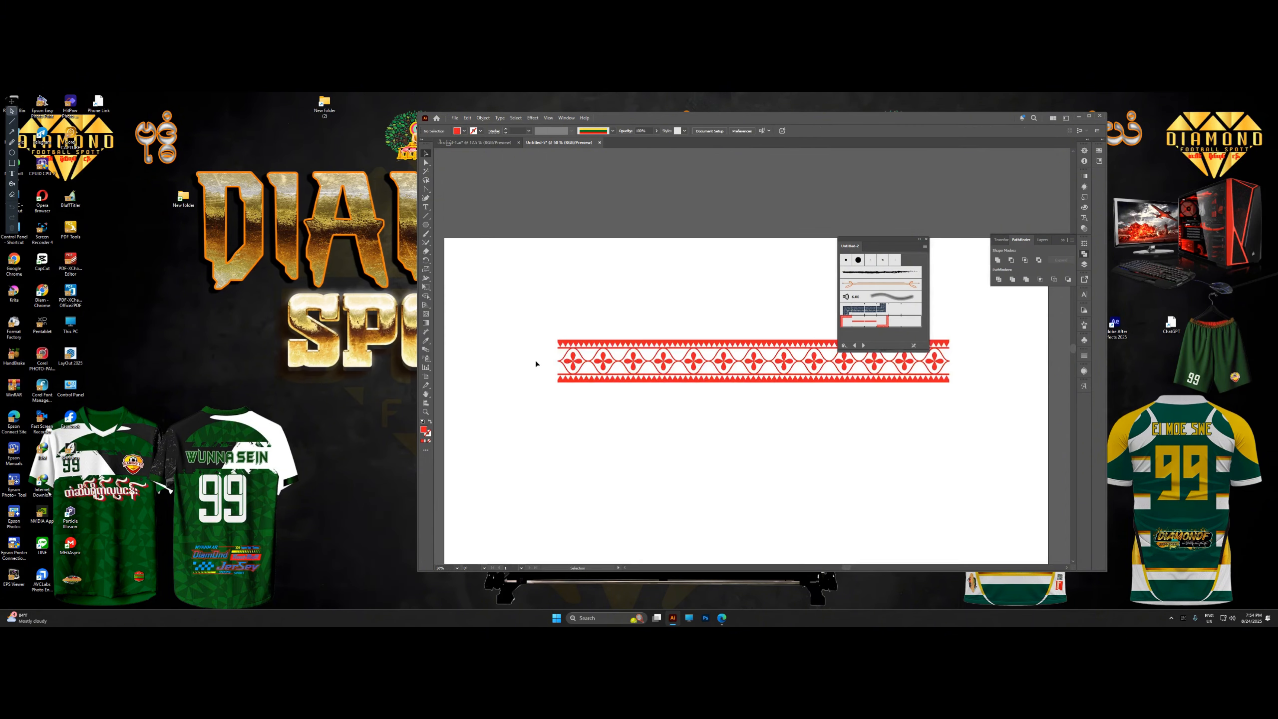
# Group the floral chain between the bands and check how the upper band fits against it.
pyautogui.moveTo(964, 365); pyautogui.dragTo(803, 357)
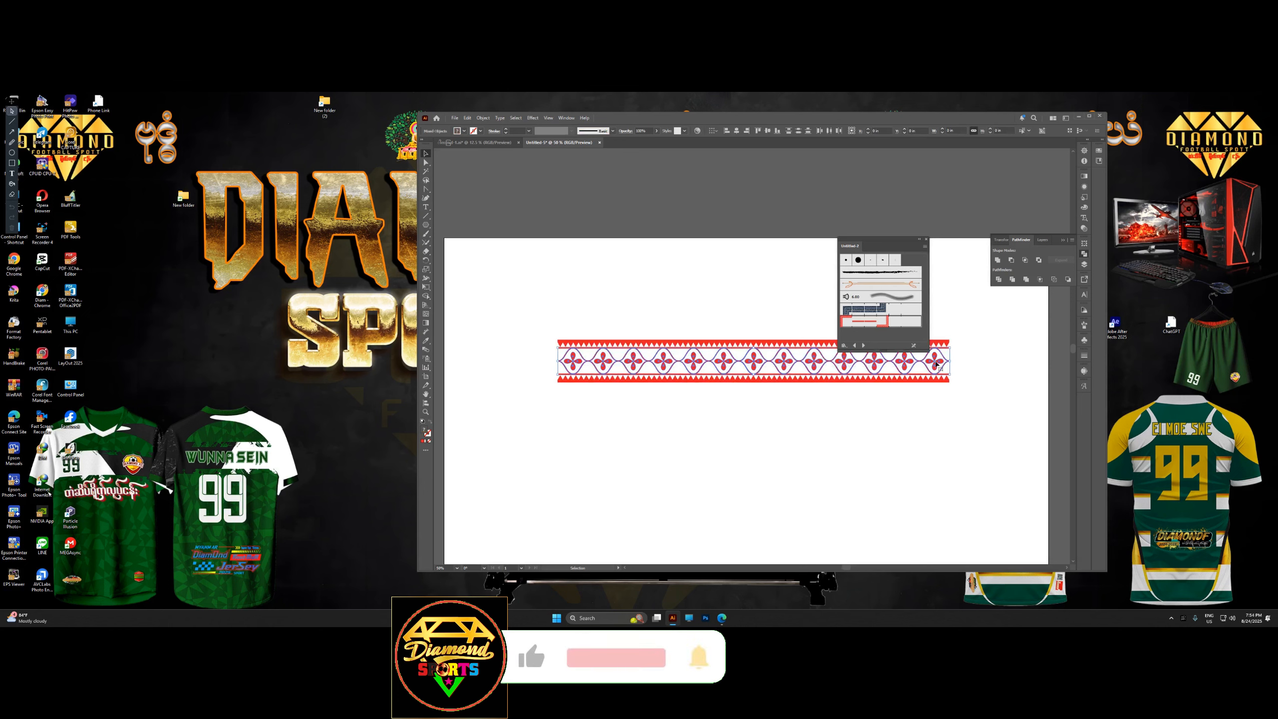
pyautogui.rightClick(803, 357)
pyautogui.click(721, 422)
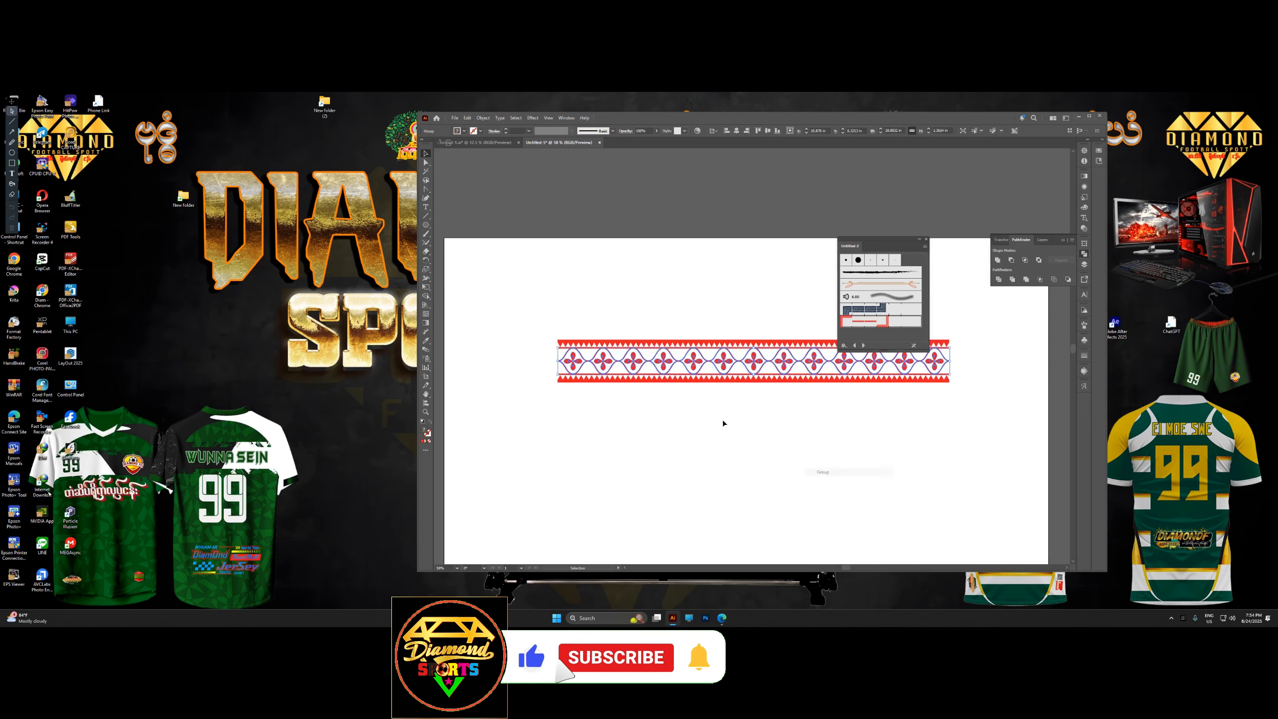
pyautogui.click(632, 377)
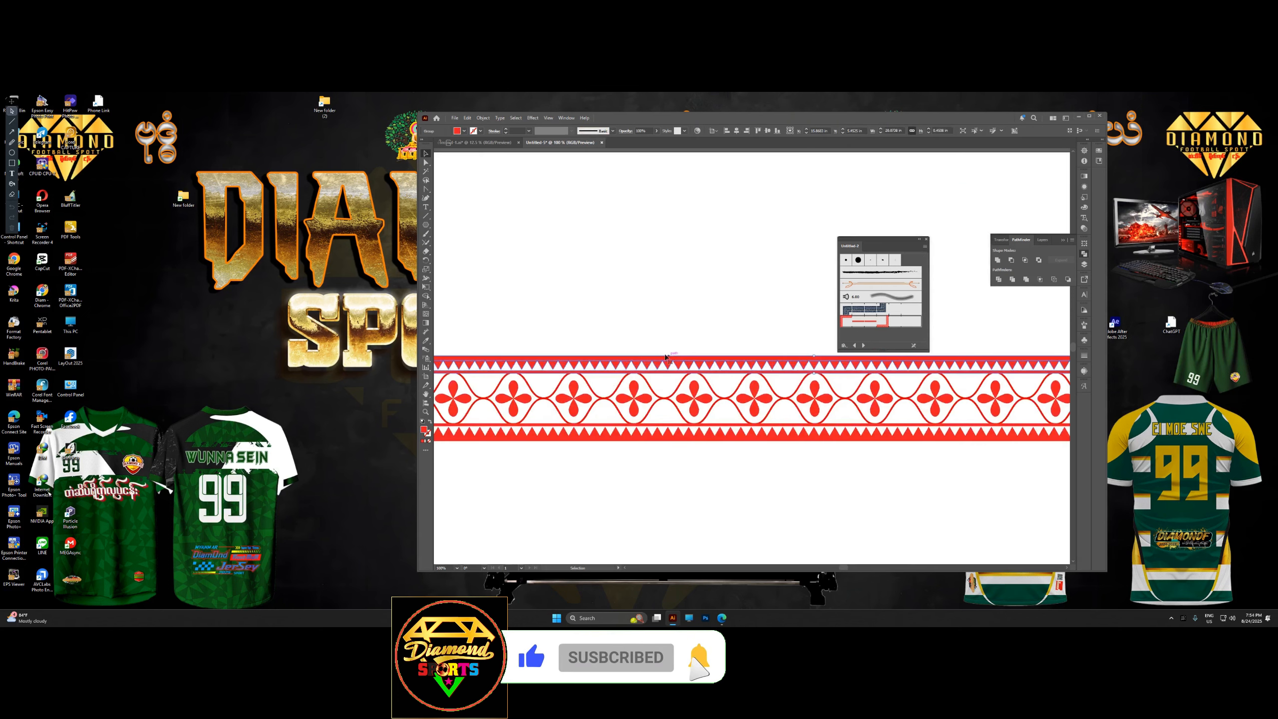
pyautogui.hotkey('ctrl', '+')
pyautogui.hotkey('ctrl', '+')
pyautogui.hotkey('ctrl', '-')
pyautogui.hotkey('ctrl', '-')
pyautogui.hotkey('ctrl', '-')
pyautogui.hotkey('ctrl', '-')
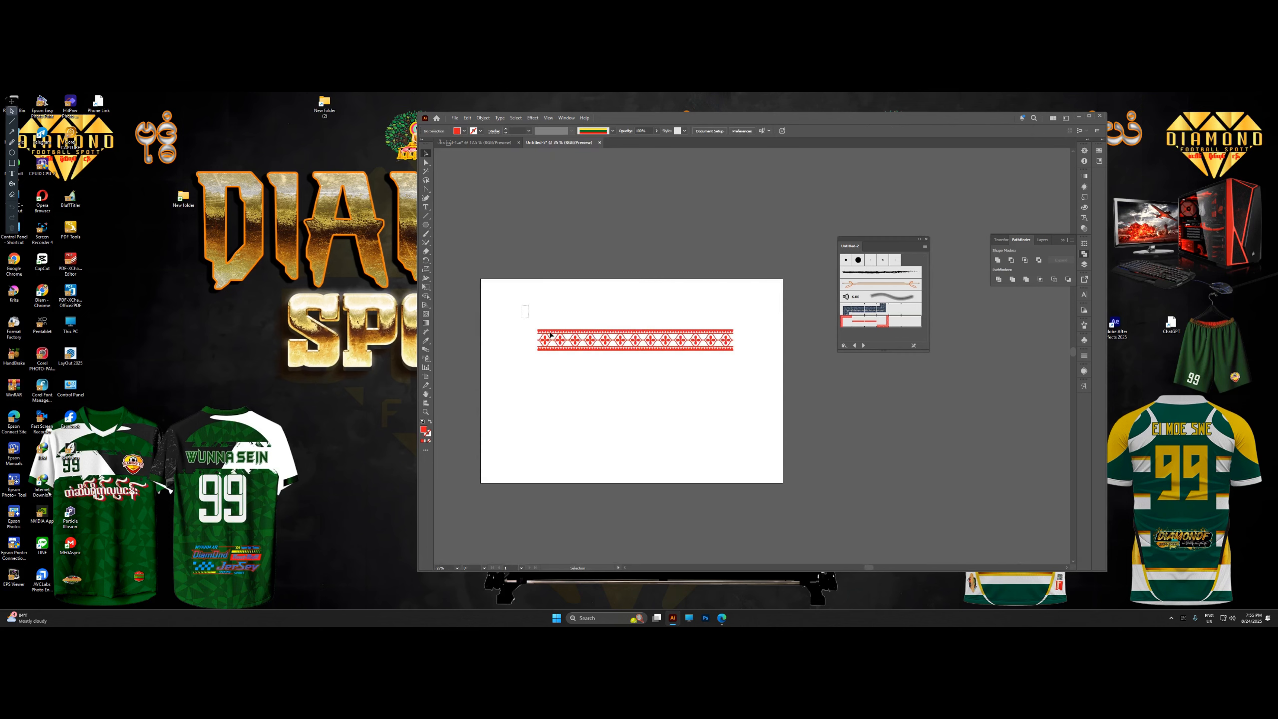
# Move the whole border lower on the artboard, scale it down and group it as one object.
pyautogui.hotkey('ctrl', 'a')
pyautogui.moveTo(660, 340); pyautogui.dragTo(669, 355)
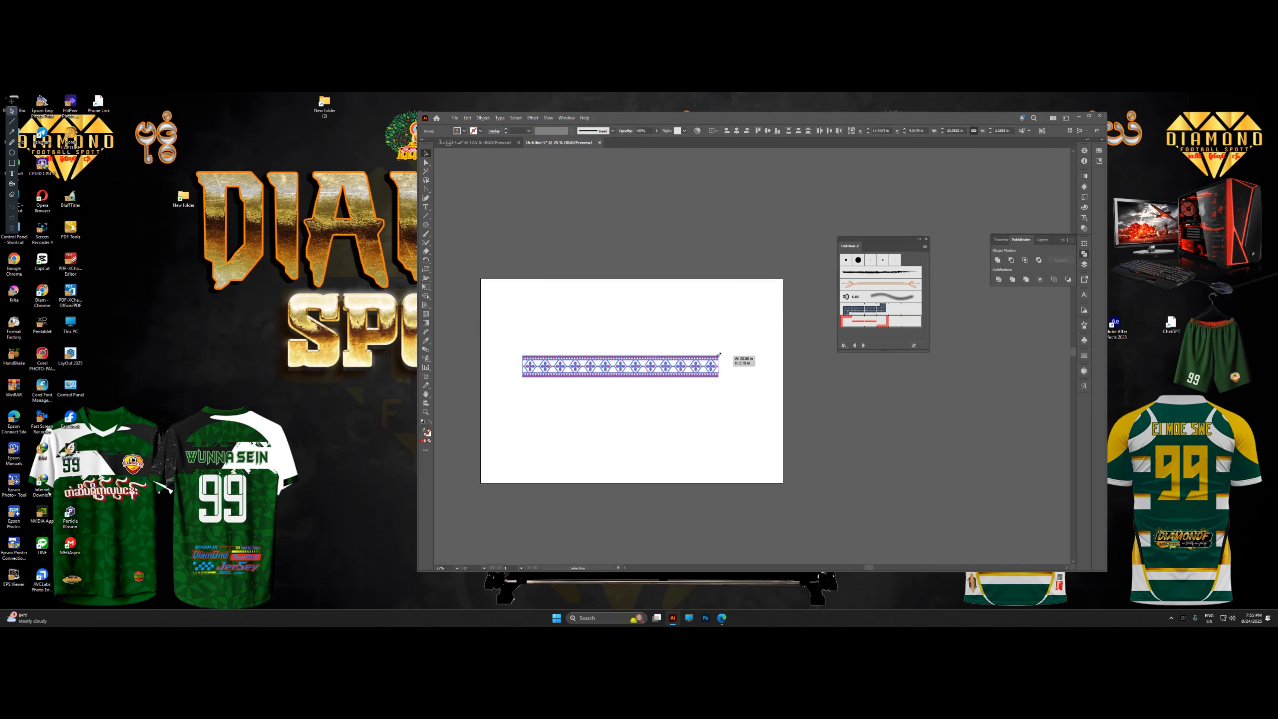
pyautogui.moveTo(719, 355); pyautogui.dragTo(661, 363)
pyautogui.hotkey('ctrl', '1')
pyautogui.click(737, 328)
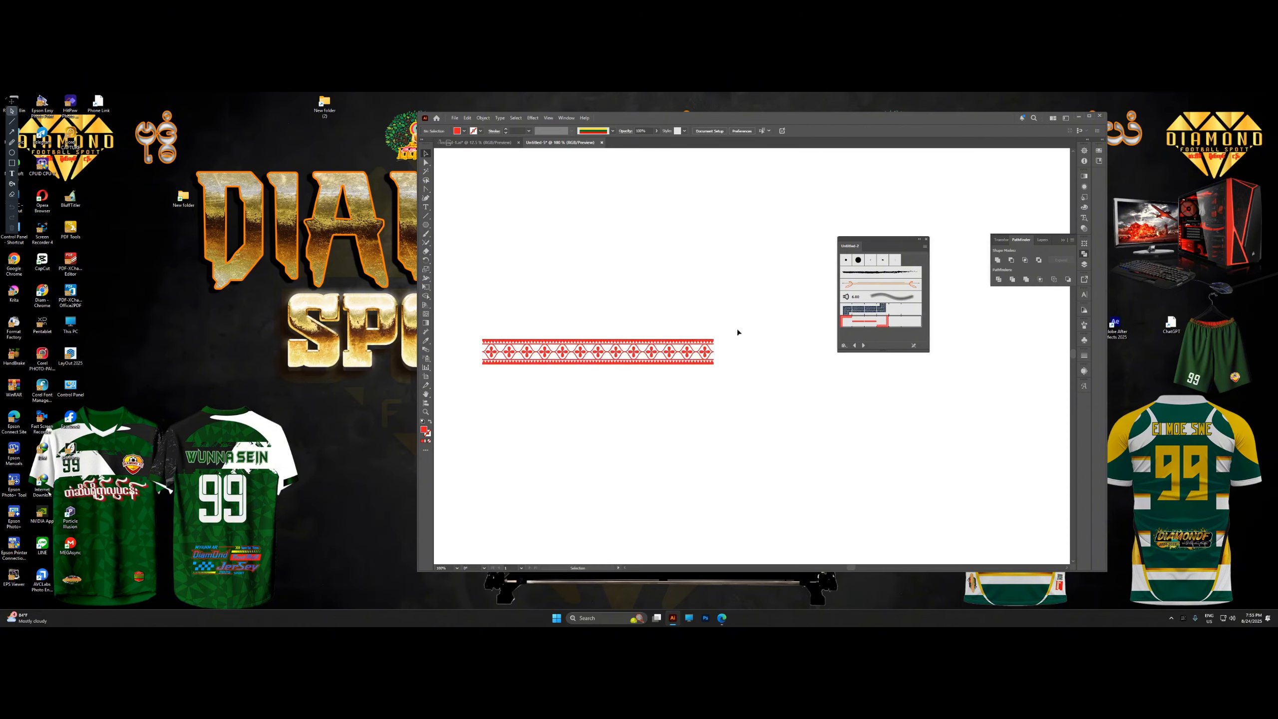
pyautogui.moveTo(483, 392); pyautogui.dragTo(483, 393)
pyautogui.scroll(5, 536, 349)
pyautogui.scroll(-4, 577, 355)
pyautogui.scroll(2, 528, 364)
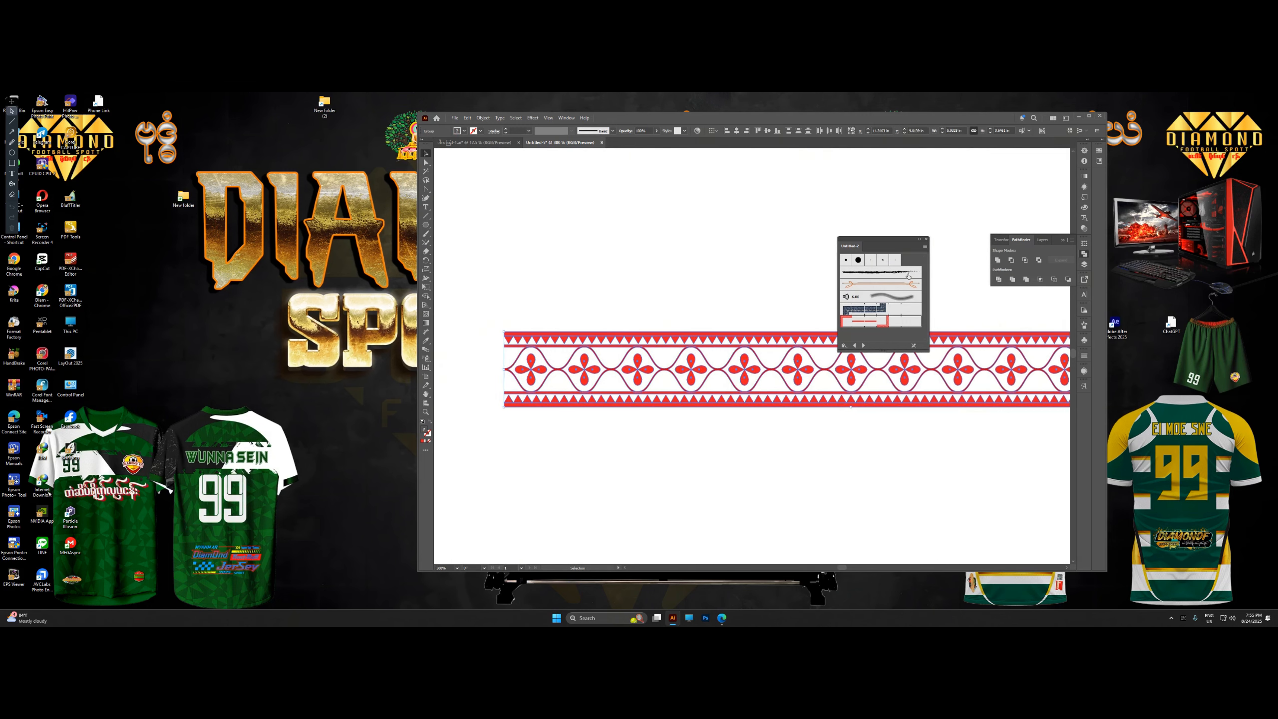
# Display the document's brushes with the brush library moved aside, and reposition the border near the artboard's middle.
pyautogui.moveTo(892, 239); pyautogui.dragTo(963, 176)
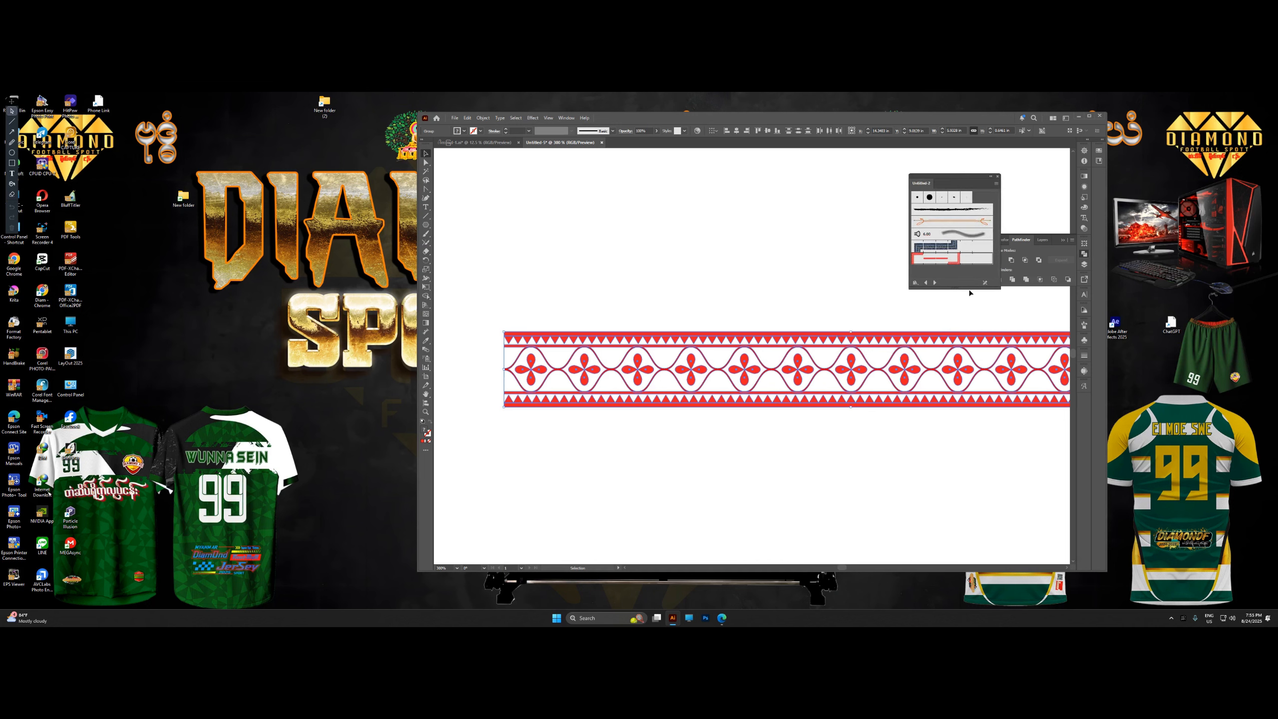
pyautogui.click(1085, 325)
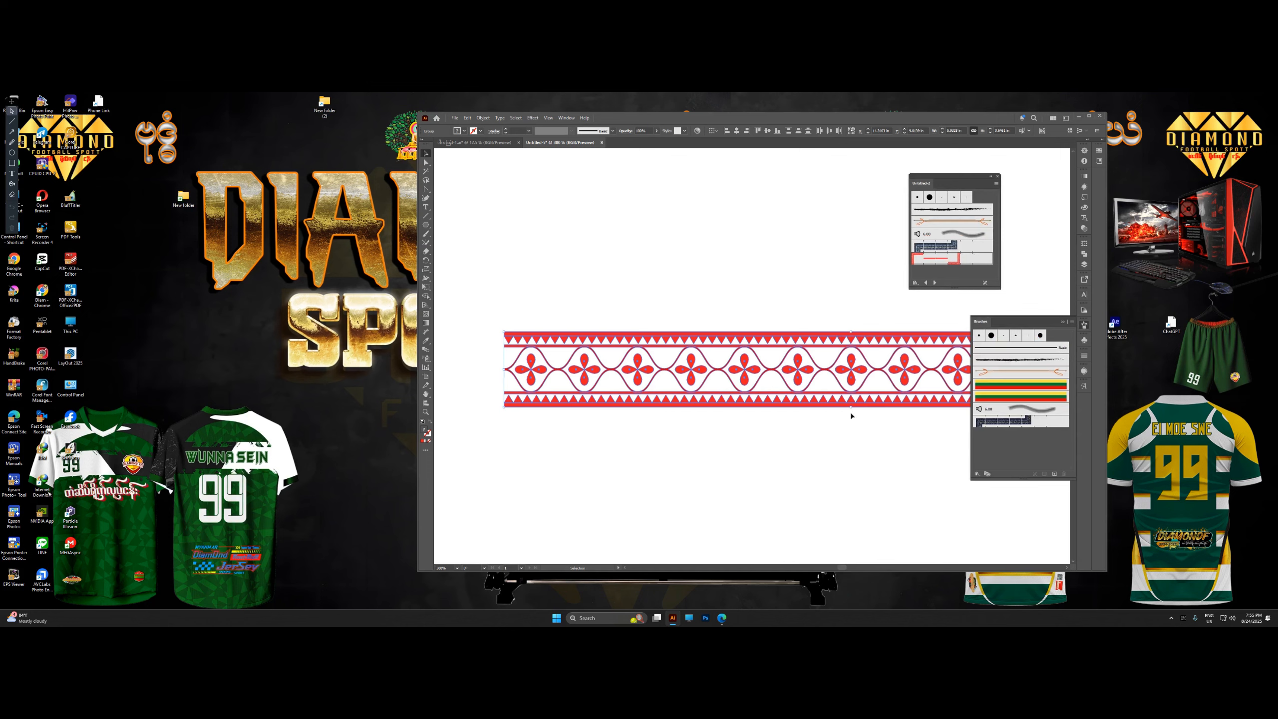
pyautogui.moveTo(762, 336); pyautogui.dragTo(656, 305)
pyautogui.scroll(-7, 820, 348)
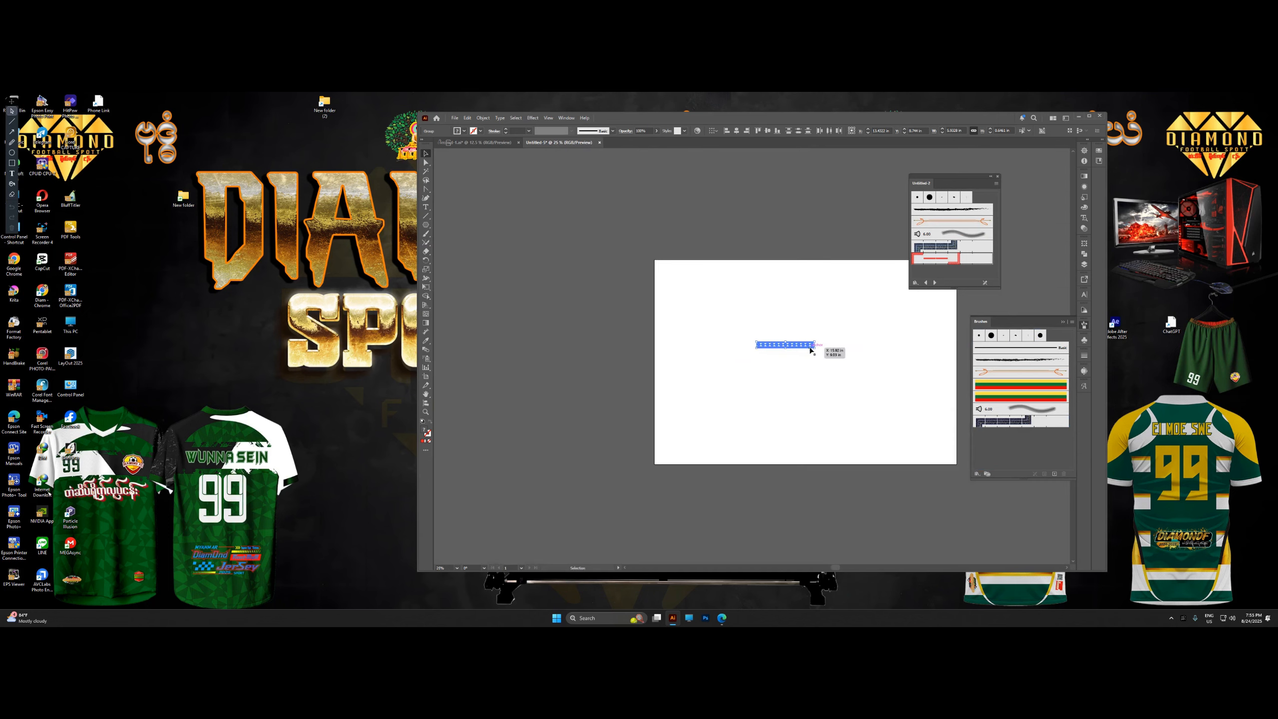
pyautogui.scroll(2, 818, 348)
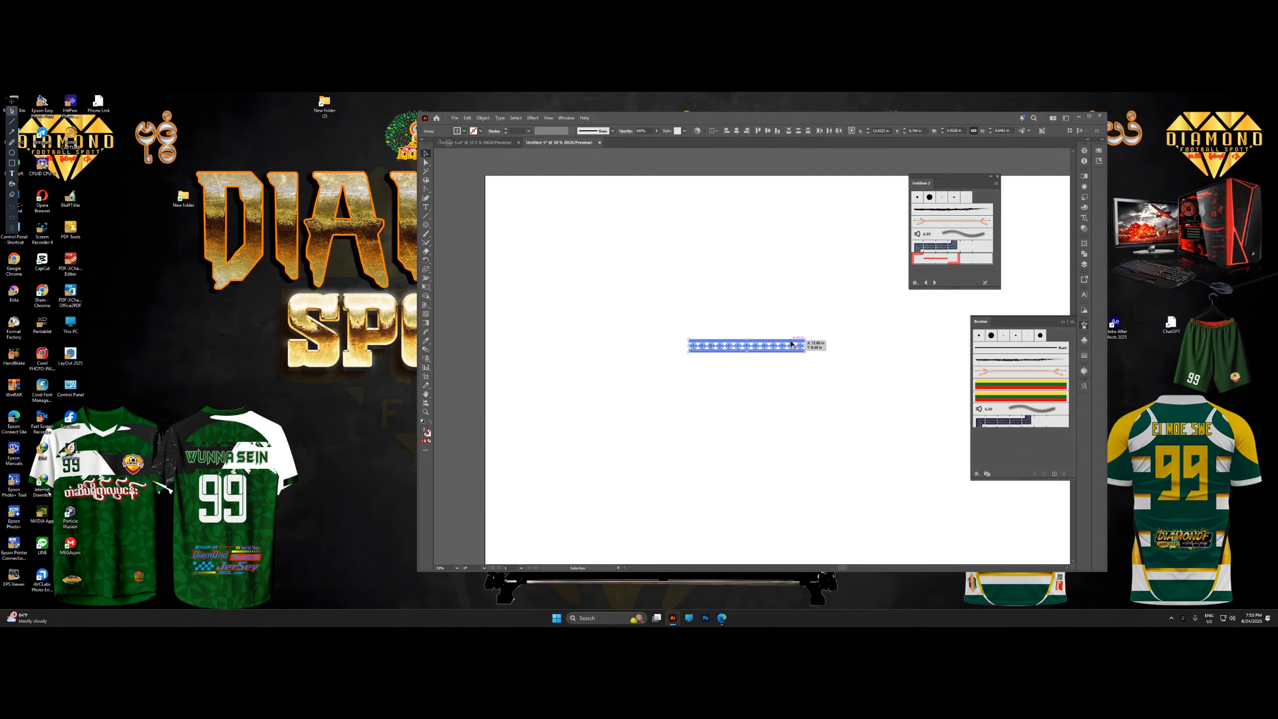
# Add the grouped border to the document's brushes as a new Pattern Brush.
pyautogui.moveTo(791, 344)
pyautogui.mouseDown()
pyautogui.moveTo(1014, 446)
pyautogui.moveTo(1023, 429)
pyautogui.mouseUp()
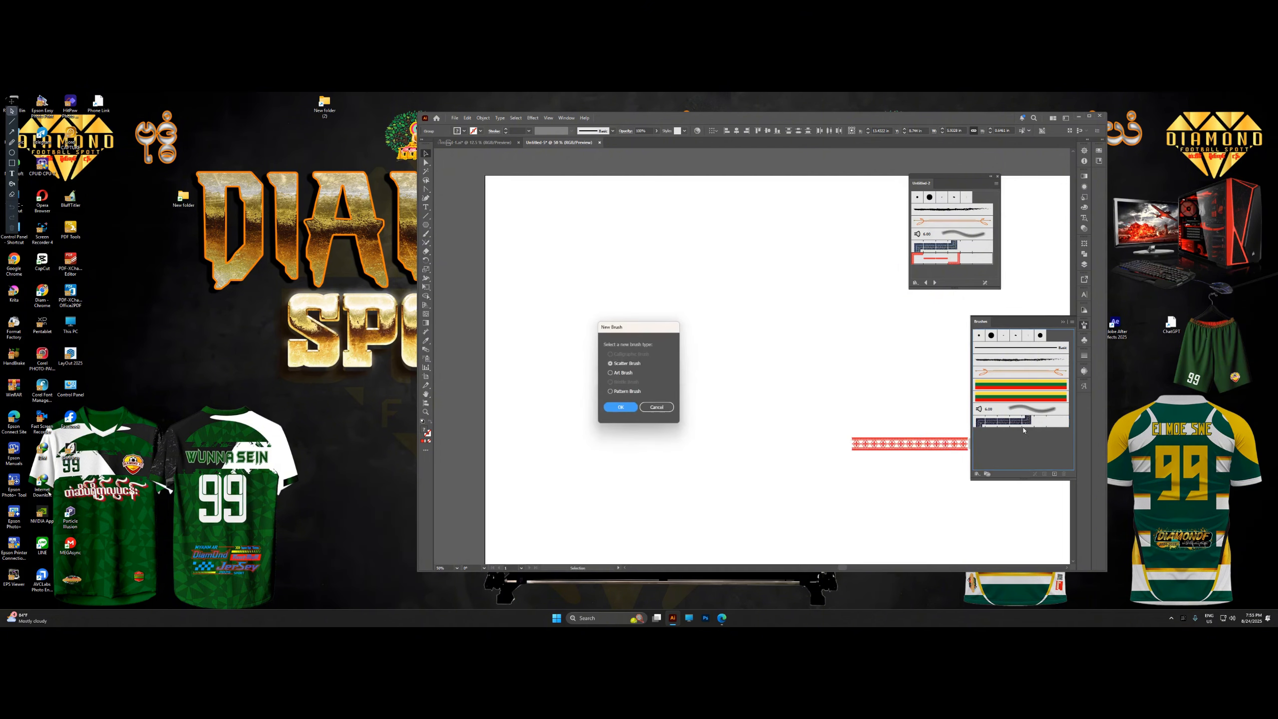
pyautogui.click(627, 392)
pyautogui.click(620, 407)
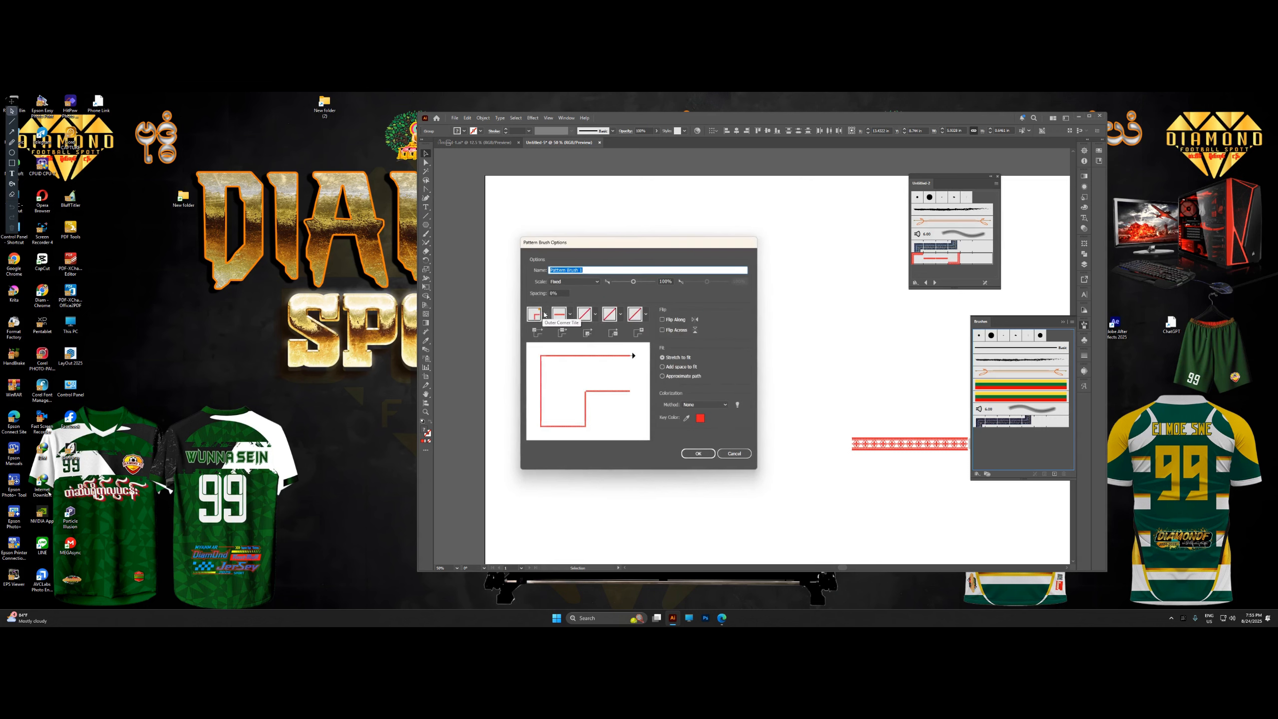
# Assign auto-generated tiles to the pattern brush's outer and inner corners and create the brush.
pyautogui.click(544, 315)
pyautogui.click(483, 358)
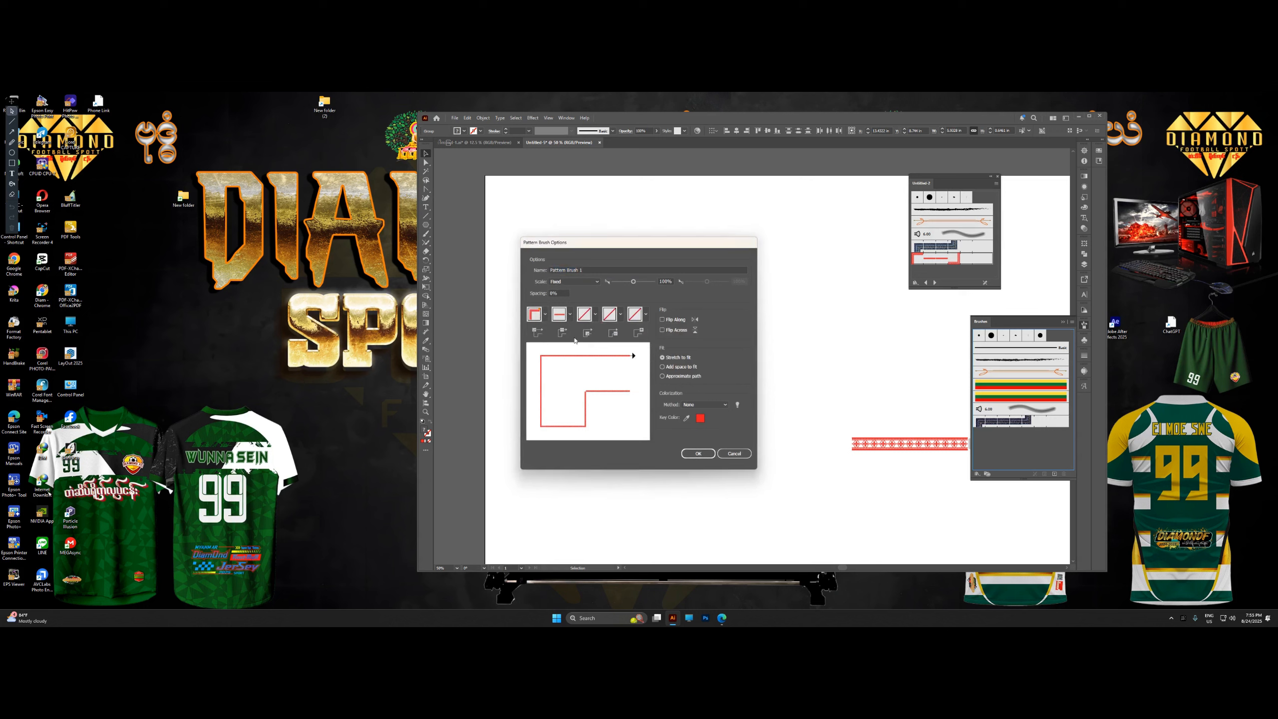
pyautogui.click(595, 314)
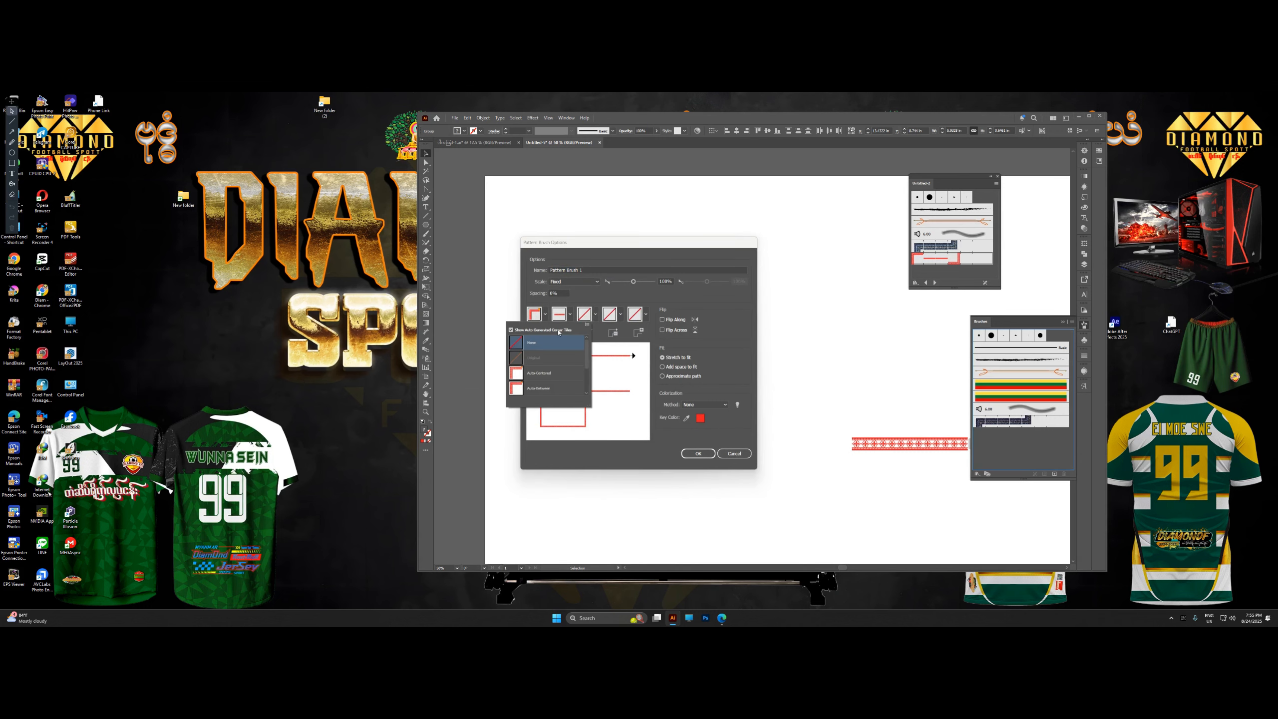
pyautogui.click(534, 388)
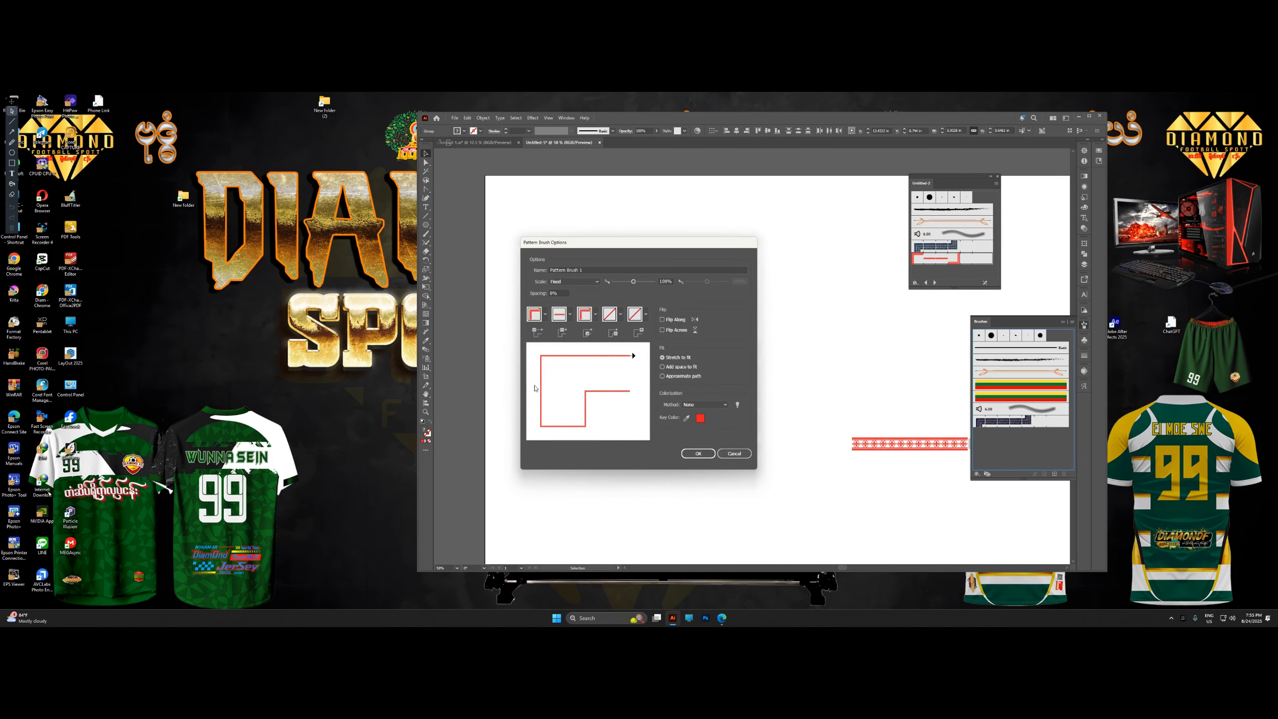
pyautogui.click(595, 315)
pyautogui.click(540, 343)
pyautogui.click(697, 454)
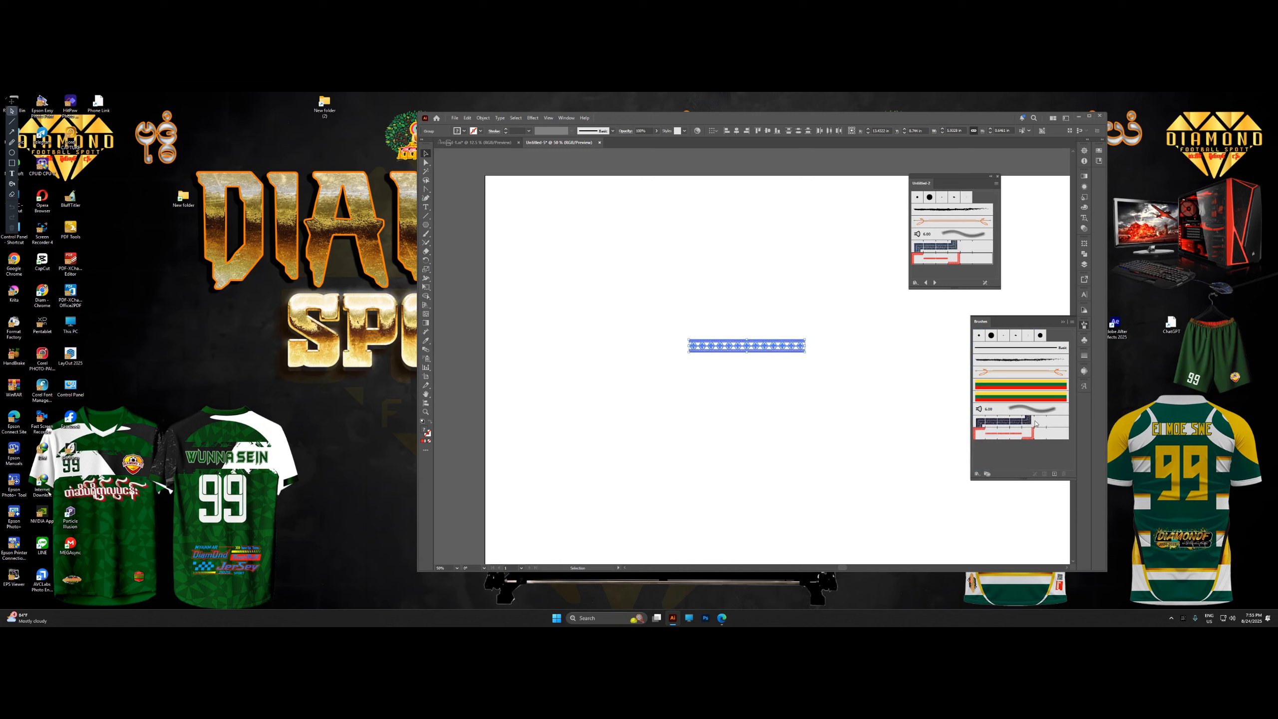
# Draw a large red circle beside the floral border and move it lower on the artboard.
pyautogui.click(1020, 436)
pyautogui.moveTo(426, 225); pyautogui.dragTo(468, 241)
pyautogui.scroll(-3, 591, 281)
pyautogui.scroll(3, 690, 282)
pyautogui.moveTo(666, 241); pyautogui.dragTo(740, 328)
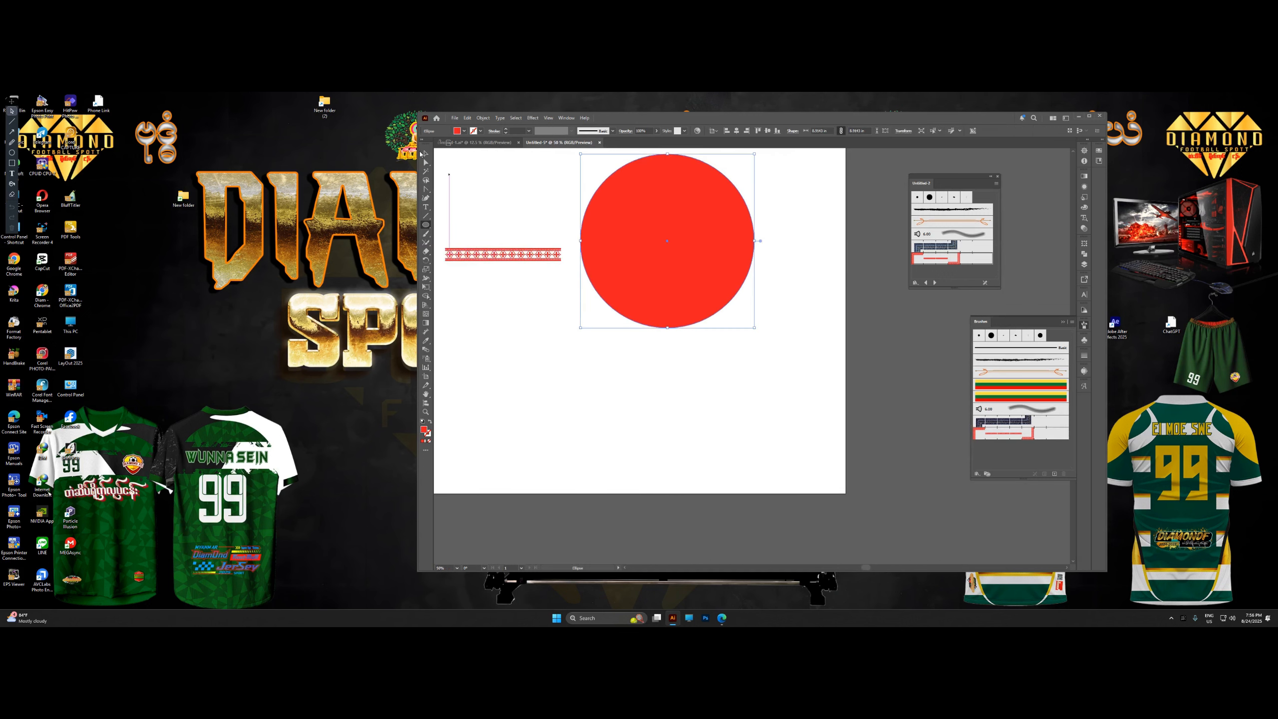
pyautogui.click(423, 153)
pyautogui.moveTo(723, 232); pyautogui.dragTo(753, 300)
# Remove the circle's fill, give it a stroke and apply the floral border pattern brush to its outline.
pyautogui.click(463, 132)
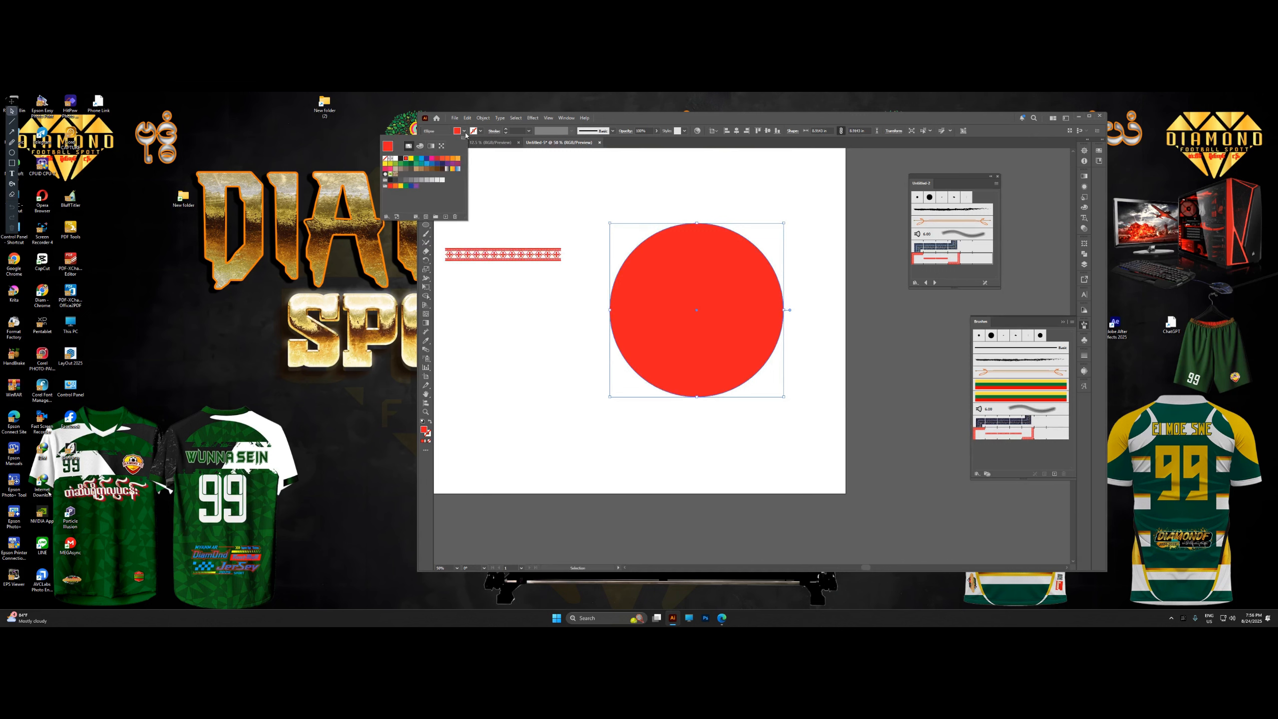
pyautogui.click(385, 159)
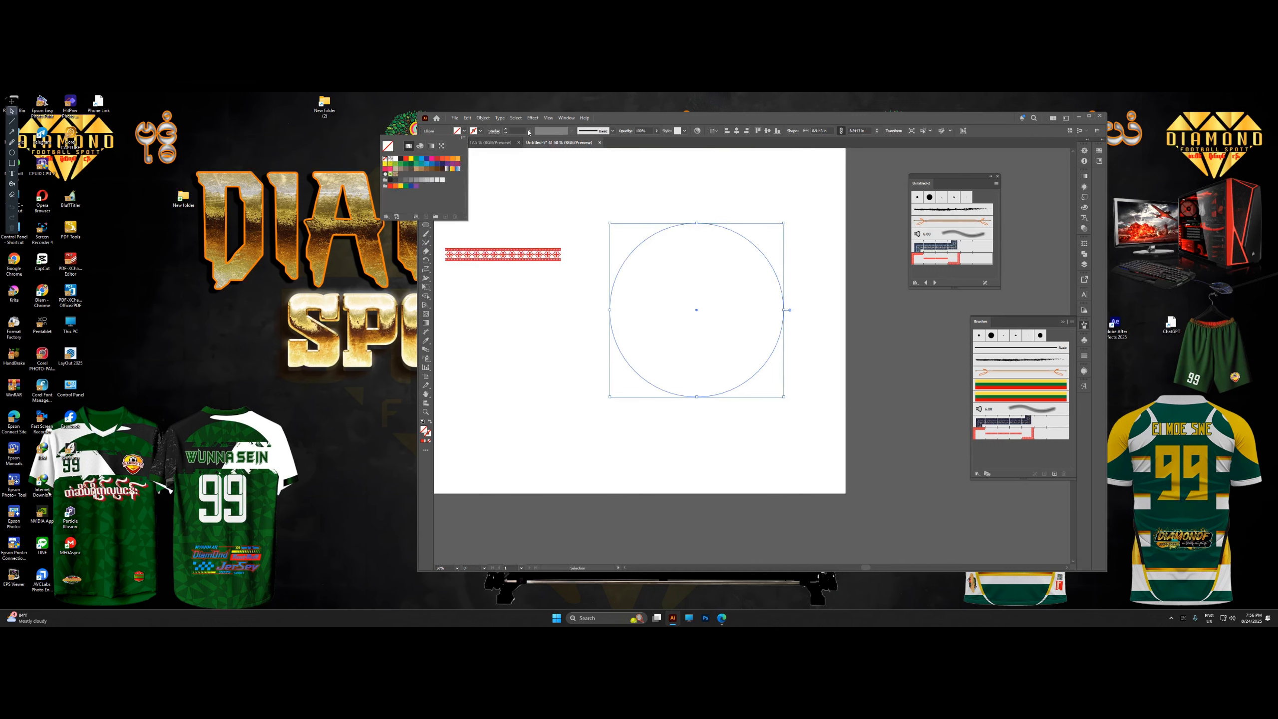
pyautogui.click(529, 131)
pyautogui.click(541, 196)
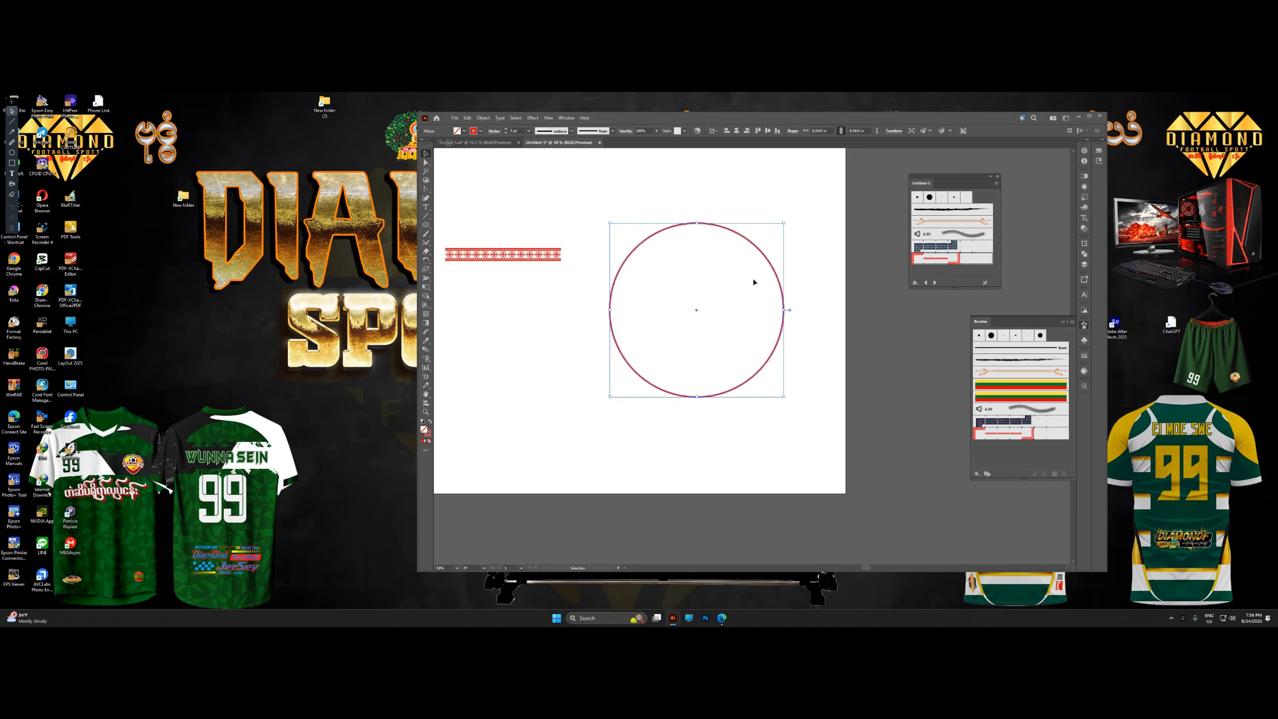
pyautogui.click(1030, 434)
pyautogui.scroll(1, 754, 286)
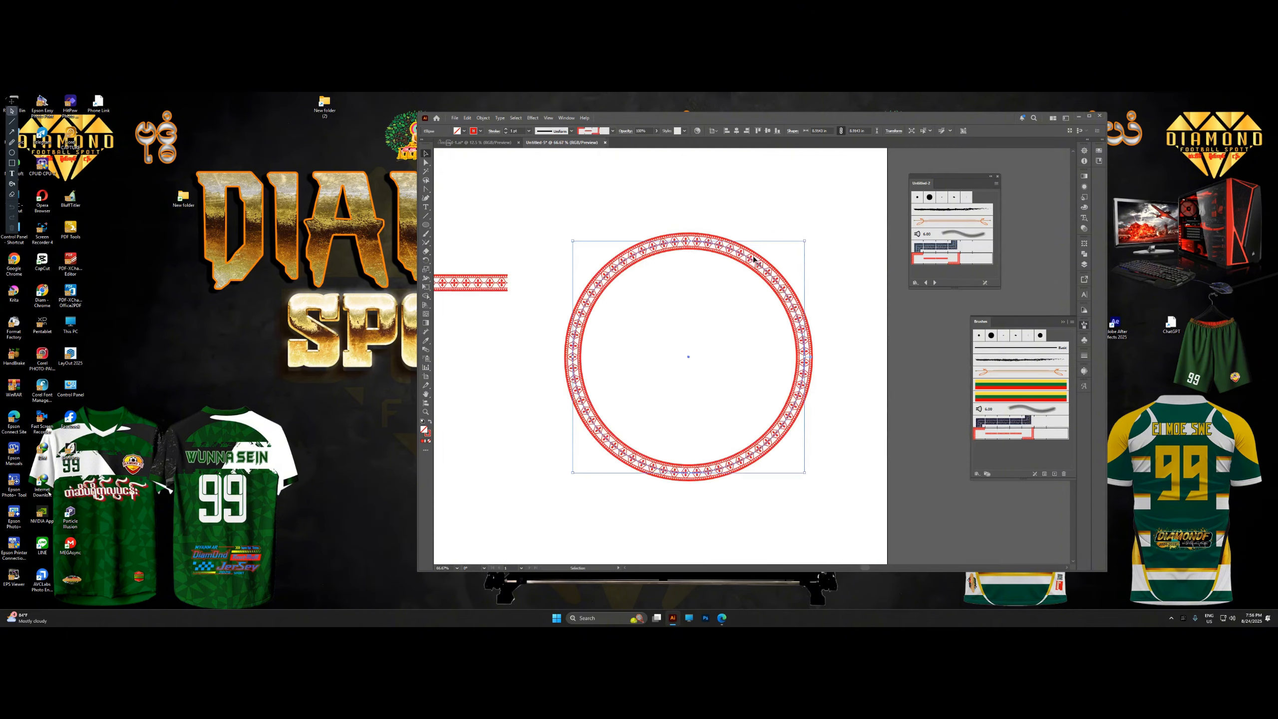
pyautogui.moveTo(754, 257)
pyautogui.mouseDown()
pyautogui.moveTo(738, 234)
pyautogui.moveTo(757, 255)
pyautogui.mouseUp()
pyautogui.scroll(4, 803, 249)
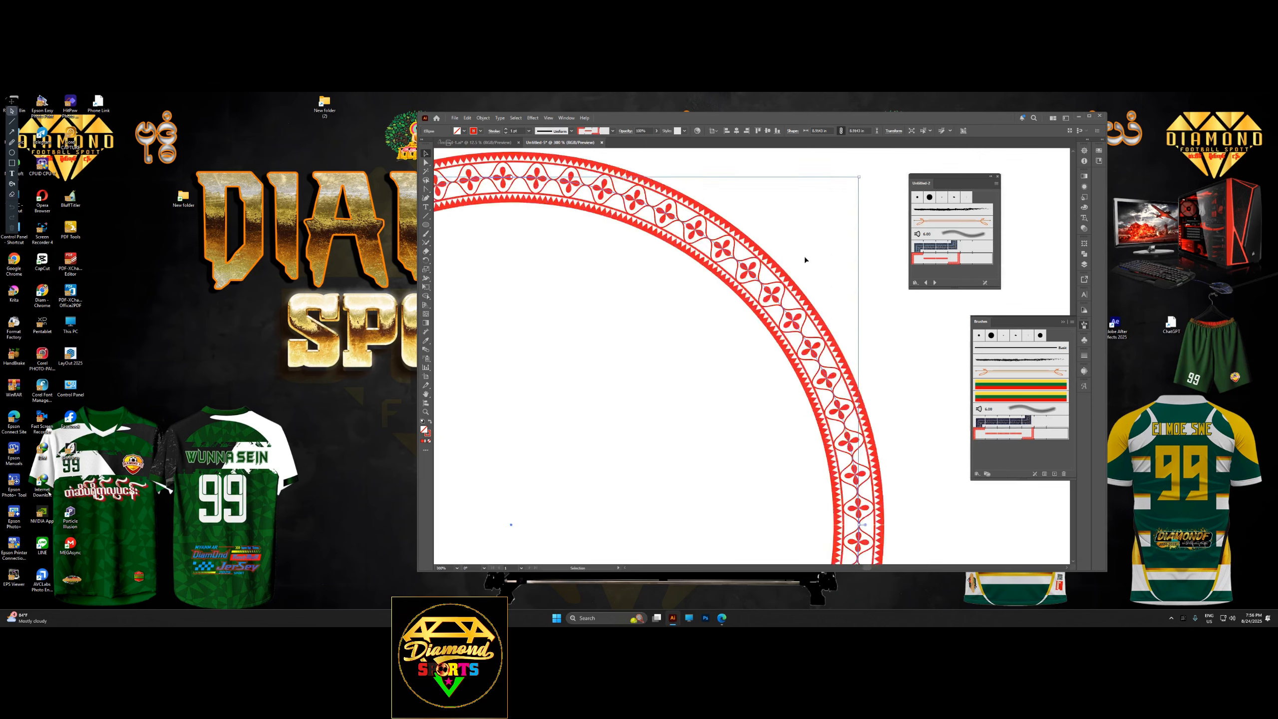
pyautogui.scroll(-5, 805, 256)
pyautogui.click(867, 314)
pyautogui.scroll(1, 810, 264)
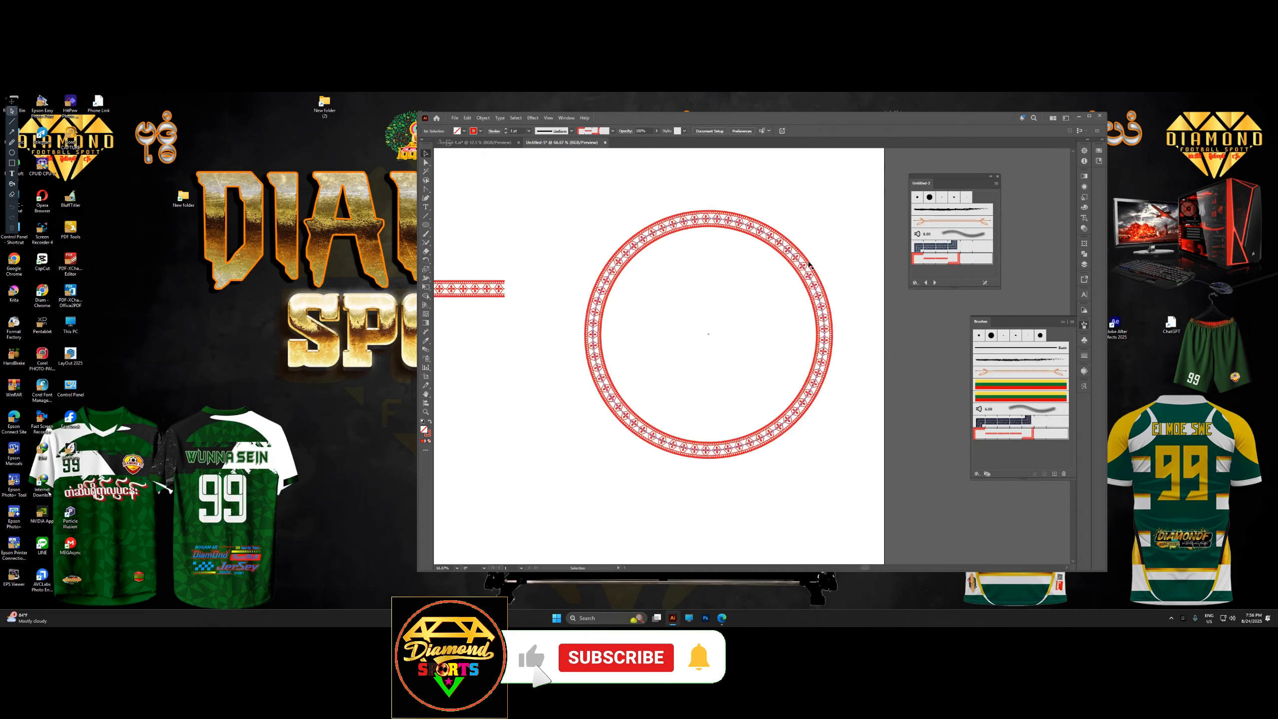
pyautogui.scroll(-2, 806, 261)
# Move the original floral border off the artboard and shift the patterned circle down to the artboard's lower edge.
pyautogui.click(616, 277)
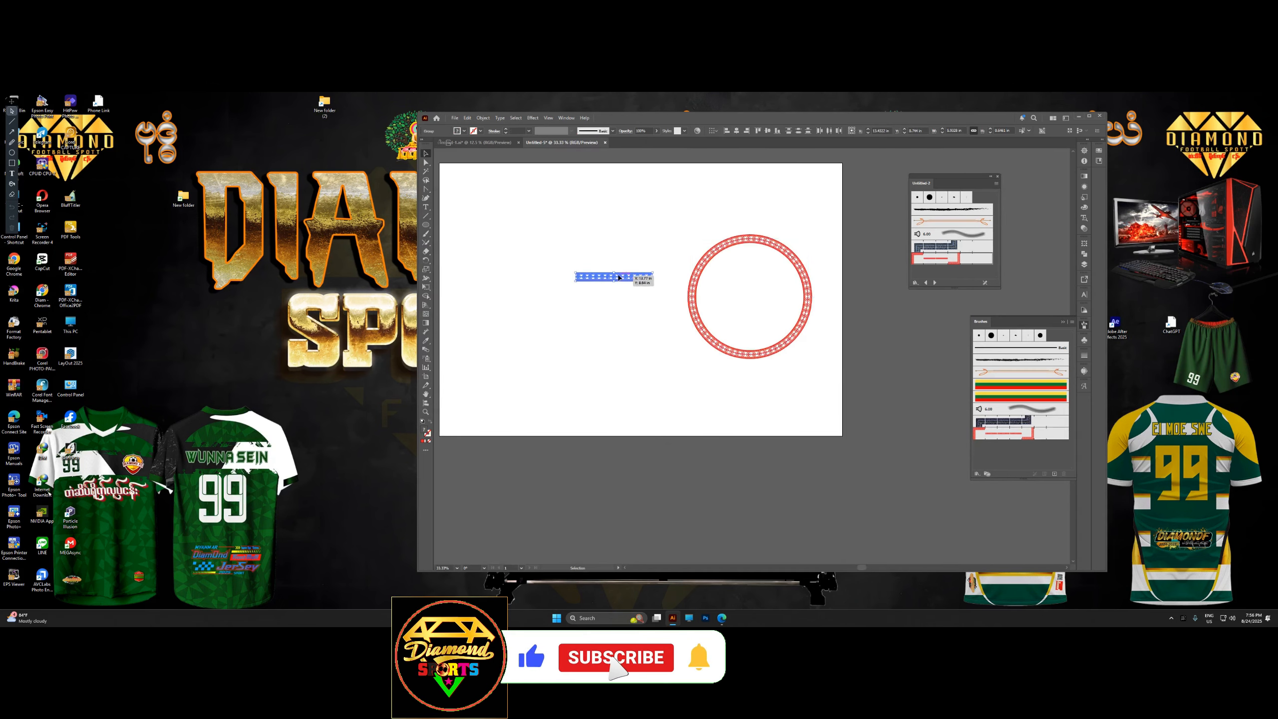
pyautogui.moveTo(618, 277); pyautogui.dragTo(904, 325)
pyautogui.scroll(1, 815, 282)
pyautogui.moveTo(818, 273); pyautogui.dragTo(753, 326)
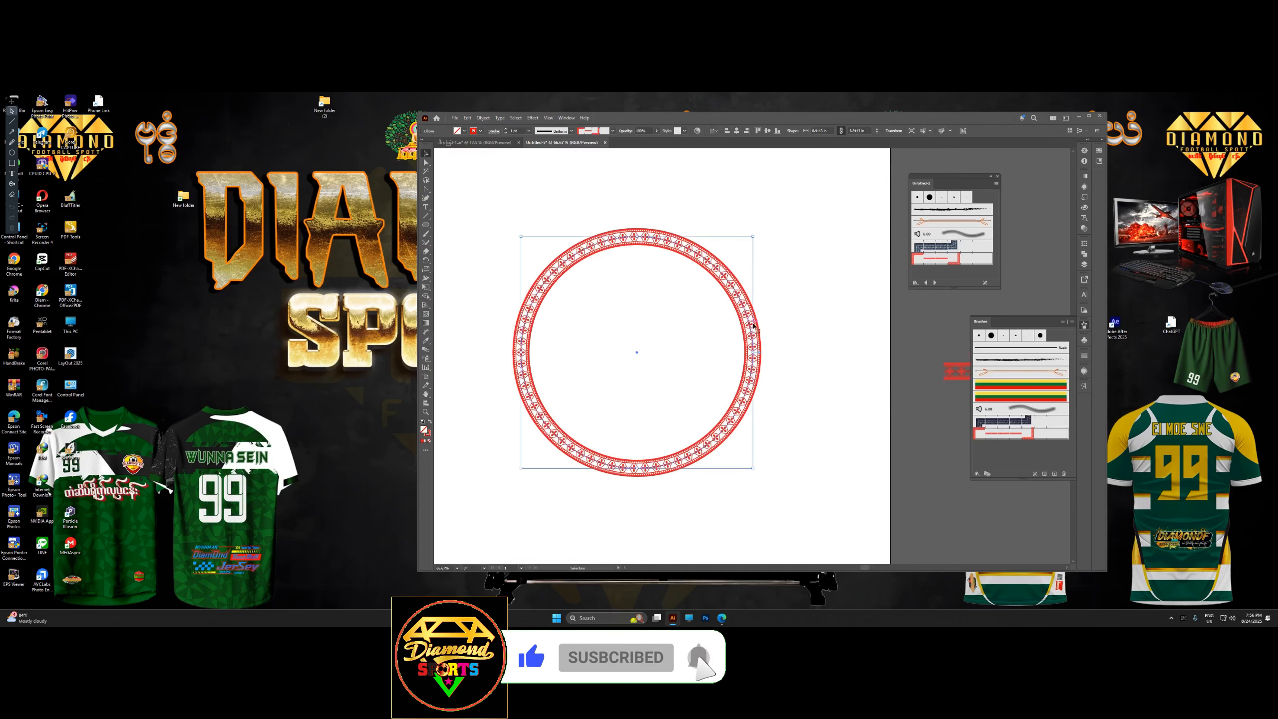
pyautogui.scroll(-1, 753, 325)
pyautogui.moveTo(834, 372); pyautogui.dragTo(755, 410)
pyautogui.scroll(-1, 764, 336)
# Draw a straight horizontal line across the full artboard width near its upper edge with the Line Segment tool.
pyautogui.rightClick(425, 217)
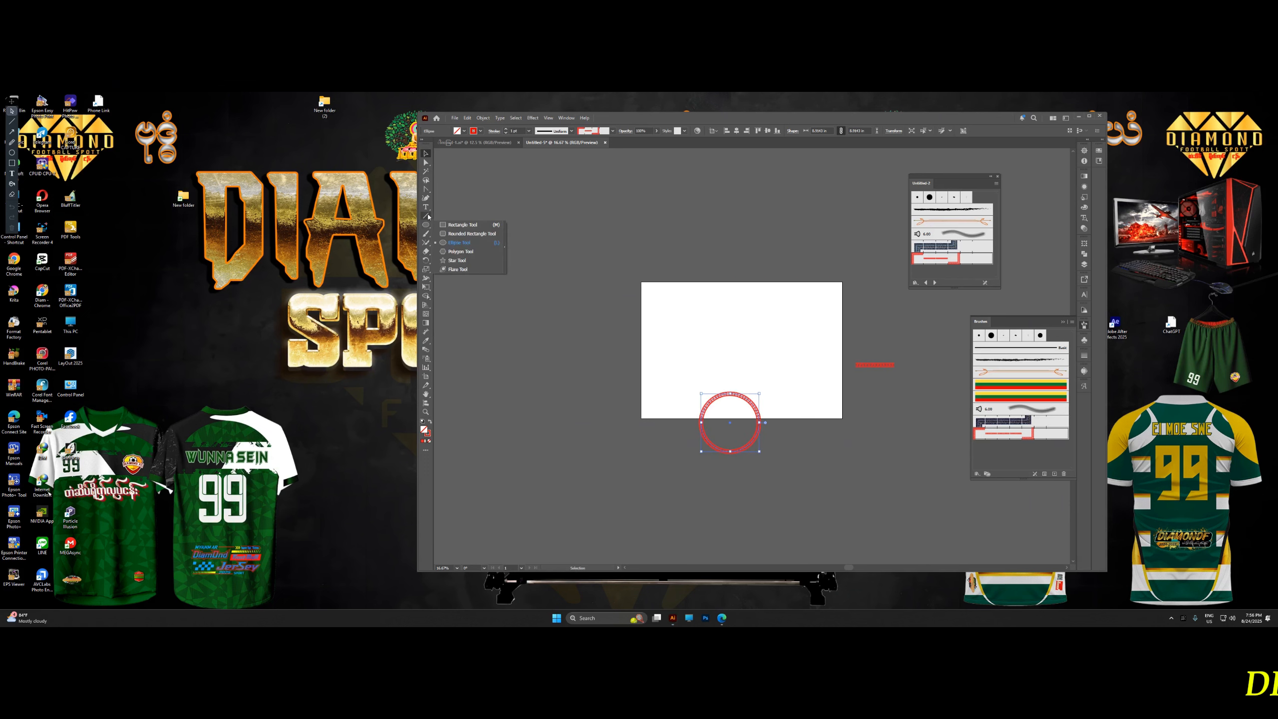
pyautogui.click(444, 216)
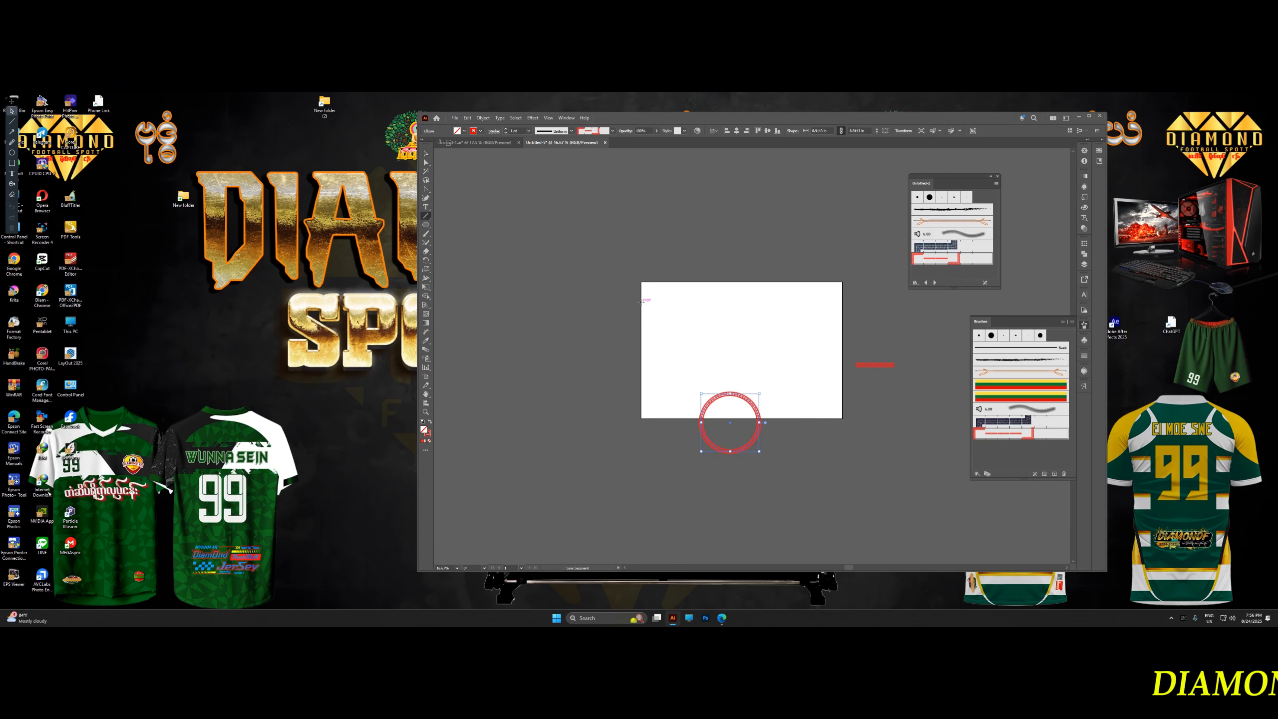
pyautogui.moveTo(641, 301); pyautogui.dragTo(842, 301)
pyautogui.scroll(4, 844, 303)
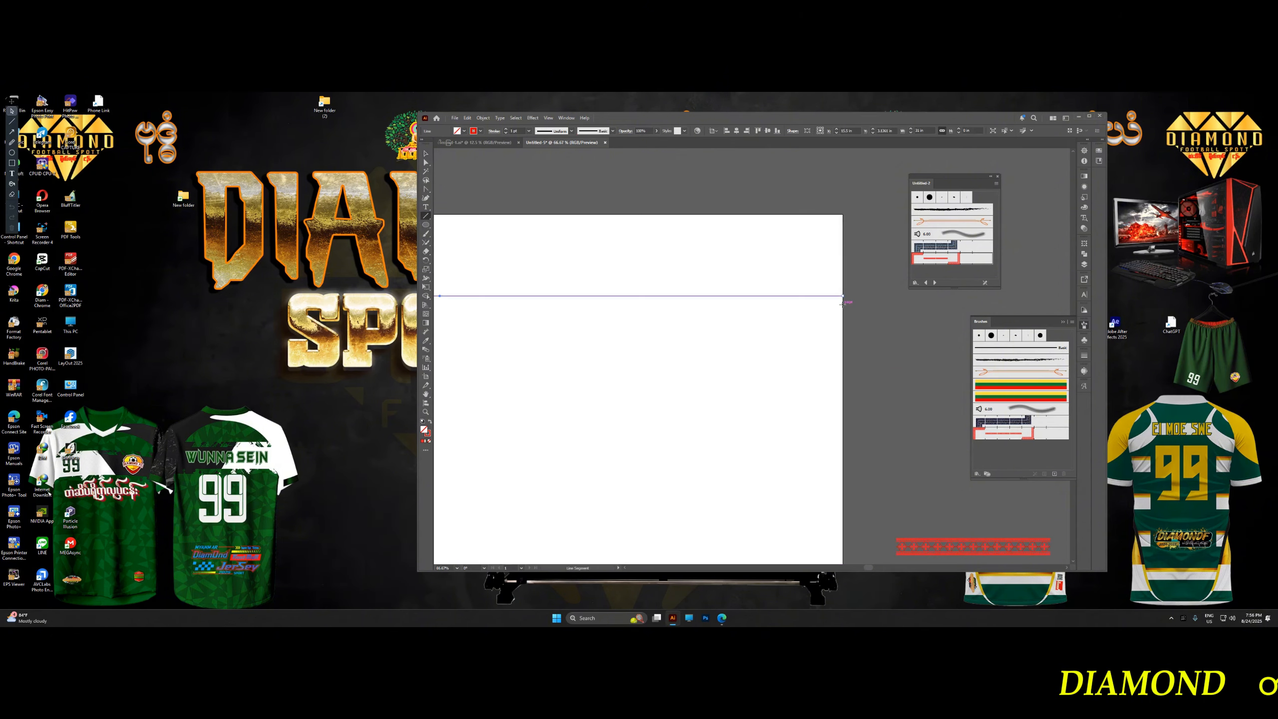
pyautogui.scroll(-2, 850, 306)
pyautogui.click(427, 154)
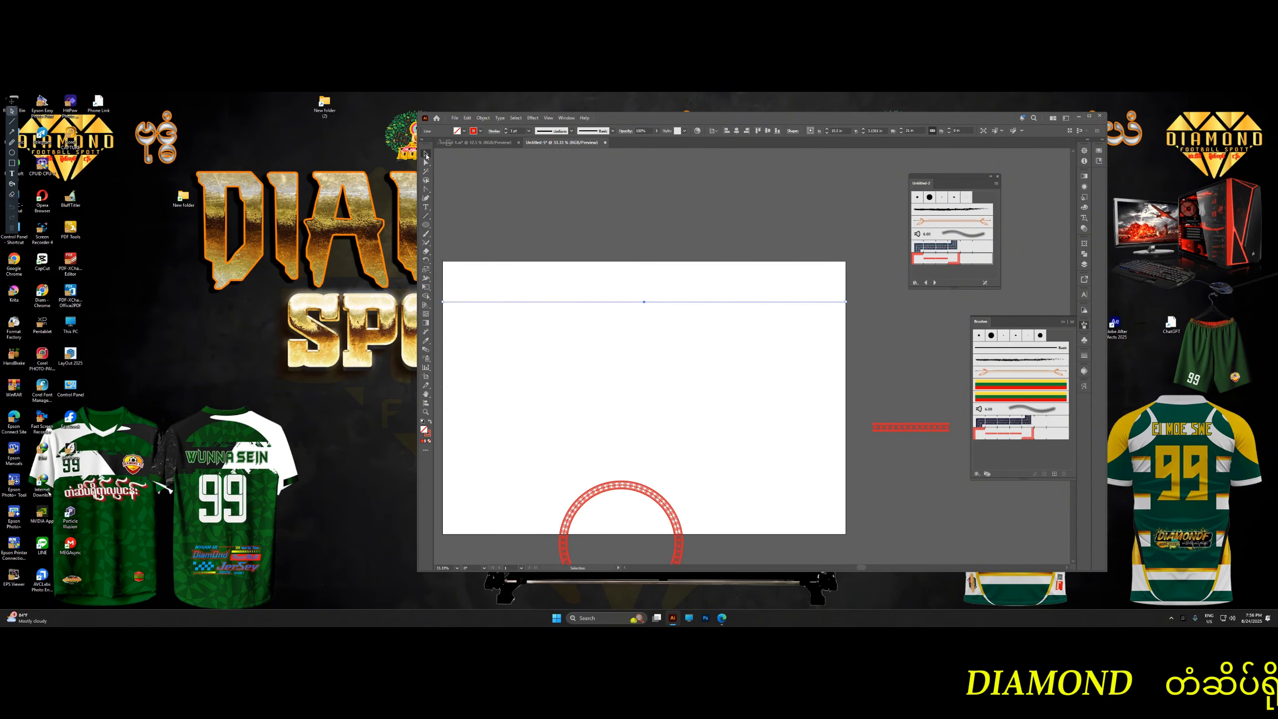
# Apply a Zig Zag effect to the line with a relative size of 3%, 7 ridges per segment and smooth points.
pyautogui.click(532, 118)
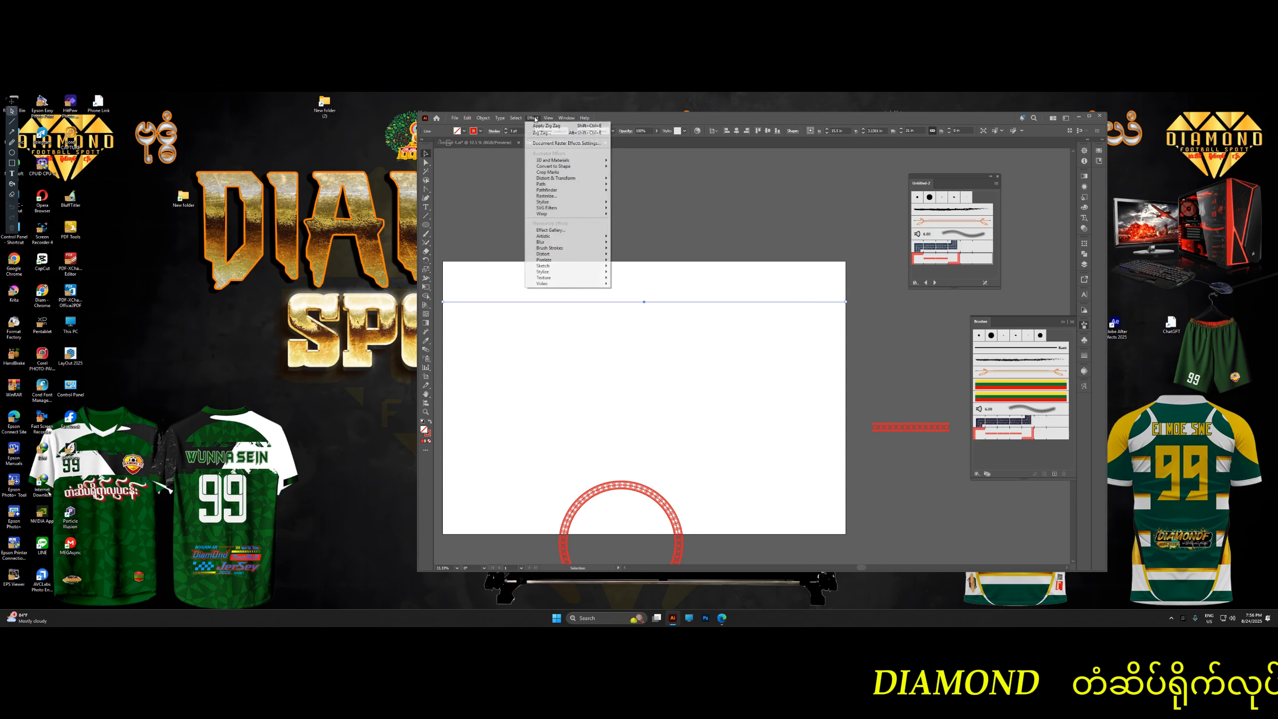
pyautogui.moveTo(564, 202)
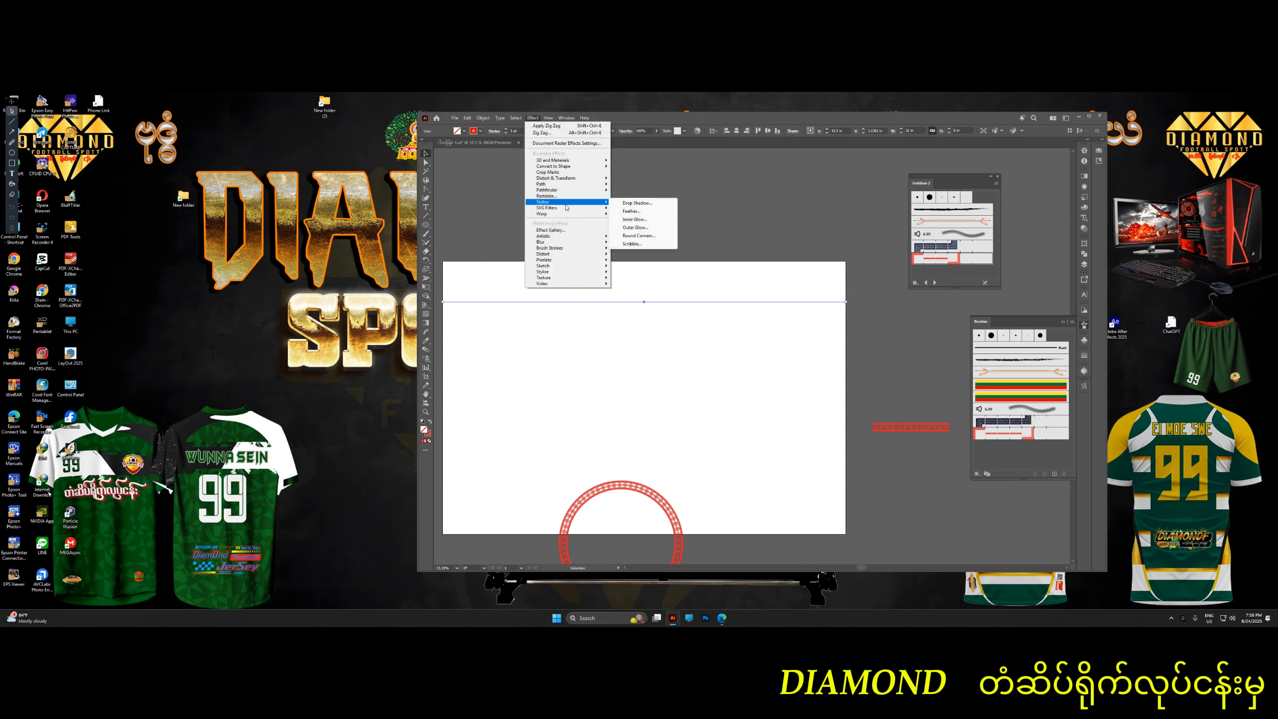
pyautogui.moveTo(563, 179)
pyautogui.click(632, 228)
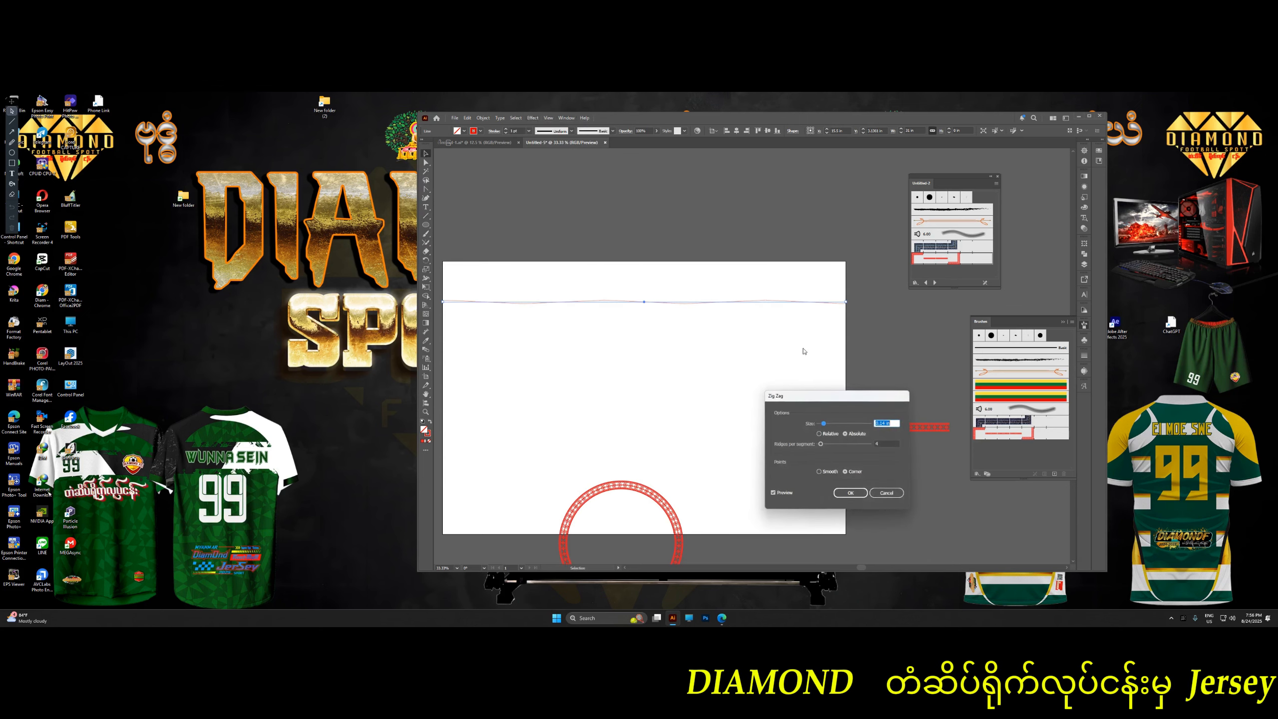
pyautogui.moveTo(823, 424); pyautogui.dragTo(834, 425)
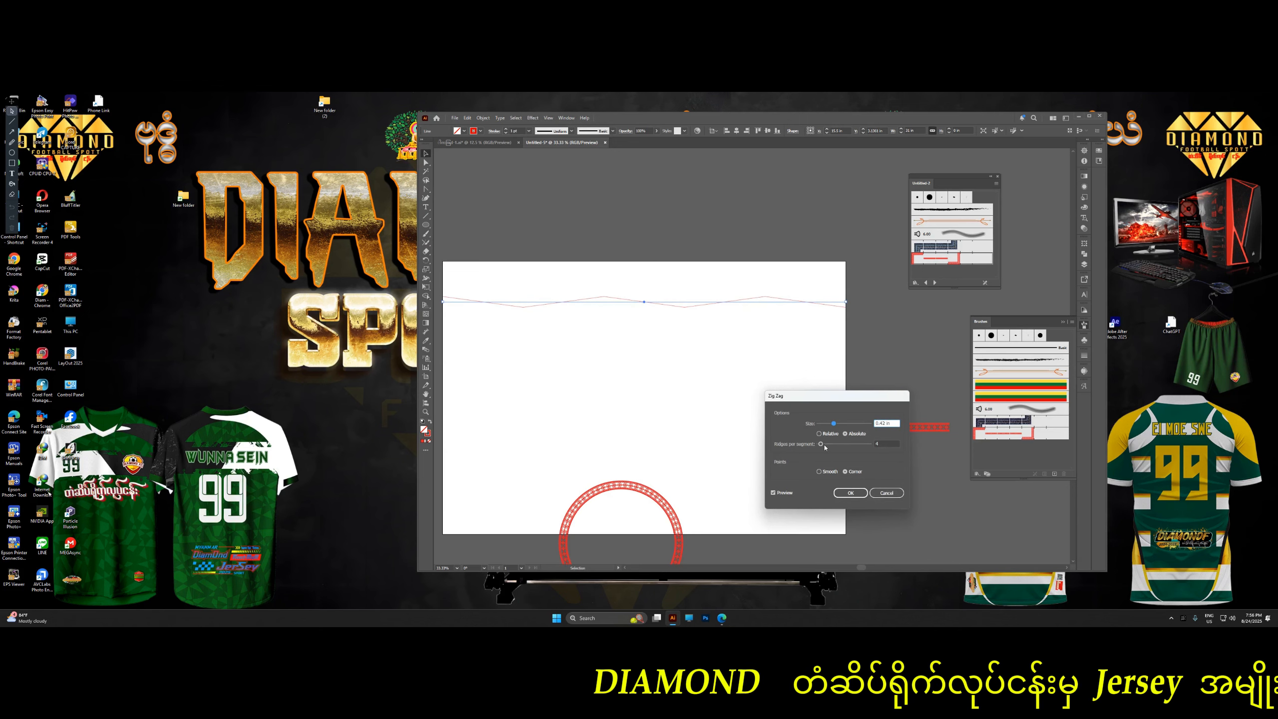
pyautogui.click(824, 435)
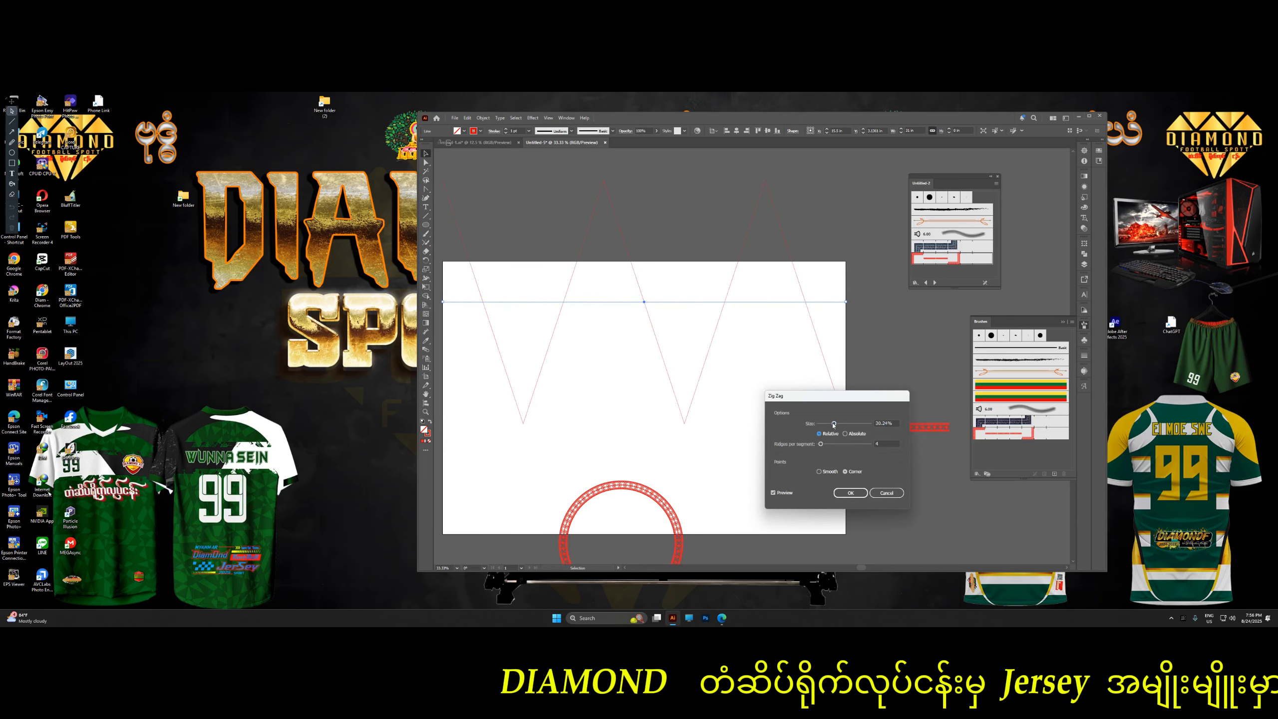
pyautogui.moveTo(834, 425)
pyautogui.mouseDown()
pyautogui.moveTo(821, 424)
pyautogui.moveTo(825, 448)
pyautogui.moveTo(820, 424)
pyautogui.mouseUp()
pyautogui.click(834, 471)
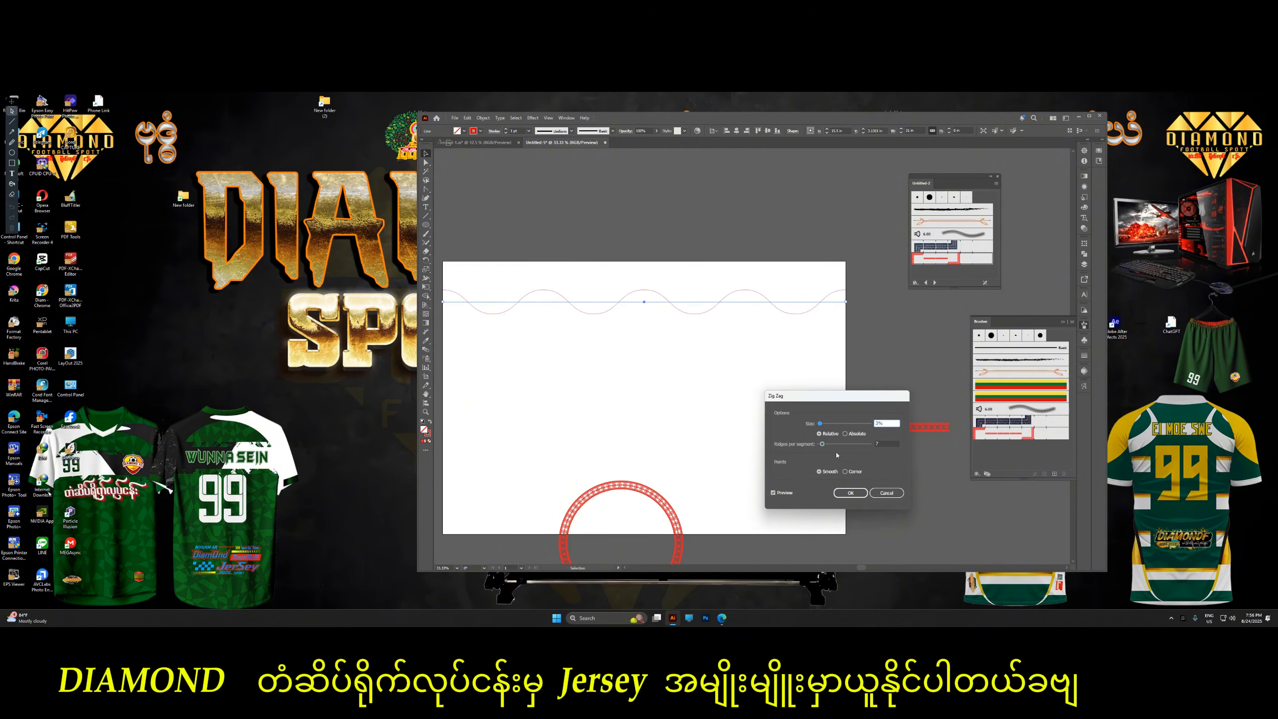
pyautogui.click(850, 492)
# Apply the floral pattern brush to the wavy line and place a copy of it just below.
pyautogui.hotkey('ctrl', '-')
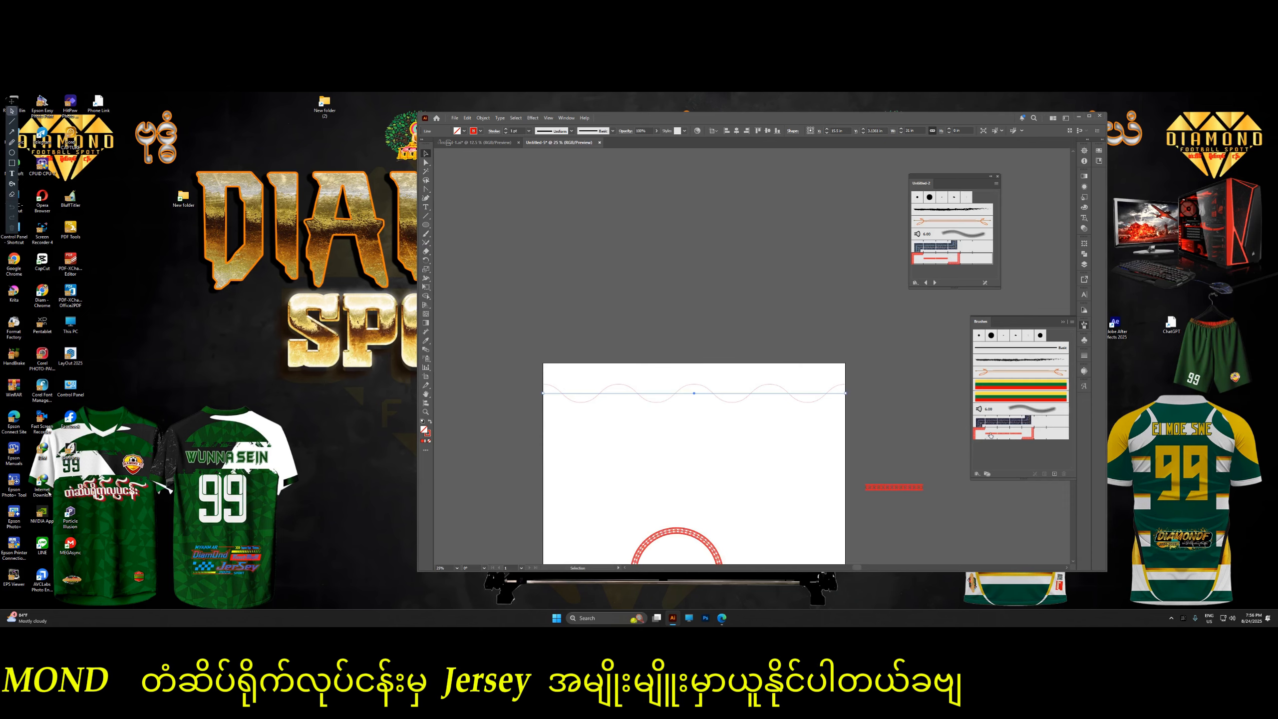
pyautogui.click(990, 436)
pyautogui.hotkey('ctrl', '+')
pyautogui.moveTo(723, 403)
pyautogui.mouseDown()
pyautogui.moveTo(724, 375)
pyautogui.moveTo(723, 400)
pyautogui.mouseUp()
pyautogui.scroll(-2, 722, 401)
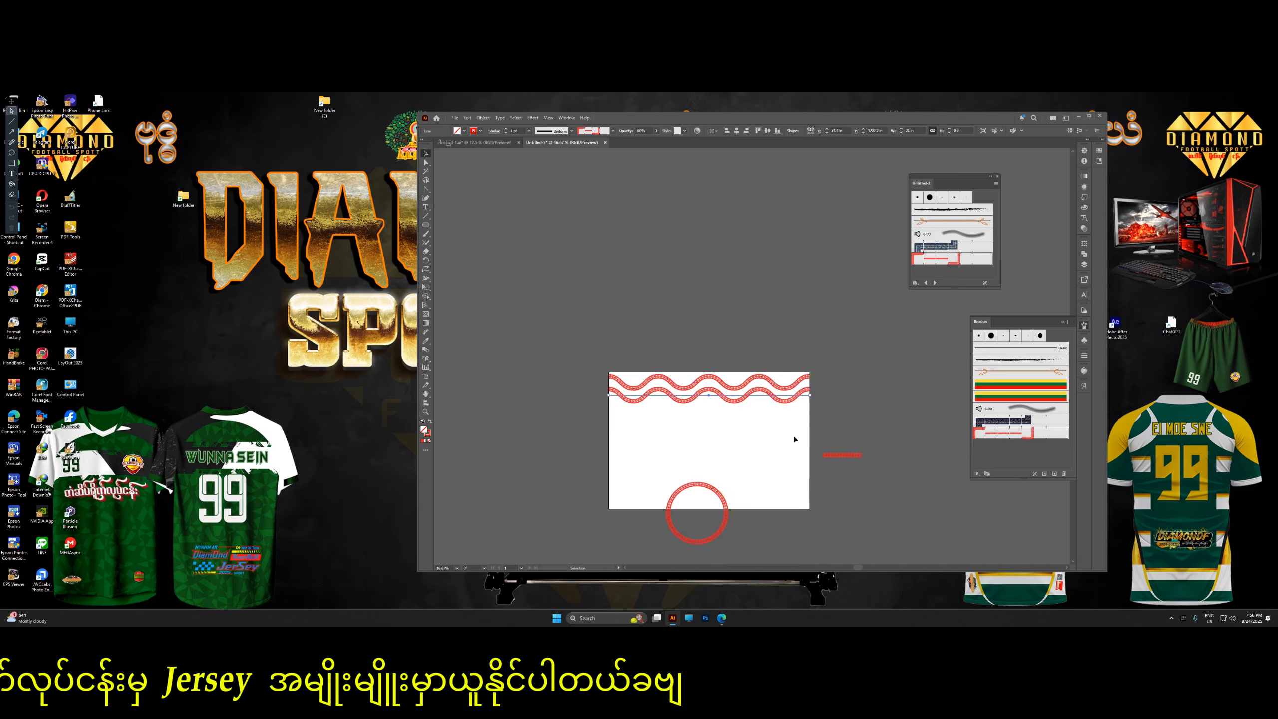
# Repeat the wave duplication until the patterned waves fill the artboard down to its lower edge.
pyautogui.hotkey('ctrl', 'd')
pyautogui.hotkey('ctrl', 'd')
pyautogui.hotkey('ctrl', 'd')
pyautogui.hotkey('ctrl', 'd')
pyautogui.hotkey('ctrl', 'd')
pyautogui.hotkey('ctrl', 'd')
pyautogui.hotkey('ctrl', 'd')
pyautogui.hotkey('ctrl', 'd')
pyautogui.hotkey('ctrl', 'd')
pyautogui.hotkey('ctrl', 'd')
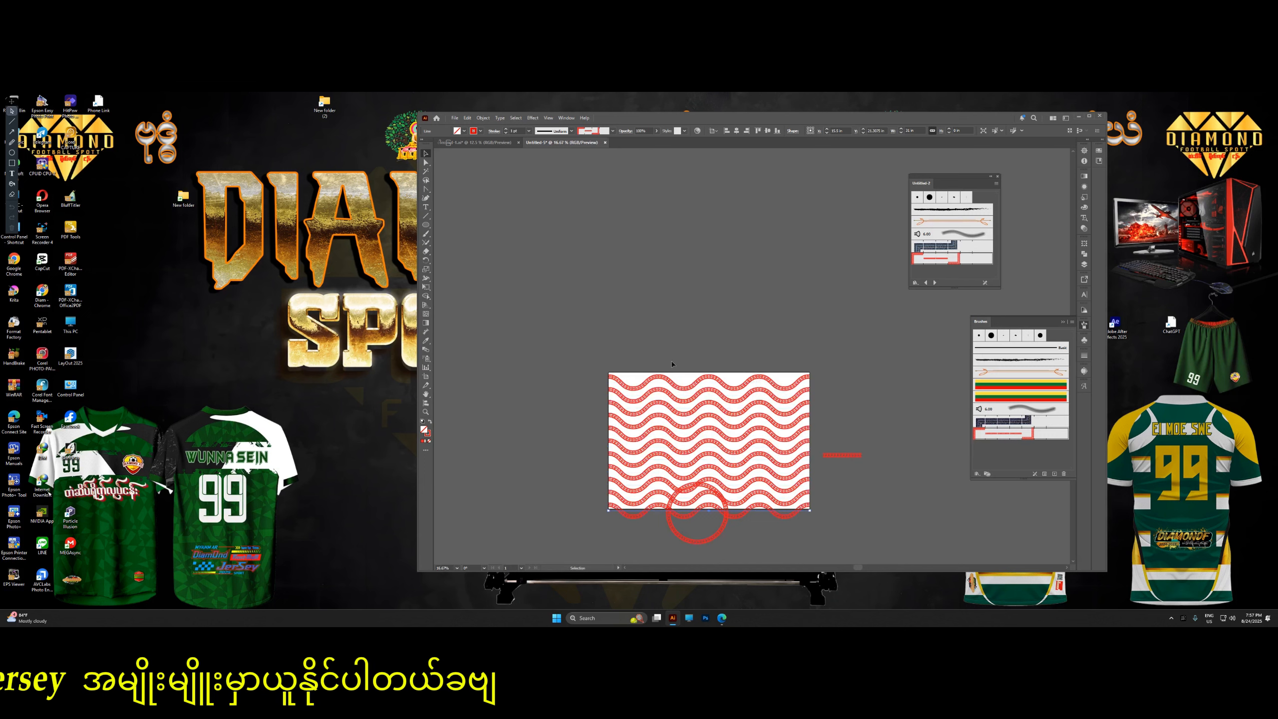
# Select all the patterned waves and reposition them as a set so they cover the artboard.
pyautogui.moveTo(565, 366); pyautogui.dragTo(664, 390)
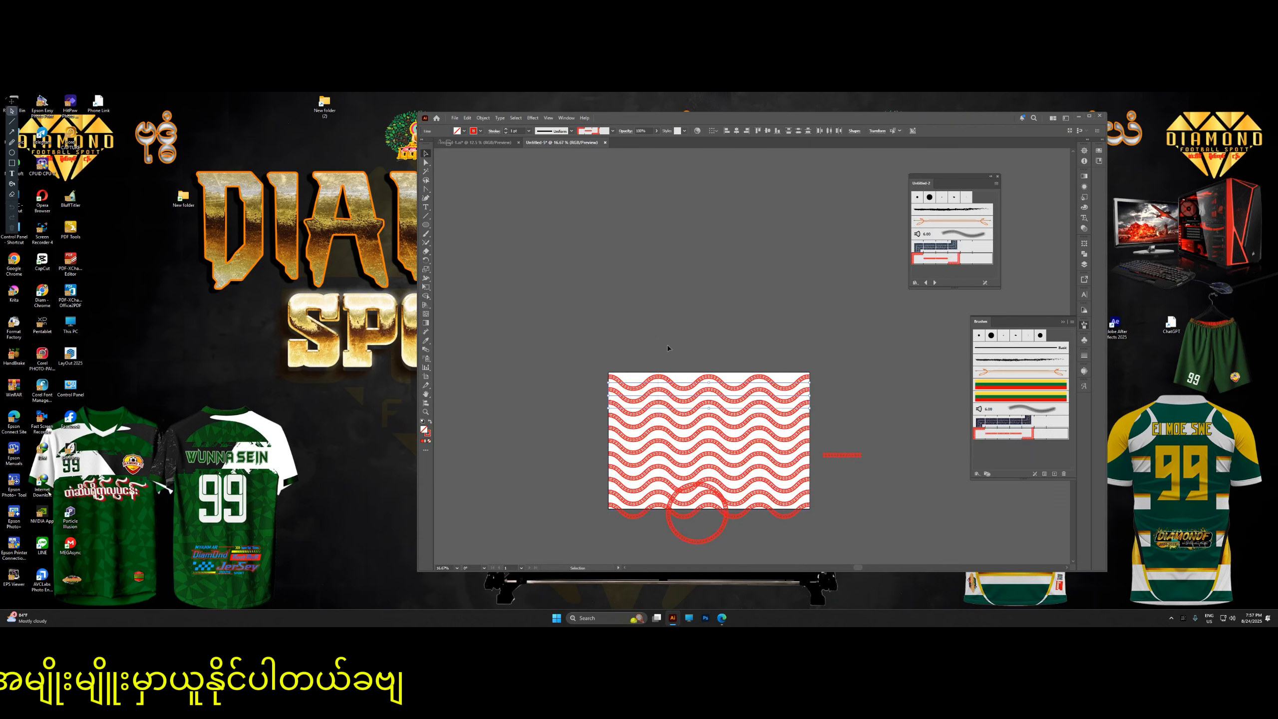
pyautogui.click(564, 366)
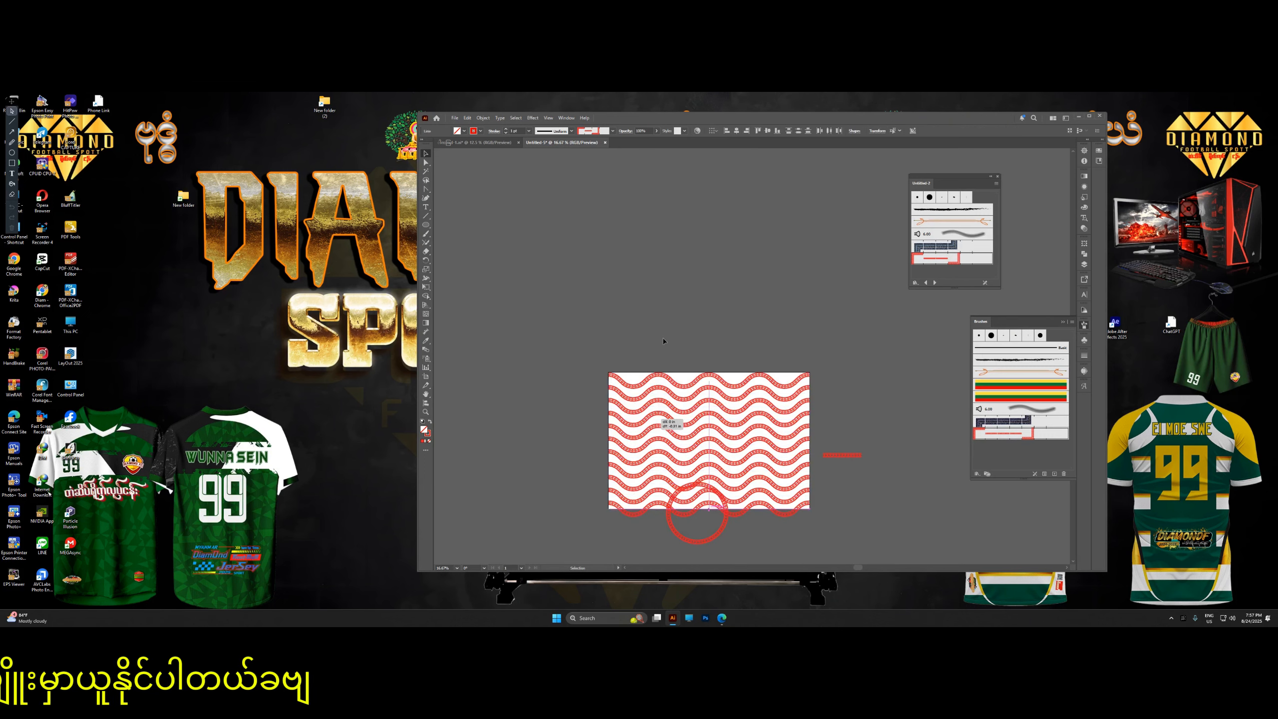
pyautogui.moveTo(692, 431); pyautogui.dragTo(687, 330)
pyautogui.scroll(3, 687, 331)
pyautogui.scroll(-6, 699, 327)
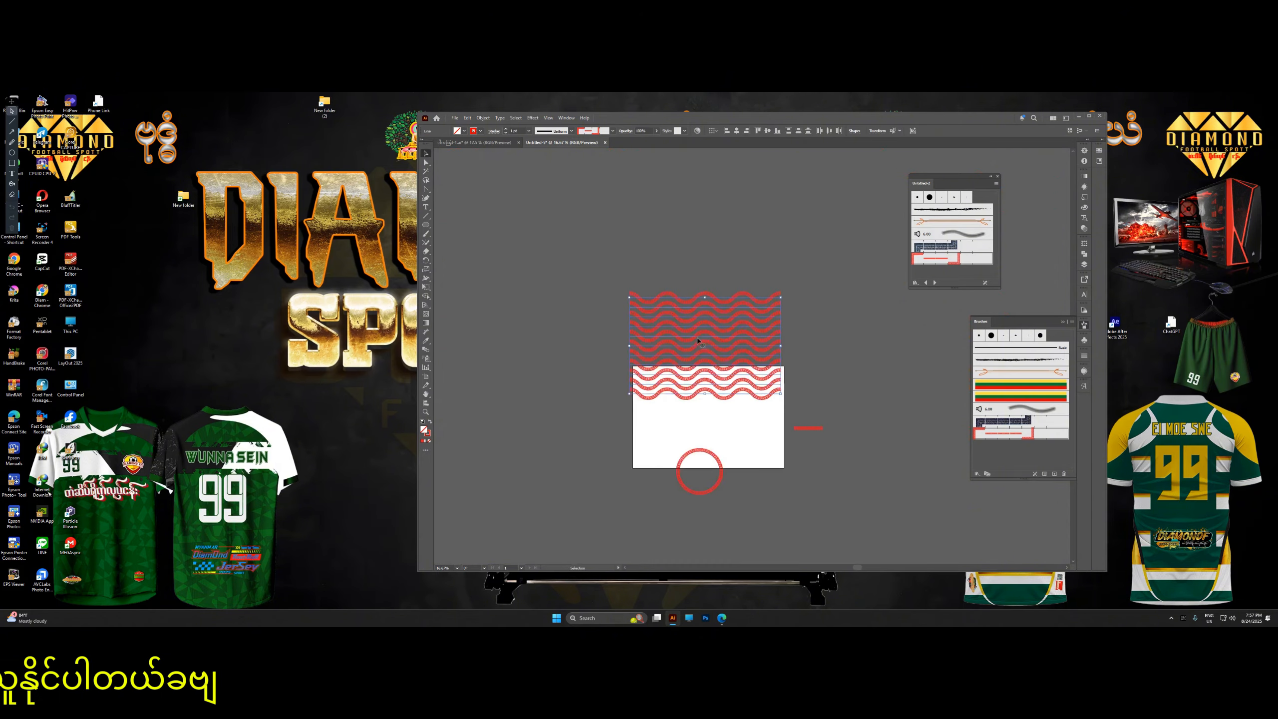
pyautogui.scroll(3, 742, 253)
pyautogui.moveTo(736, 259); pyautogui.dragTo(739, 355)
pyautogui.moveTo(741, 358); pyautogui.dragTo(742, 360)
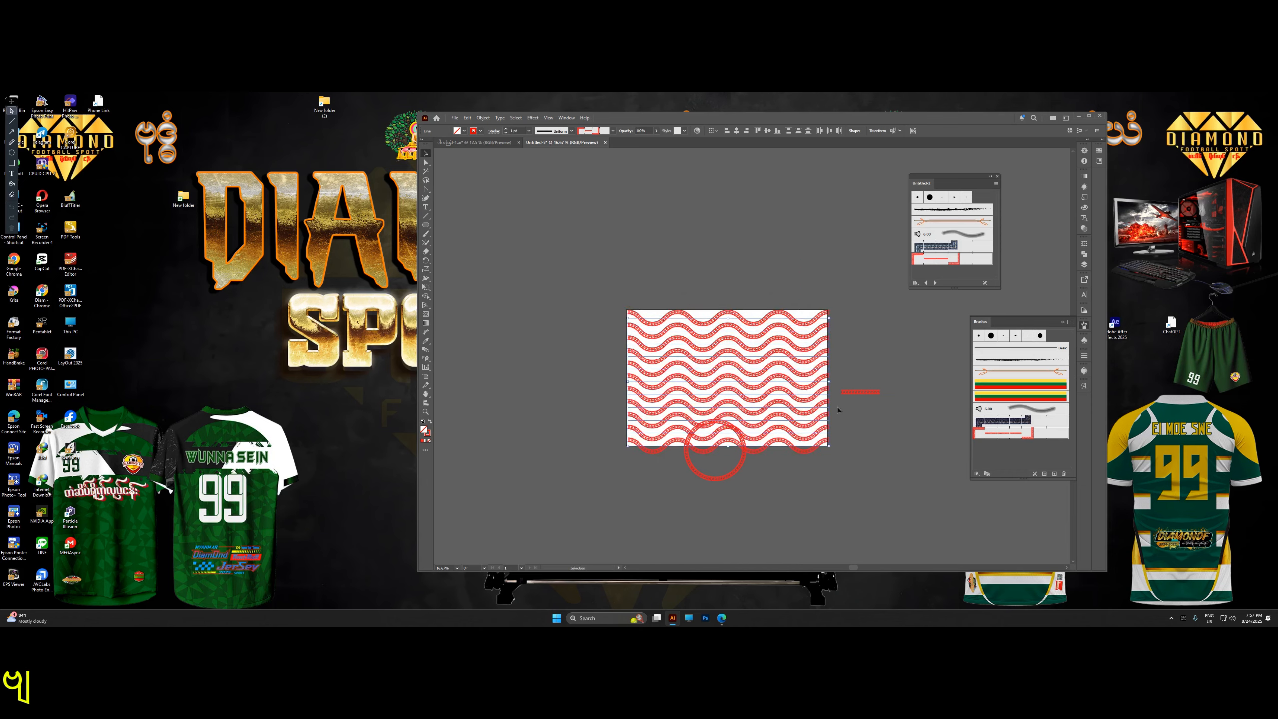
# Move the patterned circle below the artboard, clear of the waves, and deselect it.
pyautogui.scroll(4, 777, 352)
pyautogui.scroll(-4, 761, 388)
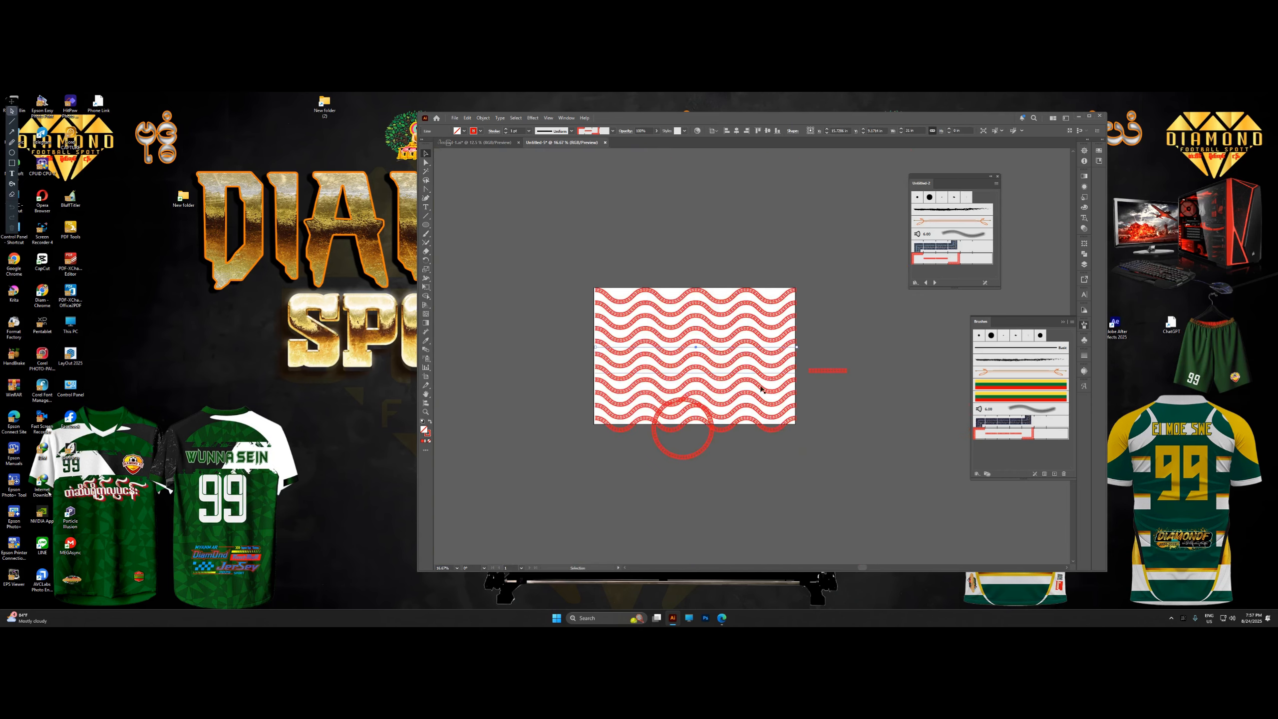
pyautogui.scroll(4, 705, 456)
pyautogui.click(711, 438)
pyautogui.scroll(-3, 717, 417)
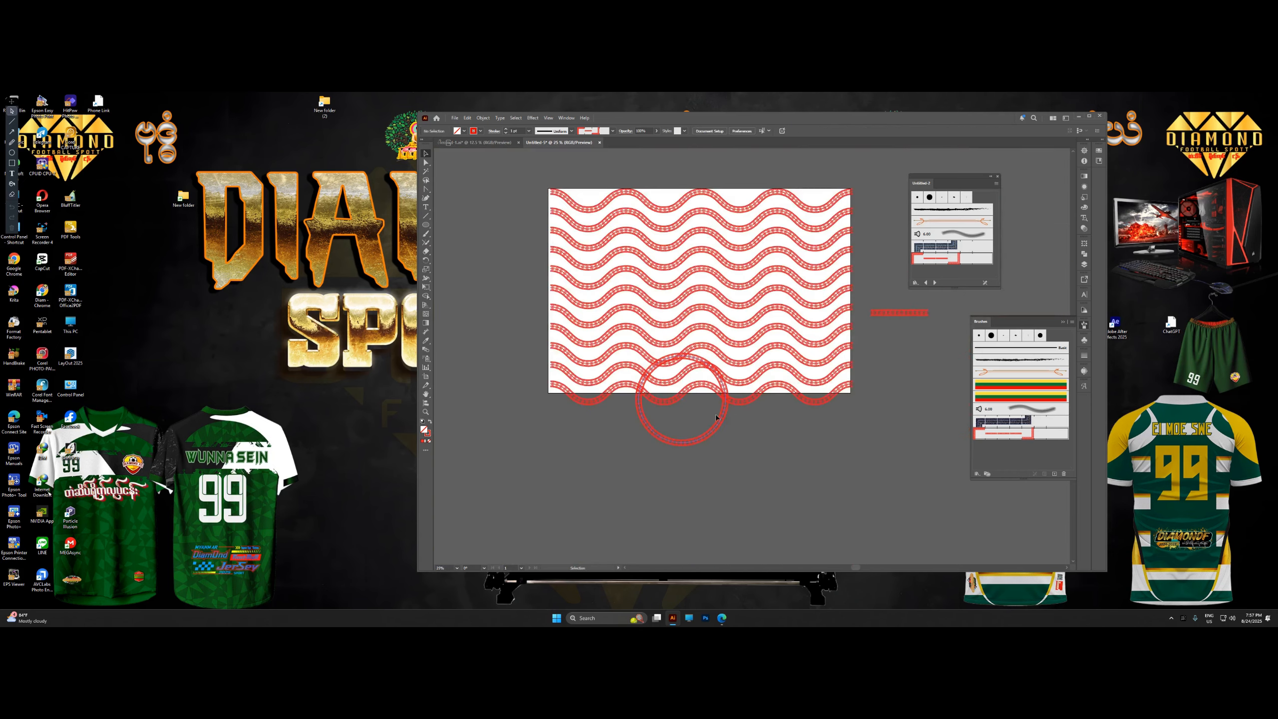
pyautogui.moveTo(703, 437); pyautogui.dragTo(725, 479)
pyautogui.click(774, 456)
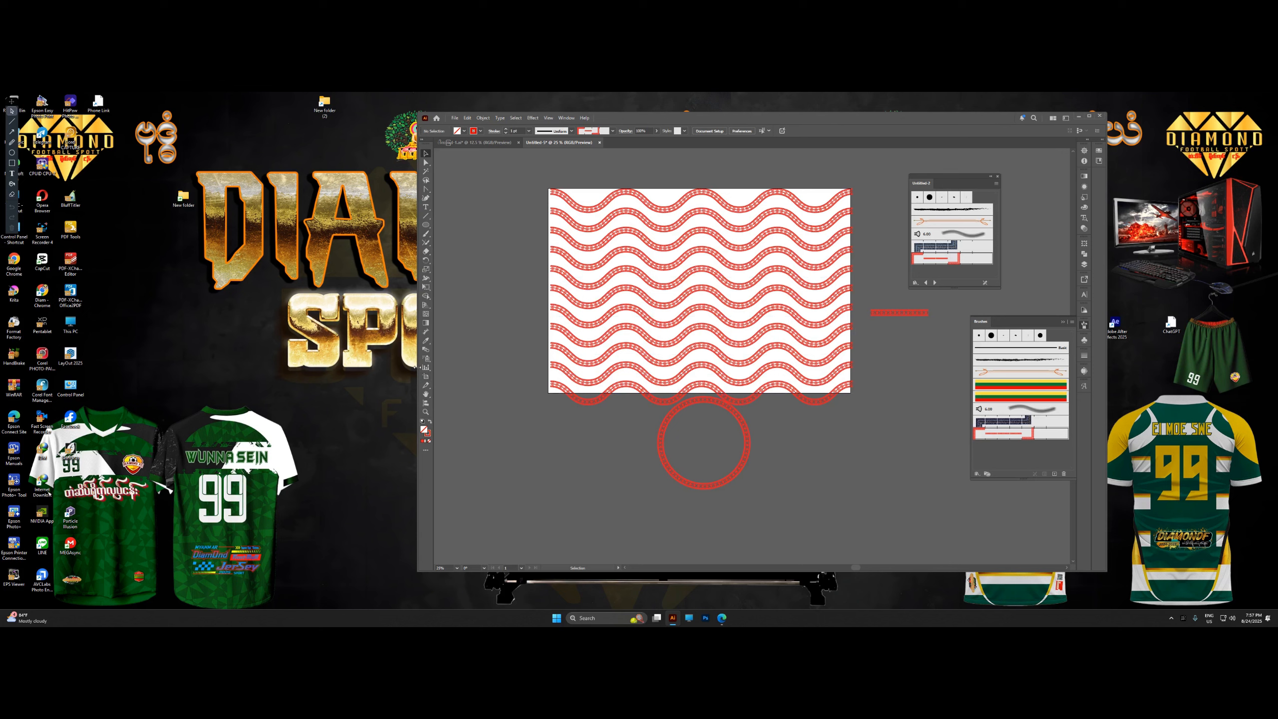
# Add the text "ကျေးဇူးတင်ပါတယ်ခဗျ" below the artboard, beside the circle, and enlarge it.
pyautogui.click(426, 206)
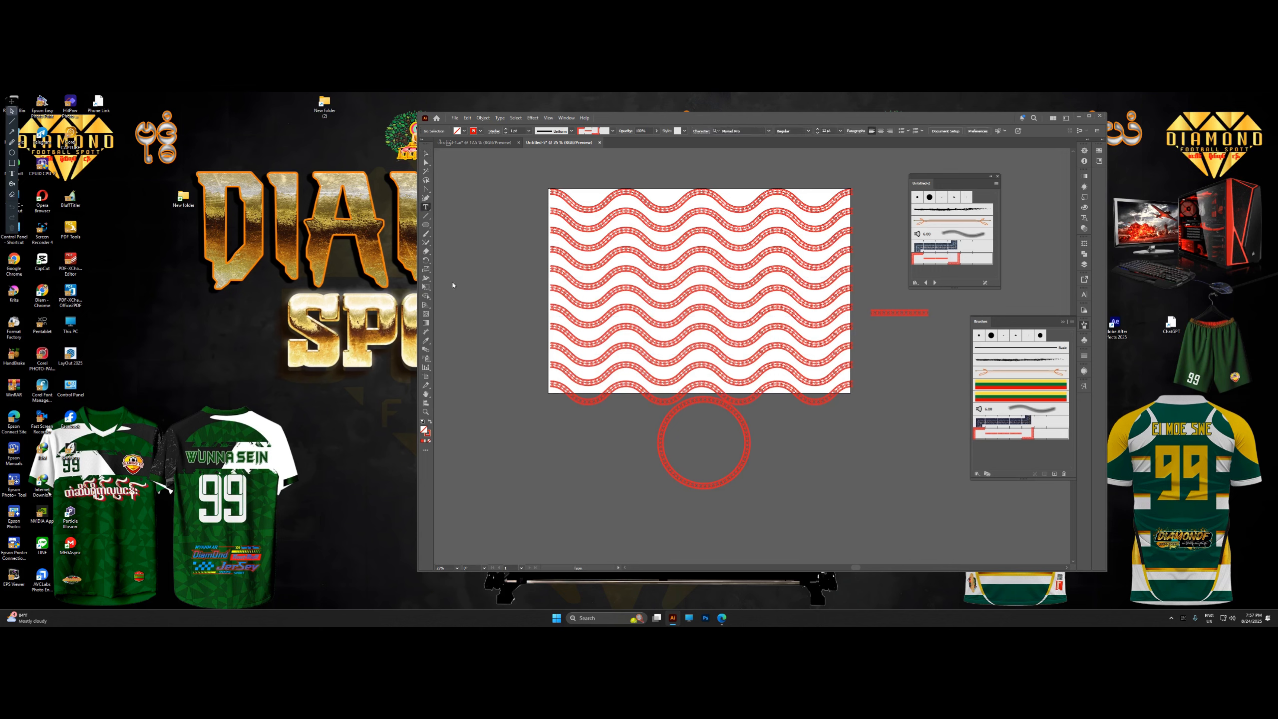
pyautogui.click(560, 492)
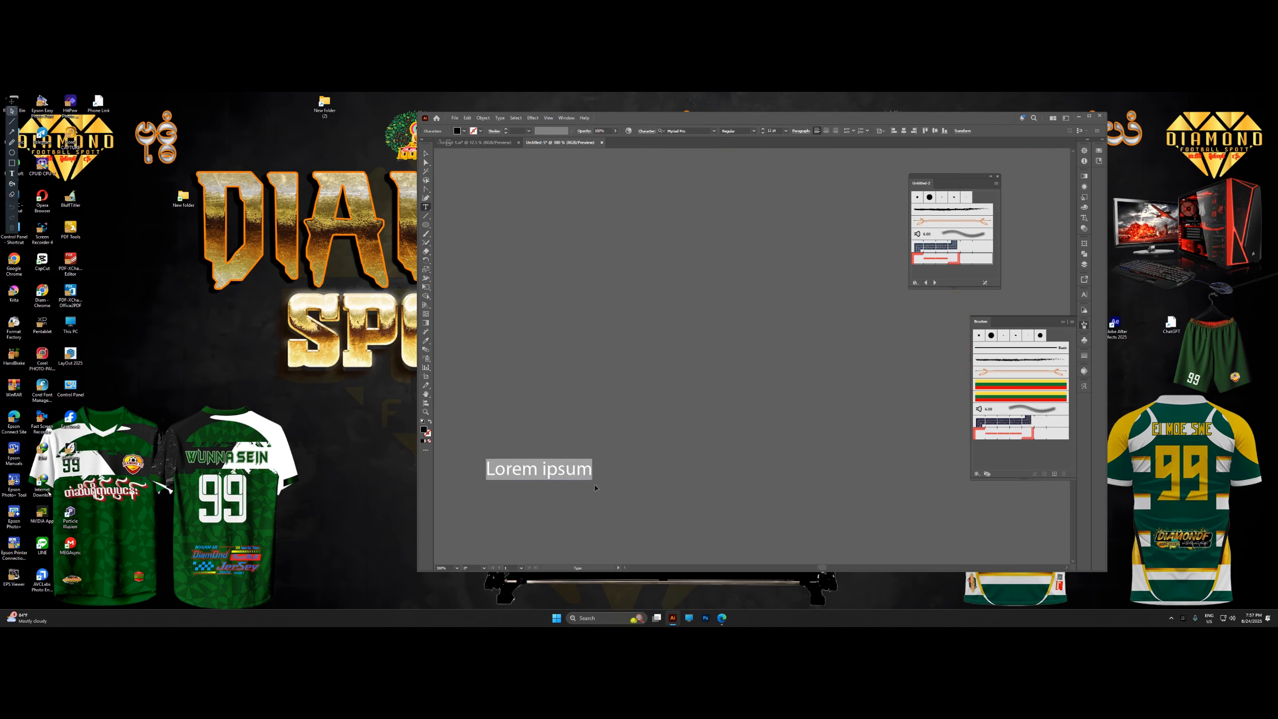
pyautogui.write('ေကျ')
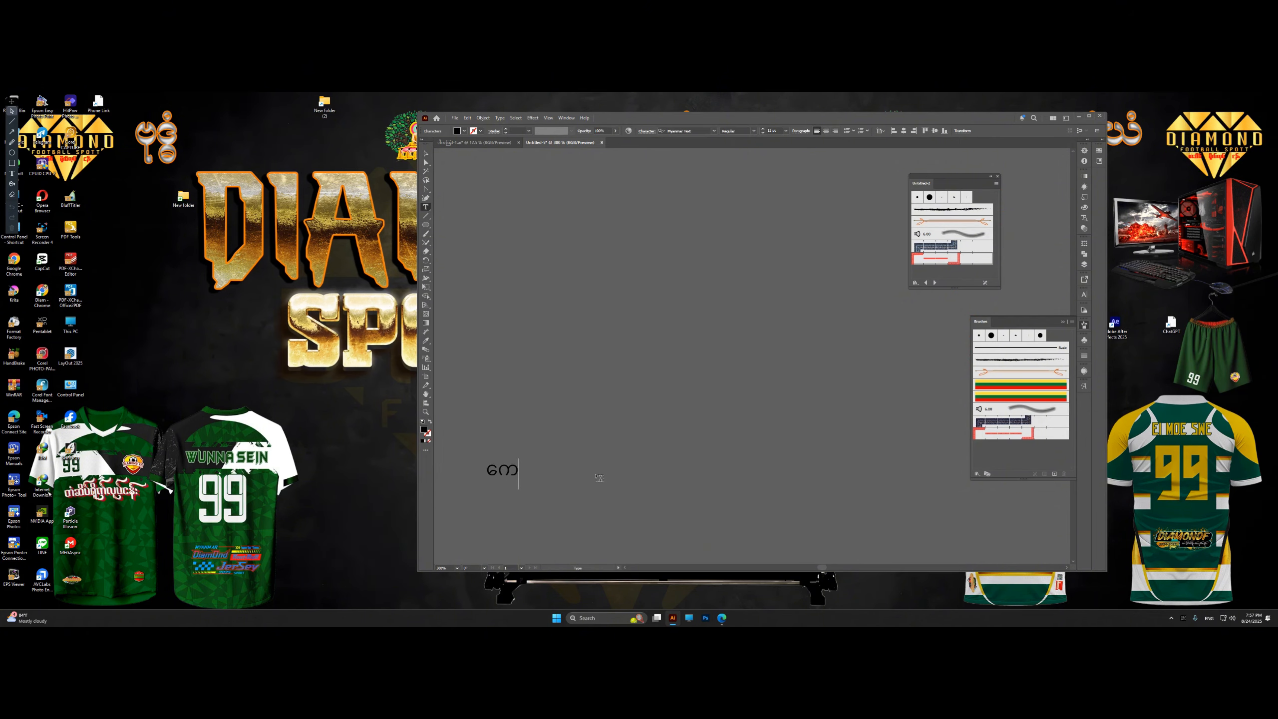
pyautogui.write('းဇူးတင်ပွြ')
pyautogui.press('BackSpace')
pyautogui.write('ါတယ')
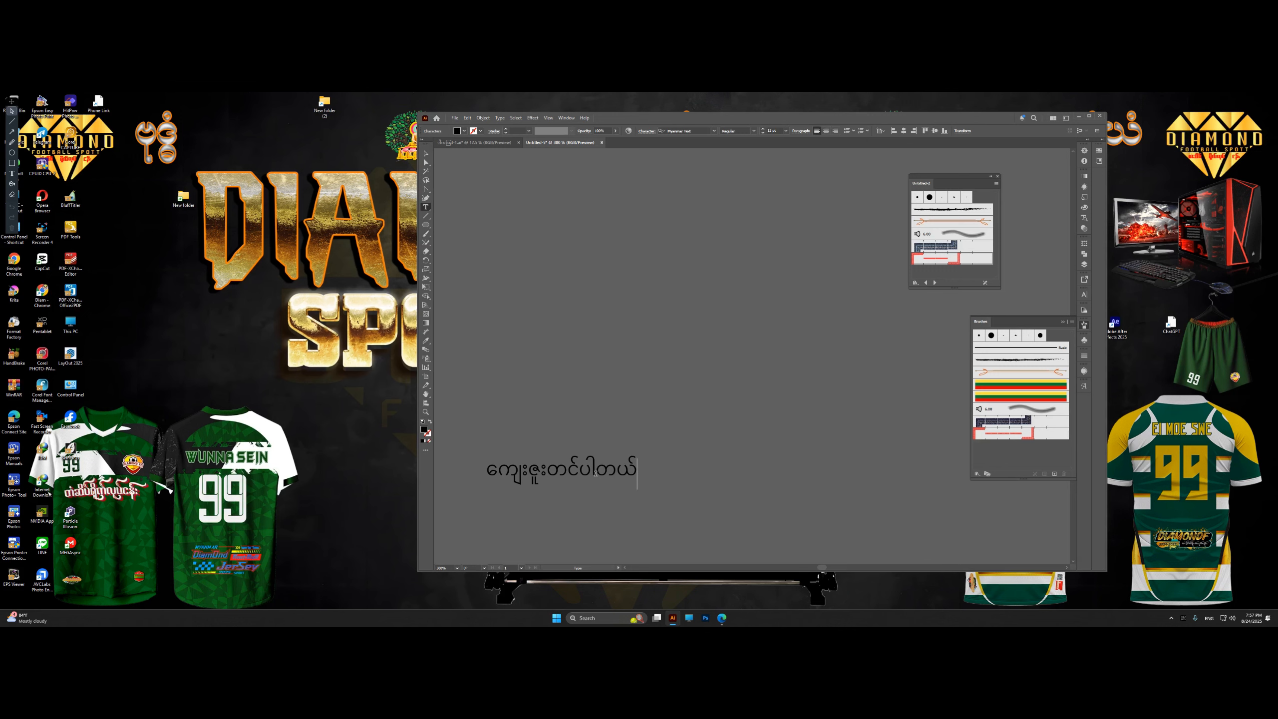
pyautogui.write('်ခဗျ')
pyautogui.scroll(-3, 597, 469)
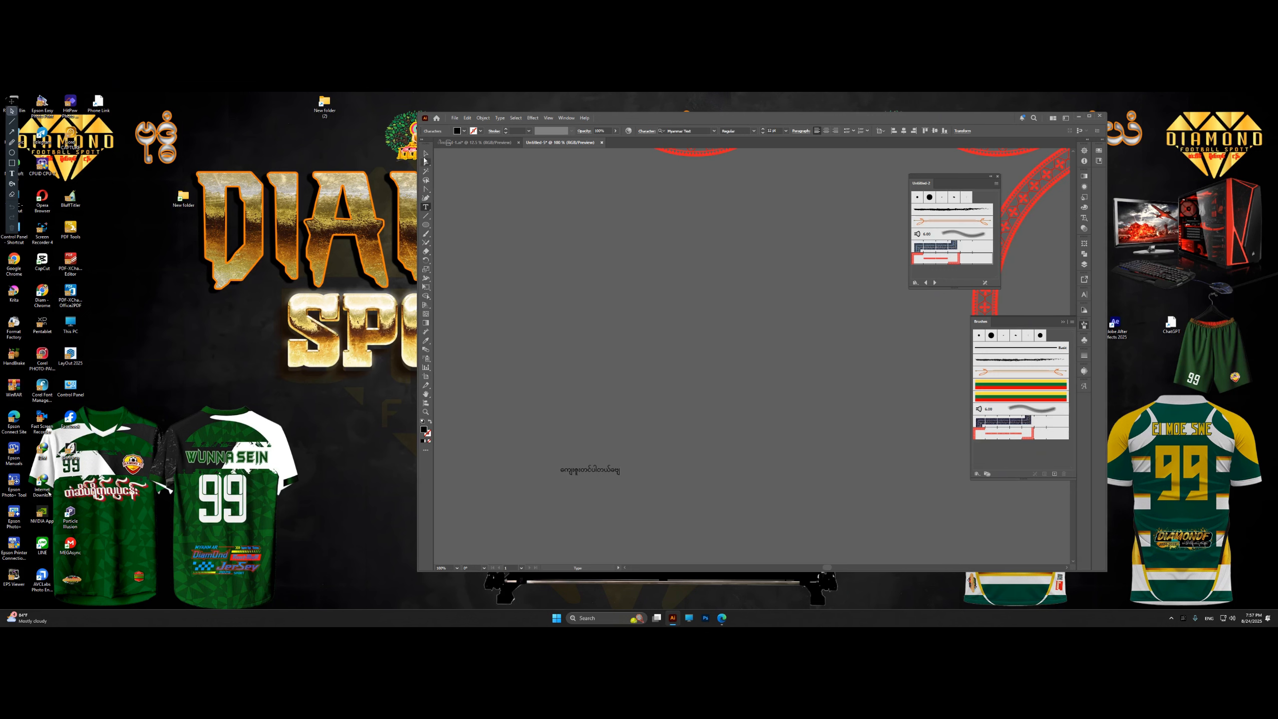
pyautogui.click(426, 156)
pyautogui.moveTo(621, 464); pyautogui.dragTo(873, 377)
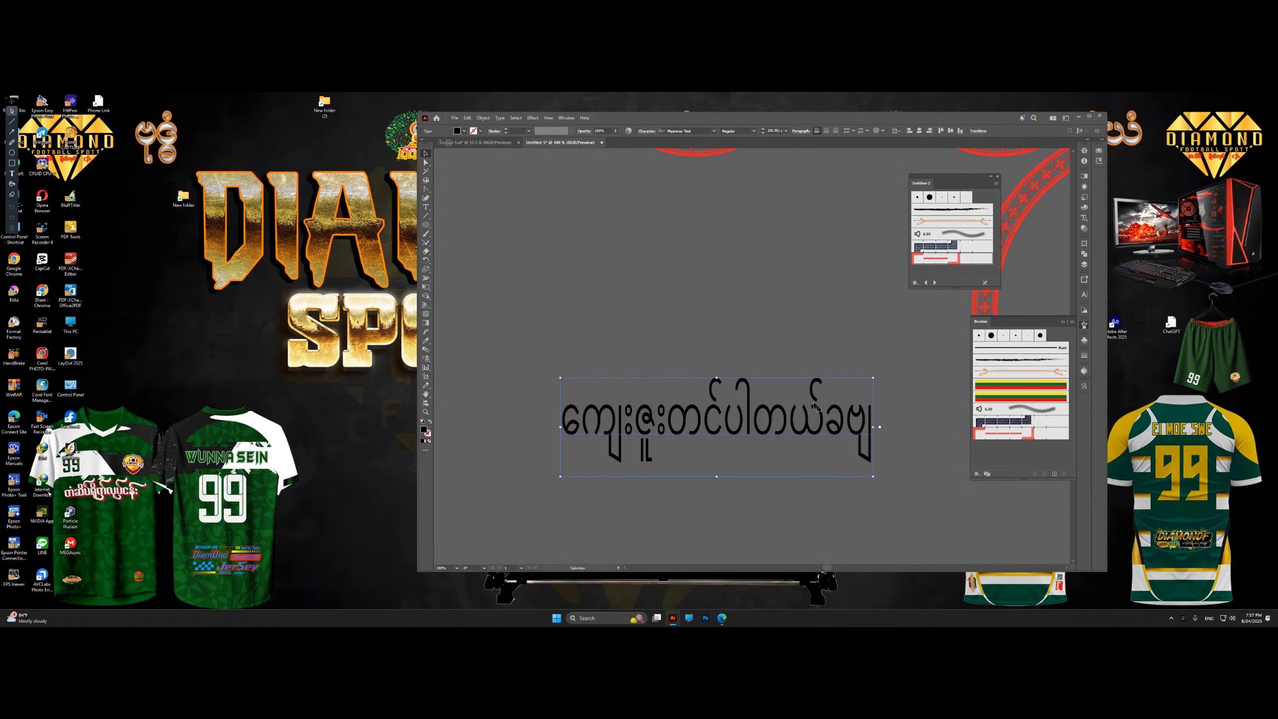
# Switch to Google Chrome with the DIAMOND profile and open YouTube in a maximized window.
pyautogui.doubleClick(14, 262)
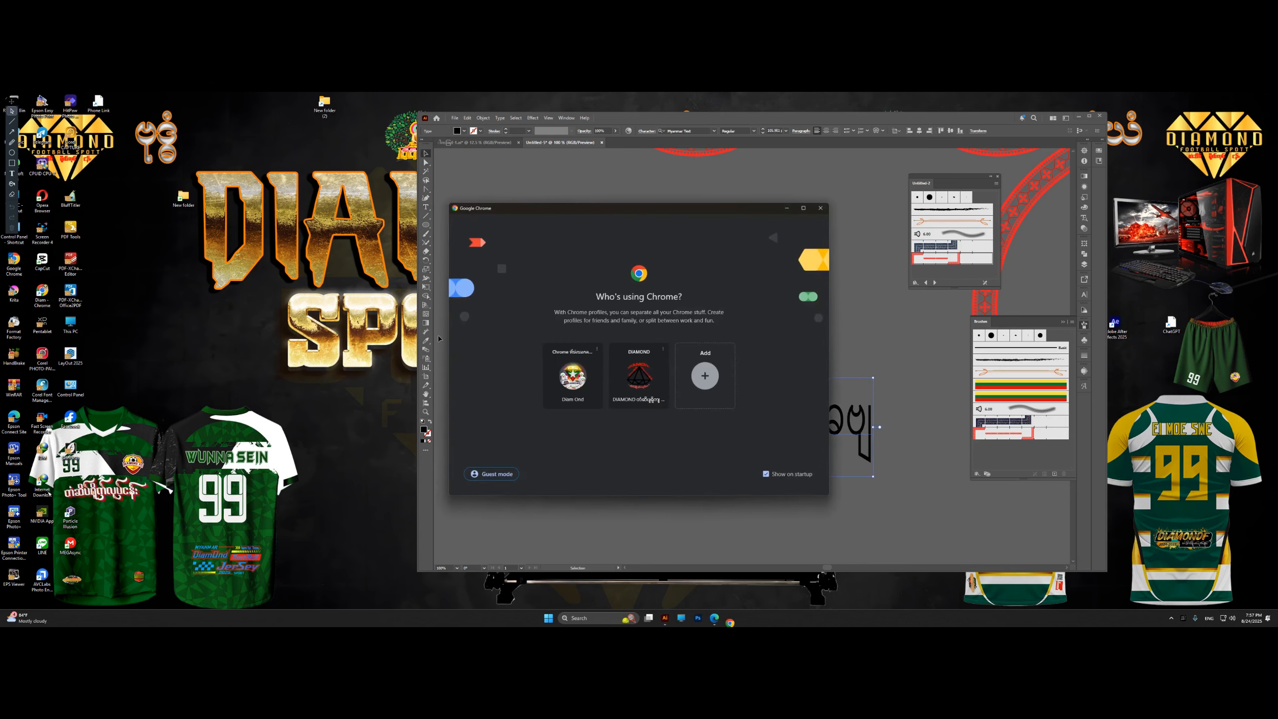
pyautogui.click(639, 374)
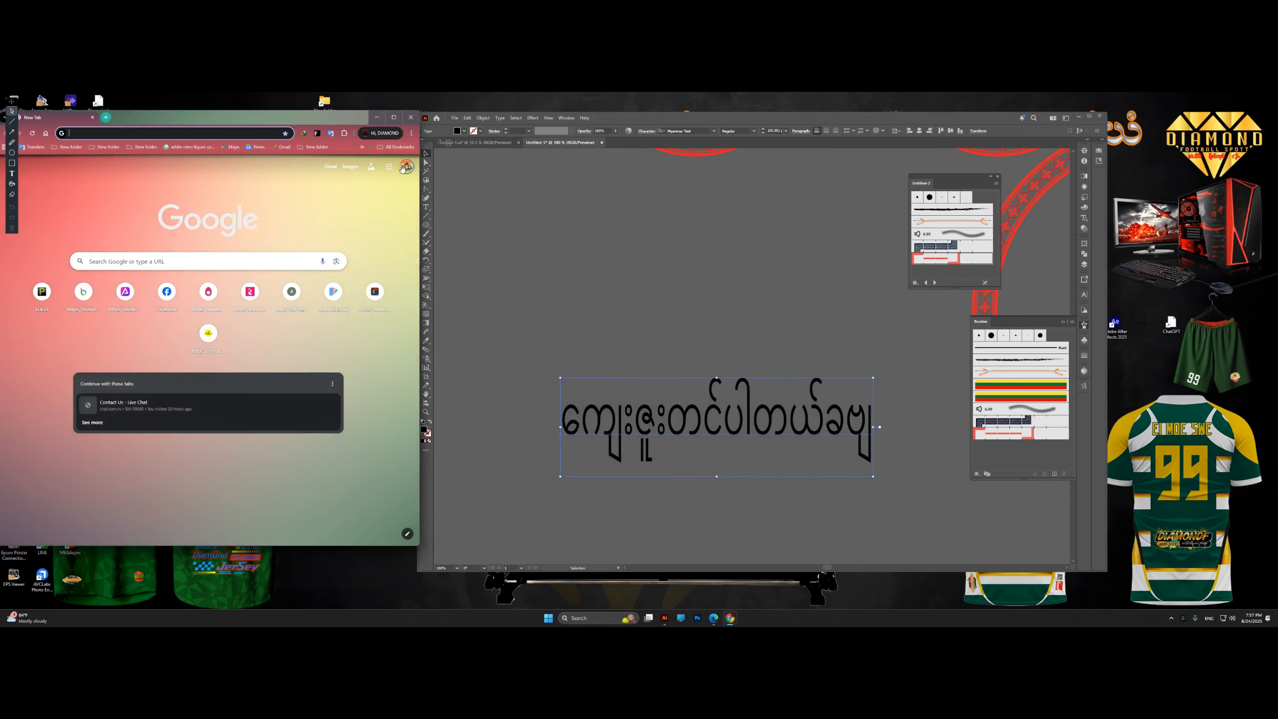
pyautogui.click(388, 166)
pyautogui.click(314, 240)
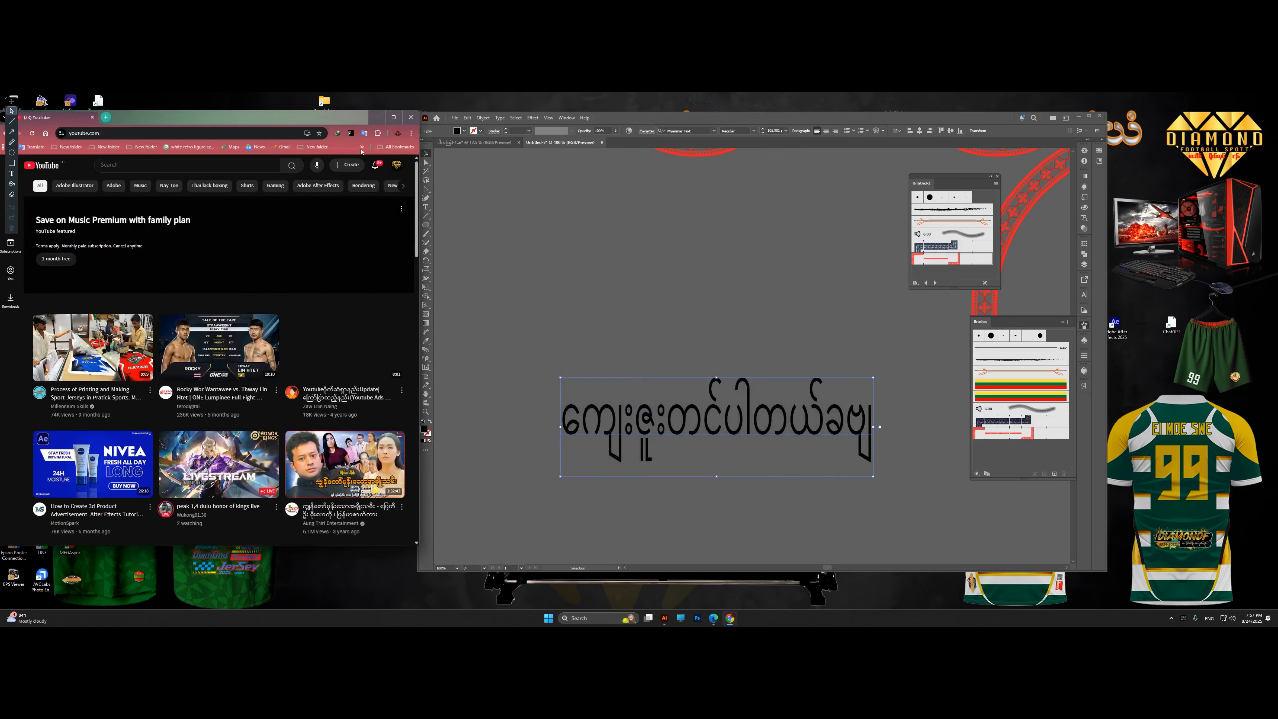
pyautogui.click(393, 117)
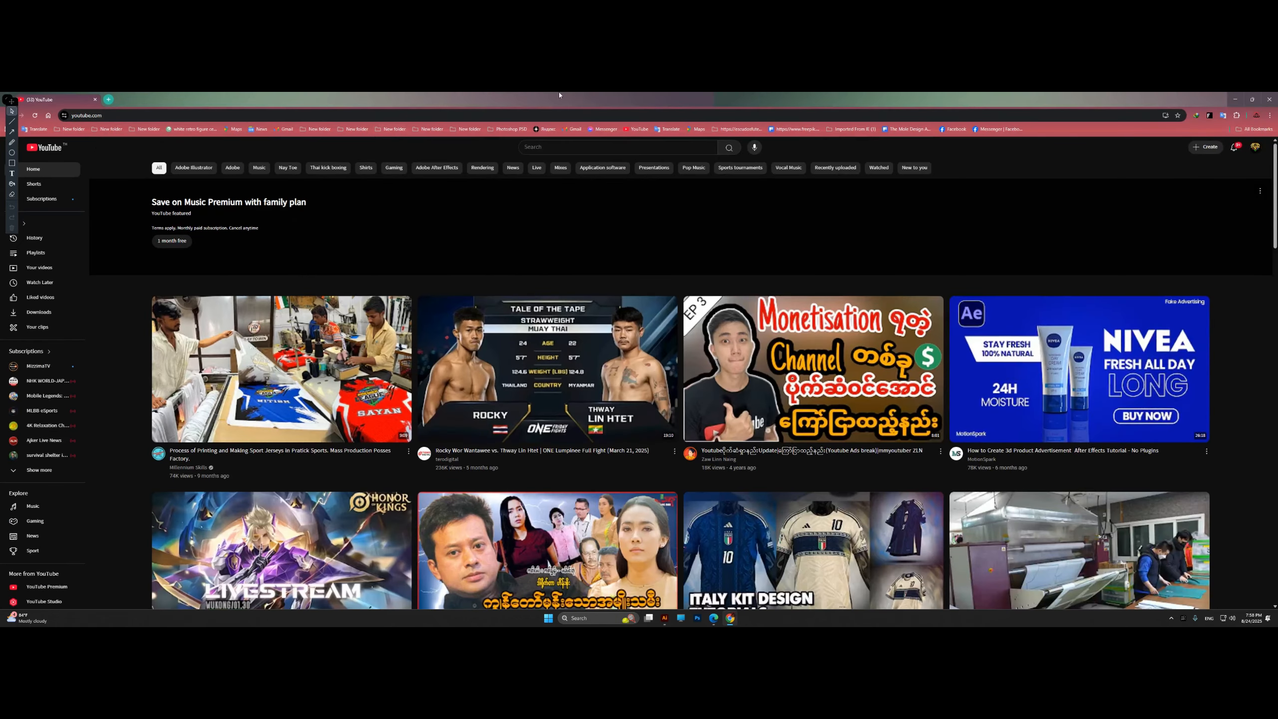
# Open the signed-in account's own YouTube channel and display its list of uploaded videos.
pyautogui.click(1255, 147)
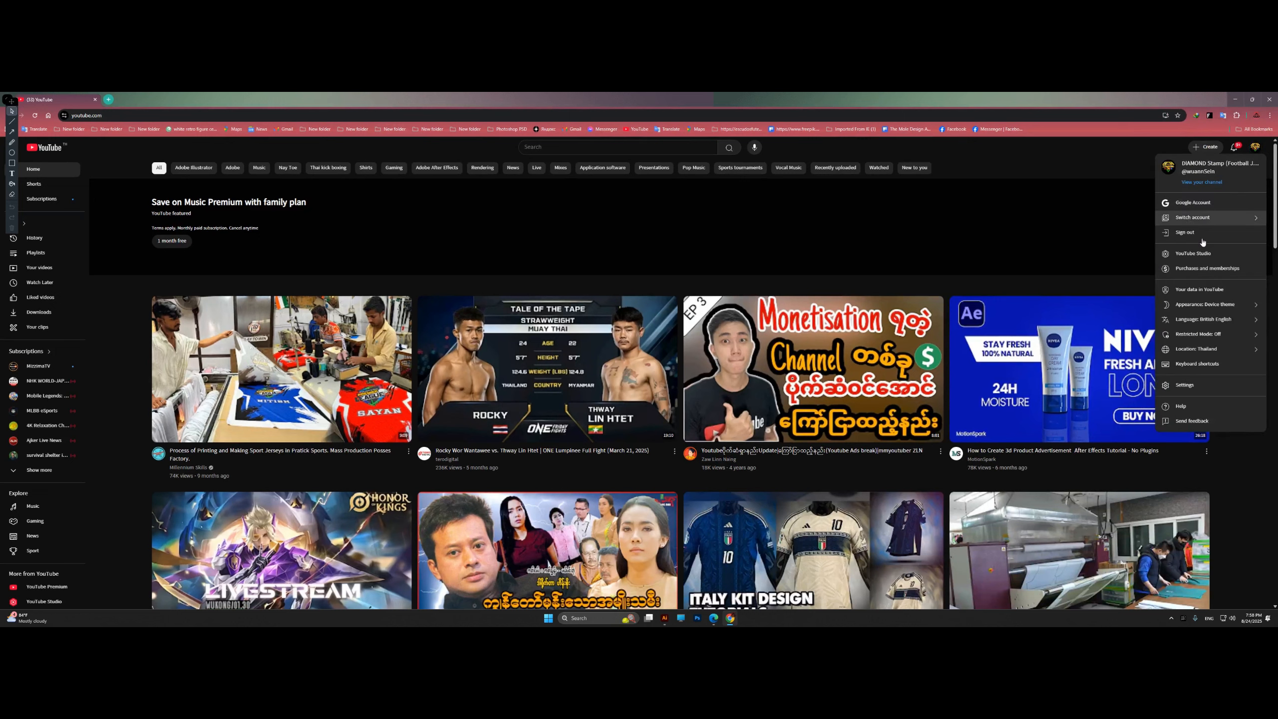
pyautogui.click(1202, 182)
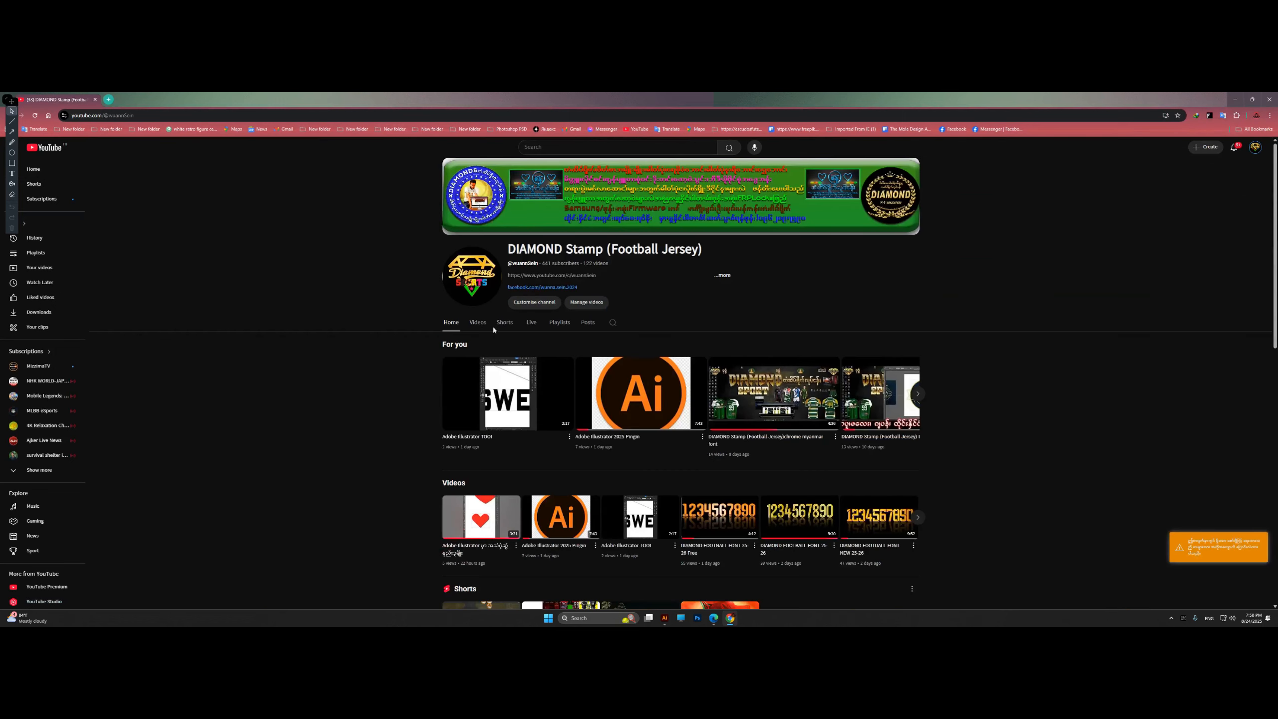
pyautogui.click(478, 324)
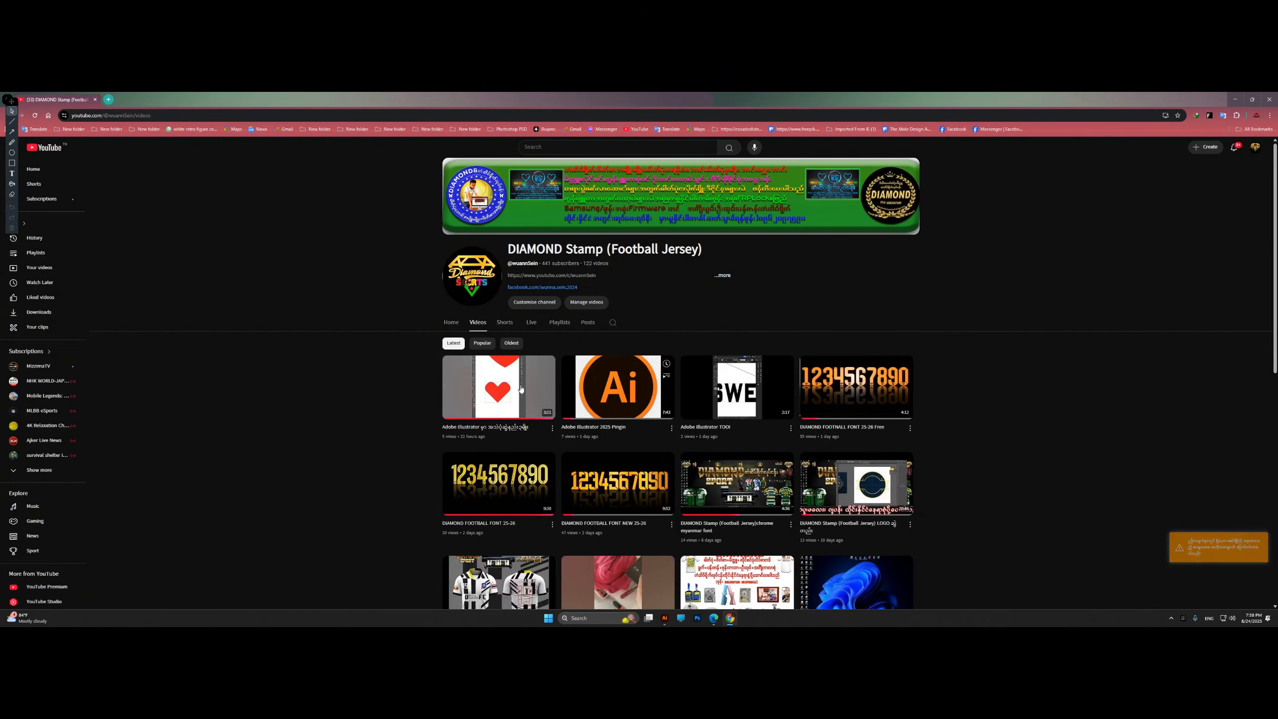
# Look through the channel's uploaded videos down to the oldest and back to the newest, and minimize the browser window.
pyautogui.scroll(-5, 555, 371)
pyautogui.scroll(5, 555, 371)
pyautogui.scroll(-8, 678, 375)
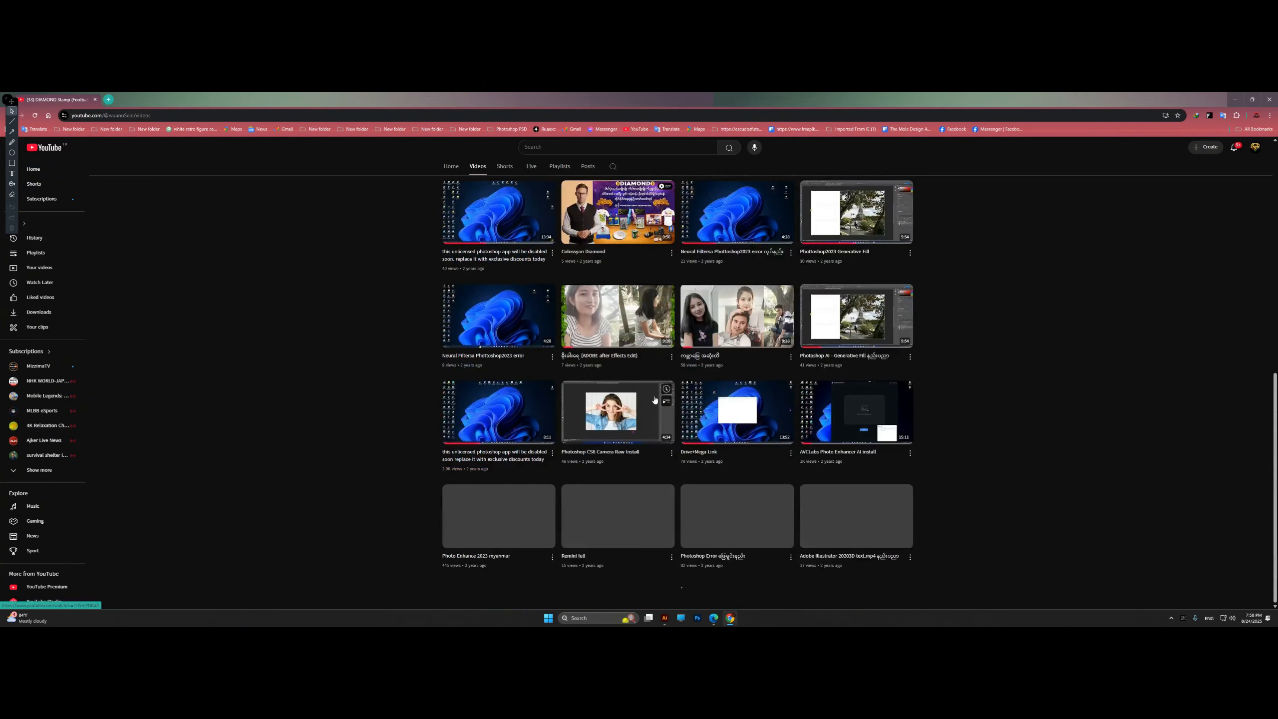
pyautogui.scroll(8, 678, 375)
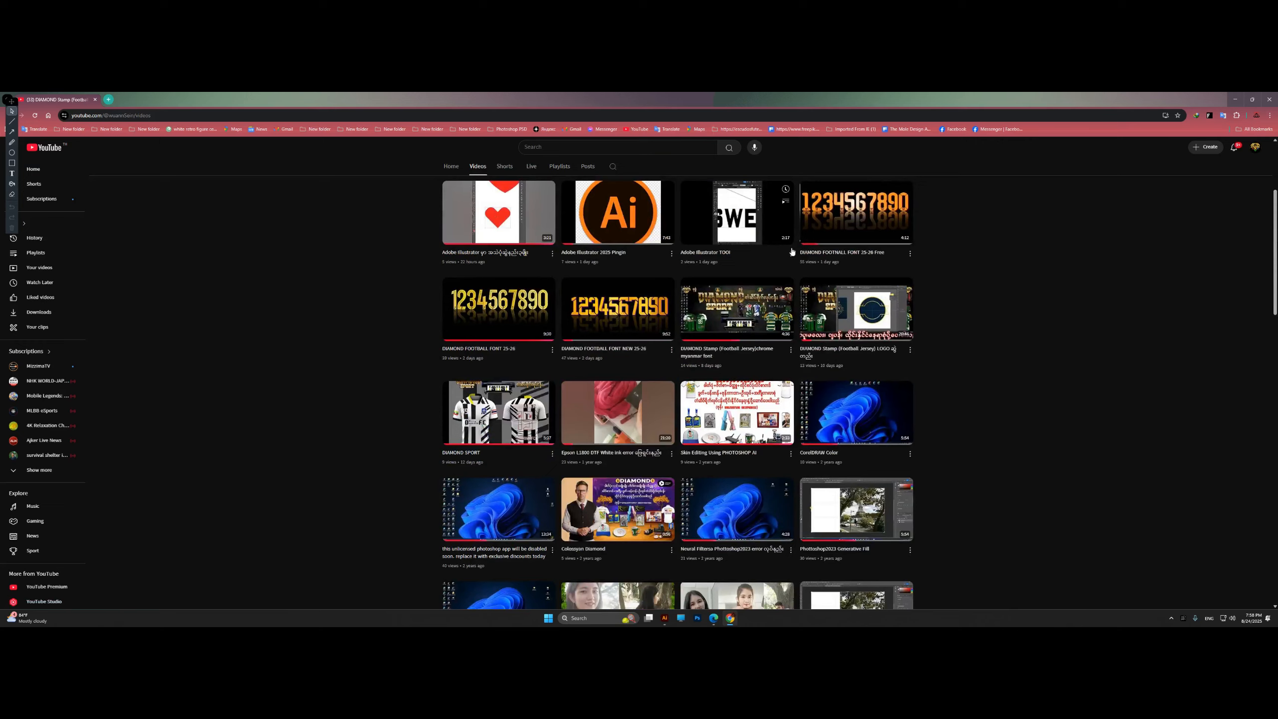
pyautogui.scroll(3, 532, 343)
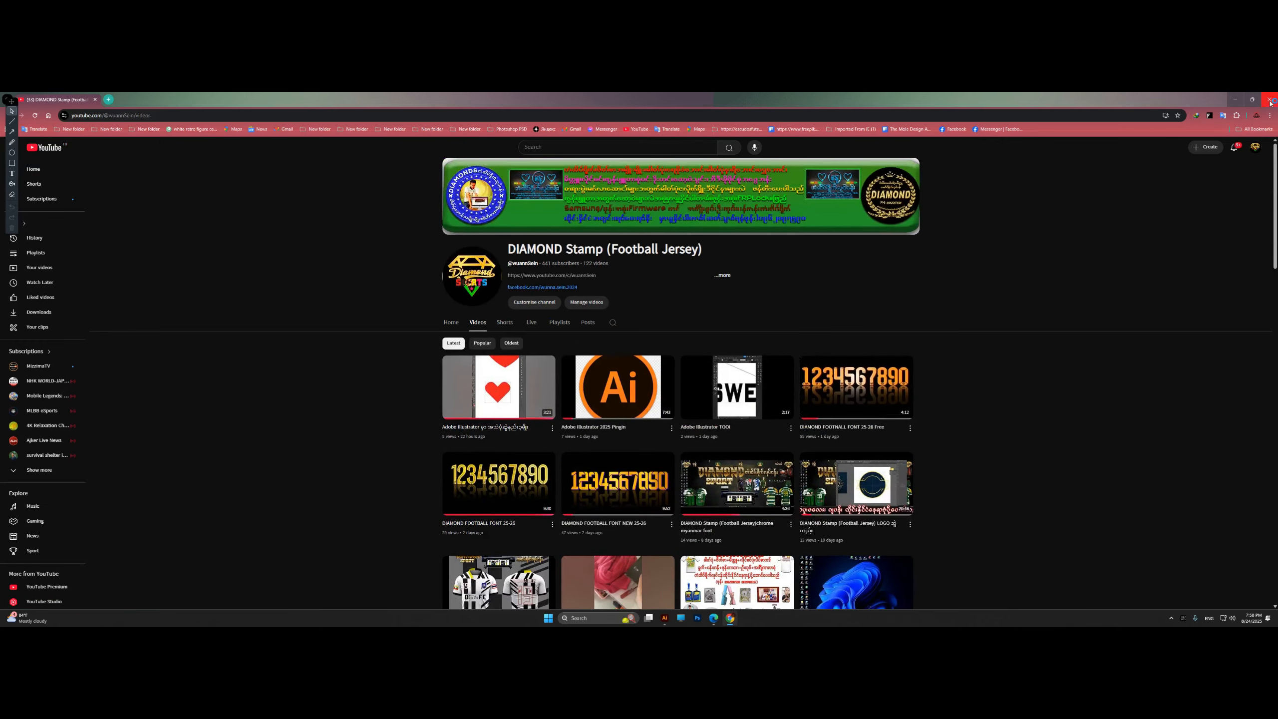
pyautogui.click(1238, 98)
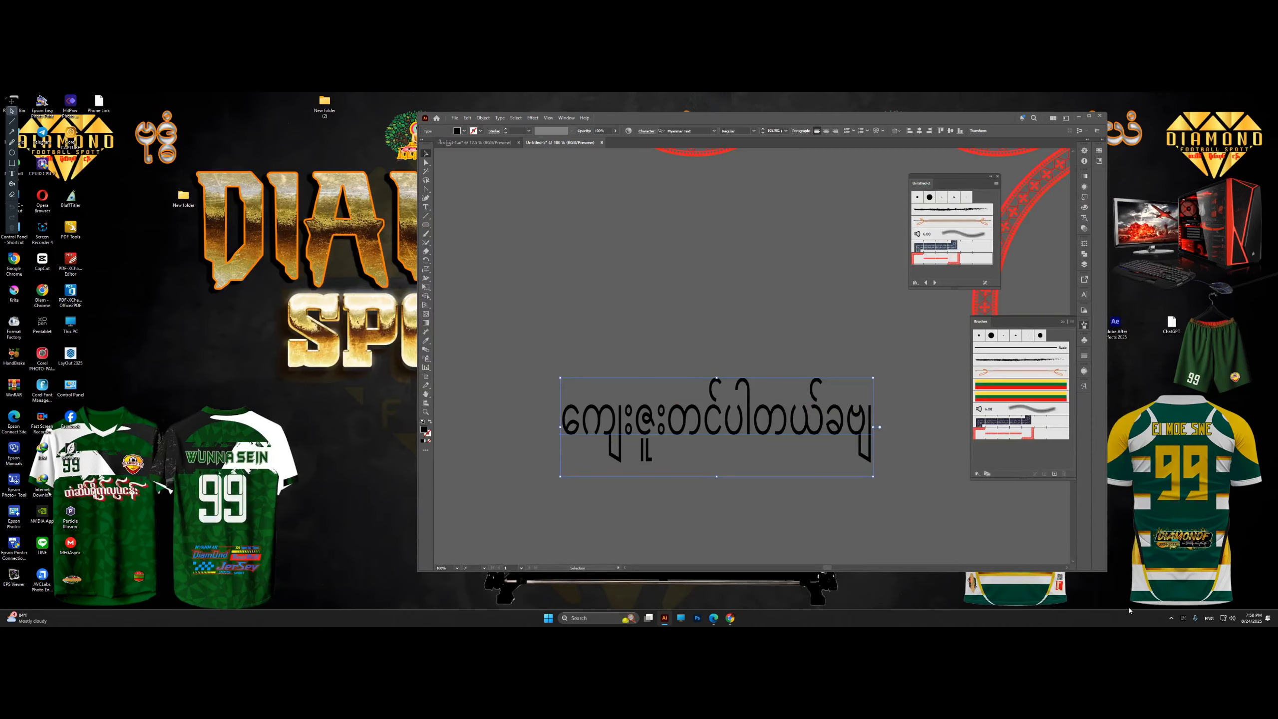